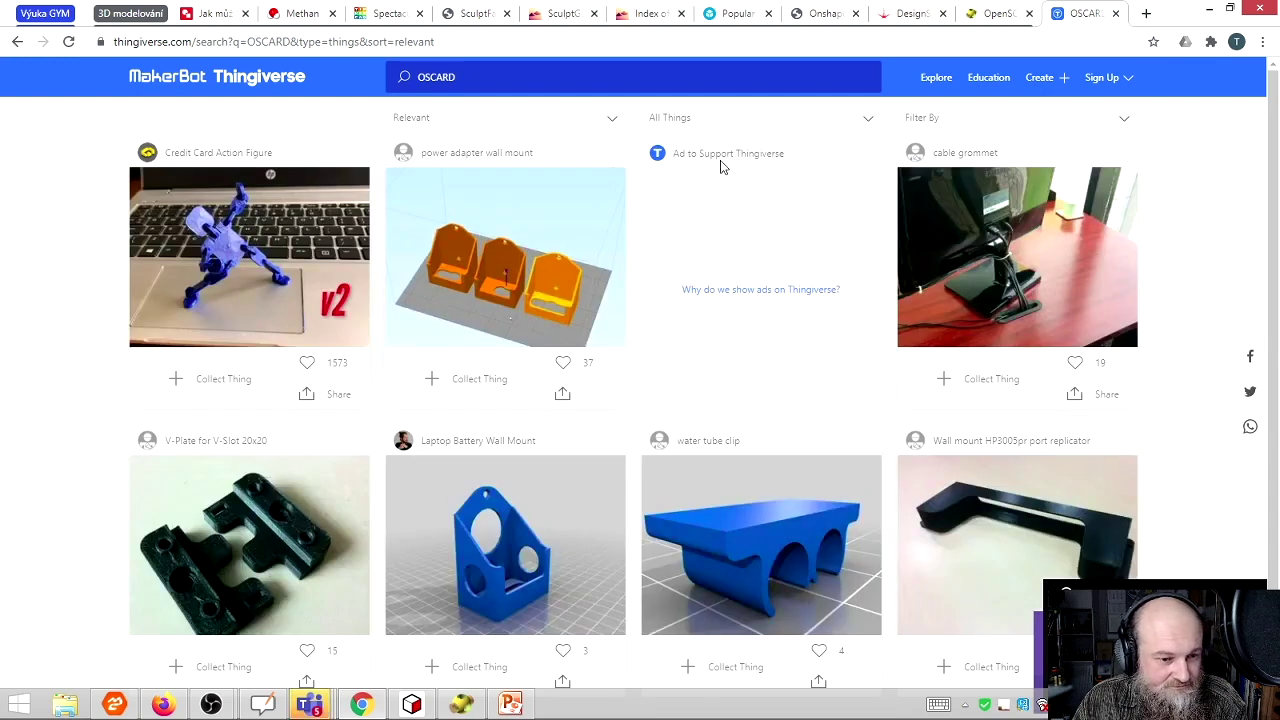
# Step: Open the Credit Card Action Figure on Thingiverse, and switch to Tinkercad to create a new design
pyautogui.click(238, 228)
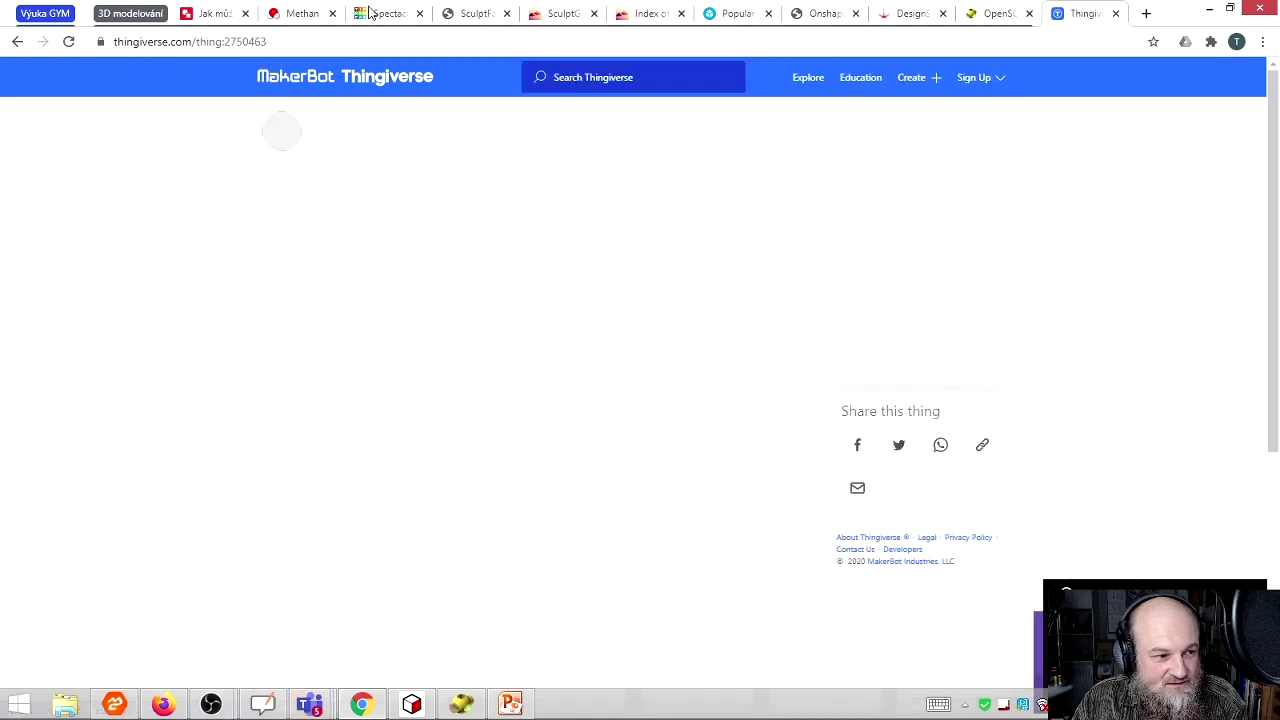
pyautogui.click(380, 13)
pyautogui.click(307, 208)
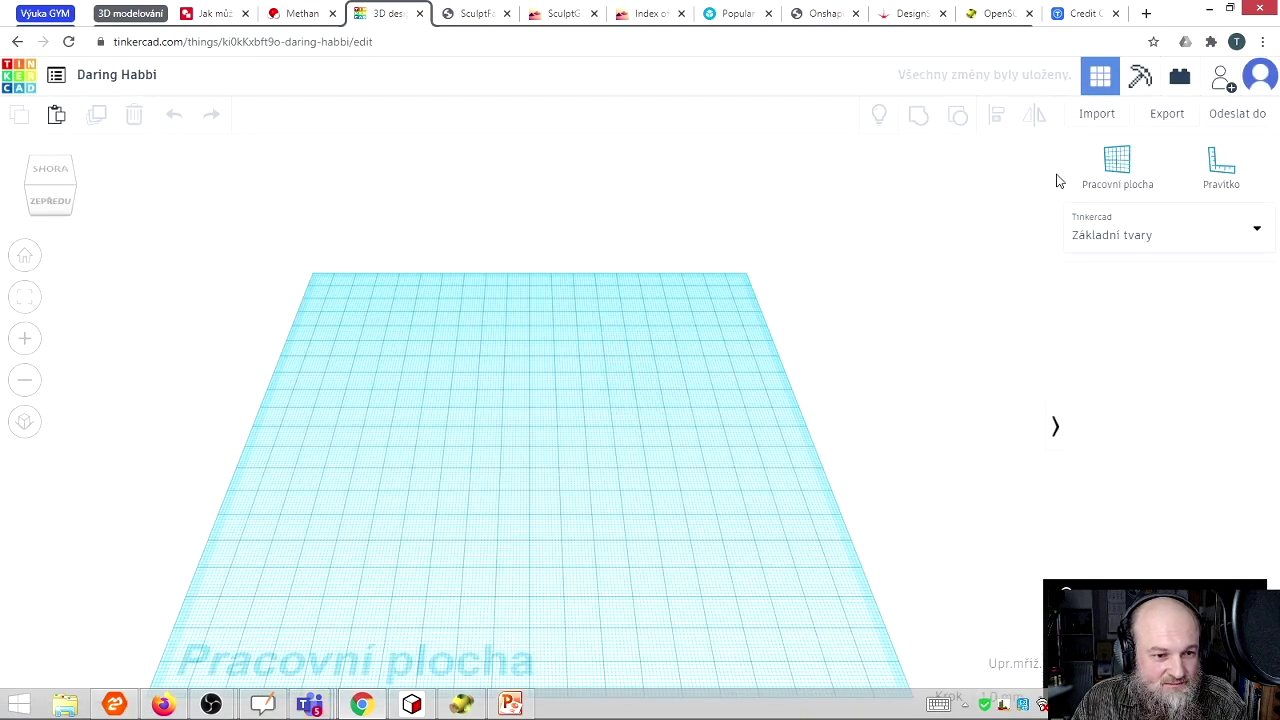
# Step: Import Oscard_V2.stl into the design at a scale of 100
pyautogui.click(1097, 114)
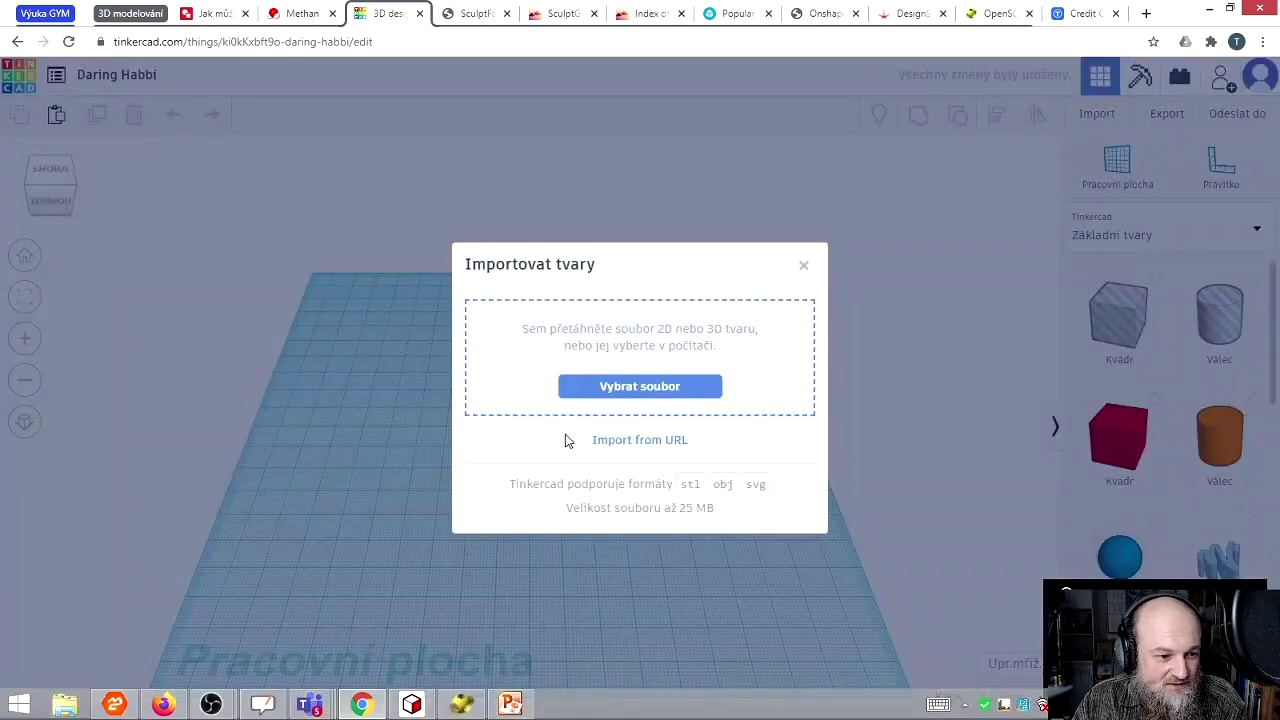
pyautogui.click(629, 392)
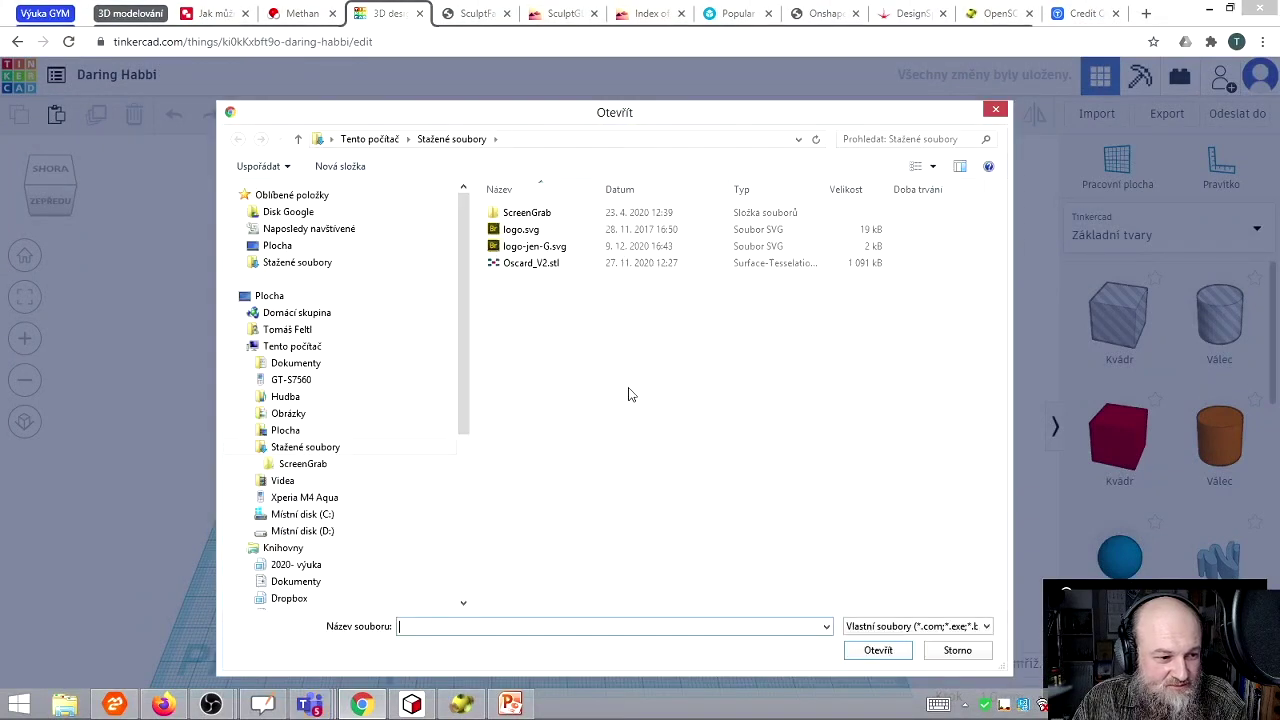
pyautogui.click(530, 263)
pyautogui.click(880, 651)
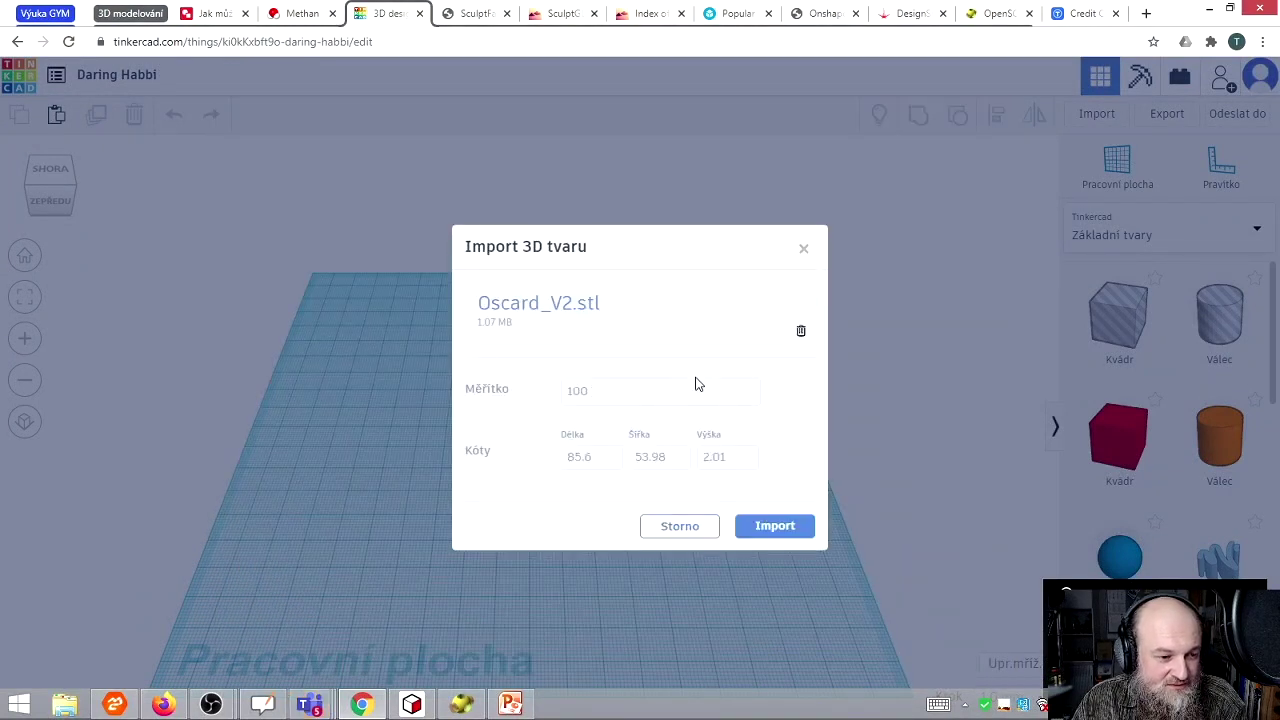
pyautogui.click(778, 529)
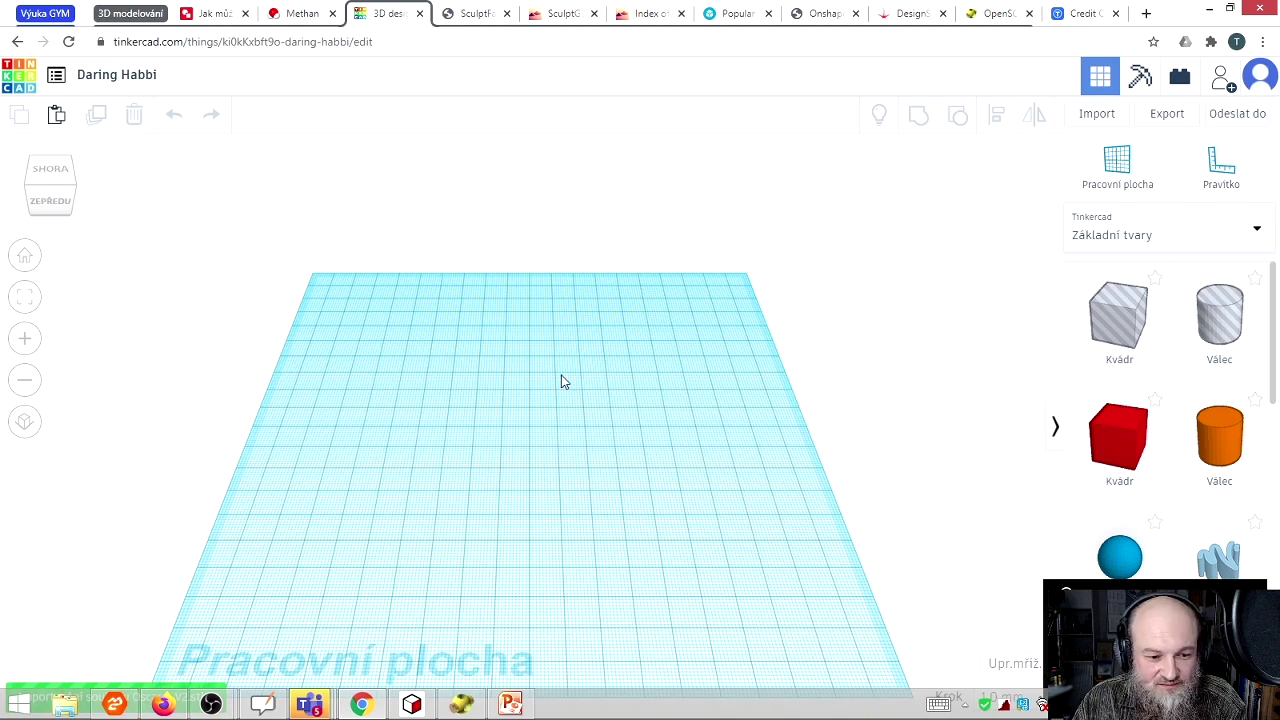
# Step: Switch to the Microsoft Teams meeting, read through its chat, and return to Tinkercad
pyautogui.moveTo(310, 704)
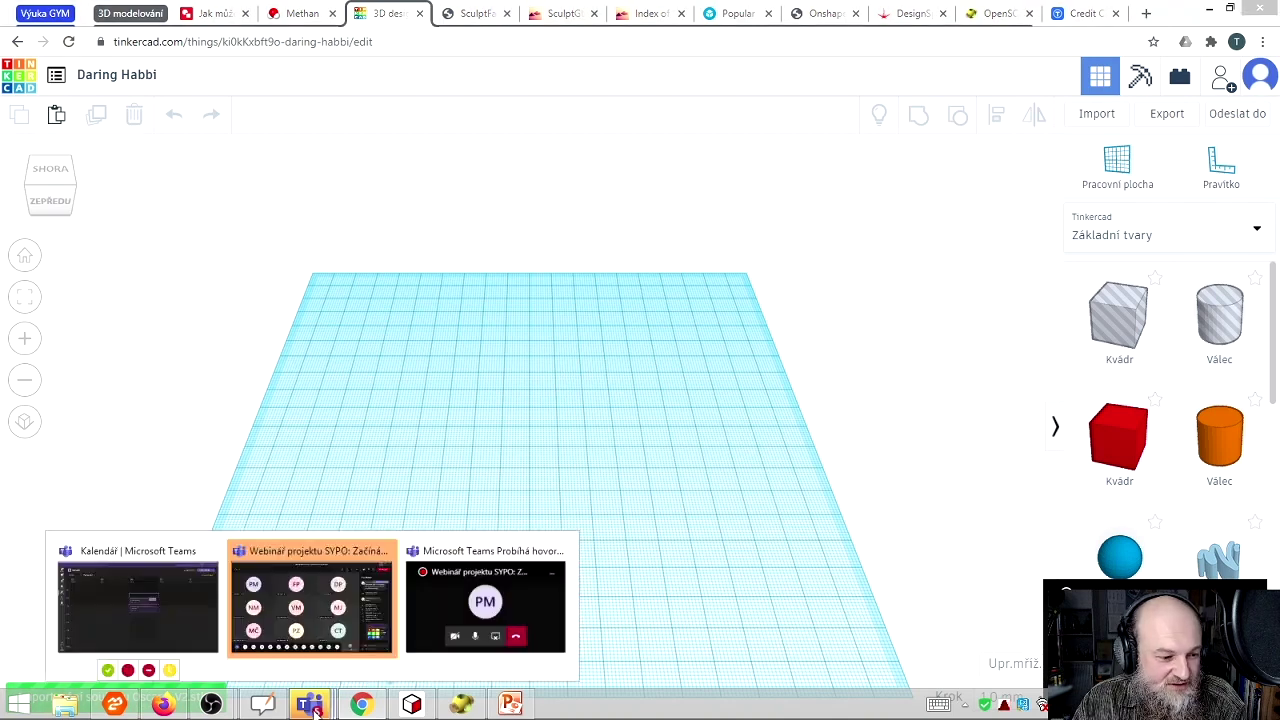
pyautogui.click(330, 615)
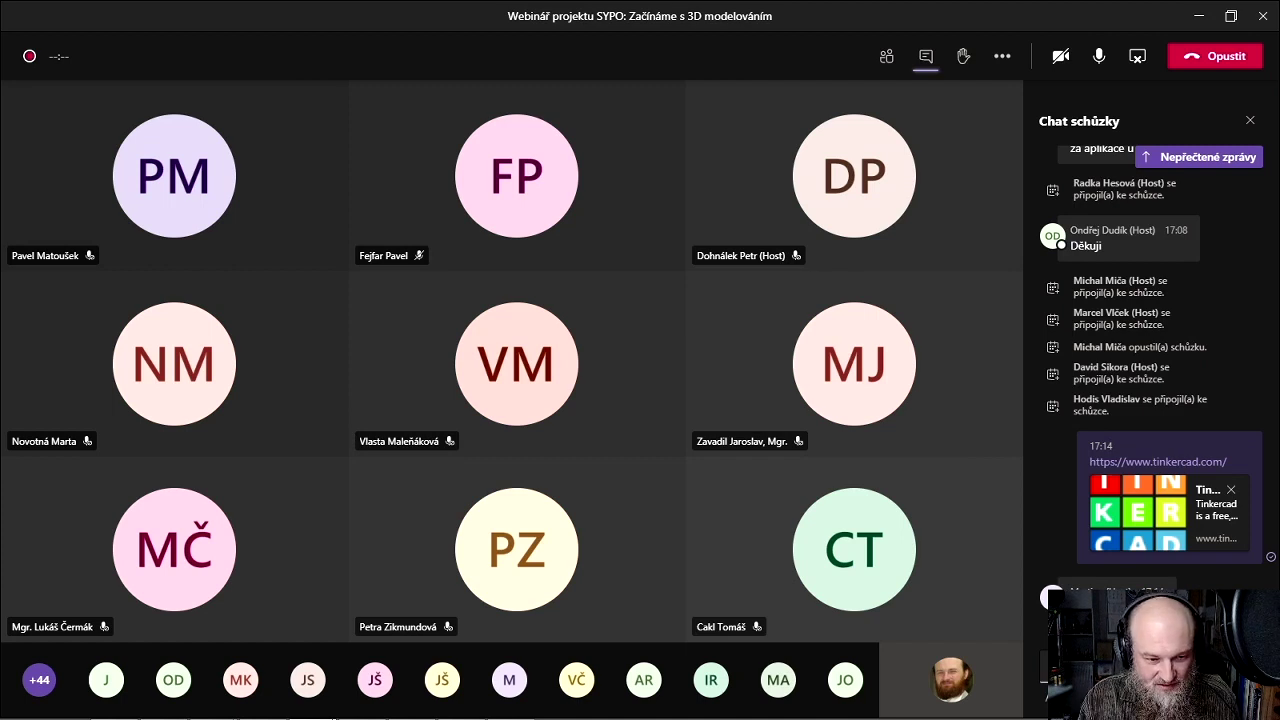
pyautogui.scroll(-3, 1217, 173)
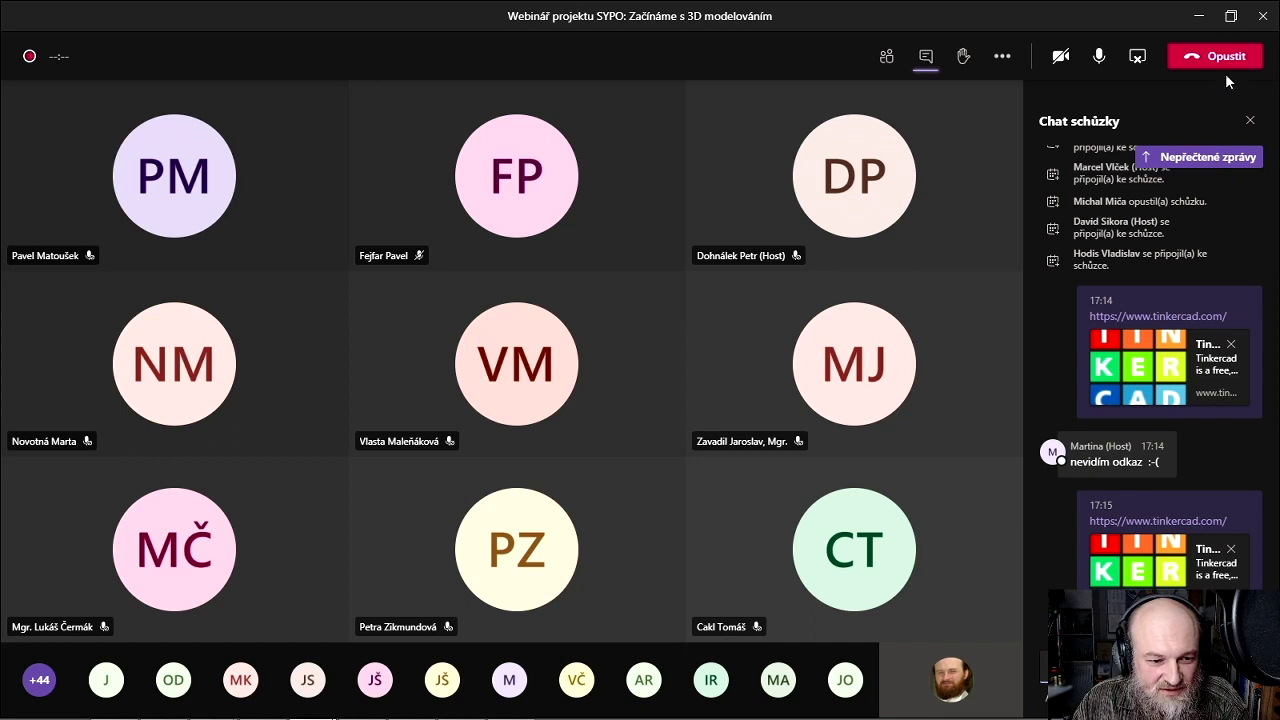
pyautogui.click(1198, 18)
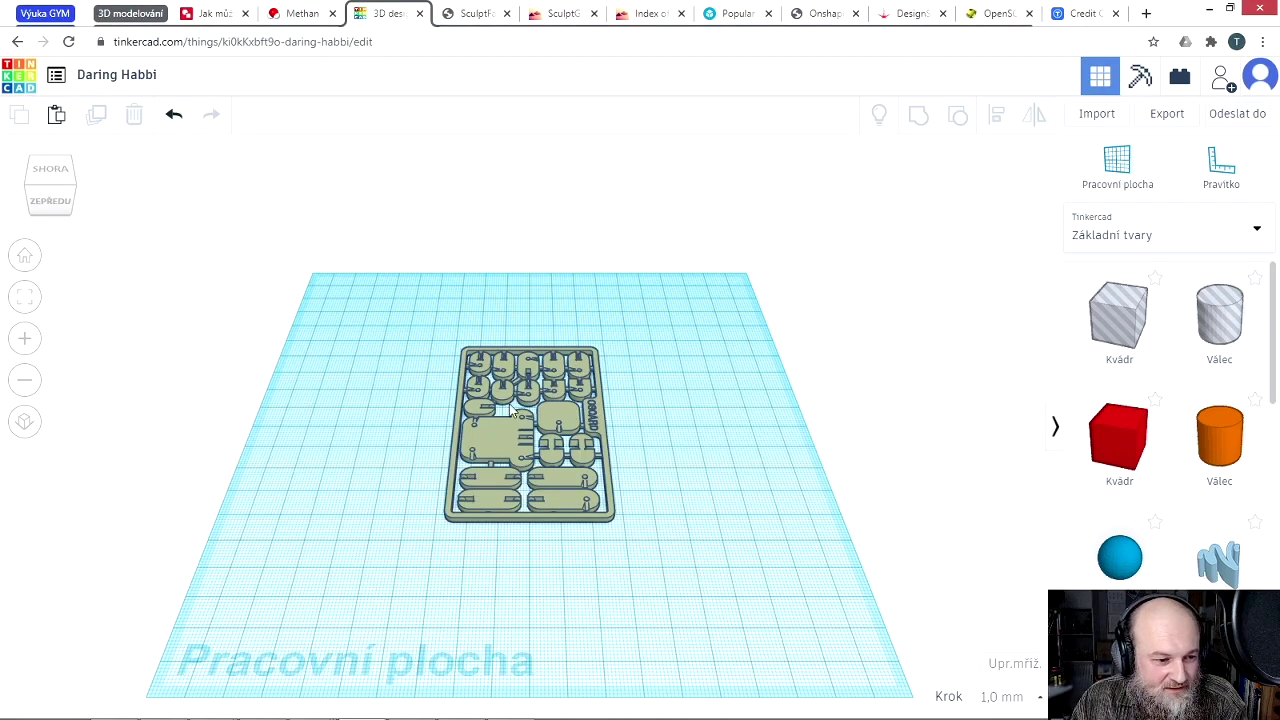
# Step: Examine the parts of the imported OSCARD card up close
pyautogui.moveTo(503, 436); pyautogui.dragTo(522, 428, button='middle')
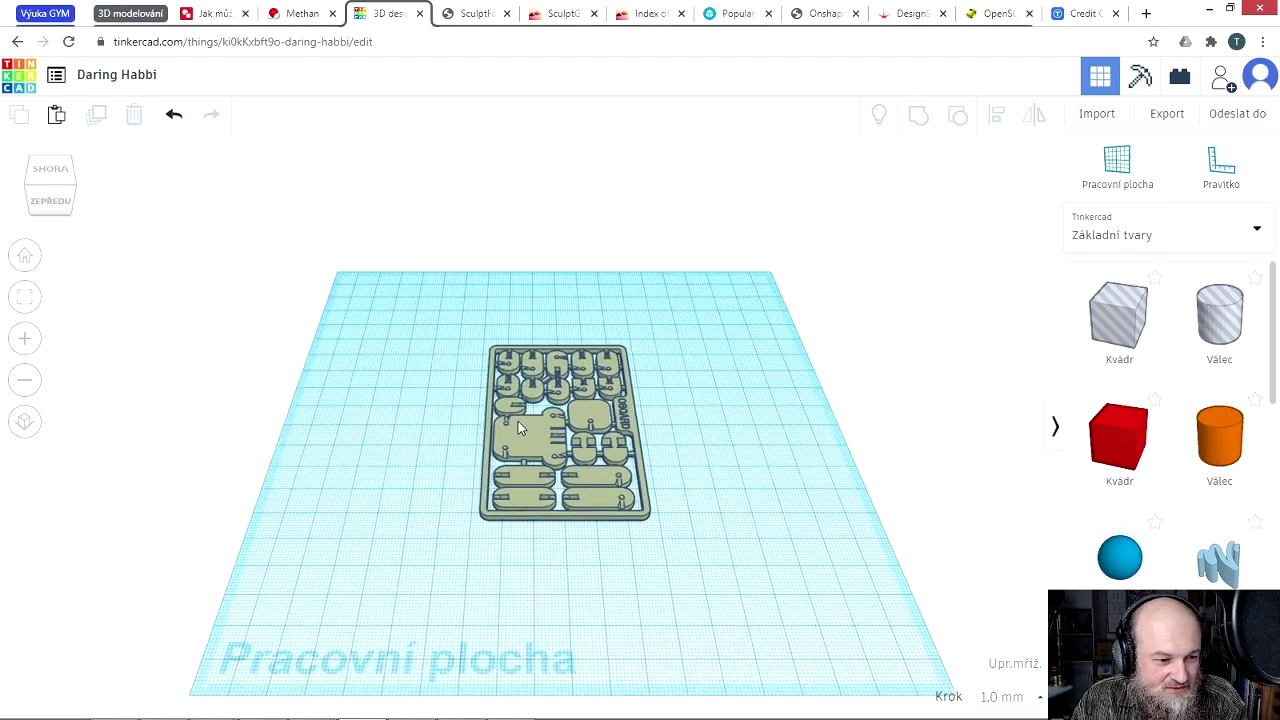
pyautogui.moveTo(408, 471); pyautogui.dragTo(724, 478, button='right')
pyautogui.scroll(3, 527, 395)
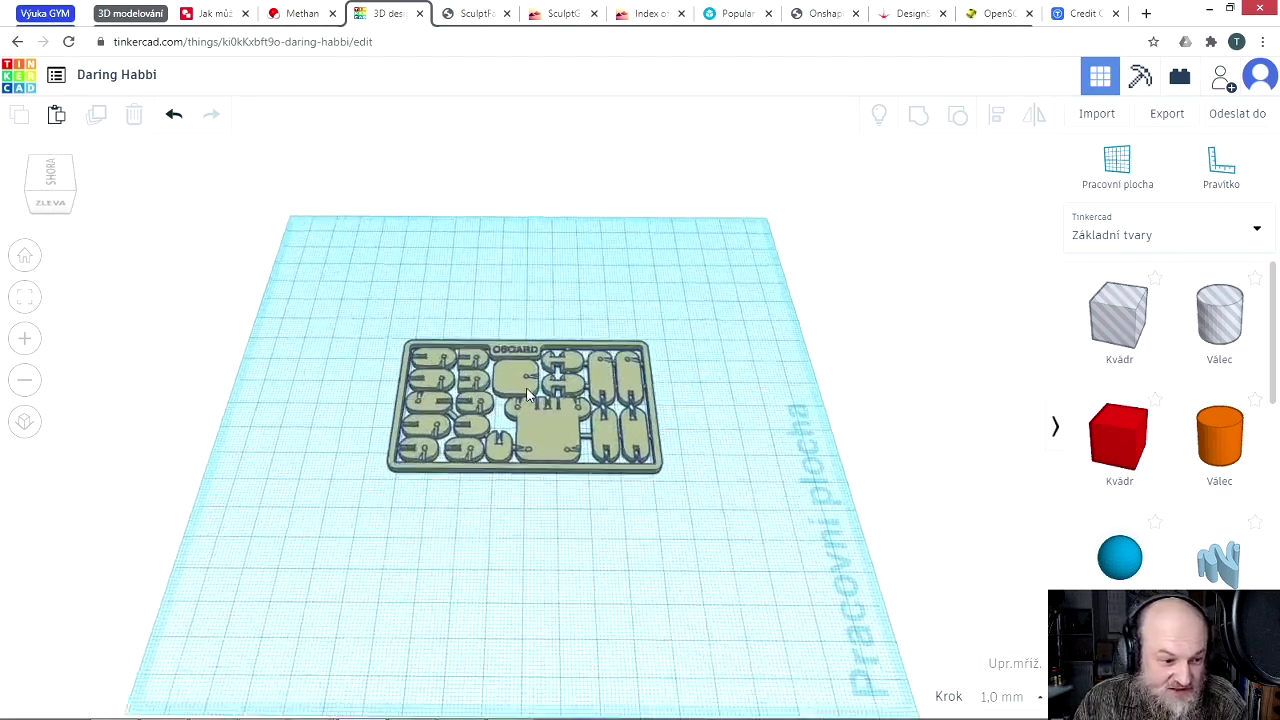
pyautogui.scroll(4, 527, 394)
pyautogui.scroll(-2, 587, 523)
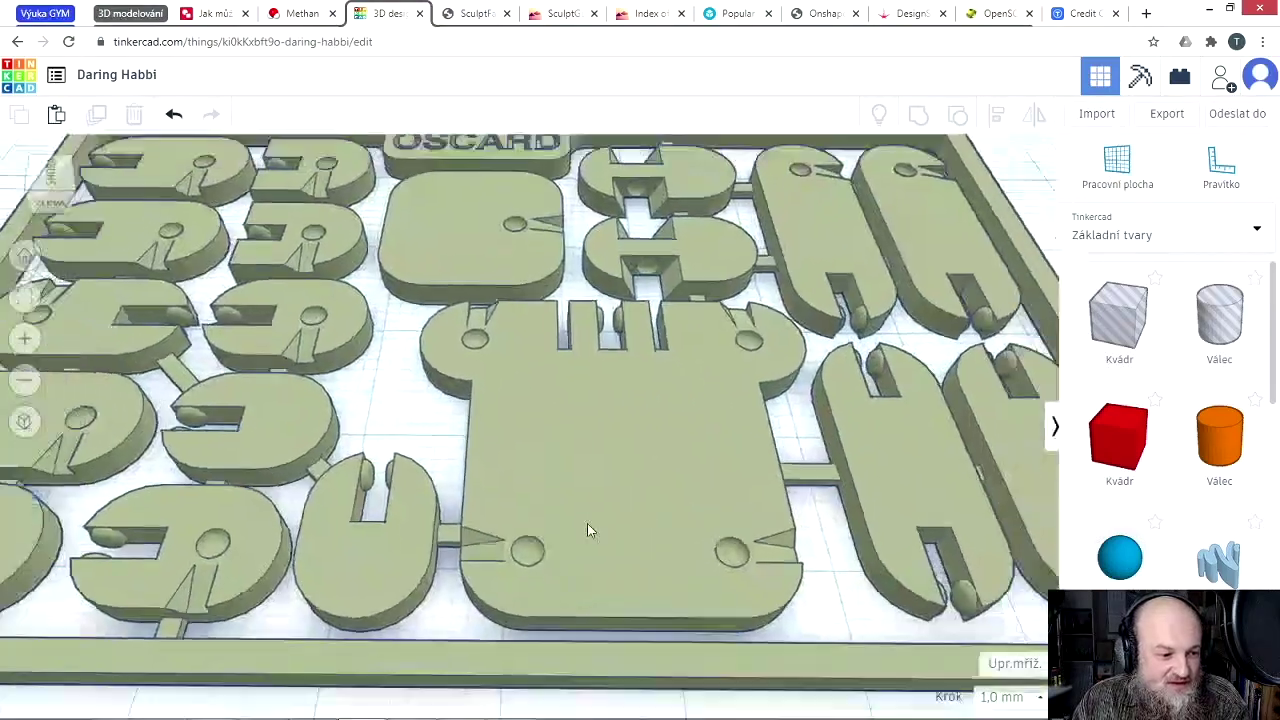
pyautogui.scroll(-5, 587, 524)
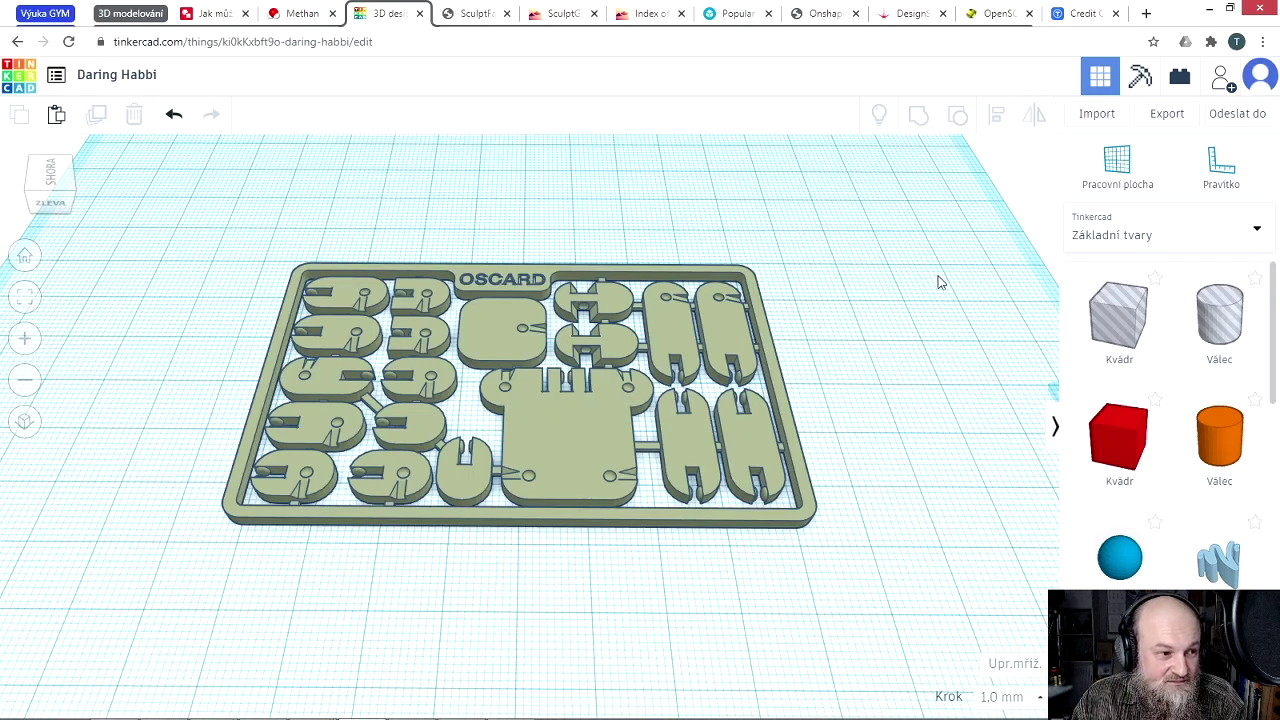
# Step: Import logo-jen-G.svg at a scale of 100, centred by Návrhová plocha
pyautogui.click(1097, 114)
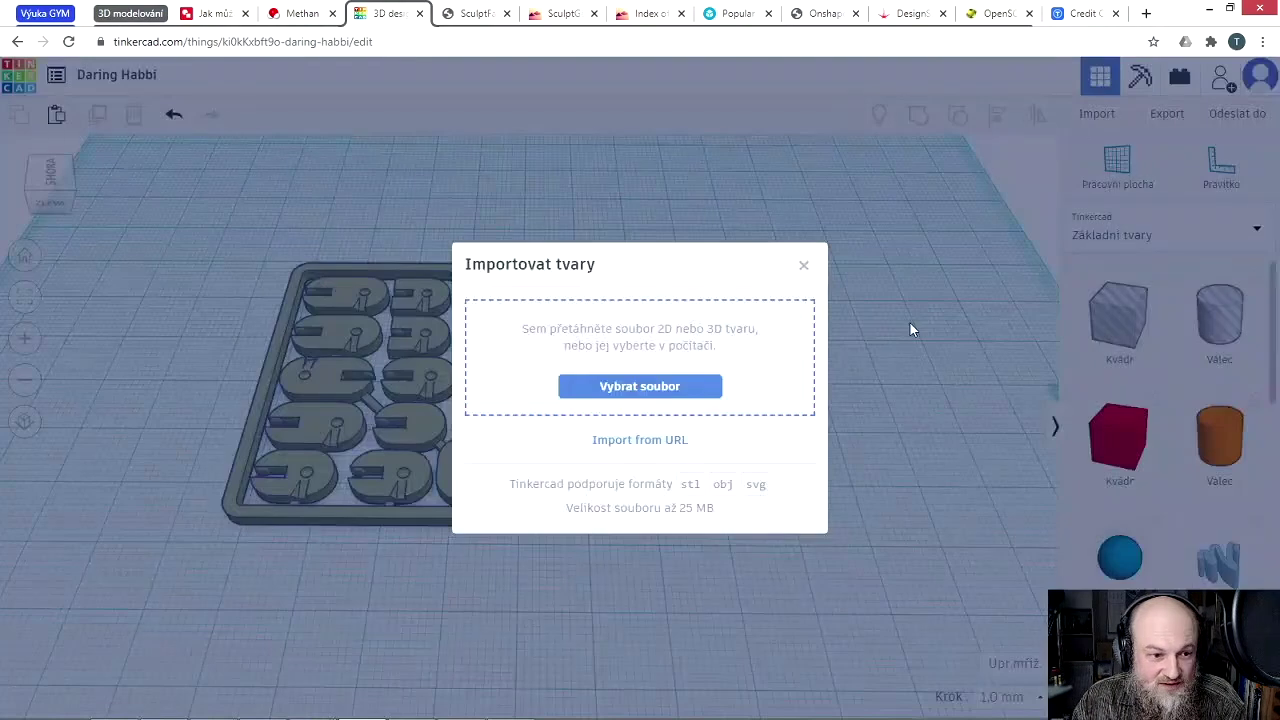
pyautogui.click(651, 391)
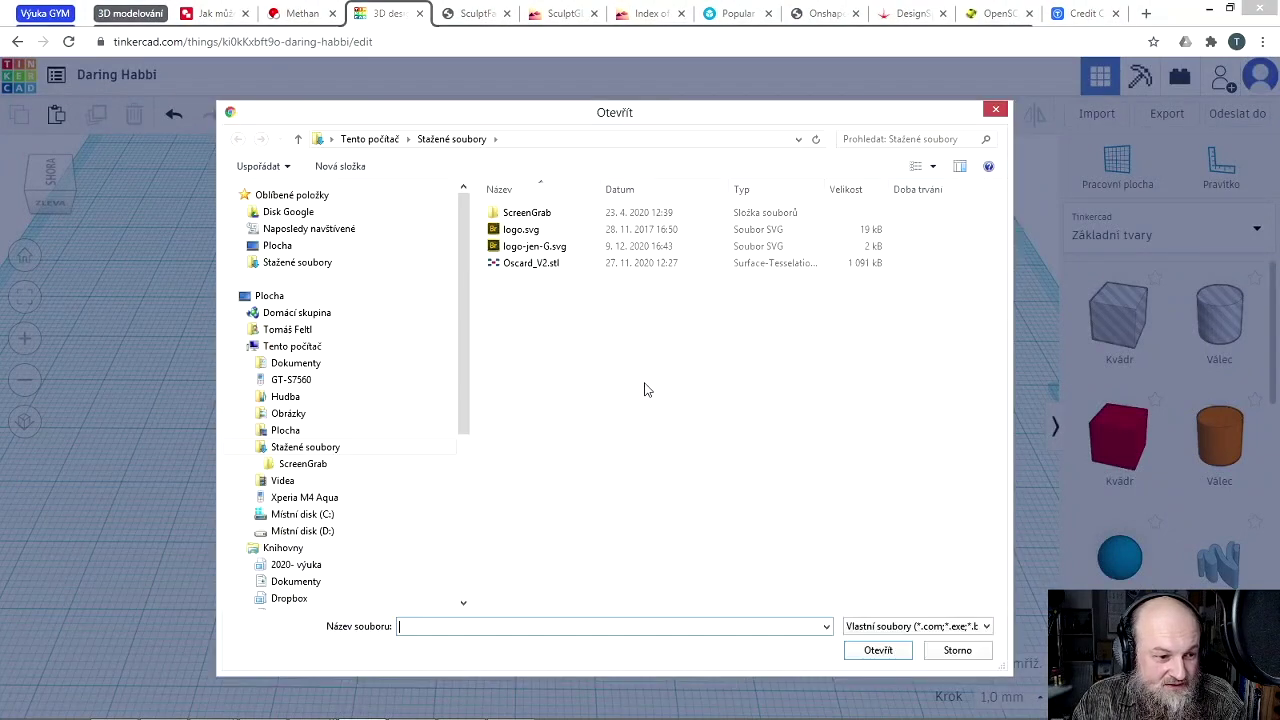
pyautogui.click(545, 248)
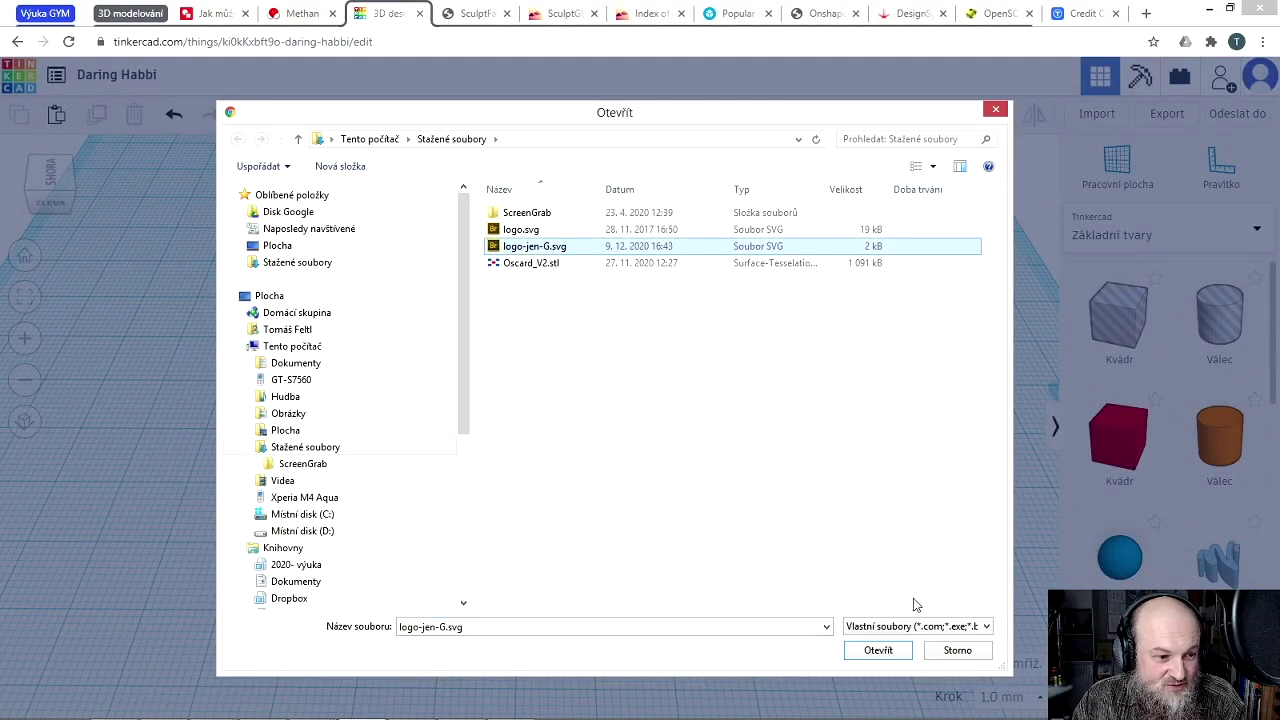
pyautogui.click(878, 650)
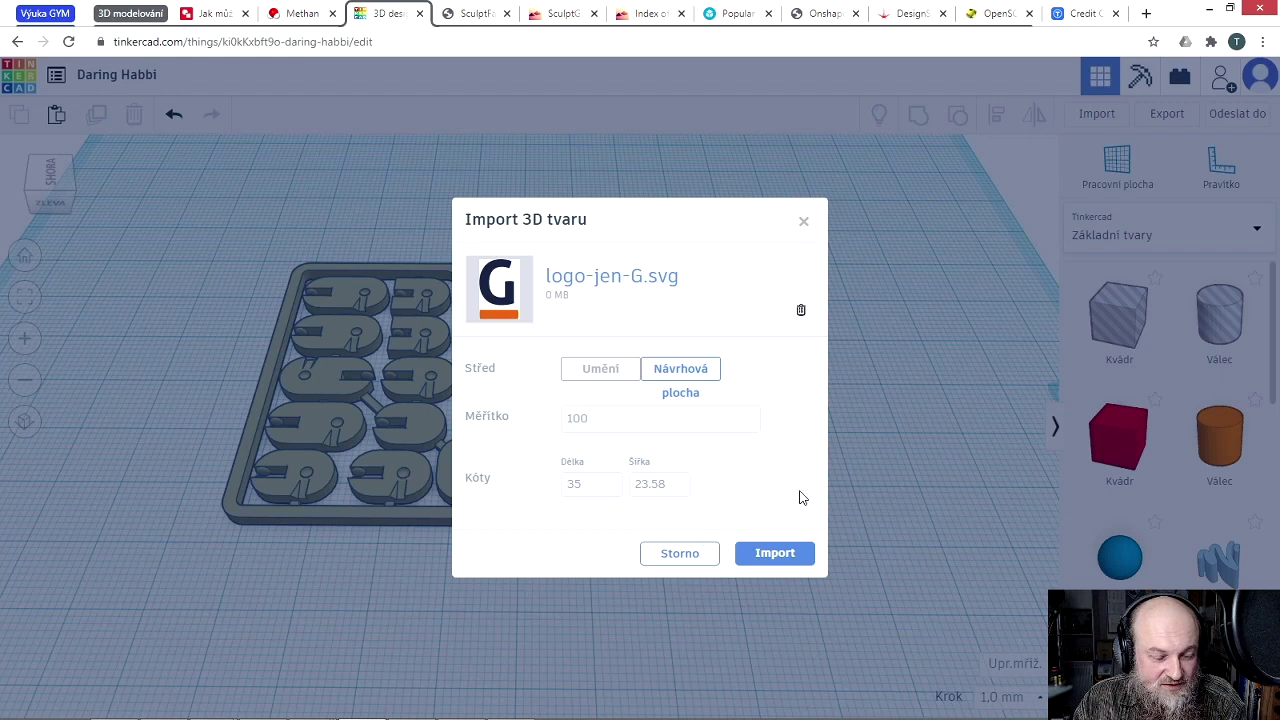
pyautogui.click(777, 561)
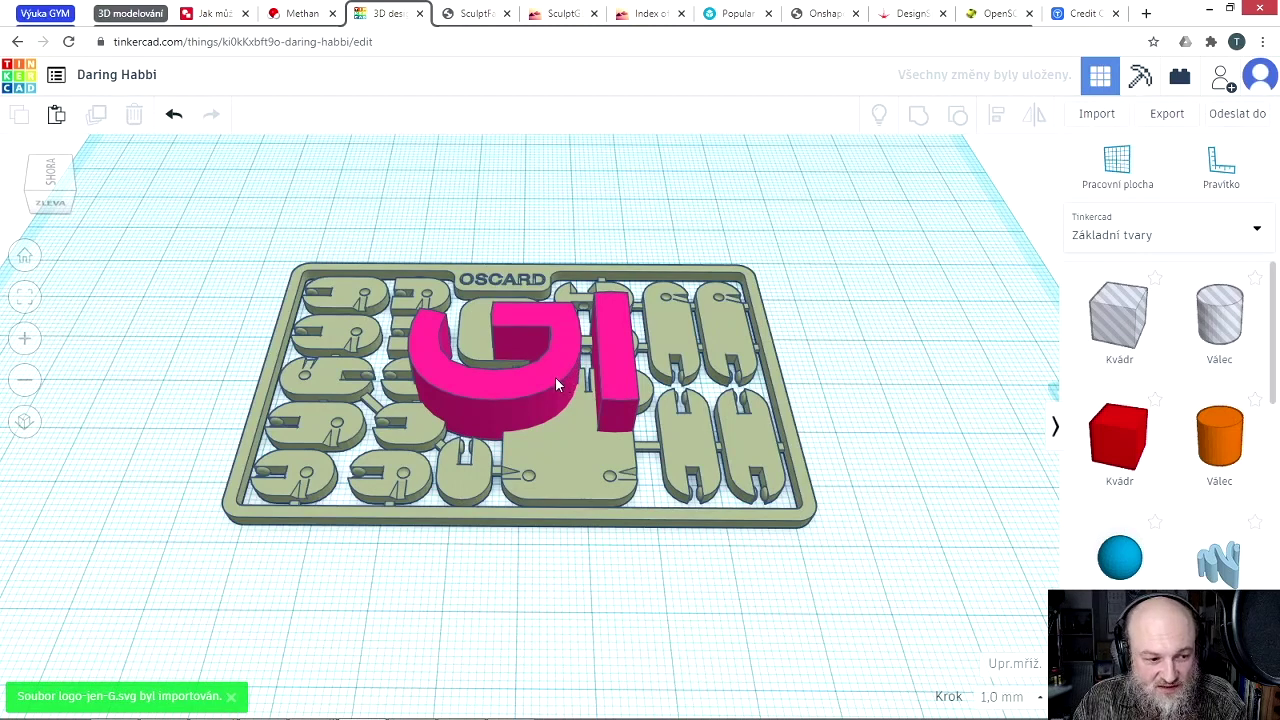
# Step: Move the G logo to the front edge of the card and rotate it 90° on the workplane
pyautogui.click(556, 380)
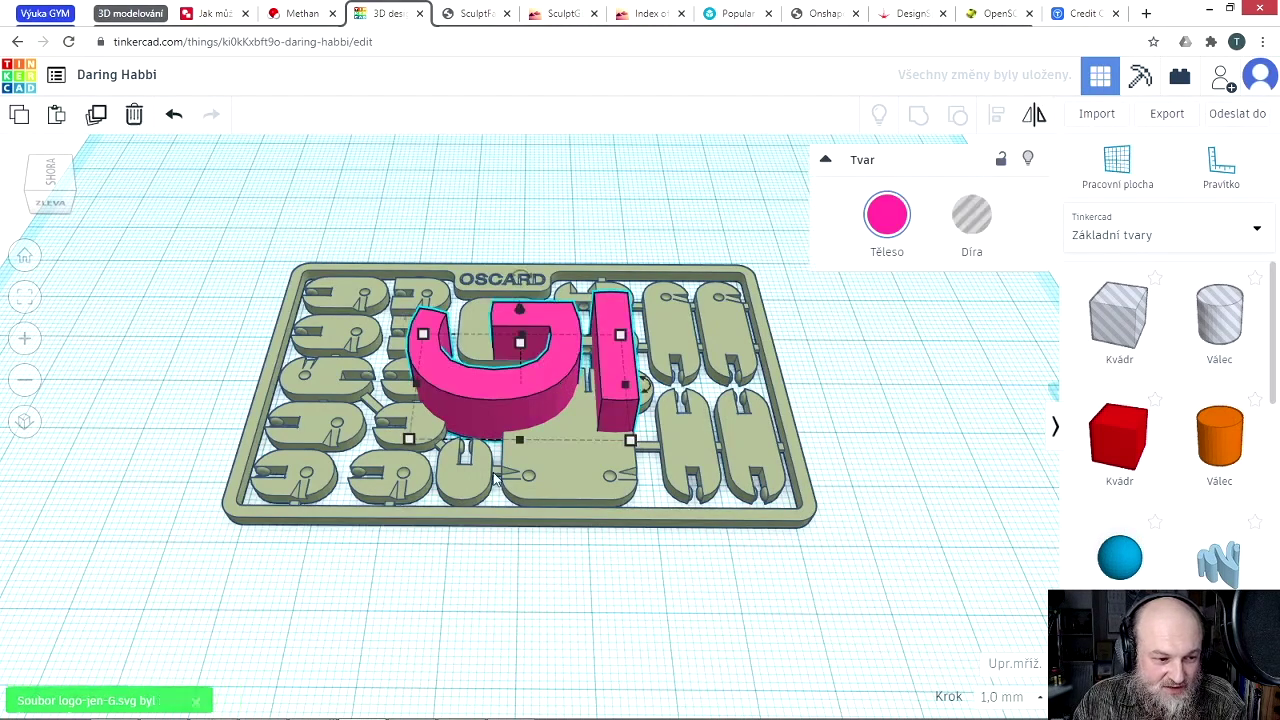
pyautogui.moveTo(549, 370); pyautogui.dragTo(578, 621)
pyautogui.moveTo(690, 605); pyautogui.dragTo(534, 703)
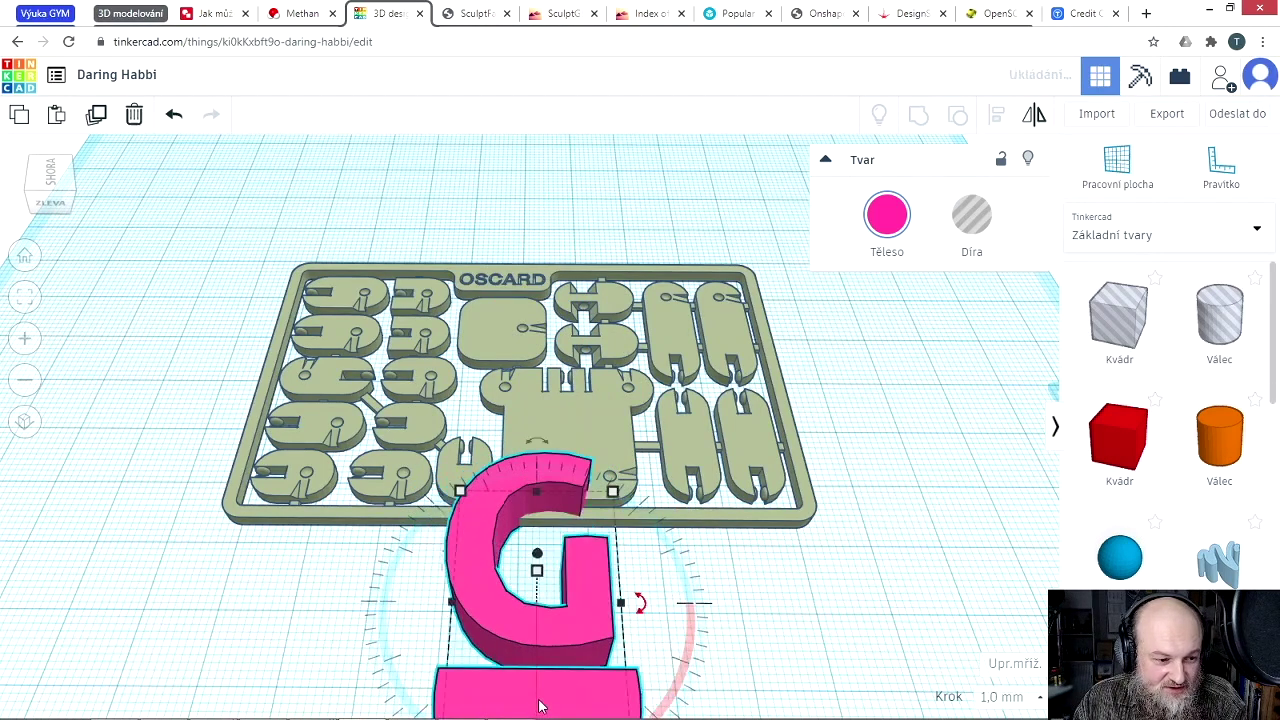
pyautogui.scroll(-3, 632, 502)
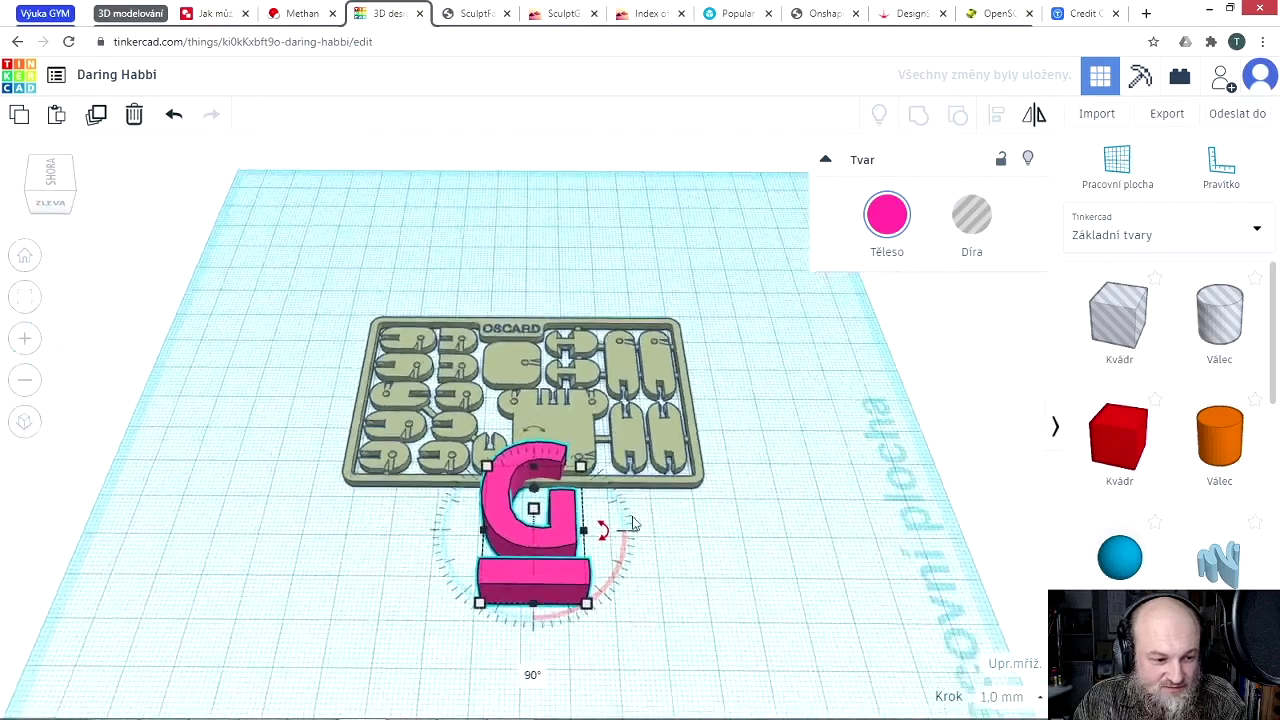
# Step: Shrink the G logo to about 10.81 × 16.54 mm and place it on the card's large torso piece
pyautogui.moveTo(601, 648); pyautogui.dragTo(537, 556)
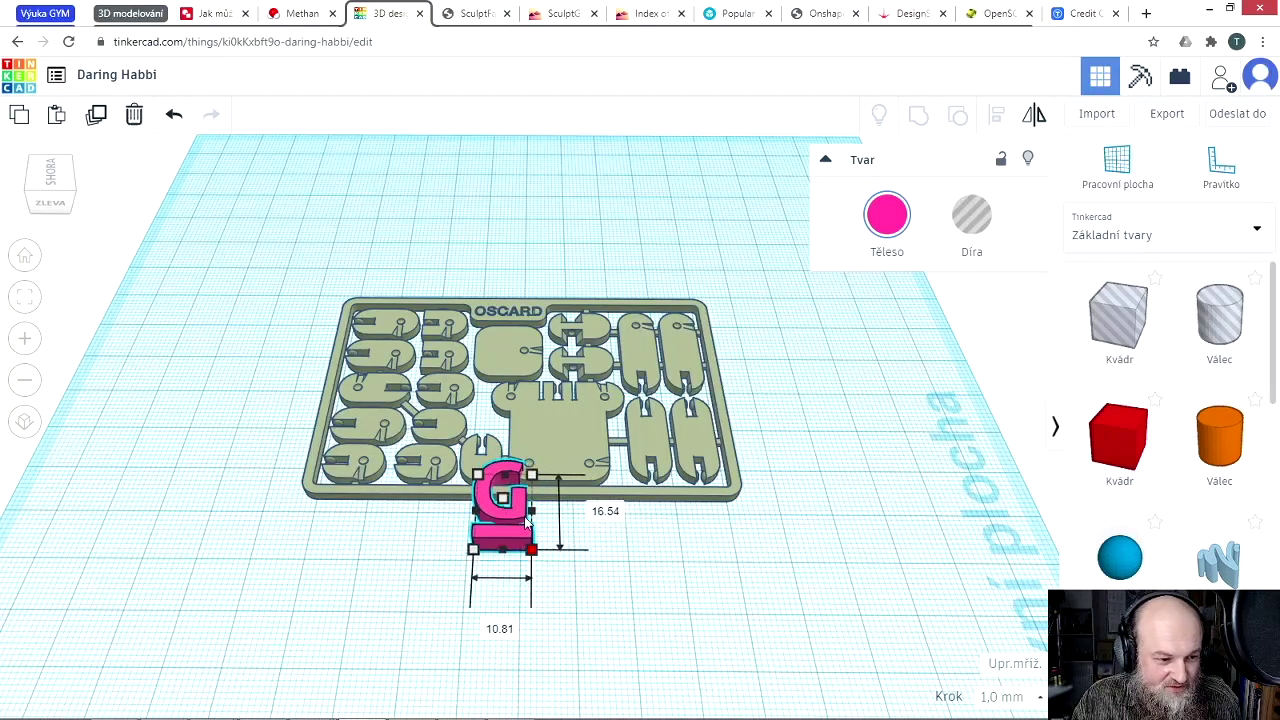
pyautogui.moveTo(503, 500); pyautogui.dragTo(555, 440)
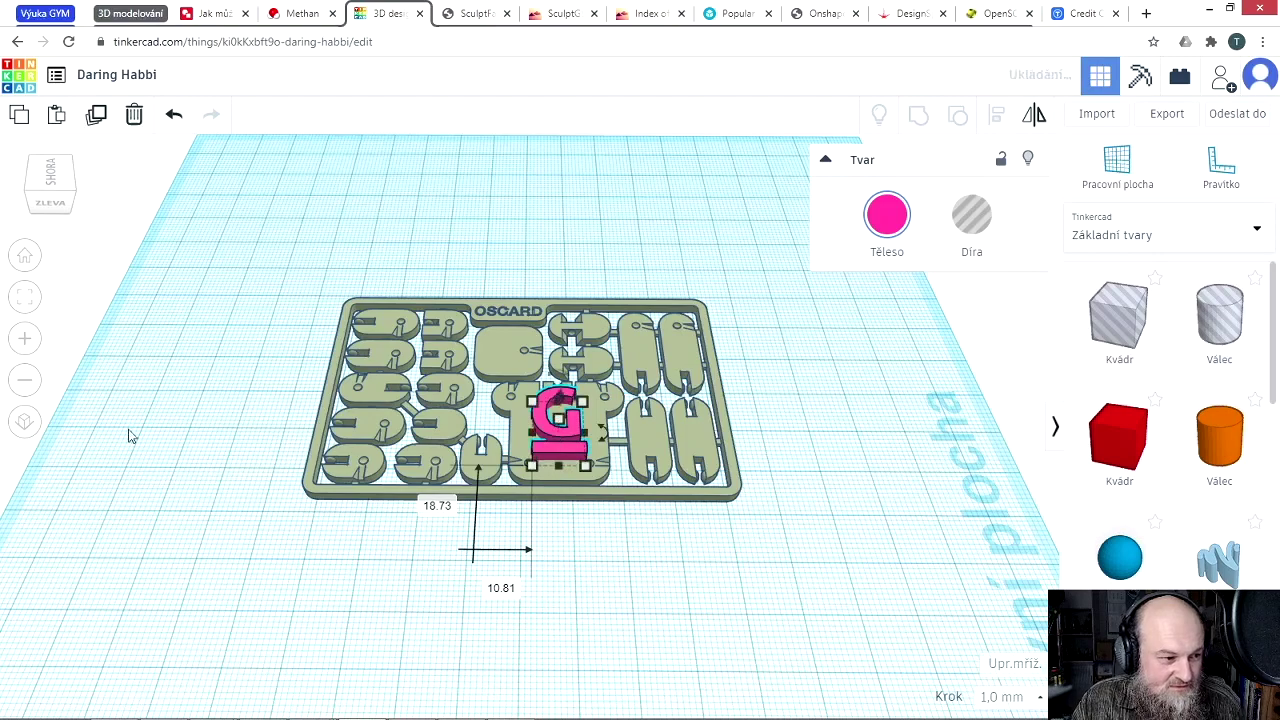
# Step: From the top view, scale the G logo down proportionally to 8.00 × 12.24 mm on the torso piece
pyautogui.click(66, 176)
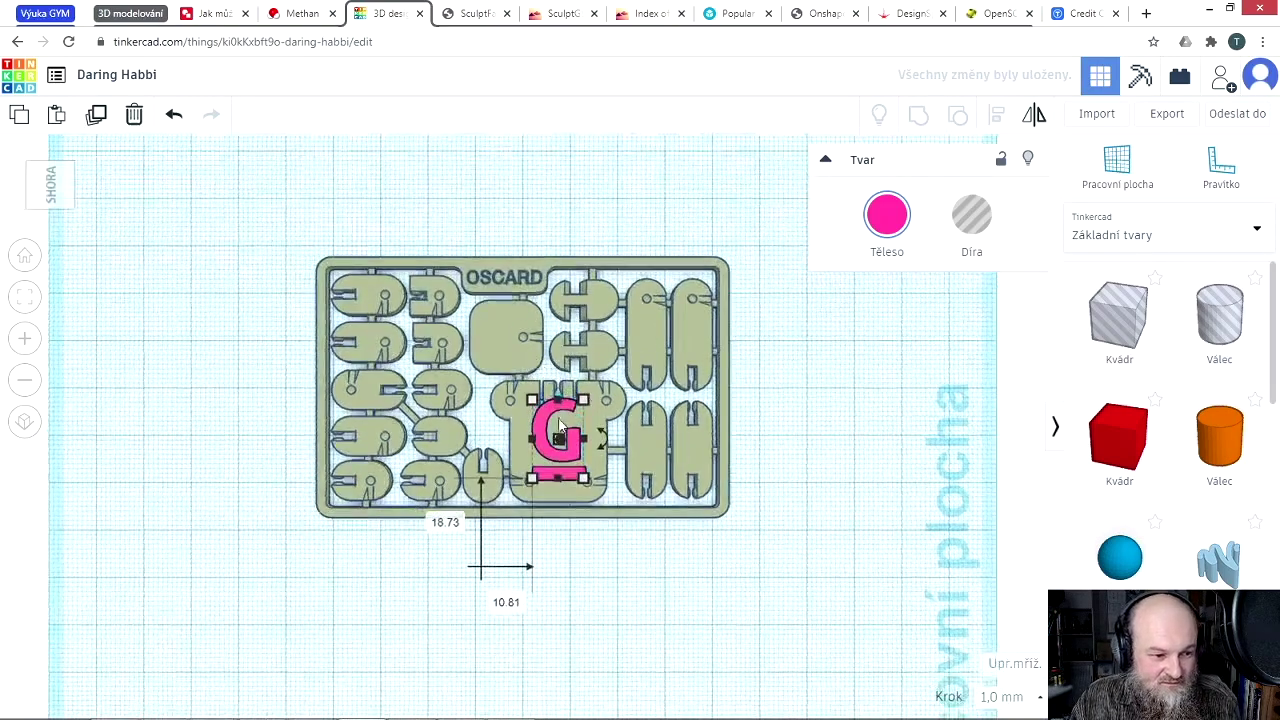
pyautogui.scroll(-3, 560, 425)
pyautogui.scroll(3, 563, 422)
pyautogui.scroll(5, 563, 421)
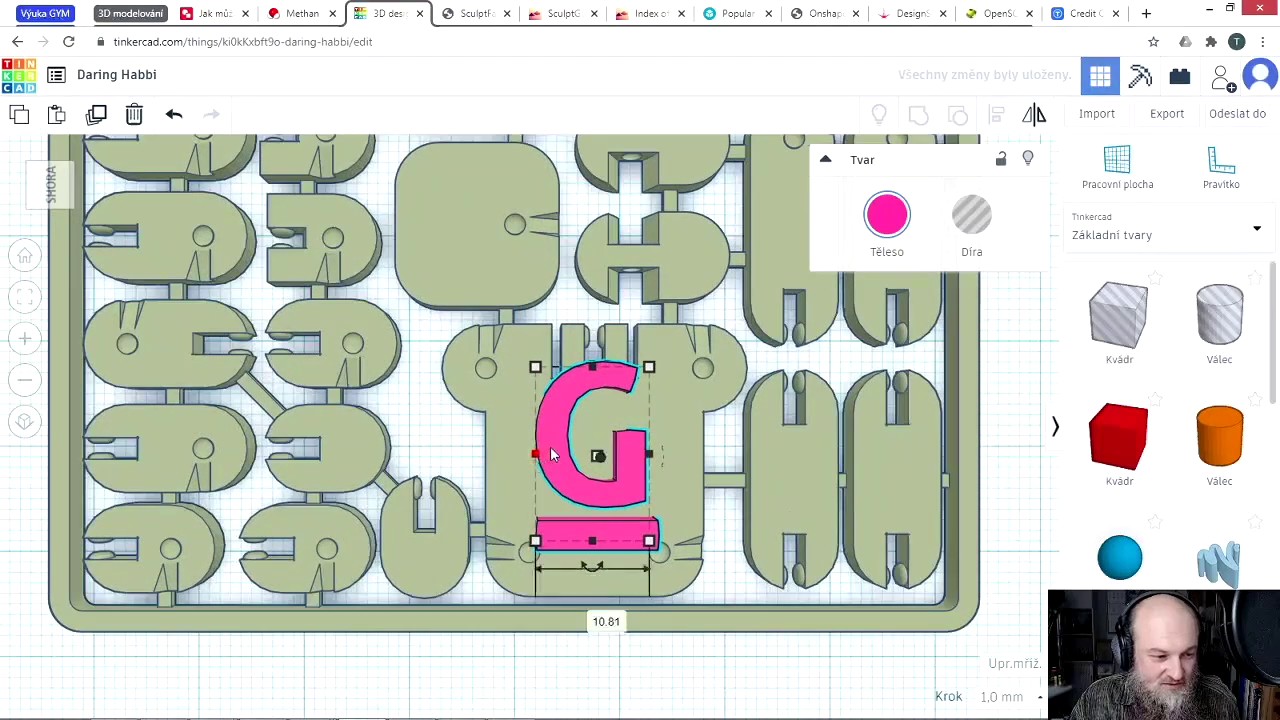
pyautogui.moveTo(550, 446); pyautogui.dragTo(551, 462)
pyautogui.keyDown('shift'); pyautogui.moveTo(651, 560); pyautogui.dragTo(620, 511); pyautogui.keyUp('shift')
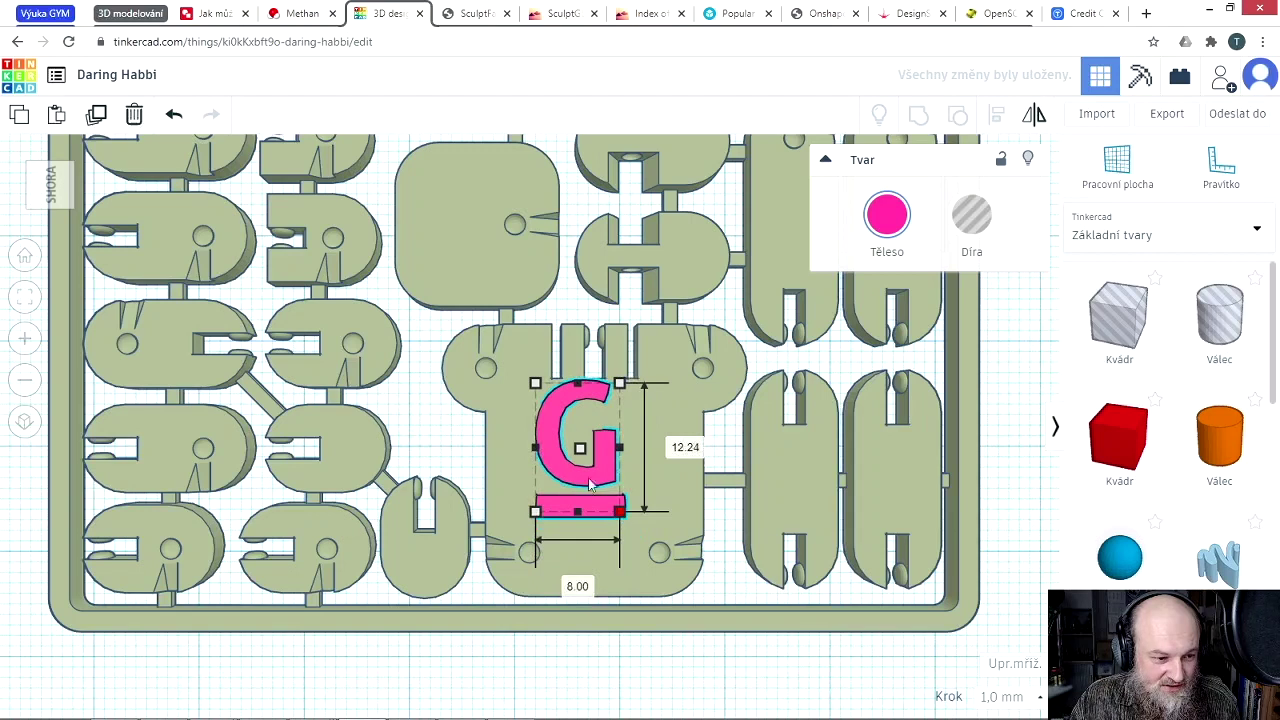
# Step: Shift the G logo in 1 mm increments to centre it roughly on the torso piece
pyautogui.moveTo(557, 416)
pyautogui.mouseDown()
pyautogui.moveTo(567, 435)
pyautogui.moveTo(576, 424)
pyautogui.mouseUp()
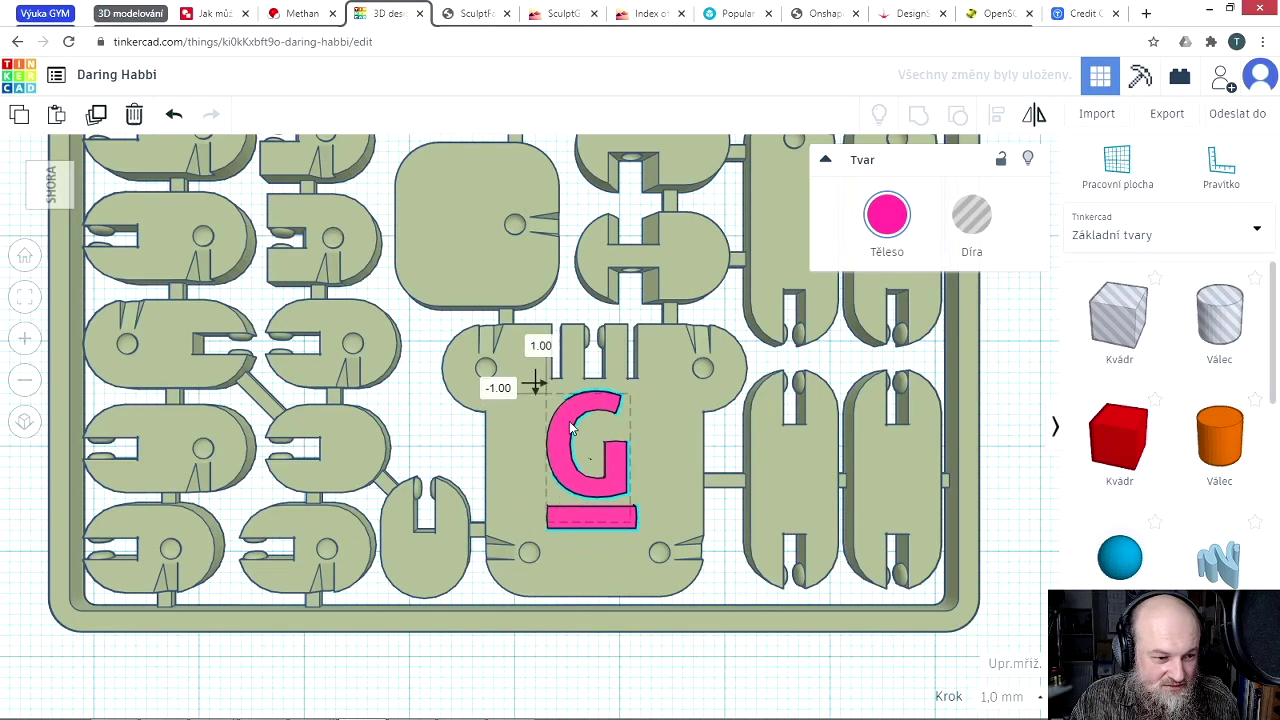
pyautogui.press('Down')
pyautogui.press('Down')
pyautogui.press('Down')
pyautogui.press('Up')
pyautogui.press('Up')
pyautogui.press('Right')
pyautogui.press('Up')
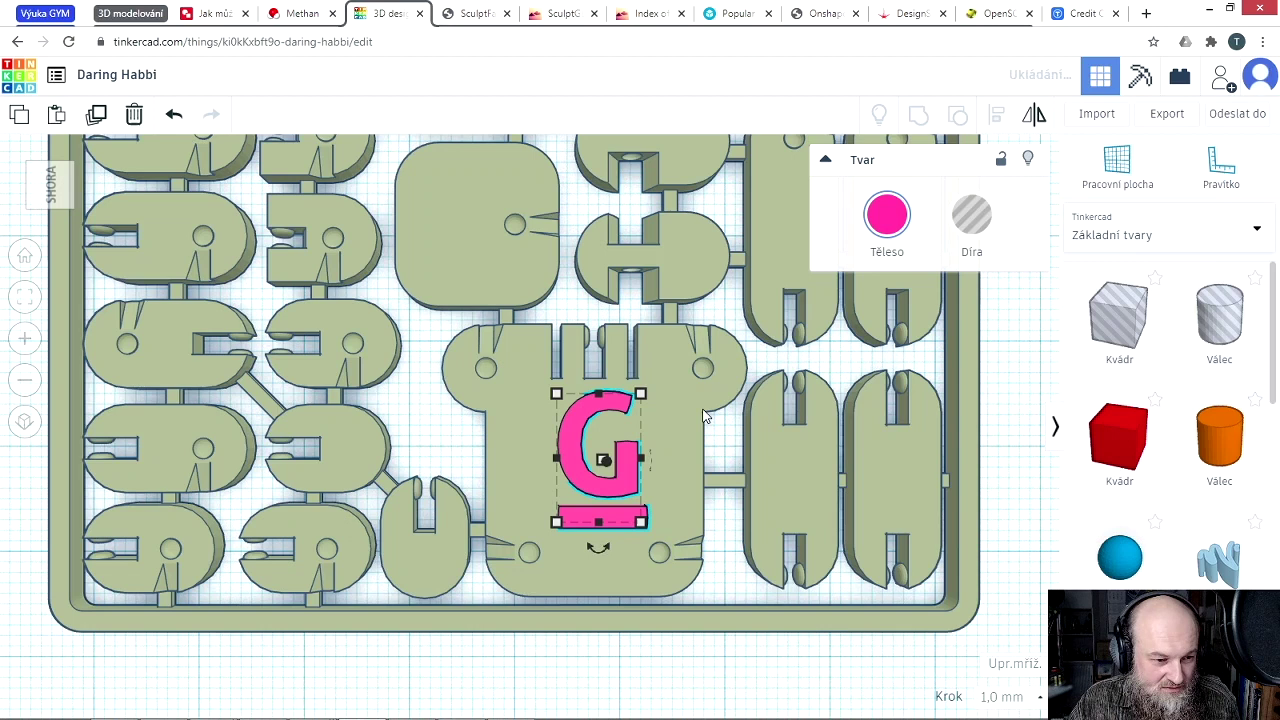
pyautogui.press('Up')
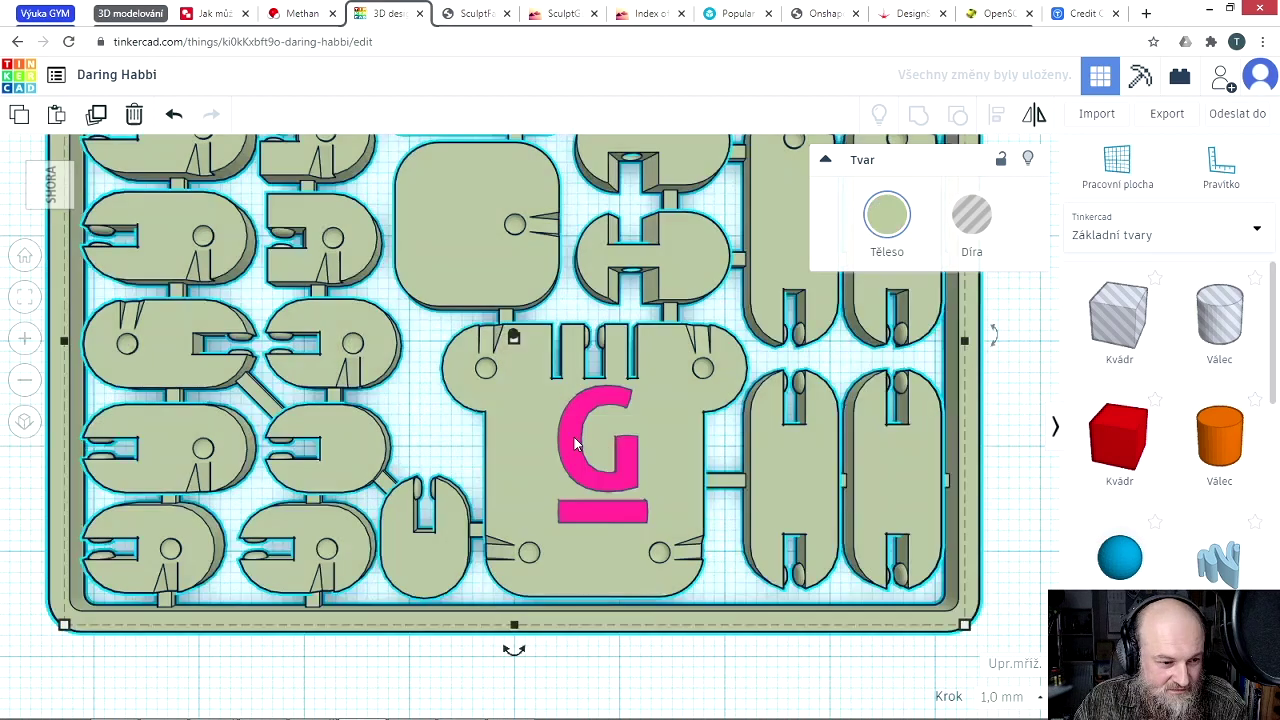
# Step: Move the G logo 1.5 mm toward the torso piece's lower edge and set its sideways offset to -0.5 mm
pyautogui.moveTo(576, 447)
pyautogui.mouseDown()
pyautogui.moveTo(574, 463)
pyautogui.moveTo(576, 424)
pyautogui.mouseUp()
pyautogui.click(556, 351)
pyautogui.write('-0,5')
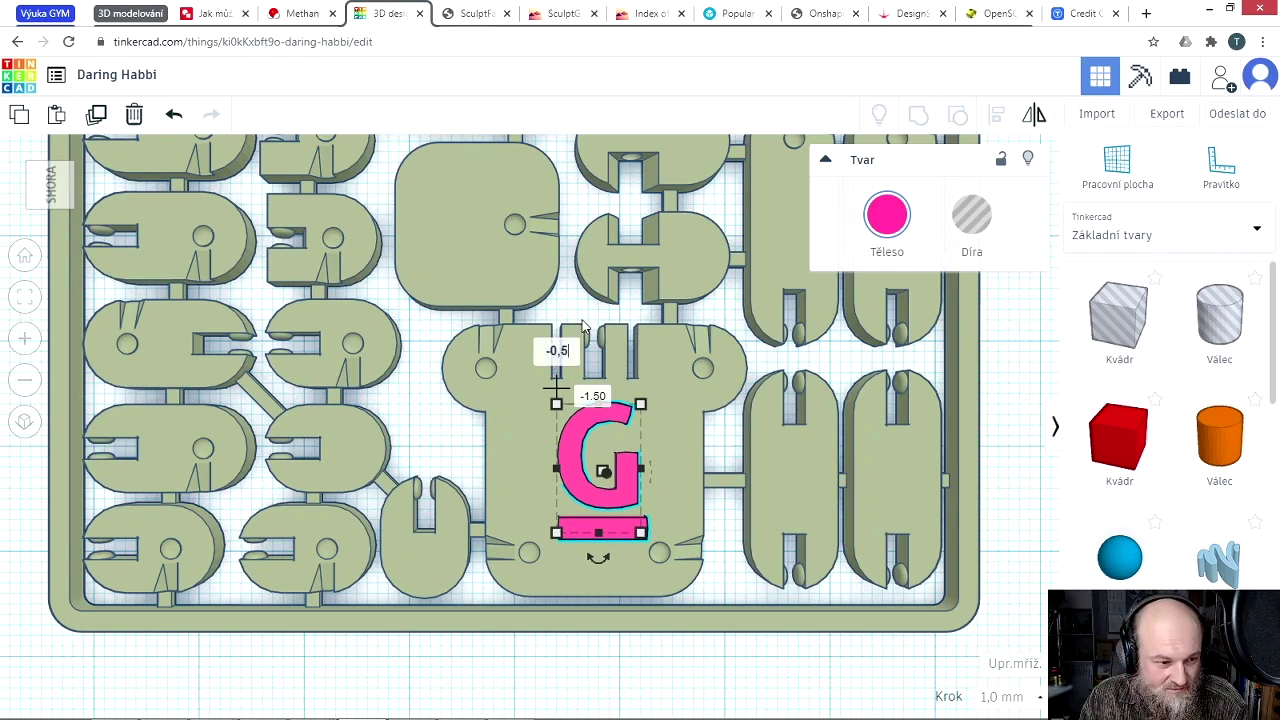
pyautogui.press('Return')
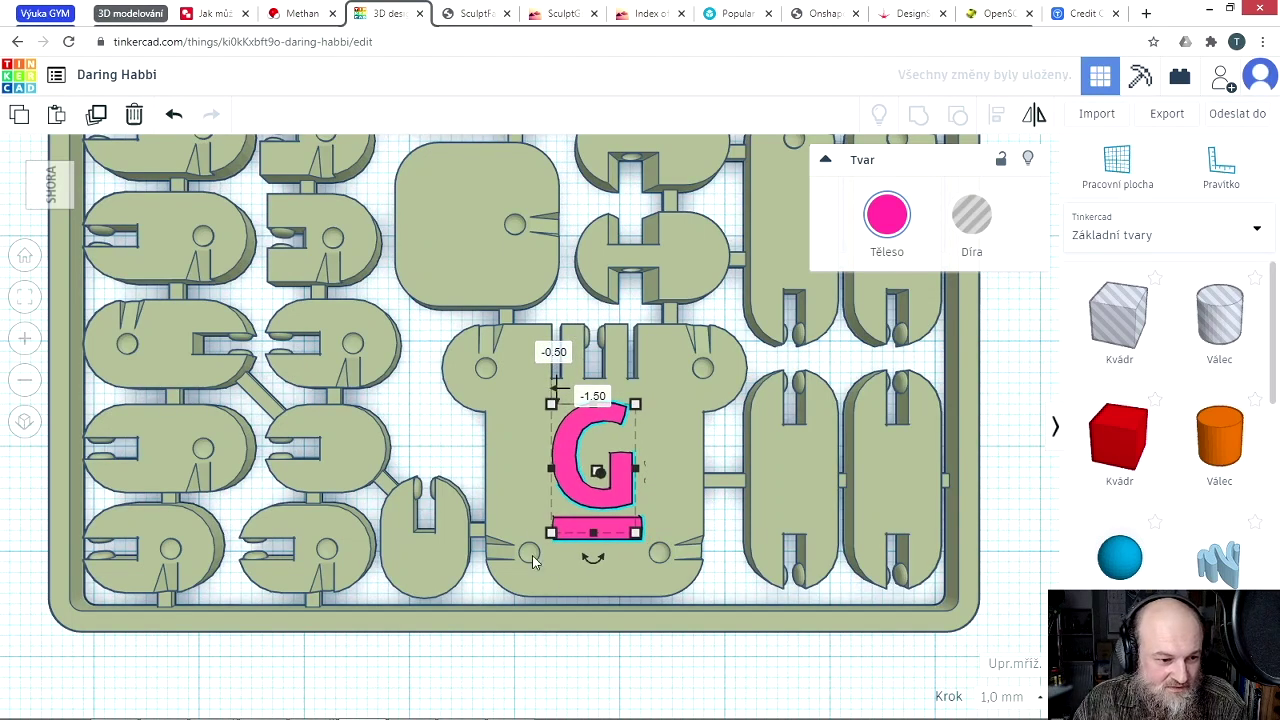
pyautogui.click(575, 666)
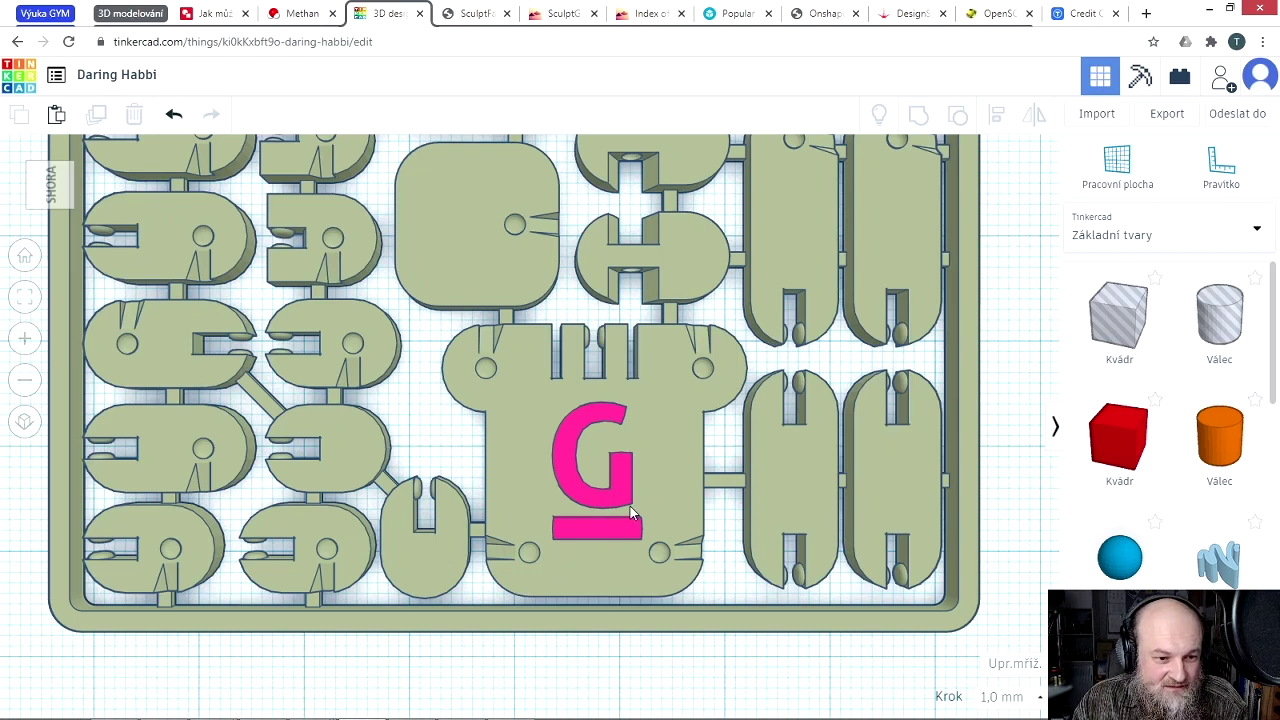
# Step: Turn the G logo on the torso piece into a hole (Díra)
pyautogui.click(575, 428)
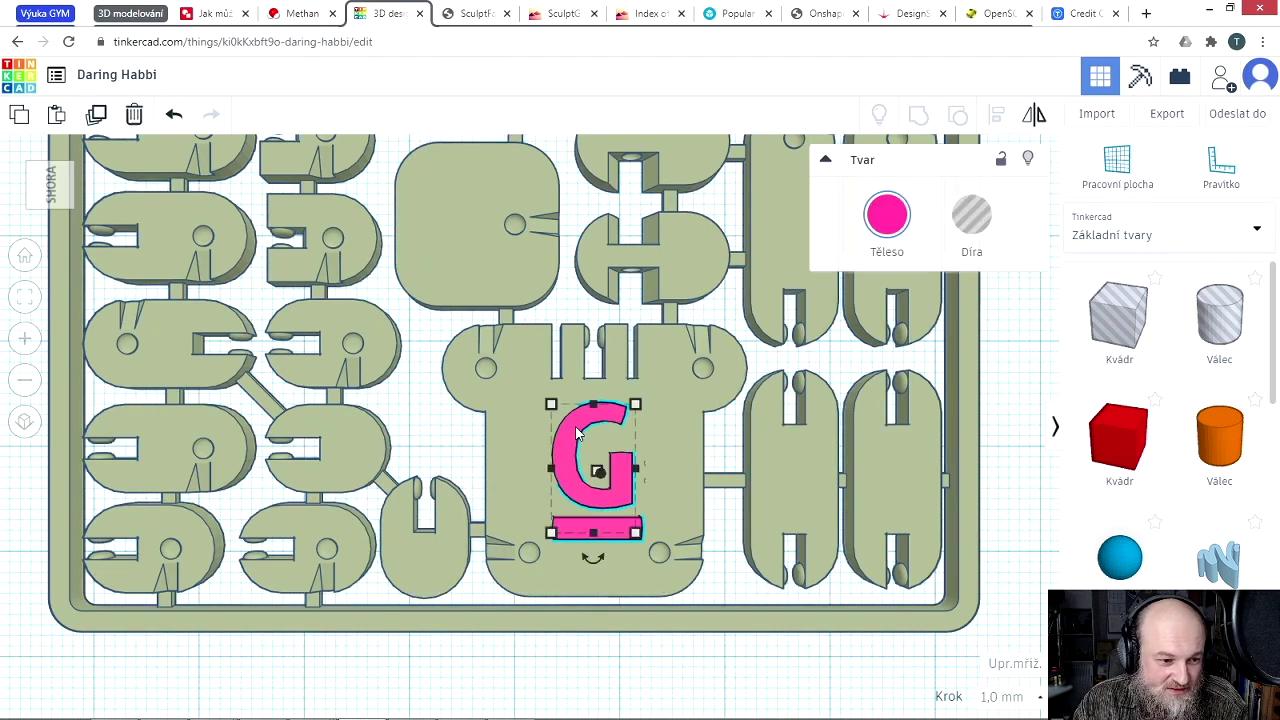
pyautogui.click(972, 216)
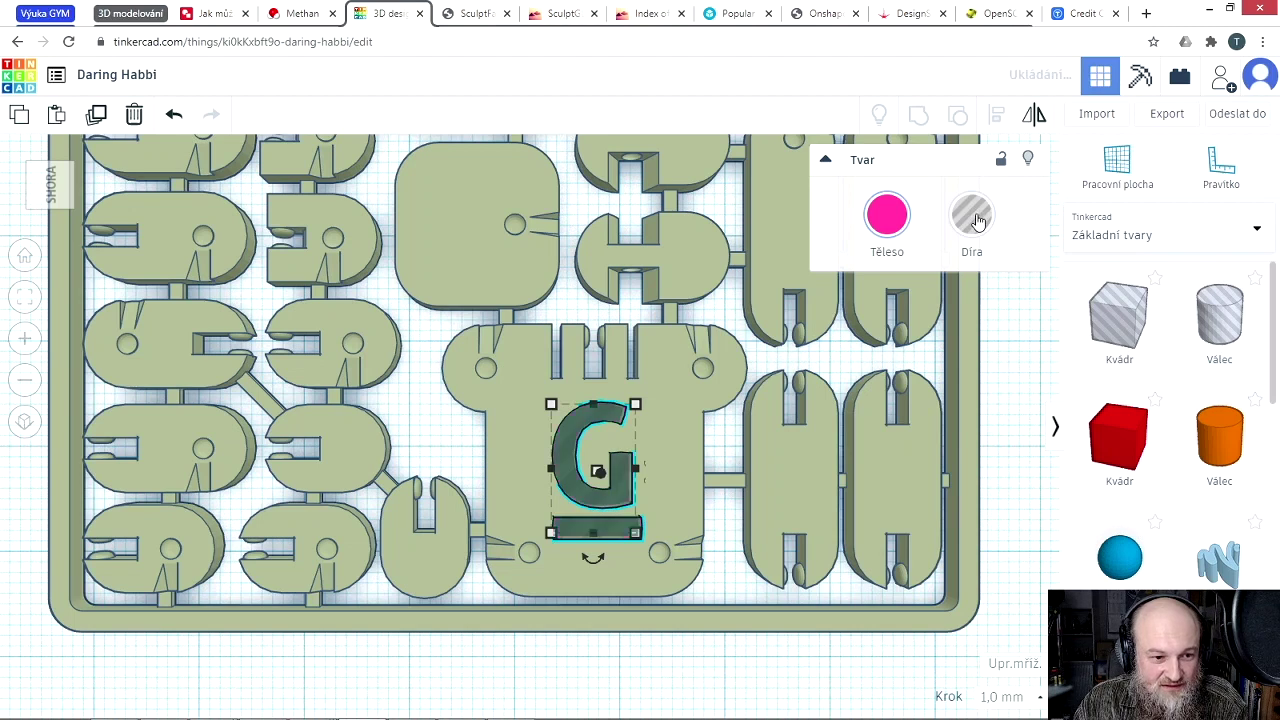
# Step: Group the G logo hole with the OSCARD card model so the logo is cut through the torso piece
pyautogui.click(587, 683)
pyautogui.moveTo(500, 672); pyautogui.dragTo(745, 386)
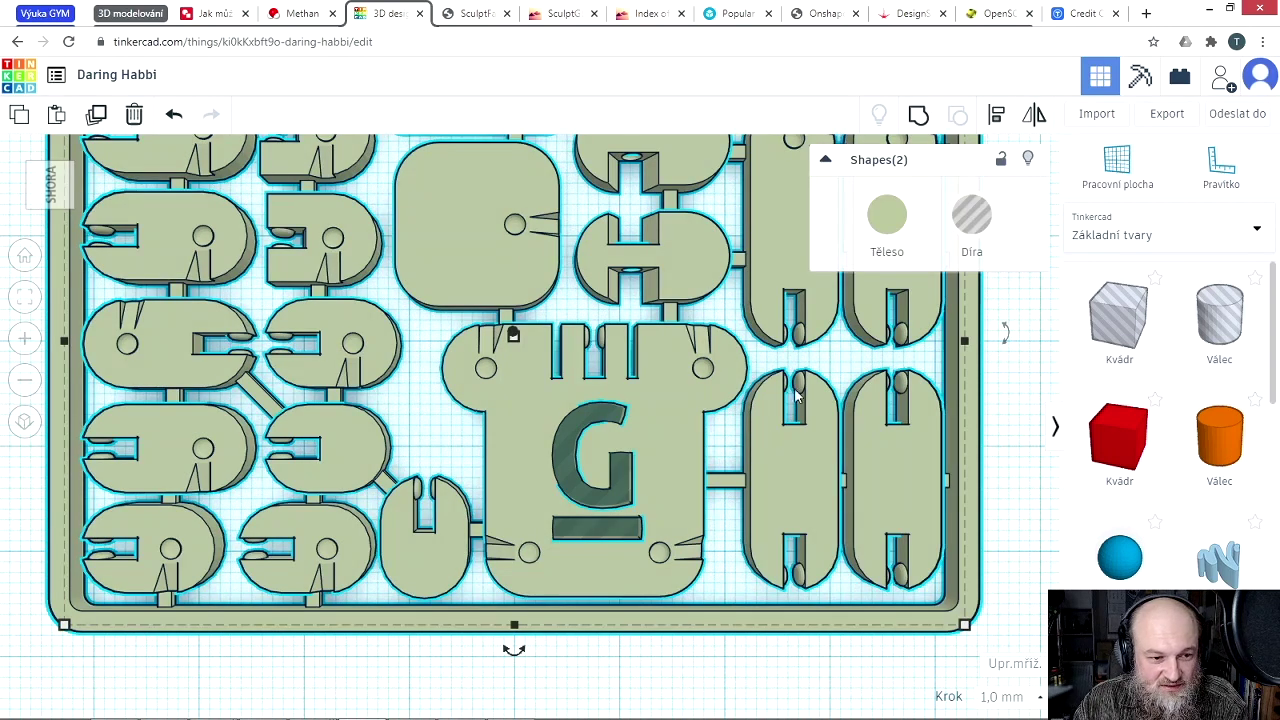
pyautogui.click(920, 117)
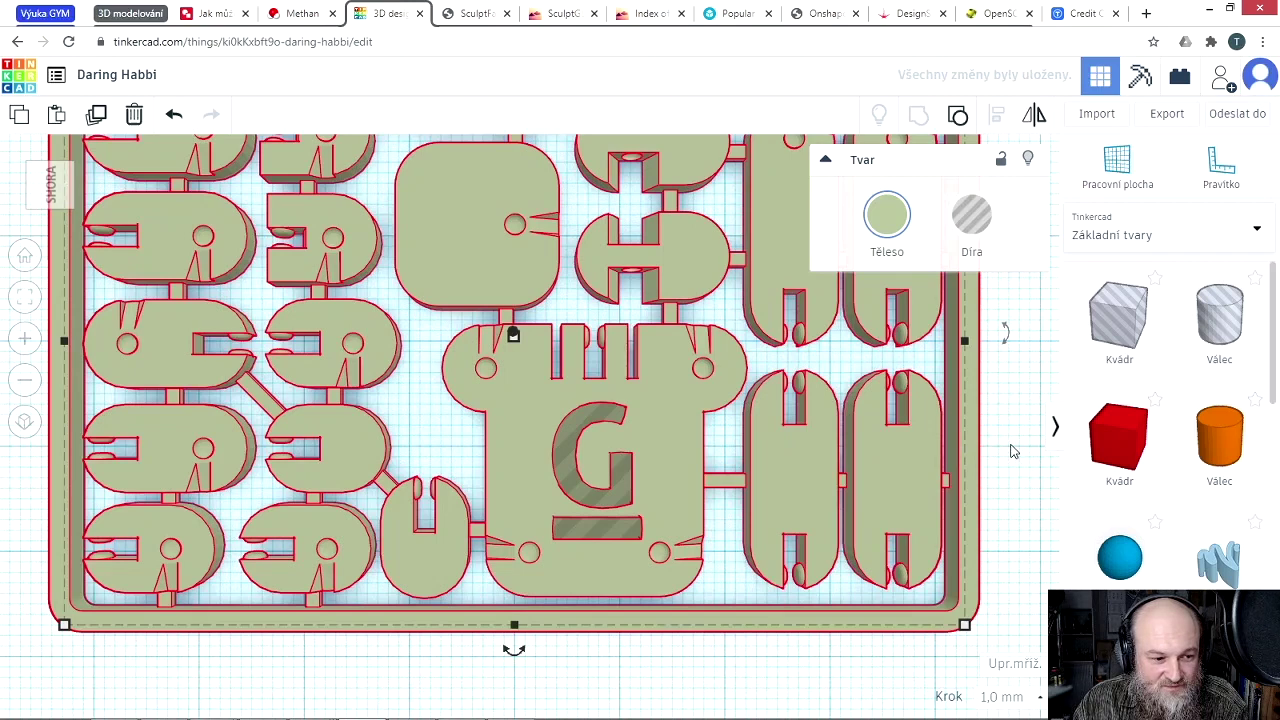
pyautogui.click(585, 679)
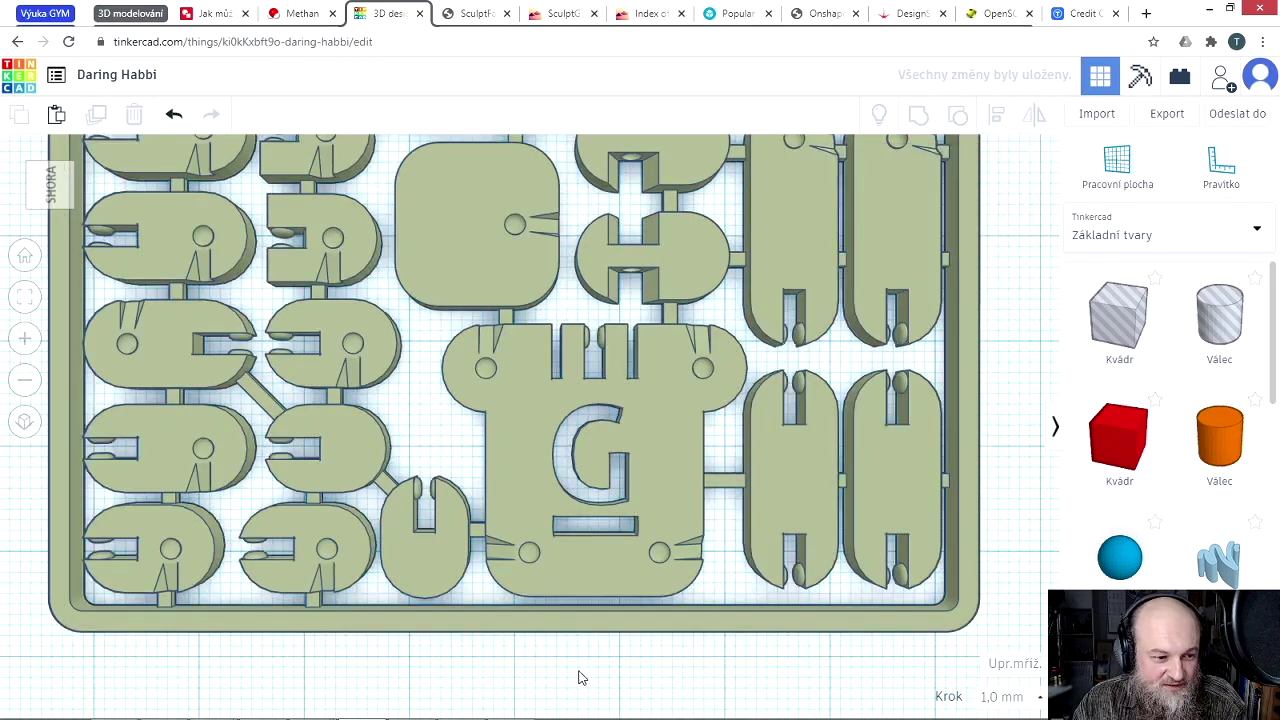
pyautogui.scroll(-5, 560, 556)
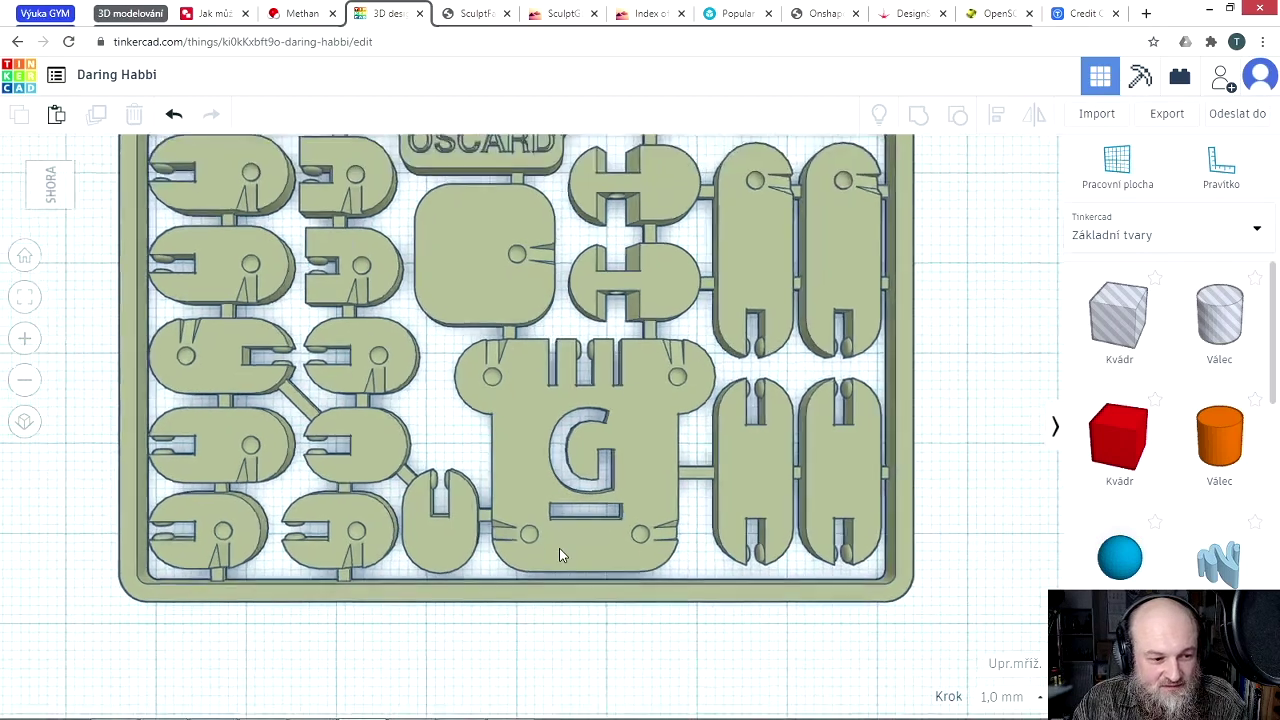
pyautogui.scroll(2, 577, 474)
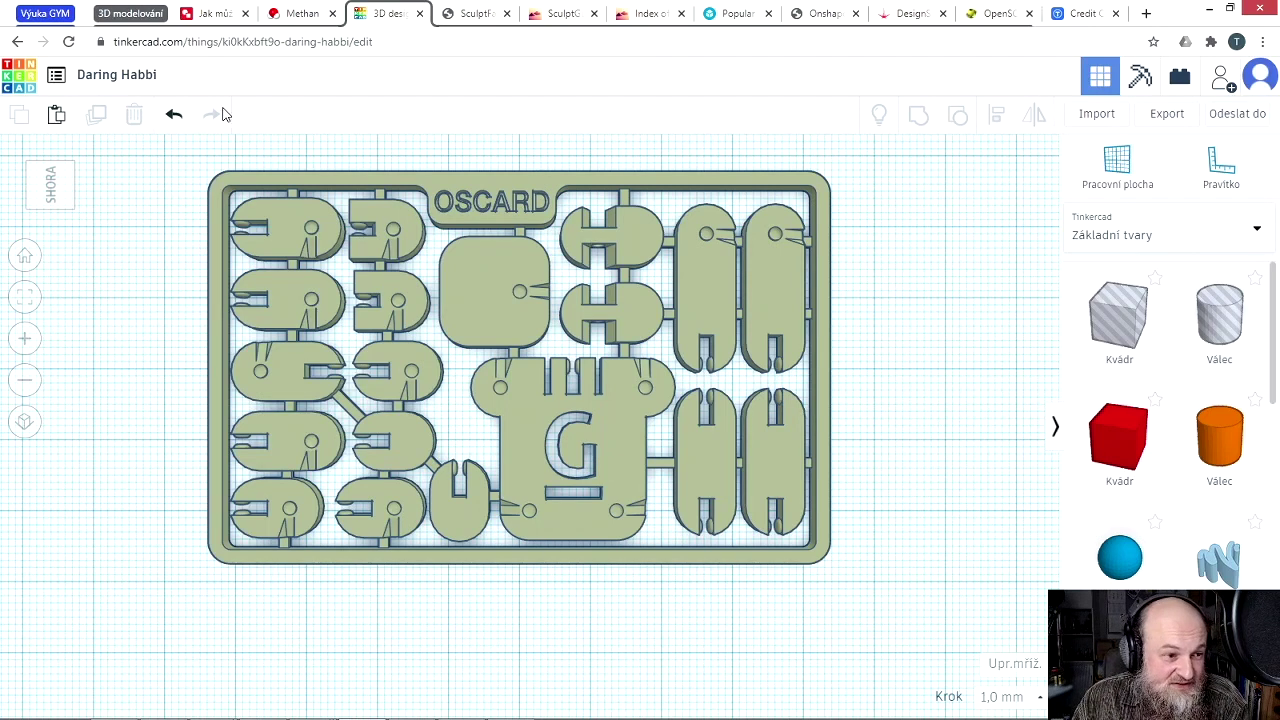
# Step: Rename the design to "Gymnázium - kartička propagace"
pyautogui.click(128, 75)
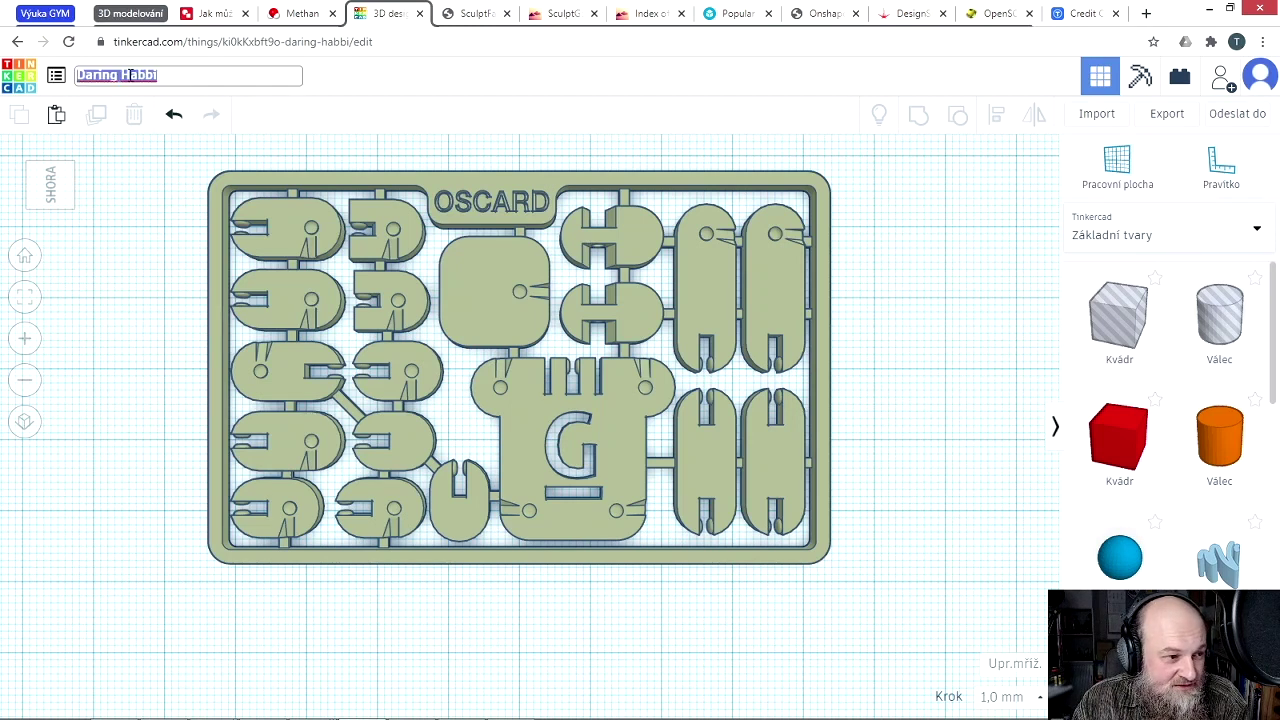
pyautogui.write('Gymnázium - kartička propagace')
pyautogui.press('Return')
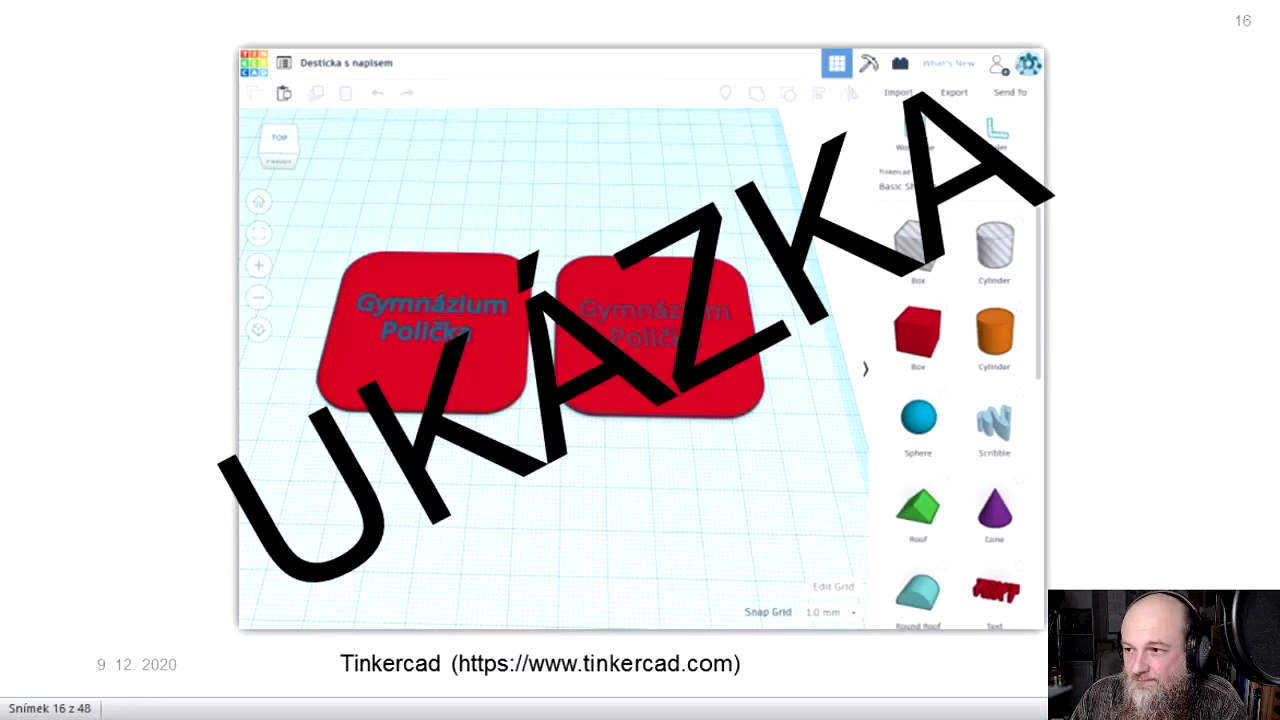
pyautogui.click(1205, 338)
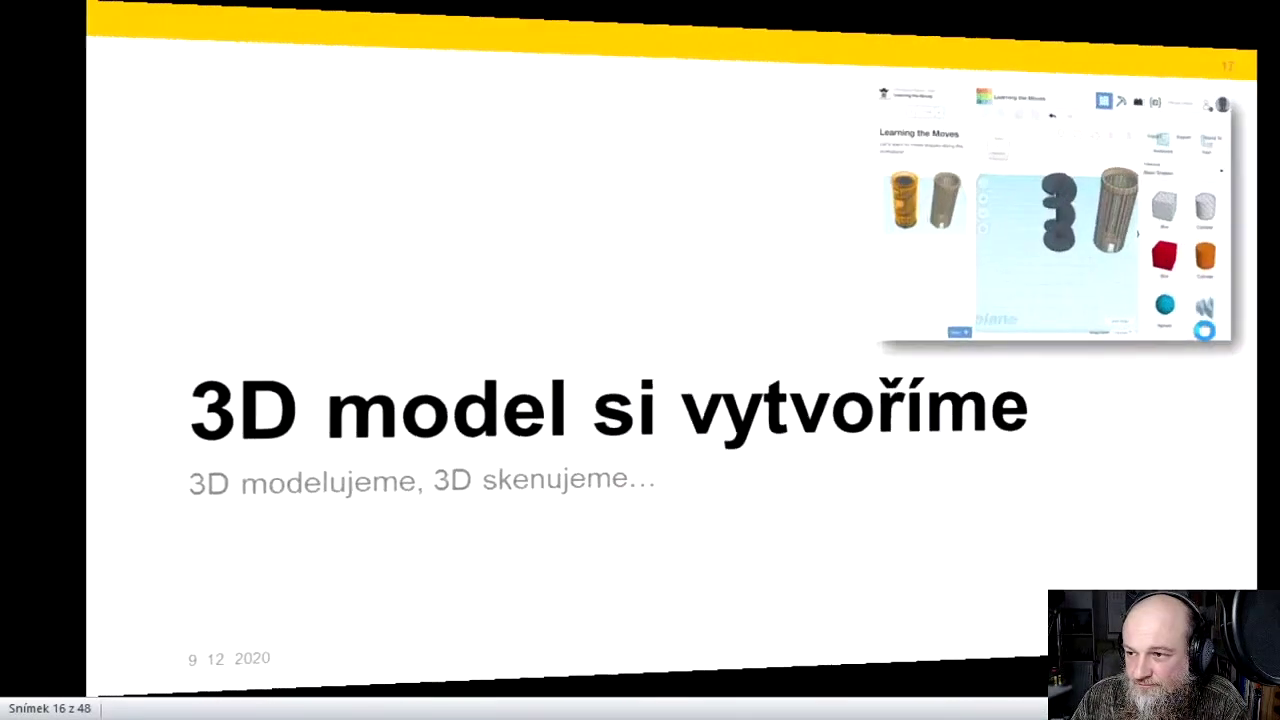
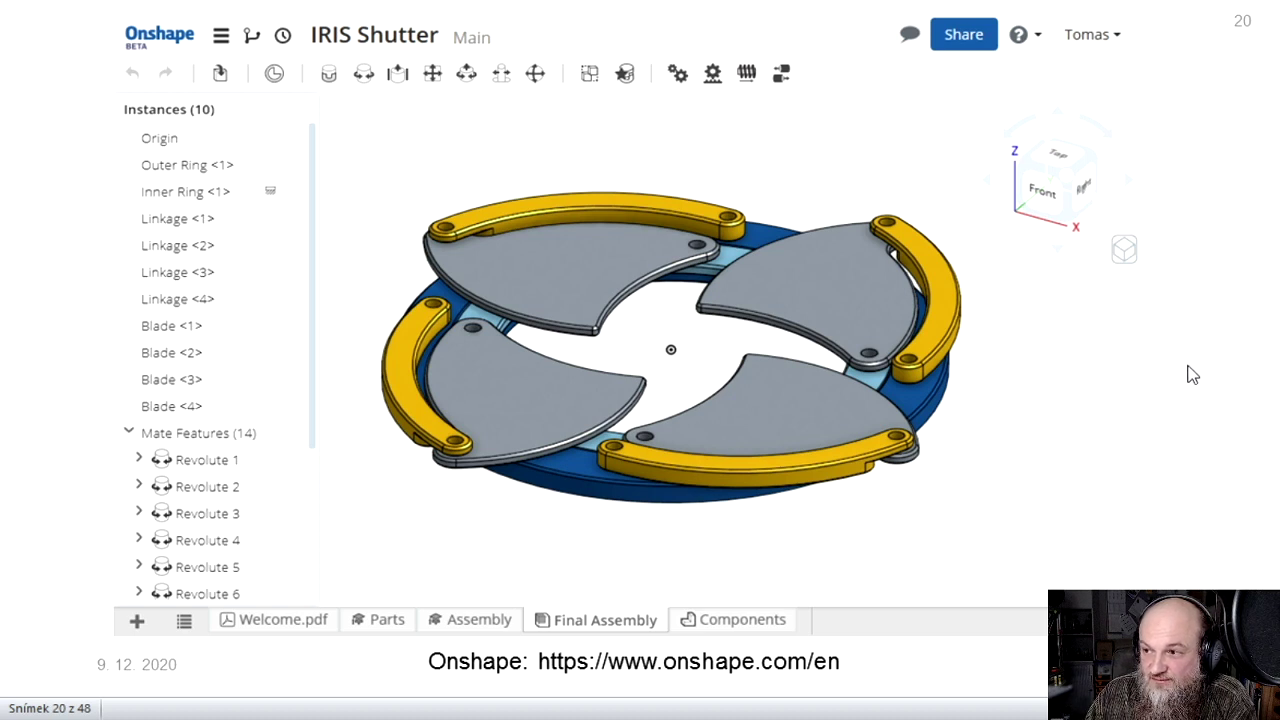
pyautogui.press('Right')
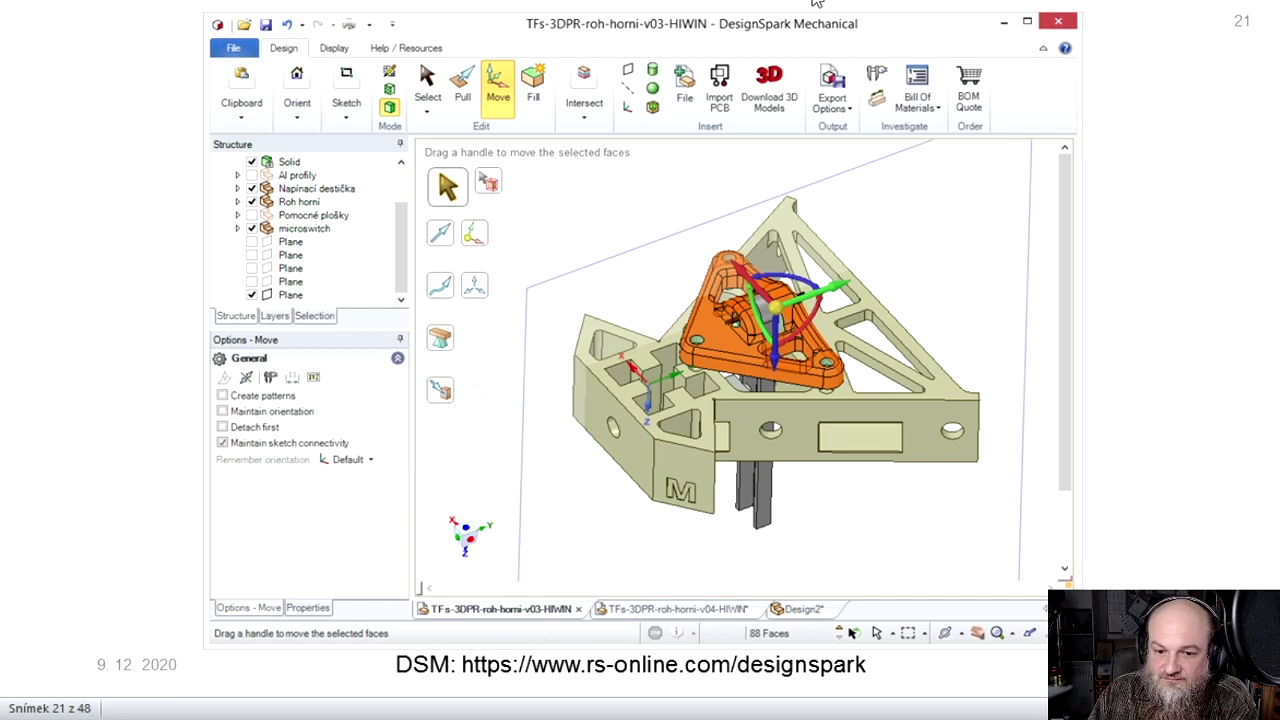
pyautogui.click(1172, 300)
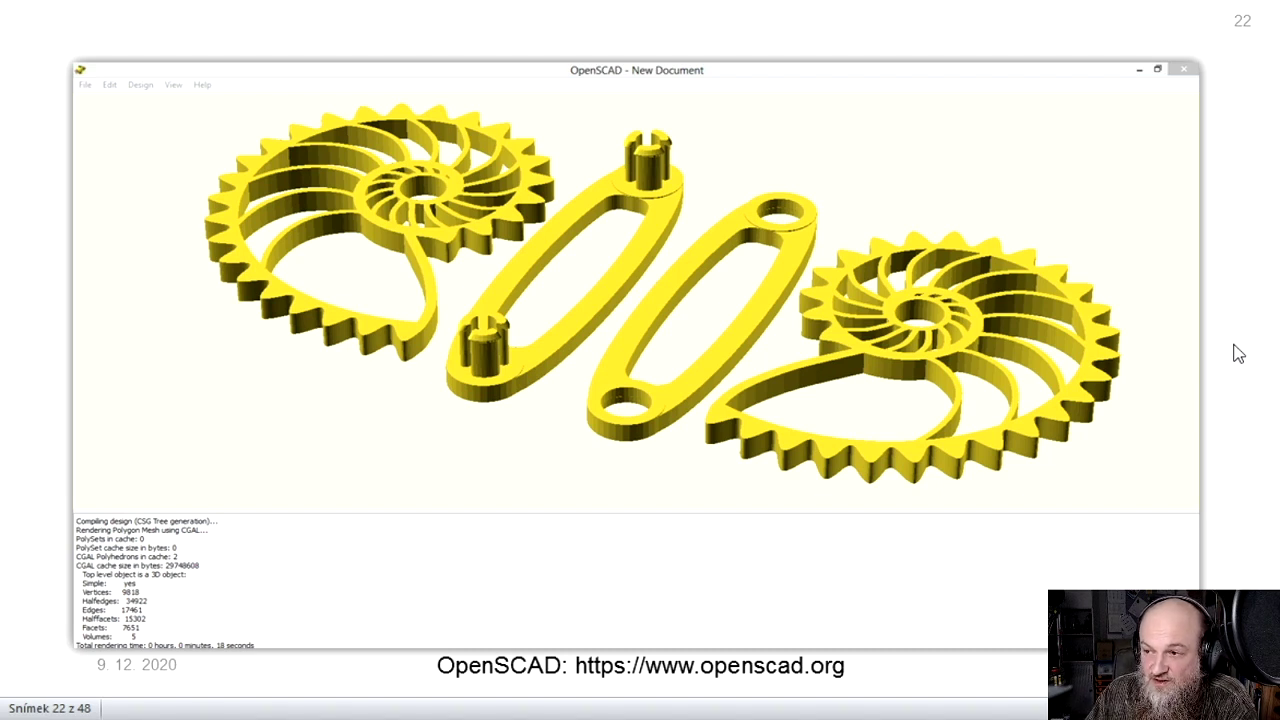
pyautogui.click(1224, 344)
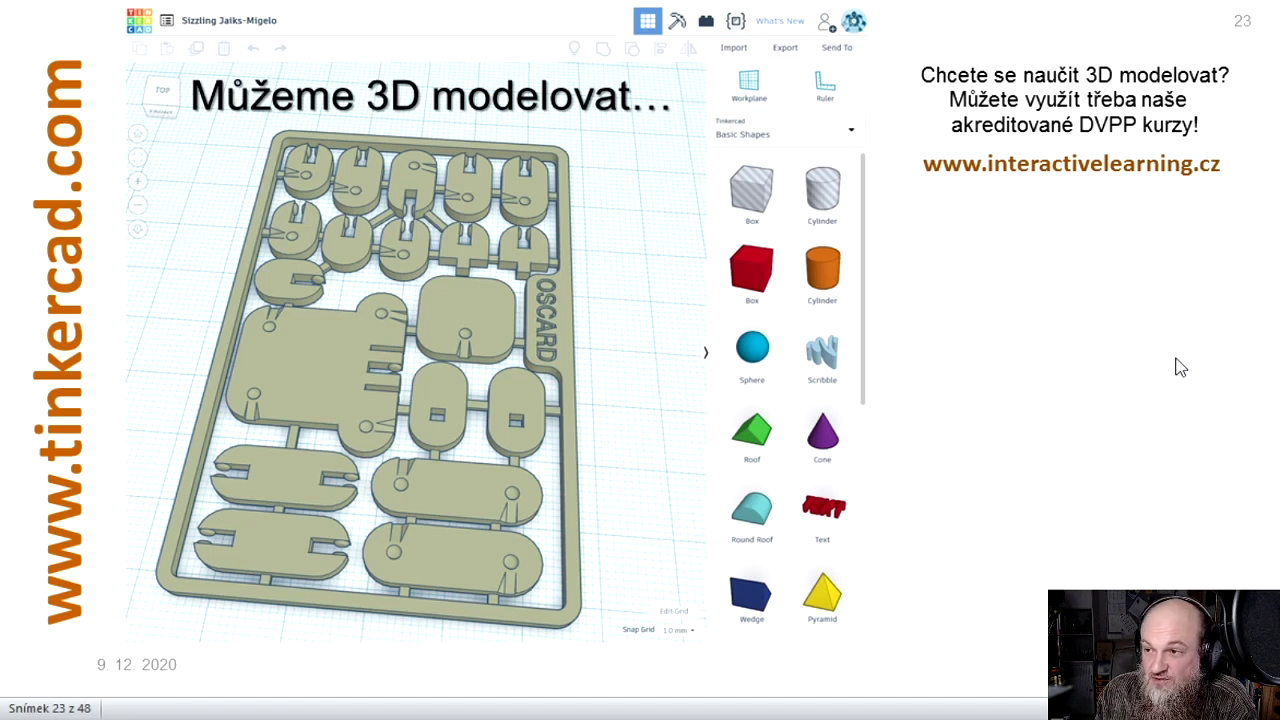
pyautogui.click(1208, 345)
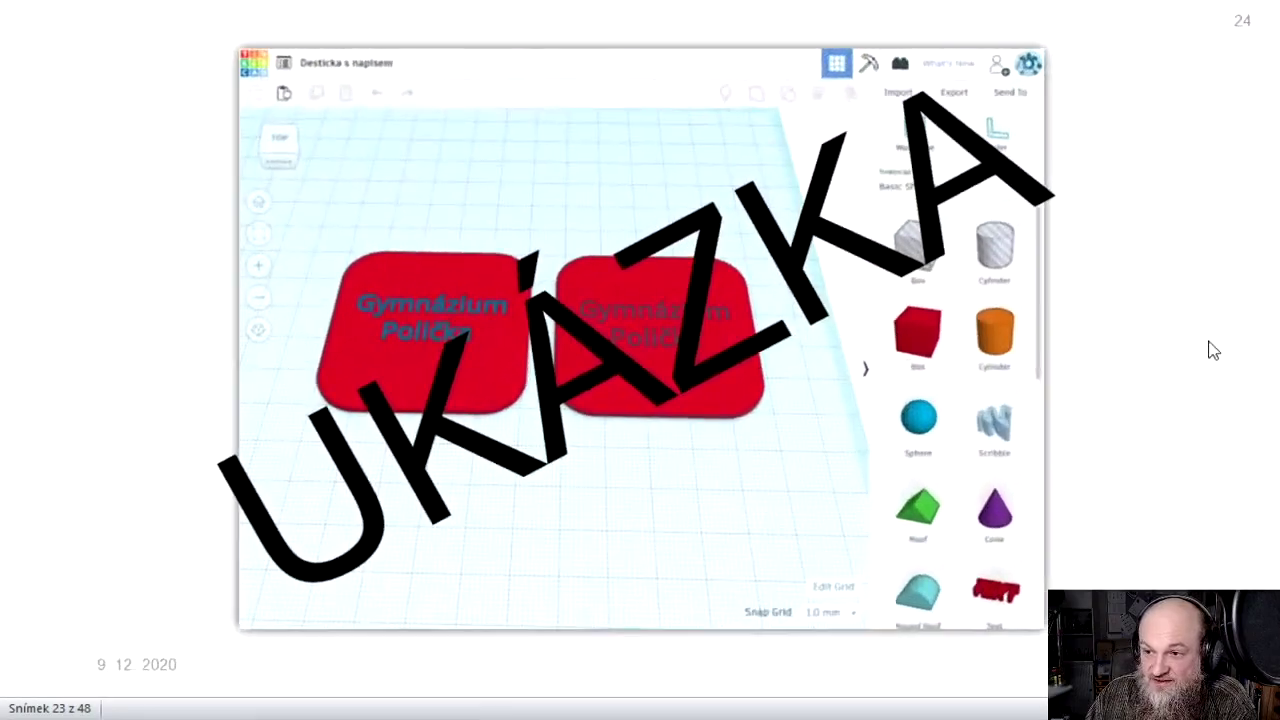
# Step: Switch back to Tinkercad in the browser and leave the design editor for the dashboard
pyautogui.hotkey('alt', 'Tab')
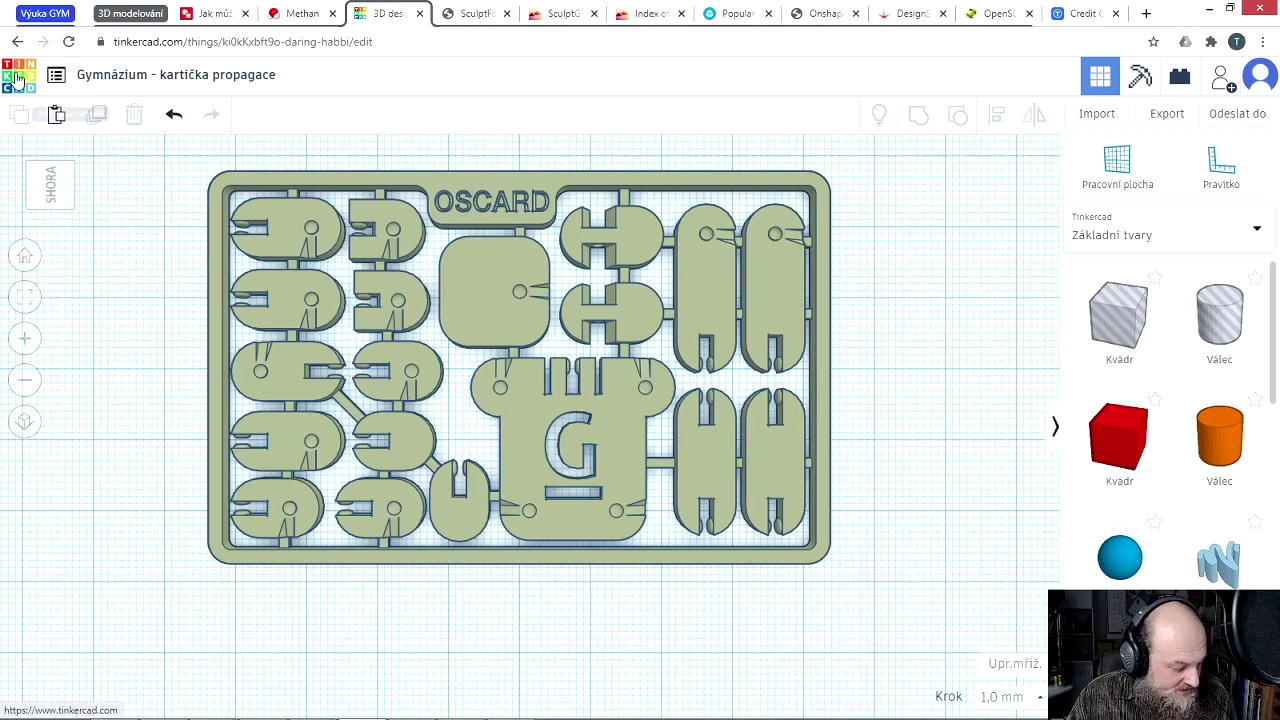
pyautogui.click(232, 298)
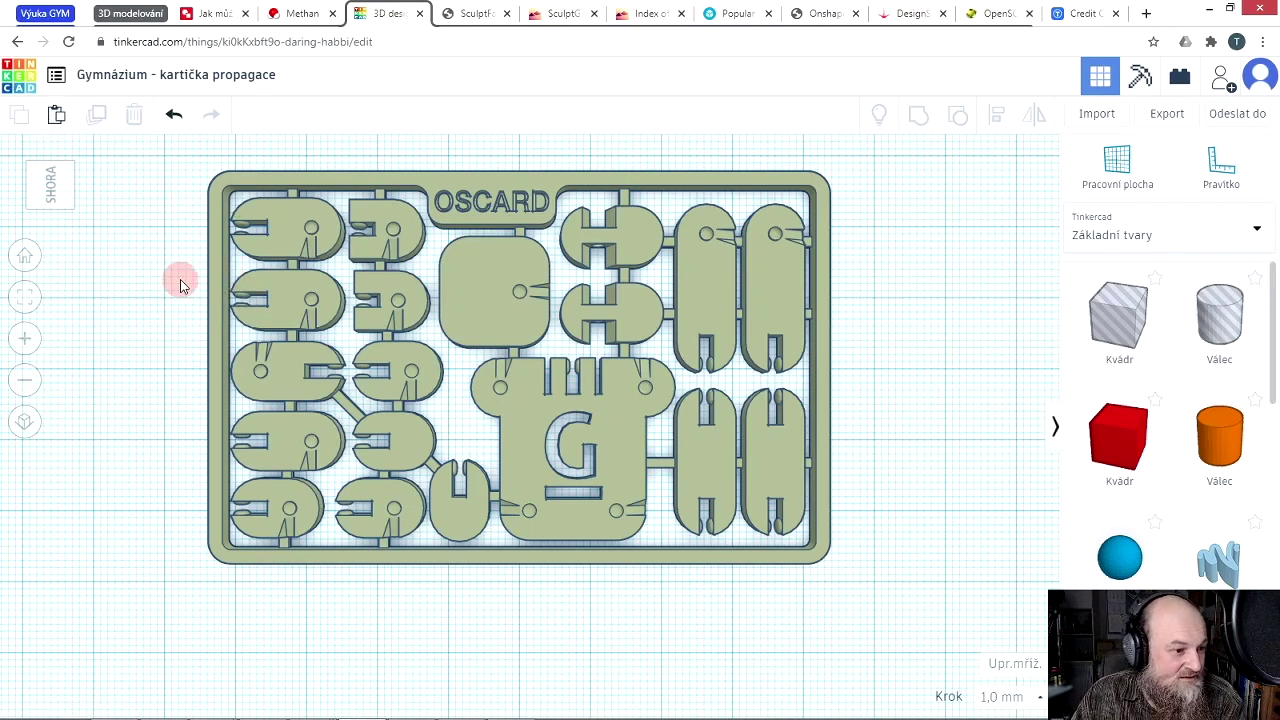
pyautogui.click(24, 76)
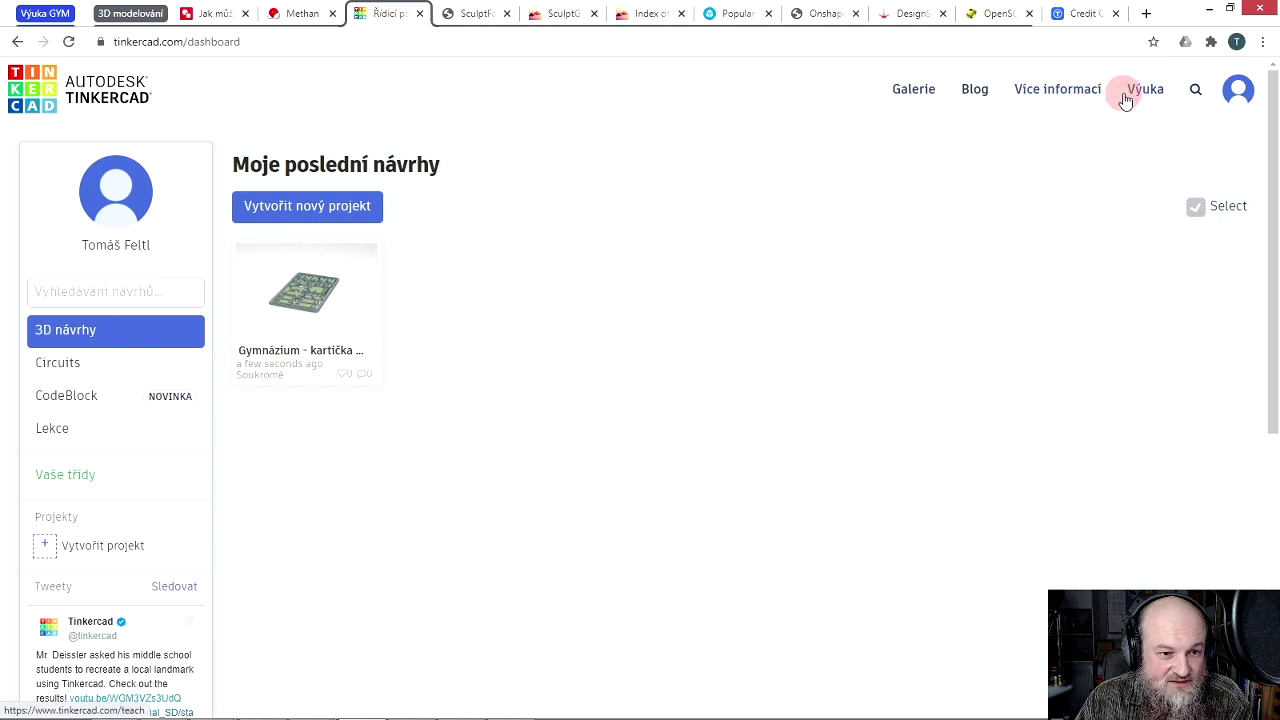
# Step: Browse the featured designs in the public gallery (Galerie) and open the Tinkercad blog
pyautogui.click(905, 93)
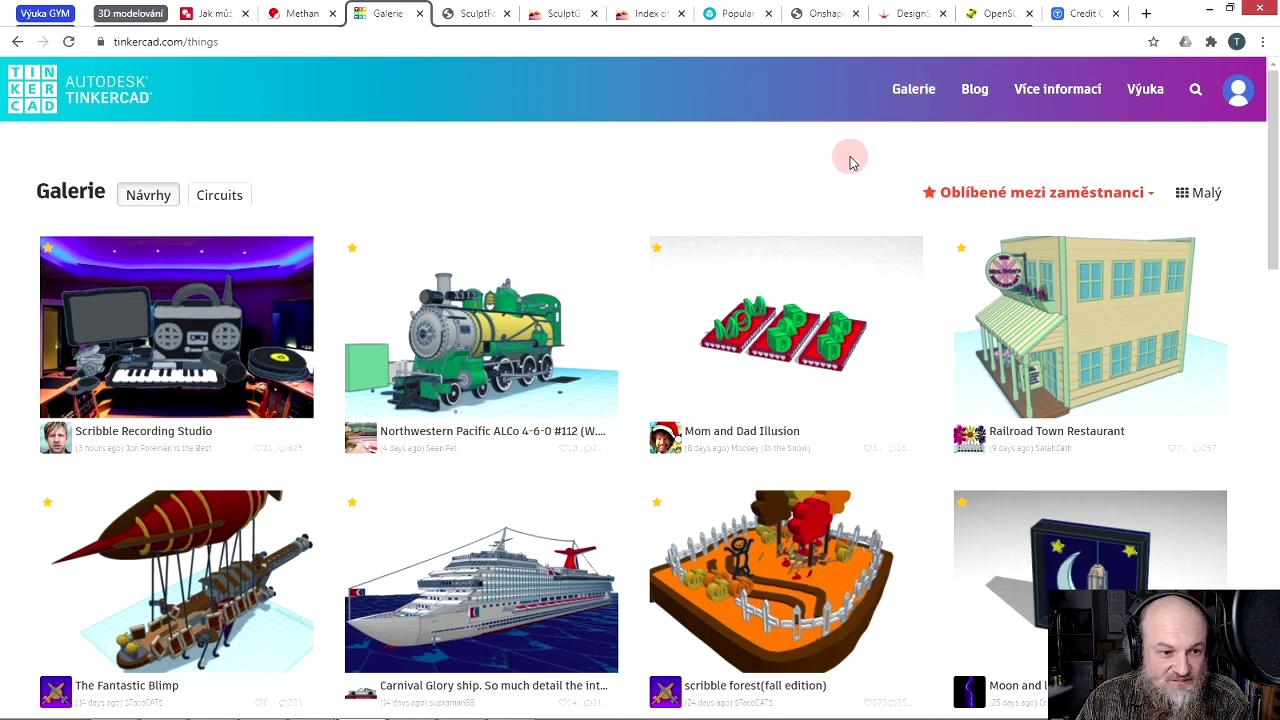
pyautogui.scroll(-10, 1243, 300)
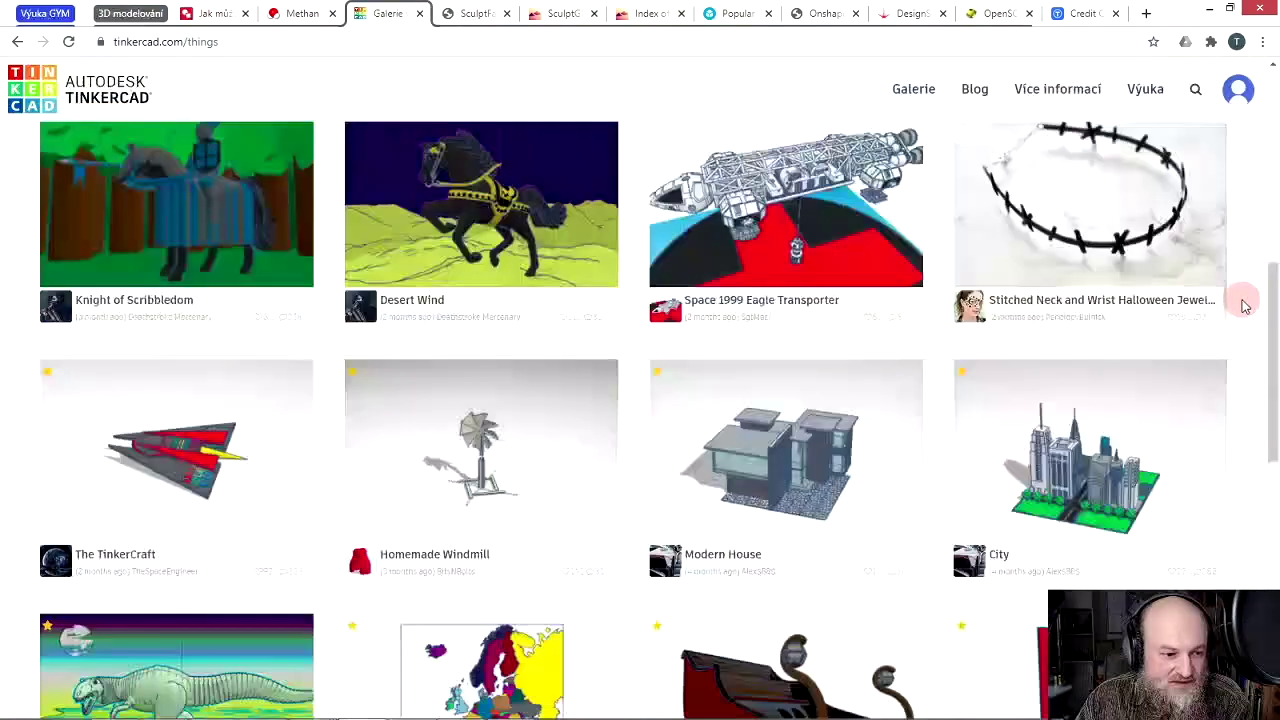
pyautogui.scroll(-3, 1243, 305)
pyautogui.scroll(9, 1240, 307)
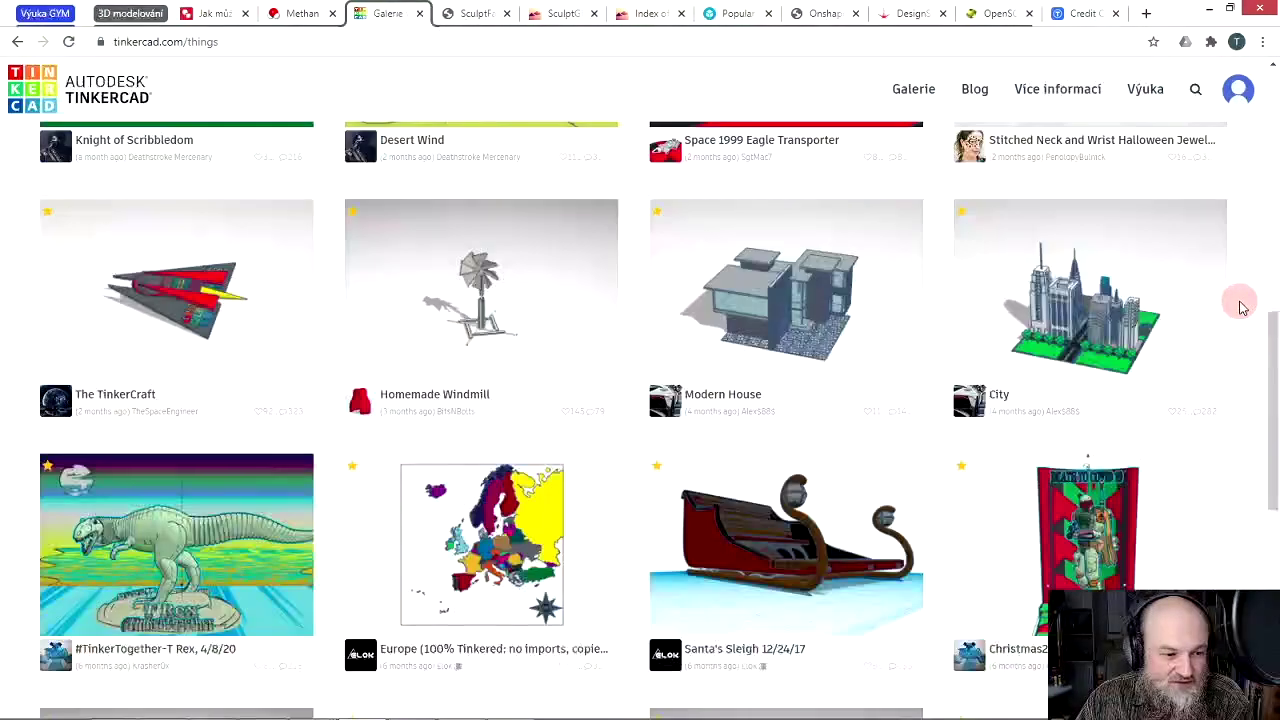
pyautogui.scroll(3, 1240, 307)
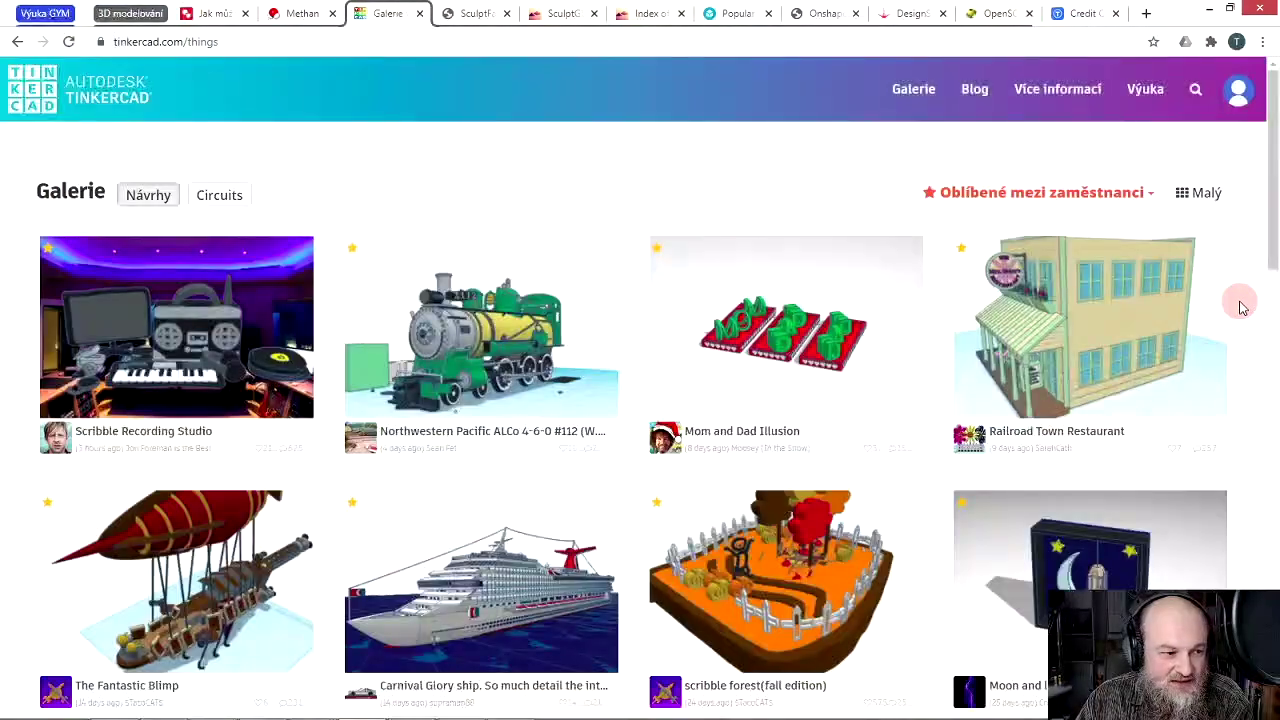
pyautogui.click(976, 92)
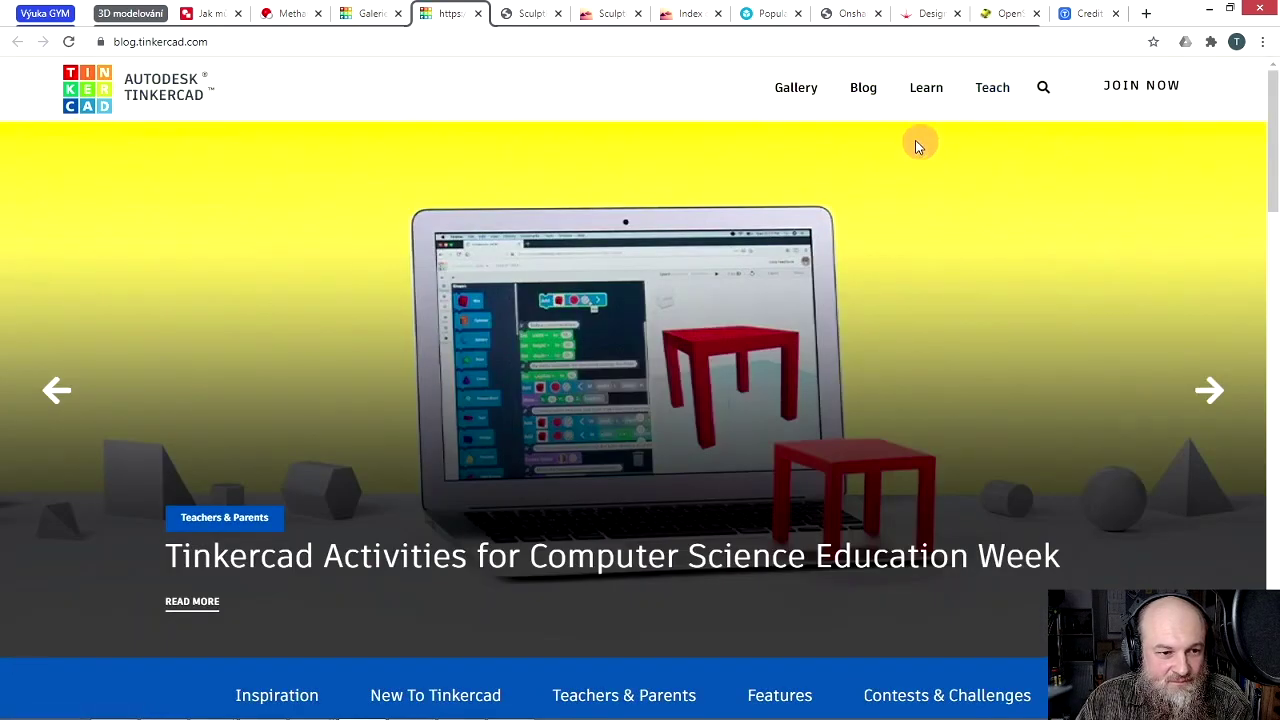
# Step: Open the learning section from the blog and look through the complete list of 3D starters (Spouštěče)
pyautogui.click(926, 90)
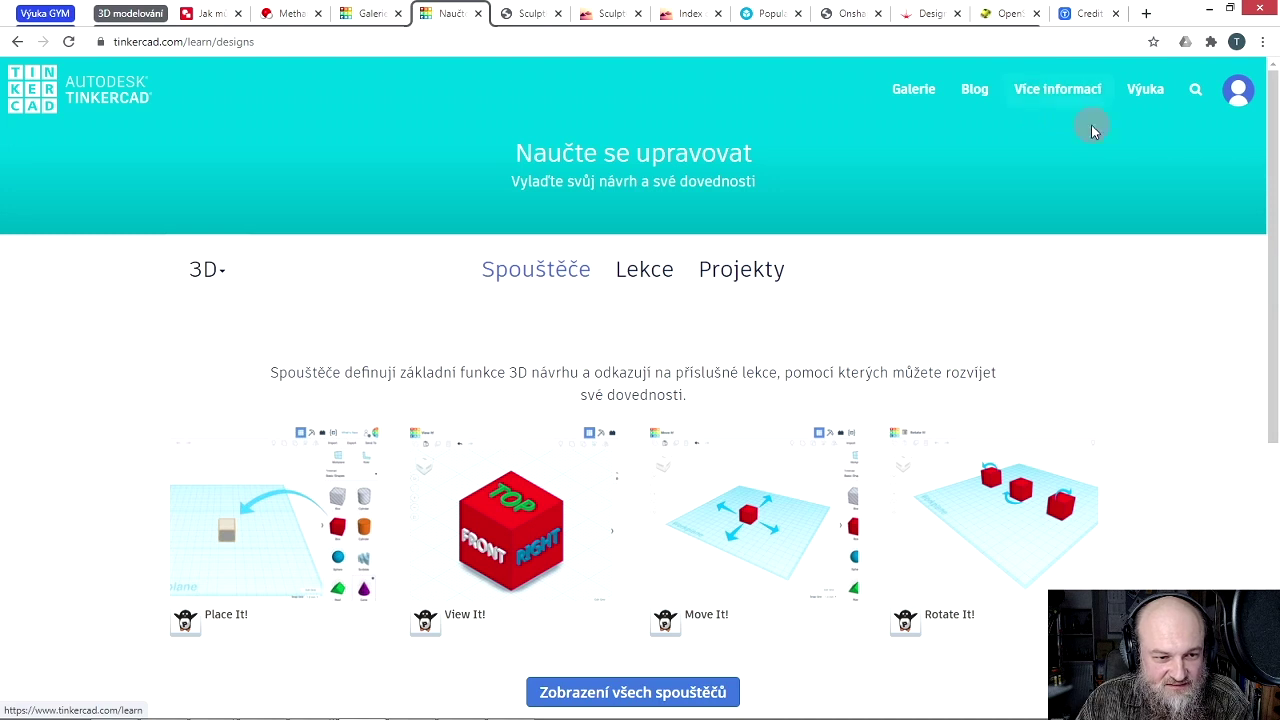
pyautogui.scroll(-1, 1180, 324)
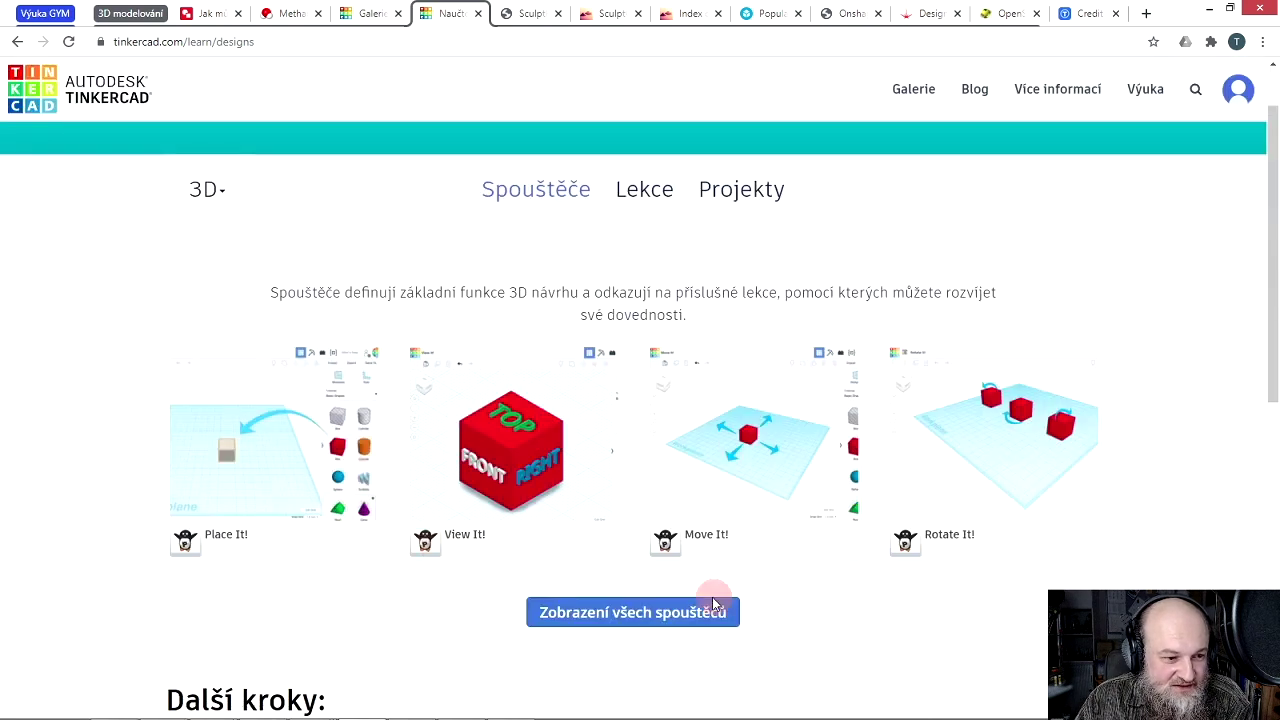
pyautogui.click(645, 614)
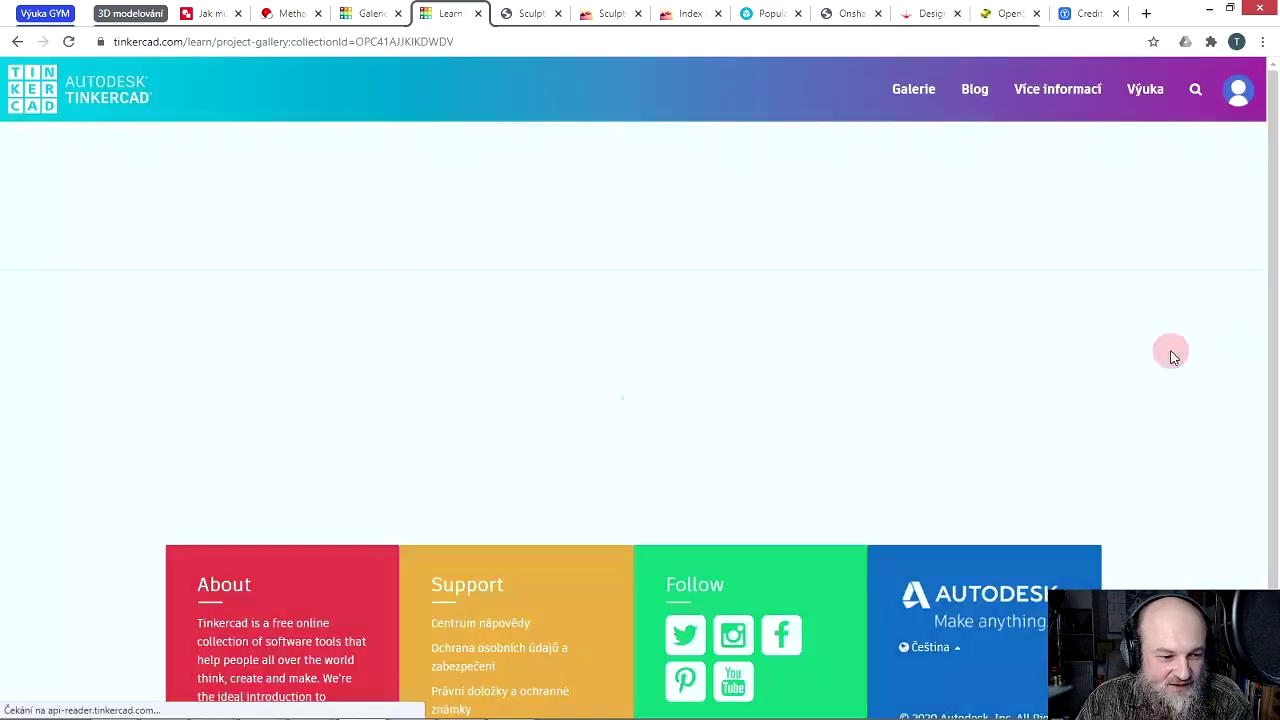
pyautogui.scroll(-1, 1167, 357)
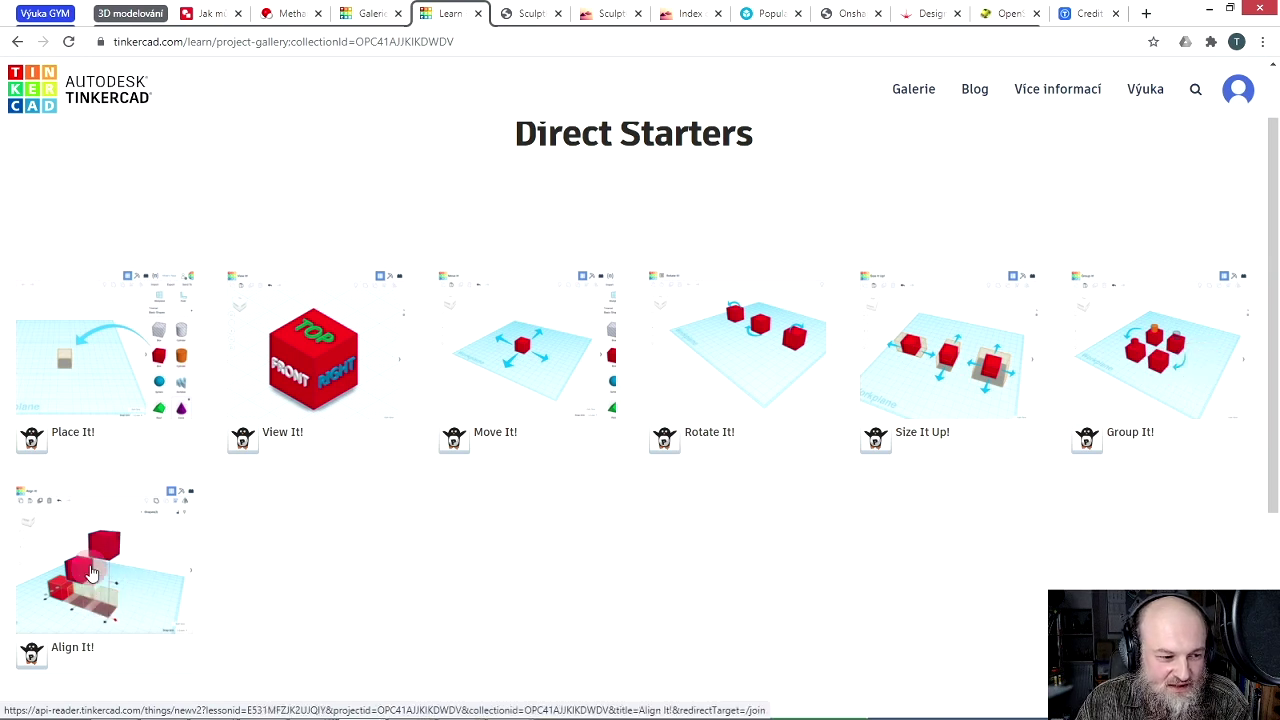
pyautogui.scroll(1, 89, 409)
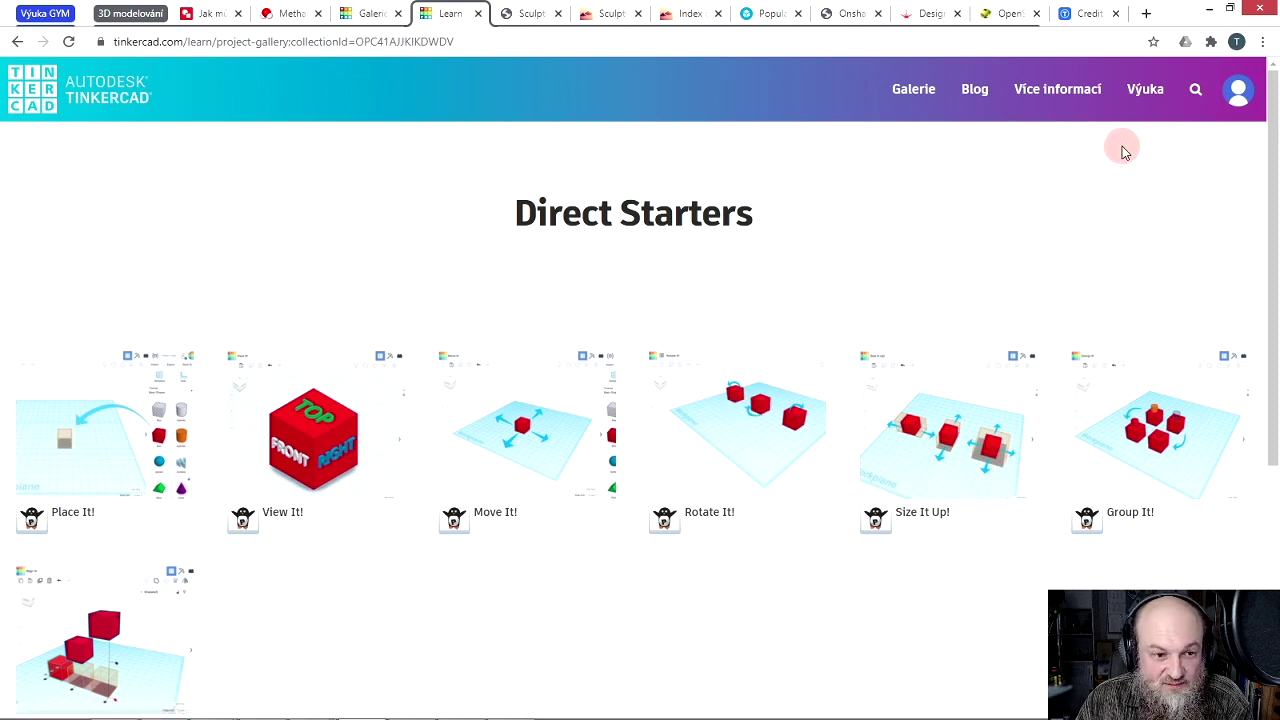
# Step: Open the teaching page (Výuka) and look through its lesson plans, classroom resources and materials
pyautogui.click(1144, 94)
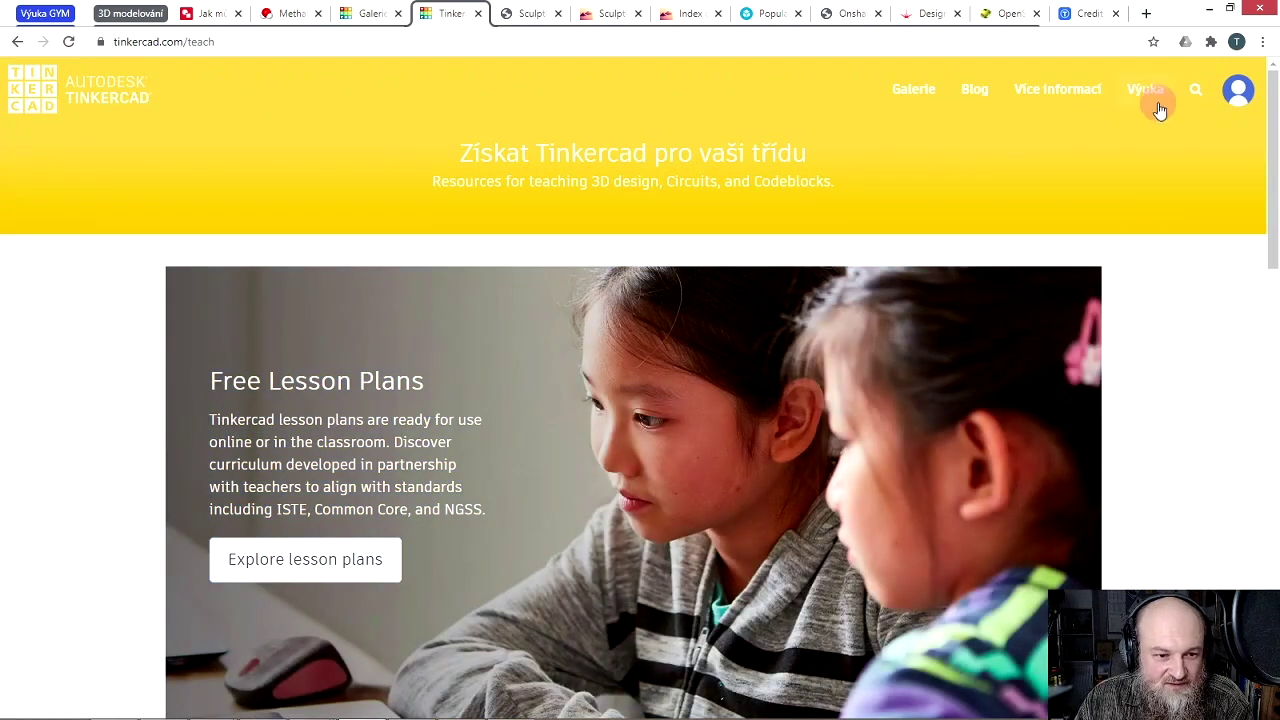
pyautogui.scroll(-2, 1160, 390)
pyautogui.scroll(-5, 1160, 392)
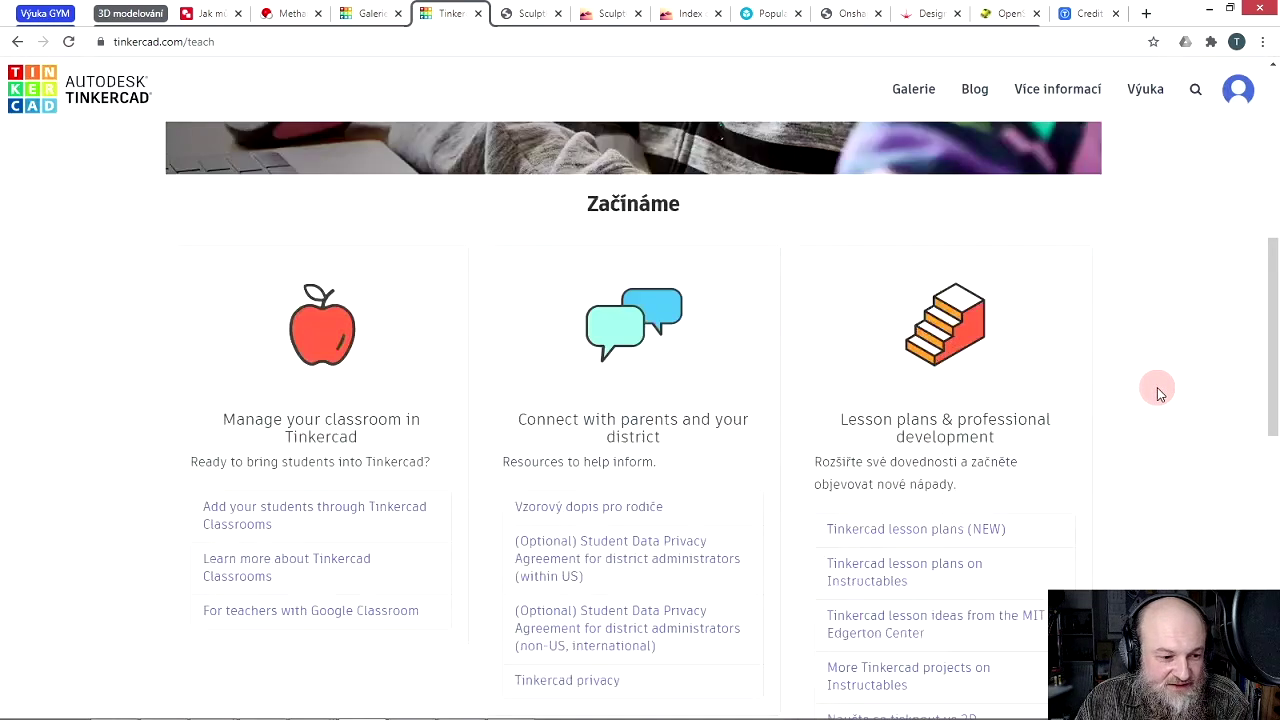
pyautogui.scroll(-2, 1157, 393)
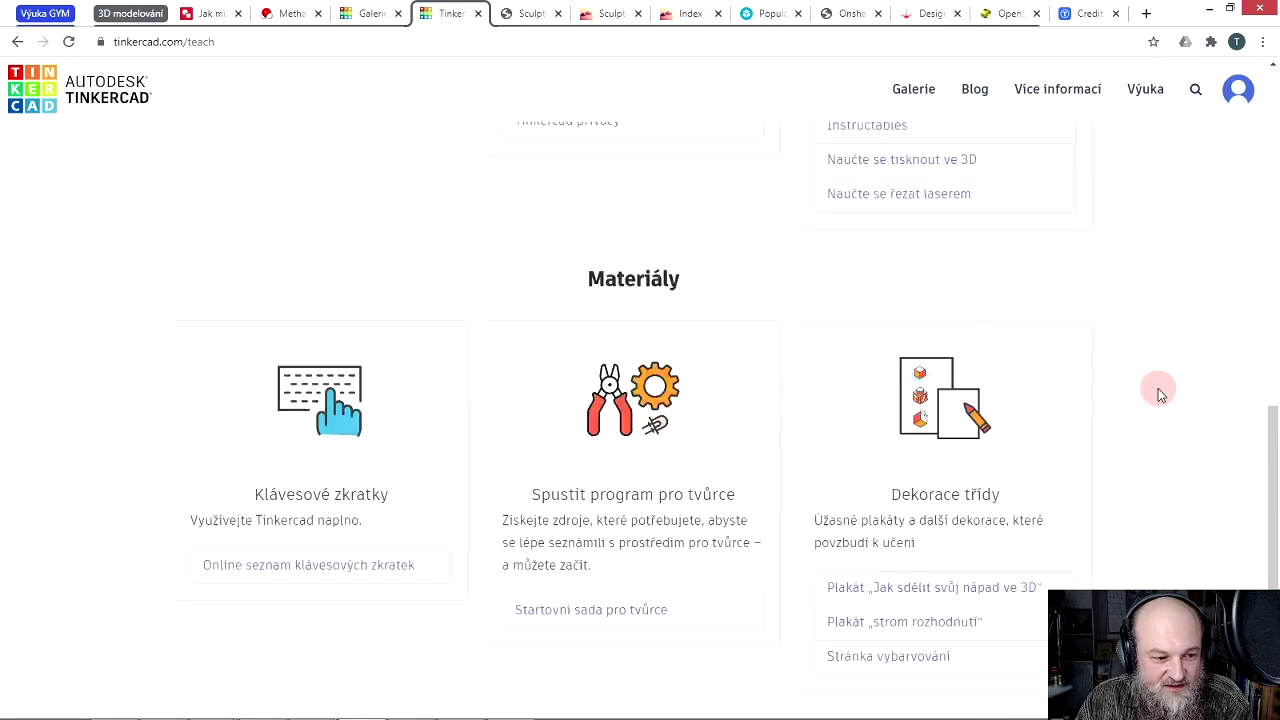
pyautogui.scroll(10, 1162, 398)
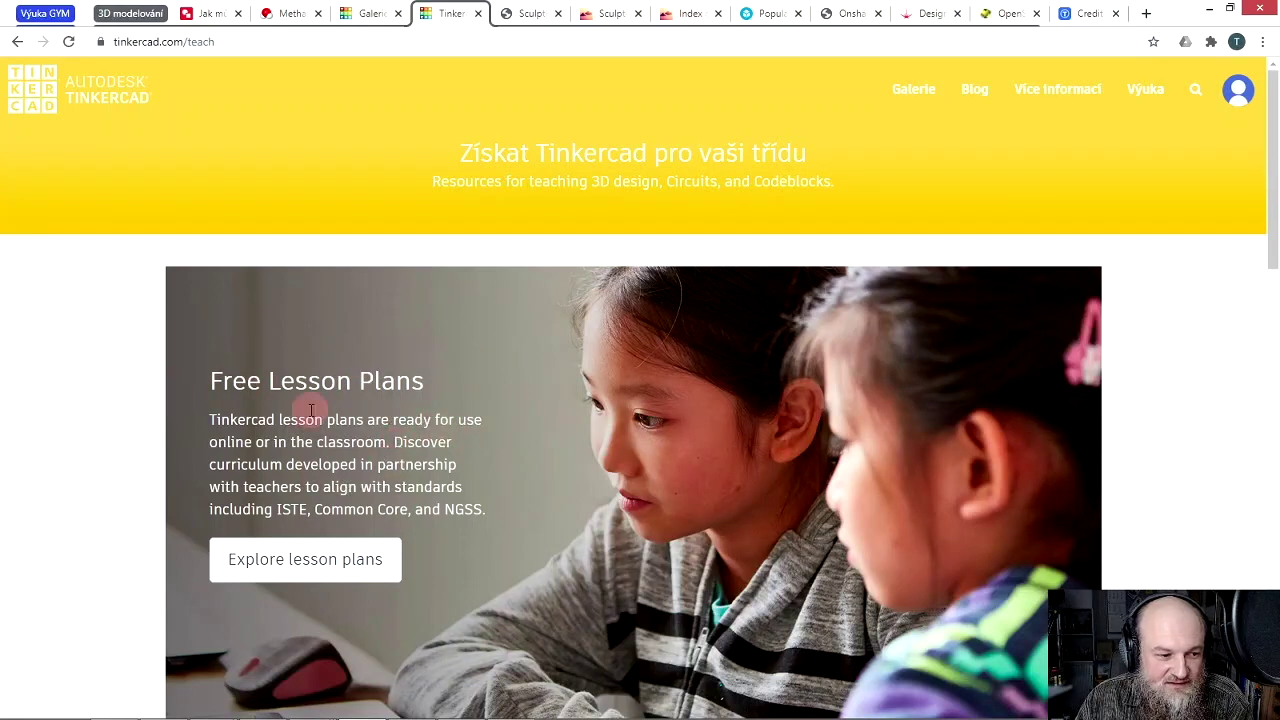
pyautogui.scroll(-2, 1170, 327)
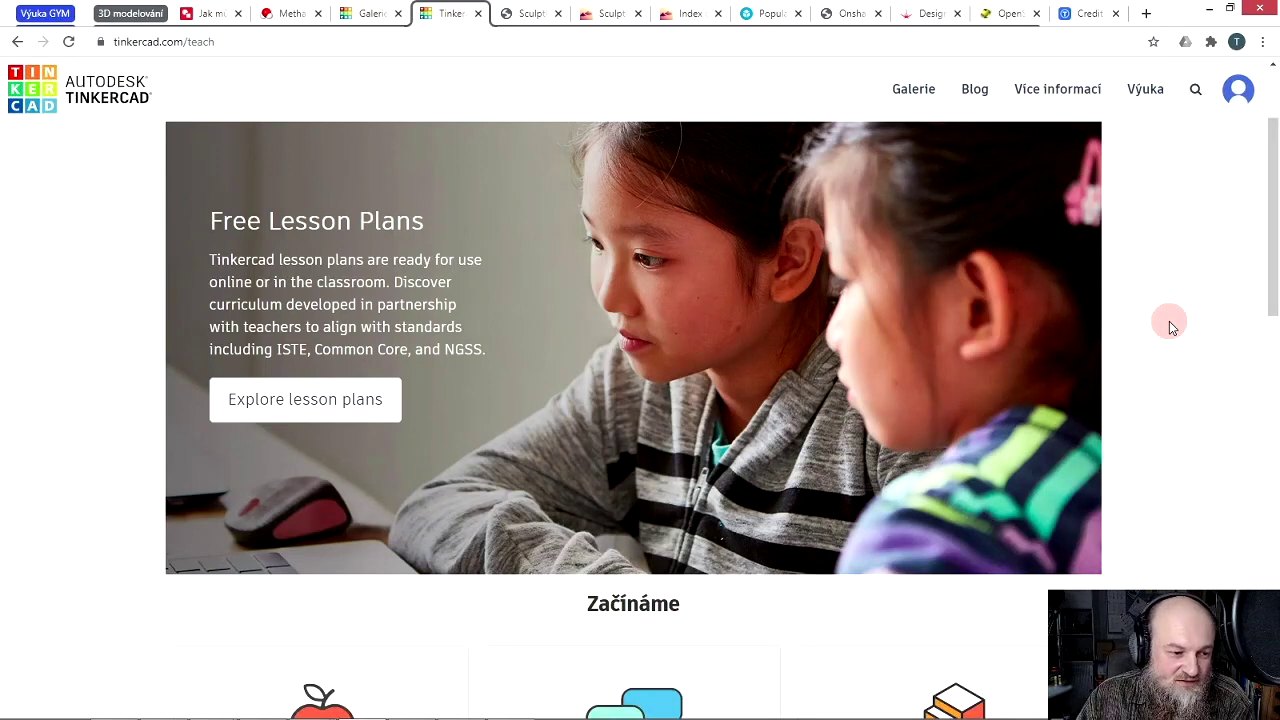
pyautogui.scroll(2, 1180, 334)
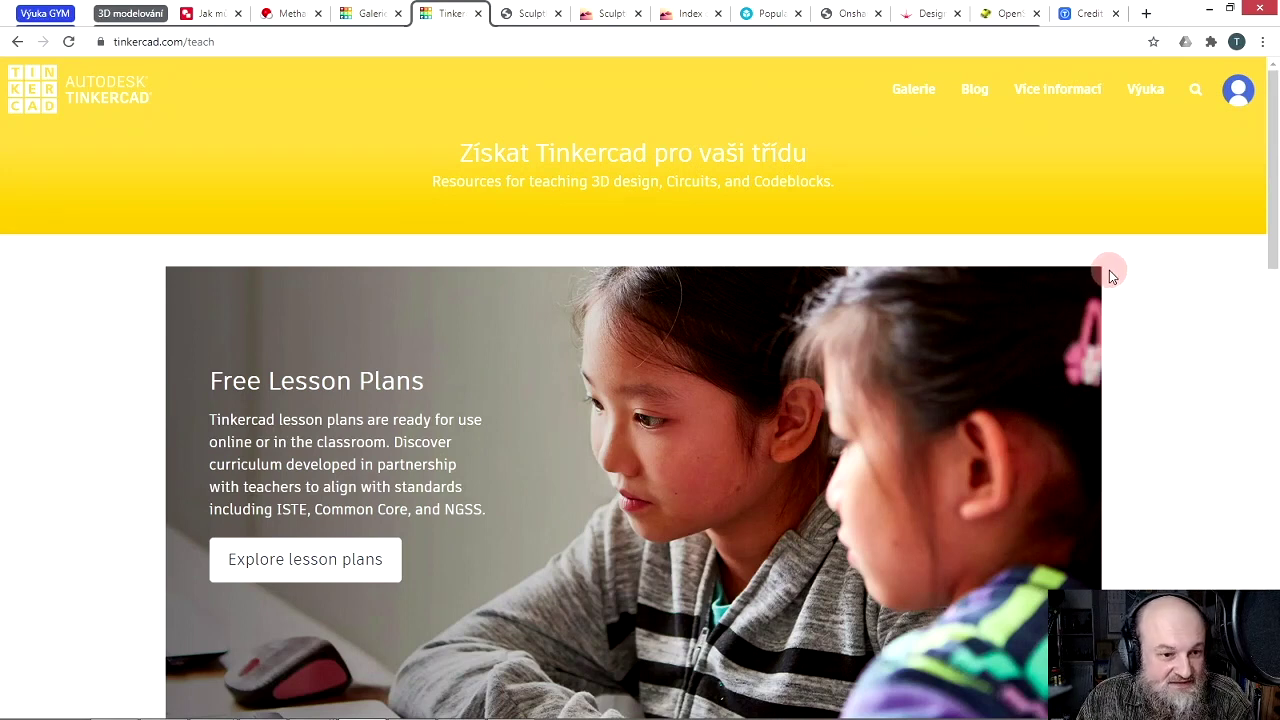
# Step: Return to the dashboard and check the "Gymnázium - kartička propagace" design among the recent designs
pyautogui.click(34, 95)
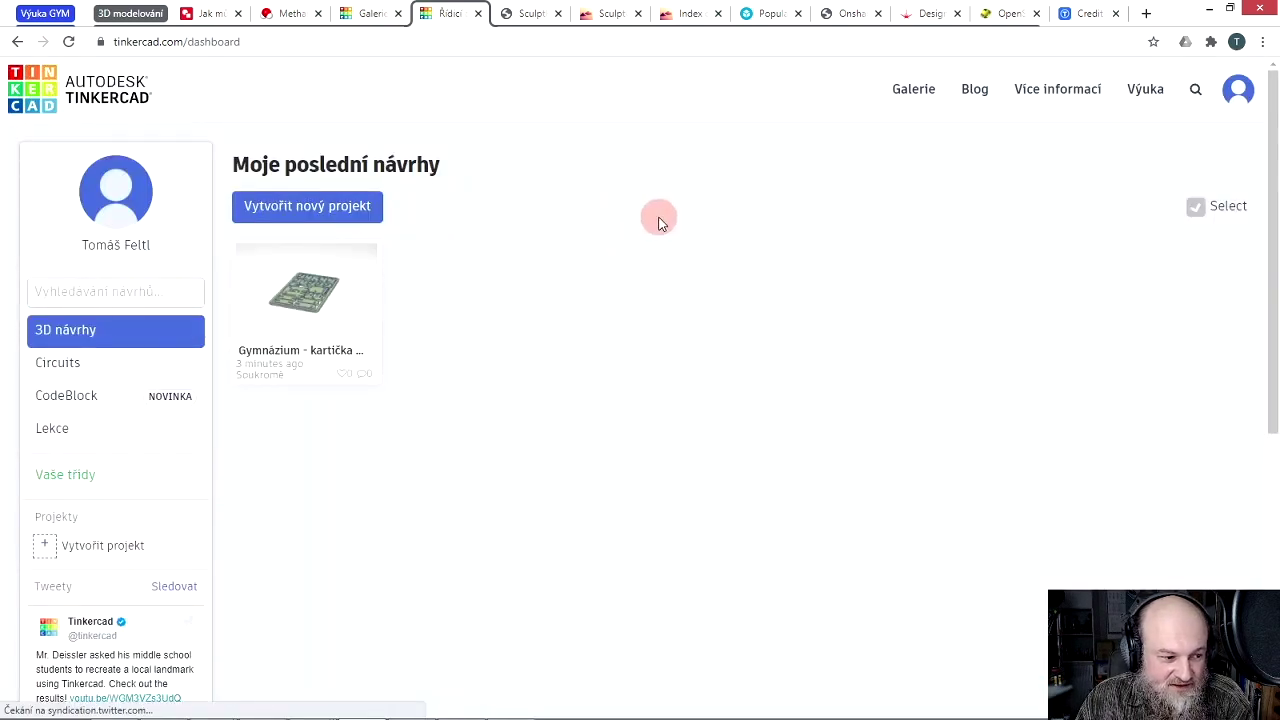
pyautogui.moveTo(385, 712)
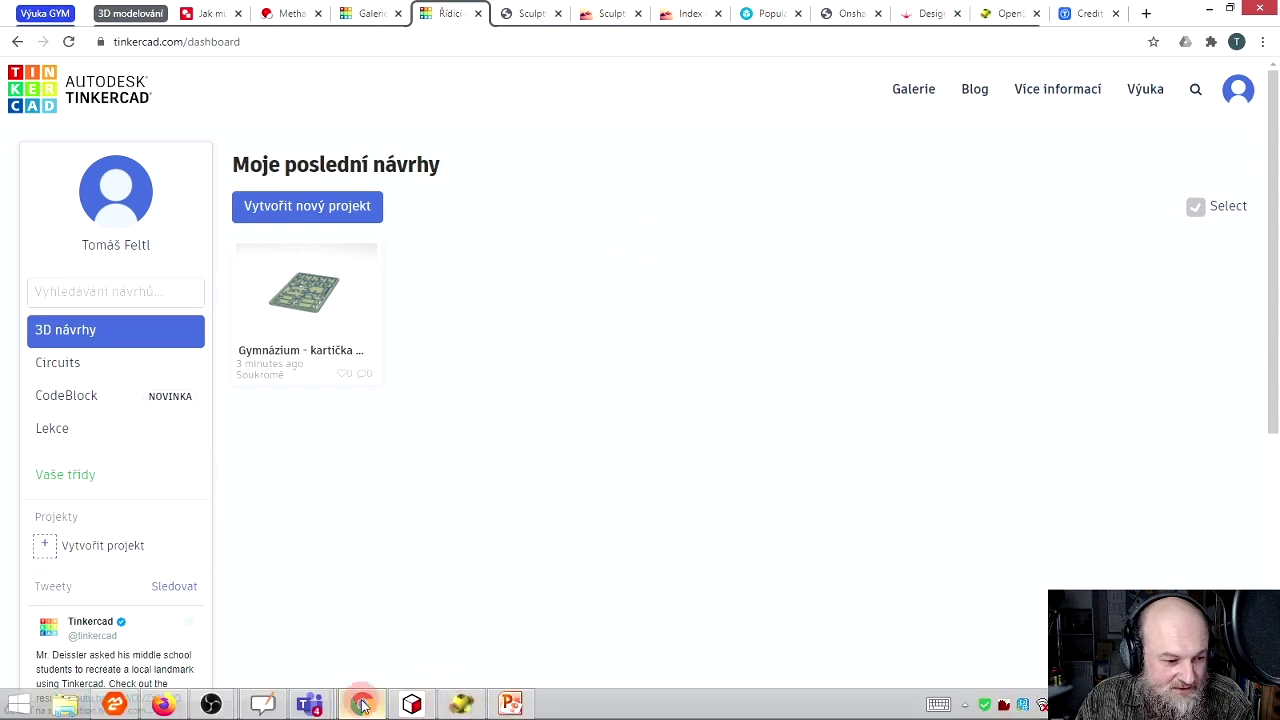
pyautogui.moveTo(251, 337)
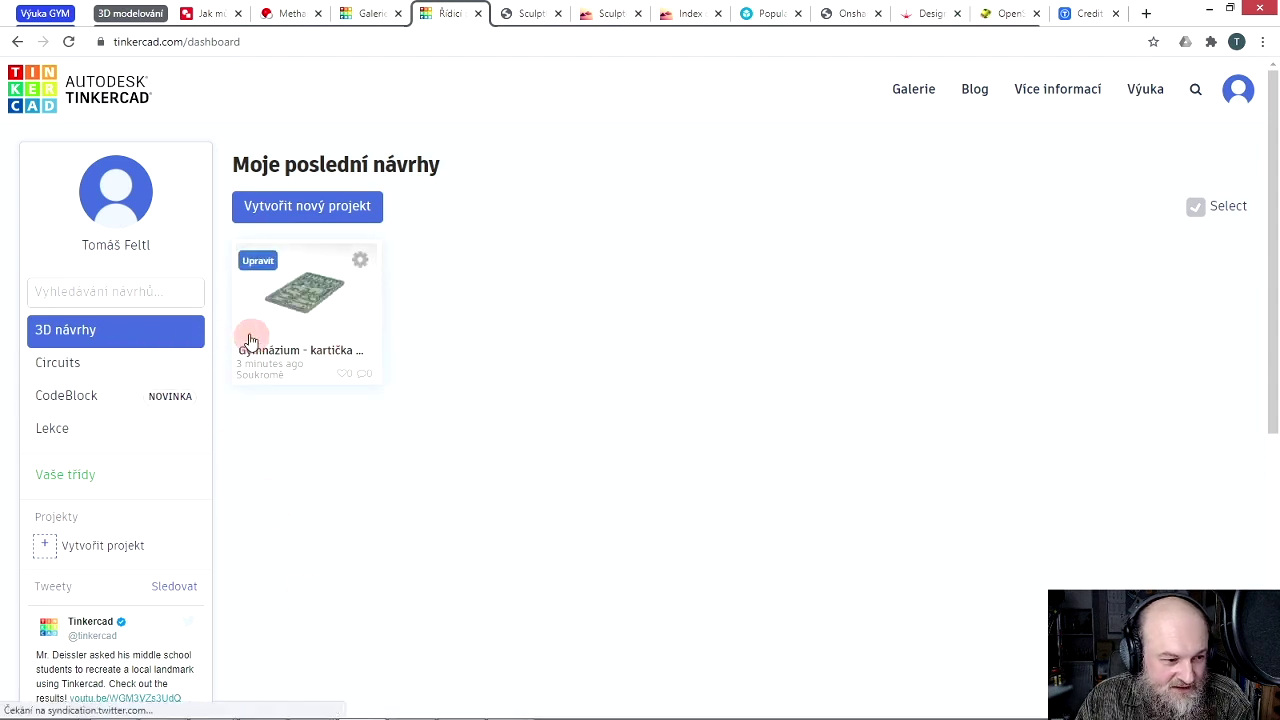
# Step: Create a new 3D design and try out orbiting and panning around its empty workplane
pyautogui.click(311, 206)
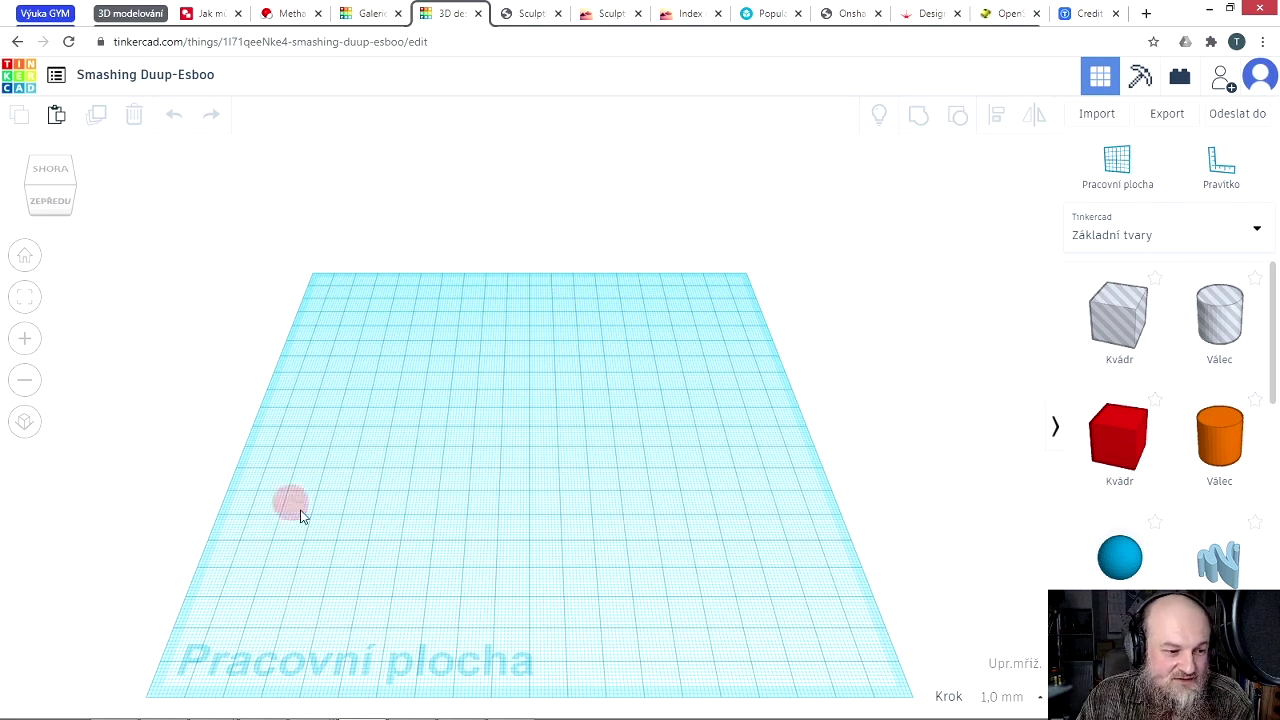
pyautogui.moveTo(518, 478); pyautogui.dragTo(503, 426, button='right')
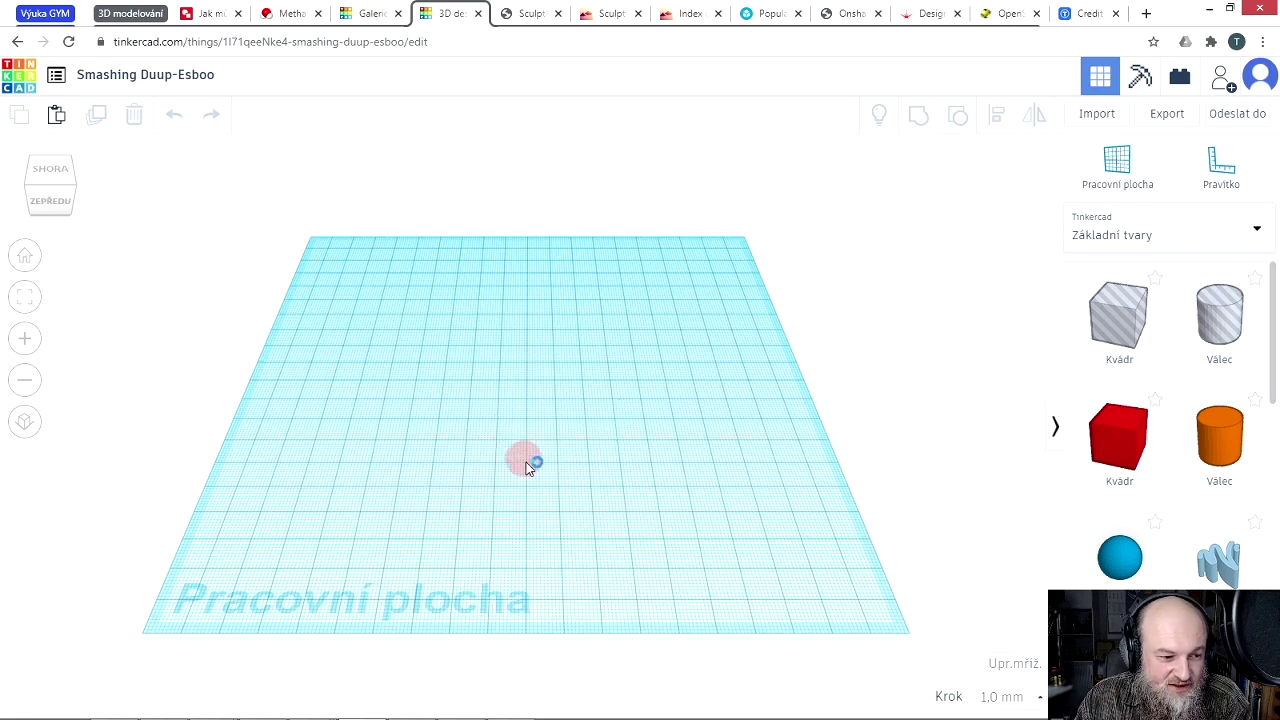
pyautogui.moveTo(507, 411); pyautogui.dragTo(517, 457)
pyautogui.moveTo(471, 351); pyautogui.dragTo(517, 387, button='right')
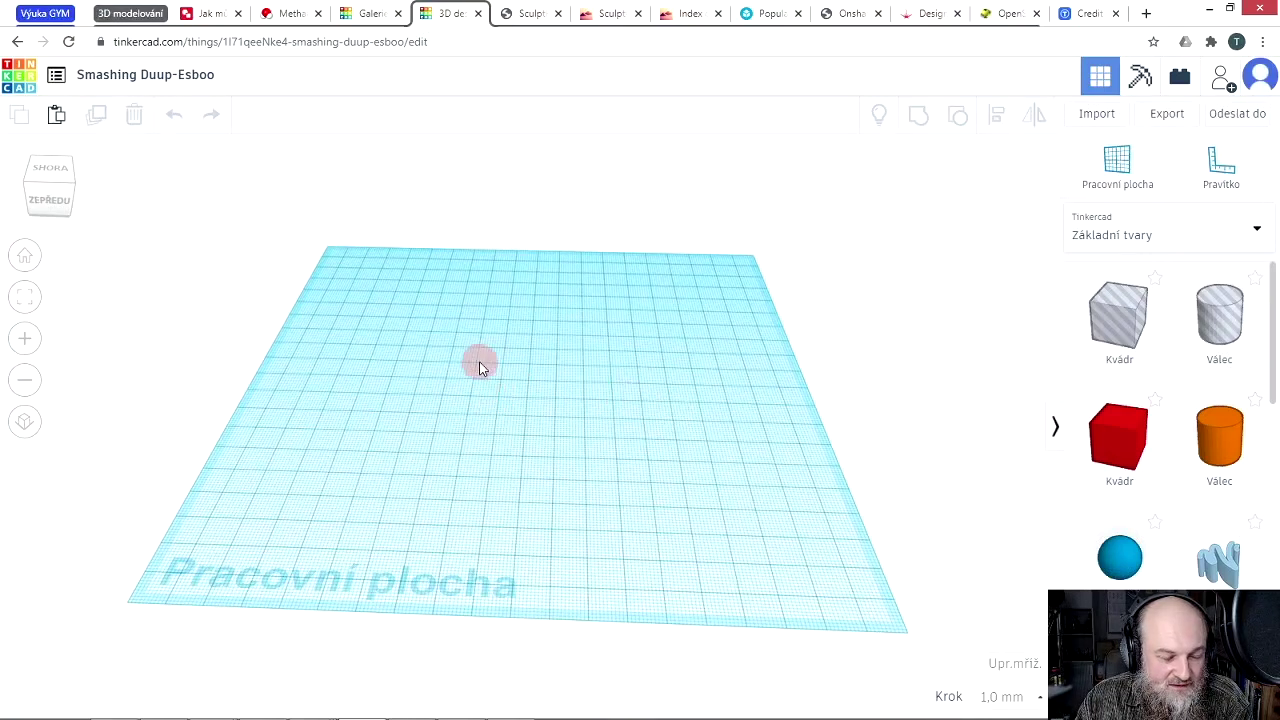
pyautogui.moveTo(427, 320); pyautogui.dragTo(723, 506)
pyautogui.moveTo(397, 303); pyautogui.dragTo(724, 546)
pyautogui.moveTo(525, 388)
pyautogui.mouseDown(button='middle')
pyautogui.moveTo(577, 414)
pyautogui.moveTo(537, 371)
pyautogui.moveTo(534, 466)
pyautogui.moveTo(571, 386)
pyautogui.moveTo(497, 400)
pyautogui.moveTo(540, 390)
pyautogui.mouseUp(button='middle')
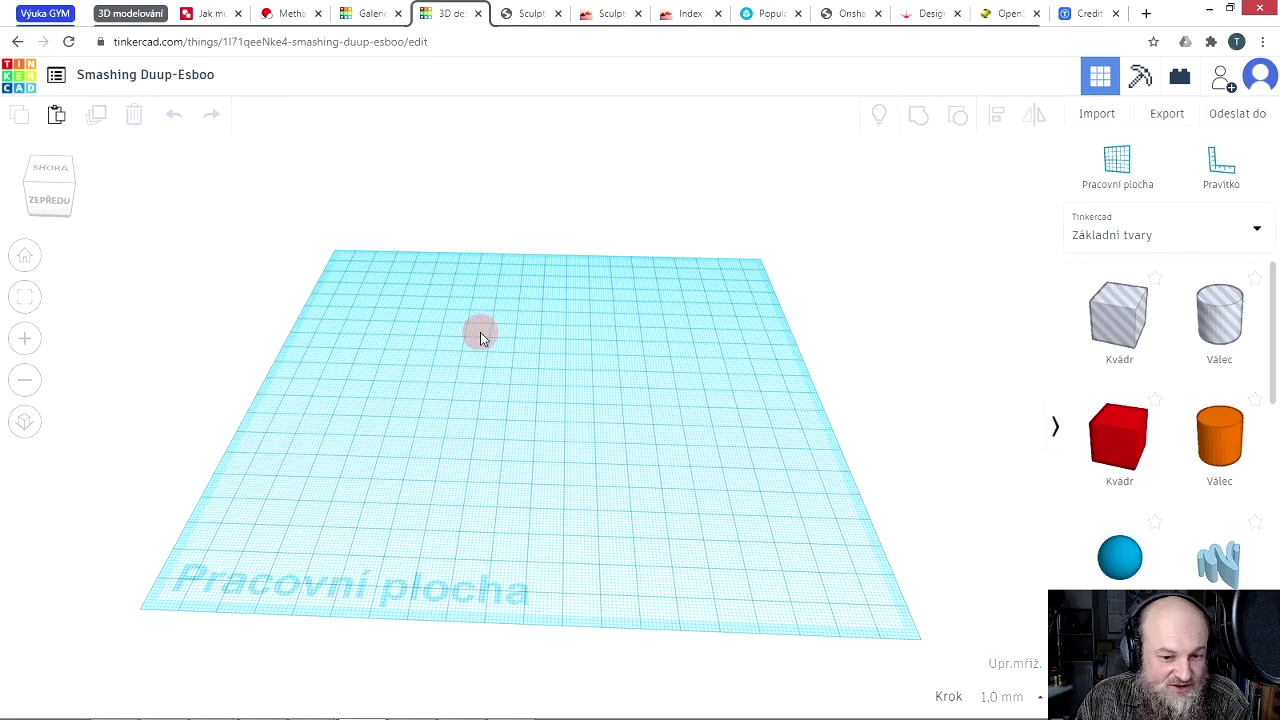
# Step: View the workplane from the top, right and bottom, and return to the default home view
pyautogui.click(50, 176)
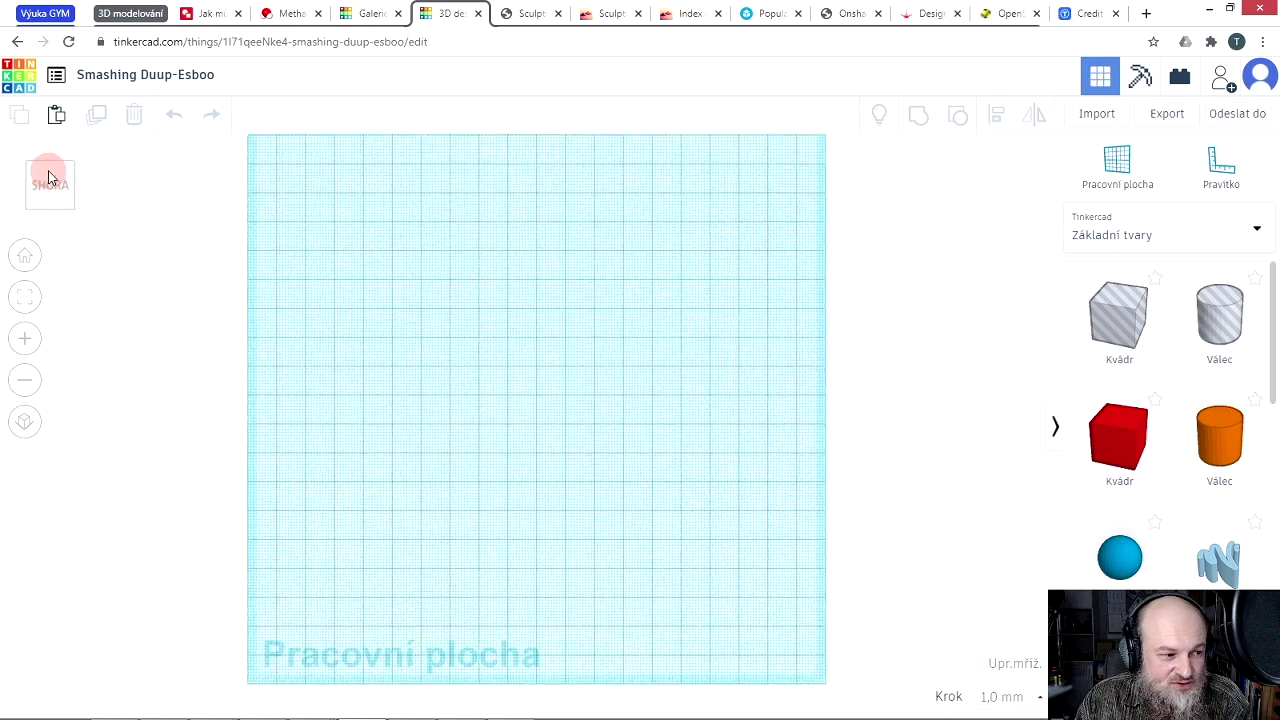
pyautogui.click(81, 187)
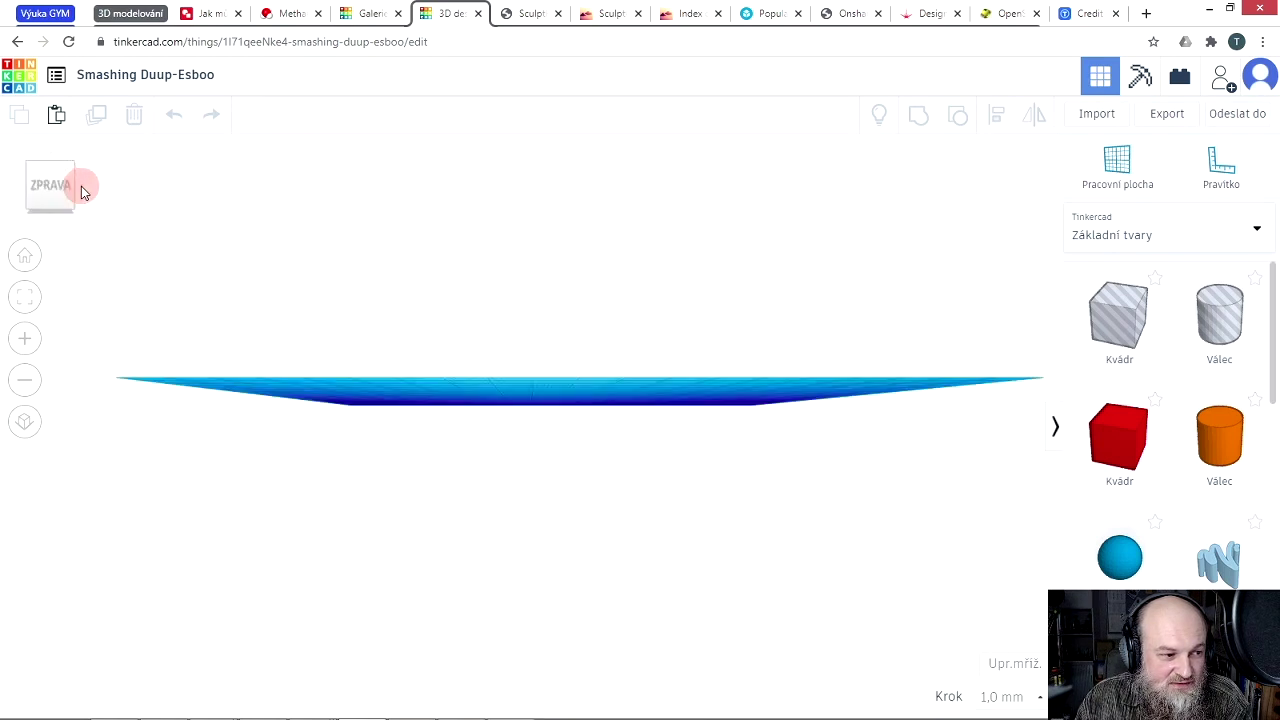
pyautogui.click(50, 216)
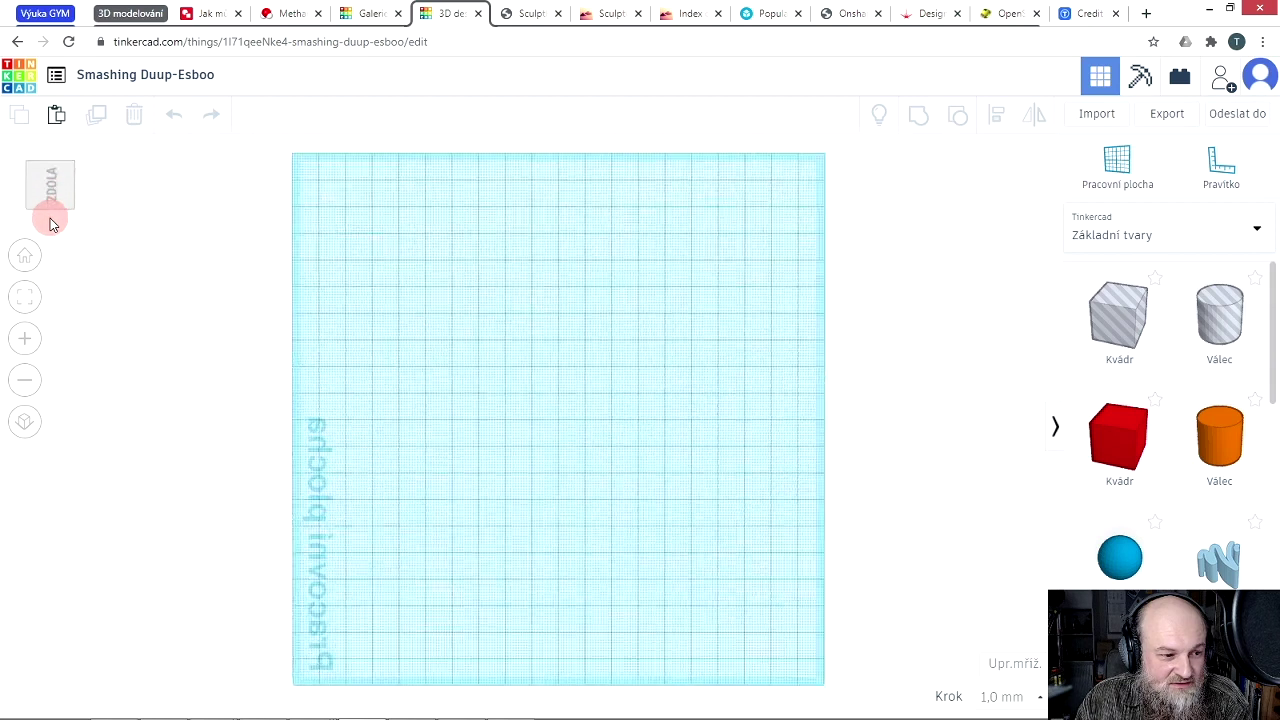
pyautogui.click(25, 260)
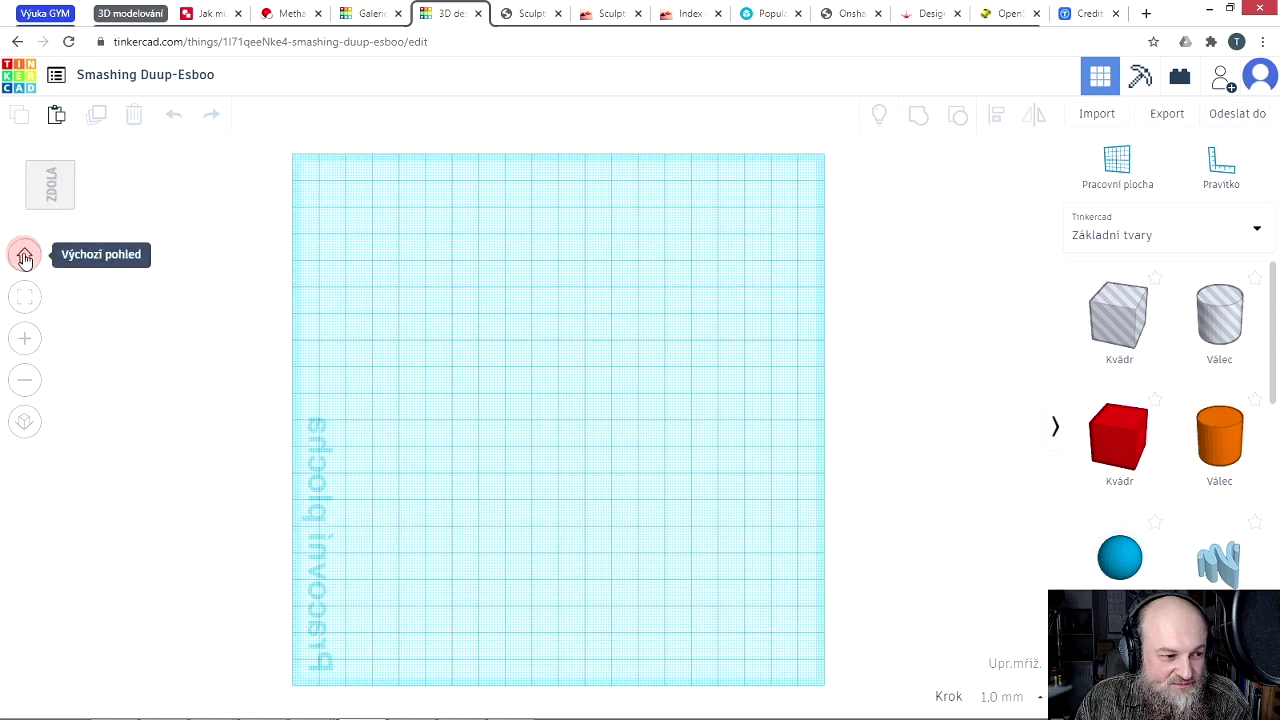
pyautogui.click(25, 258)
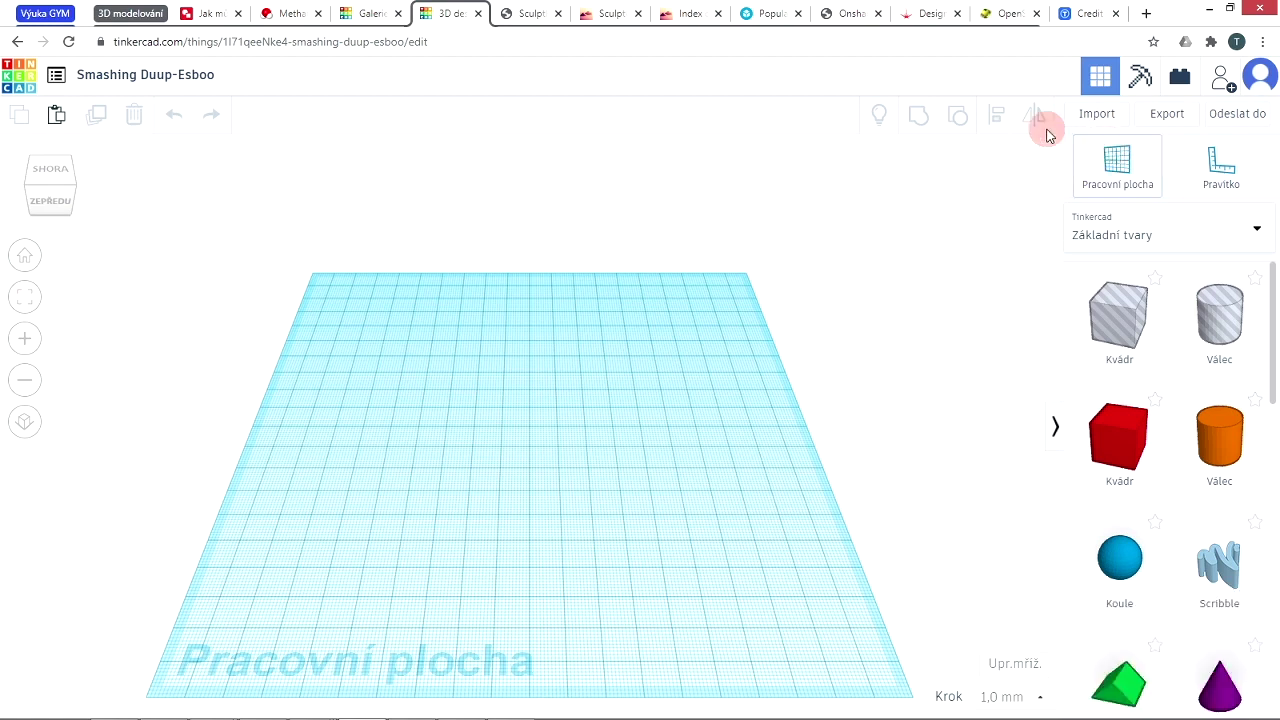
# Step: Look through the available shape categories and examine the printable Dinosaur parts
pyautogui.click(1257, 231)
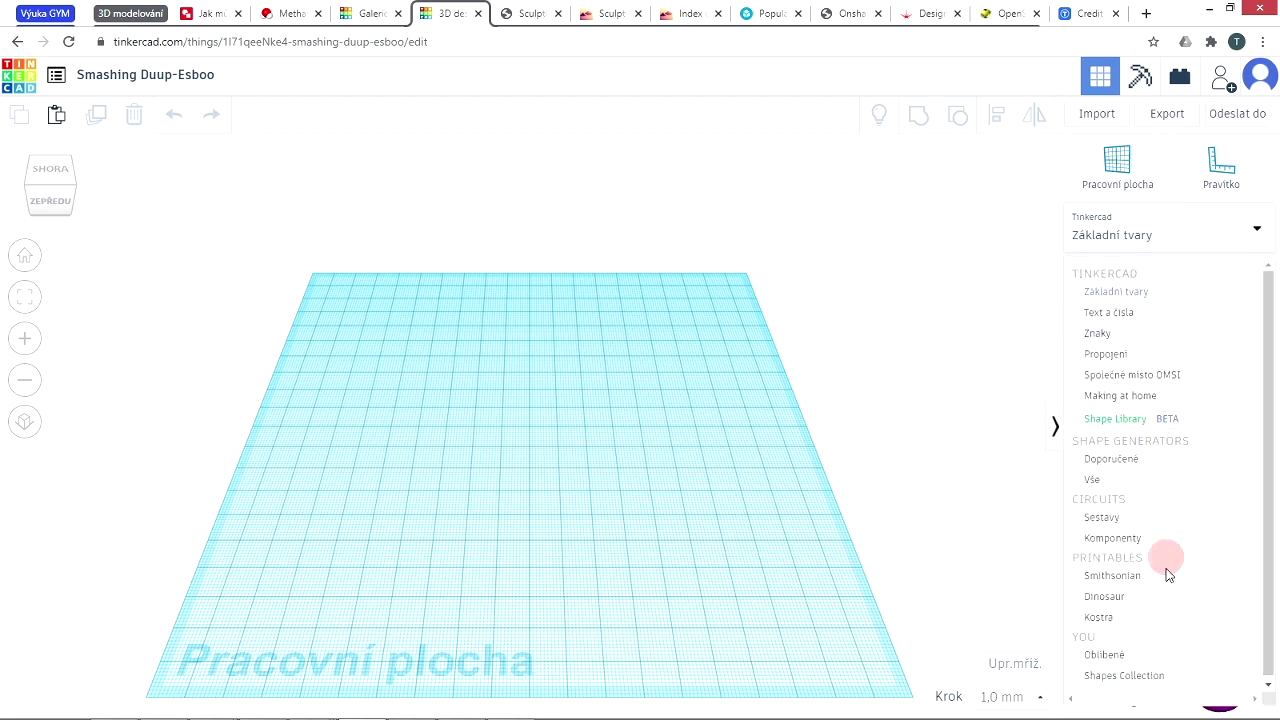
pyautogui.moveTo(1270, 340); pyautogui.dragTo(1272, 452)
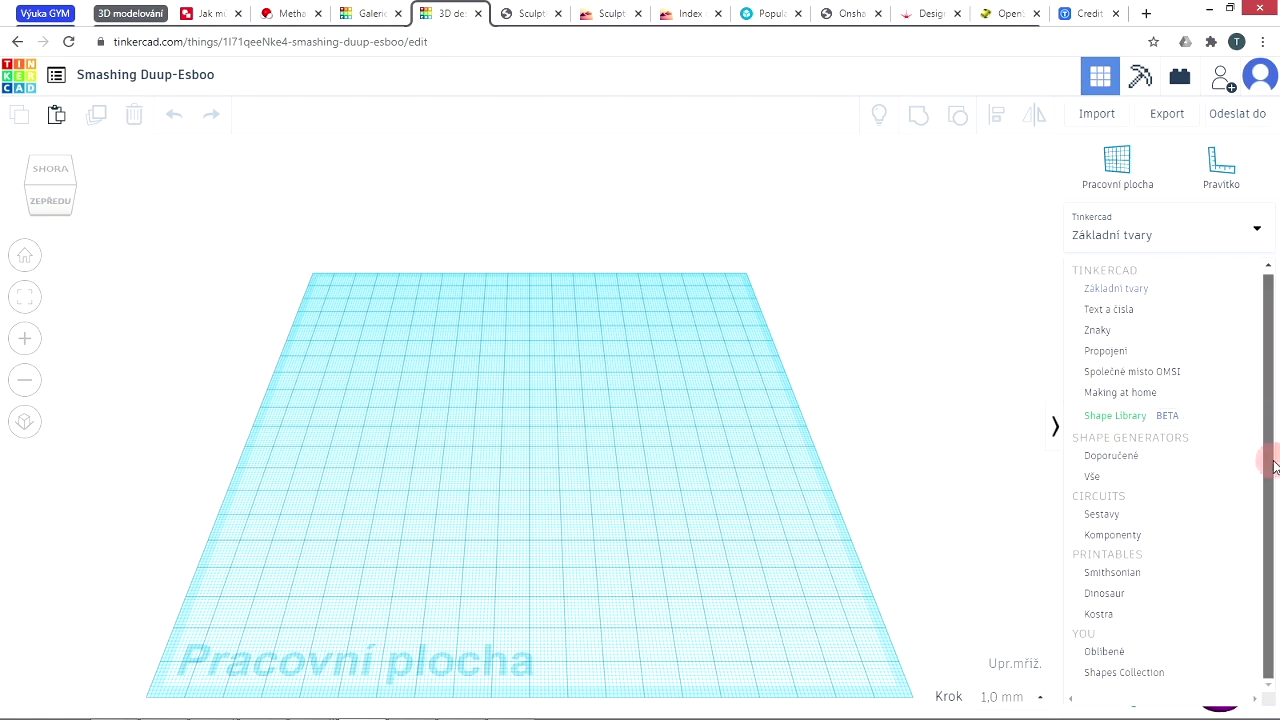
pyautogui.click(1104, 594)
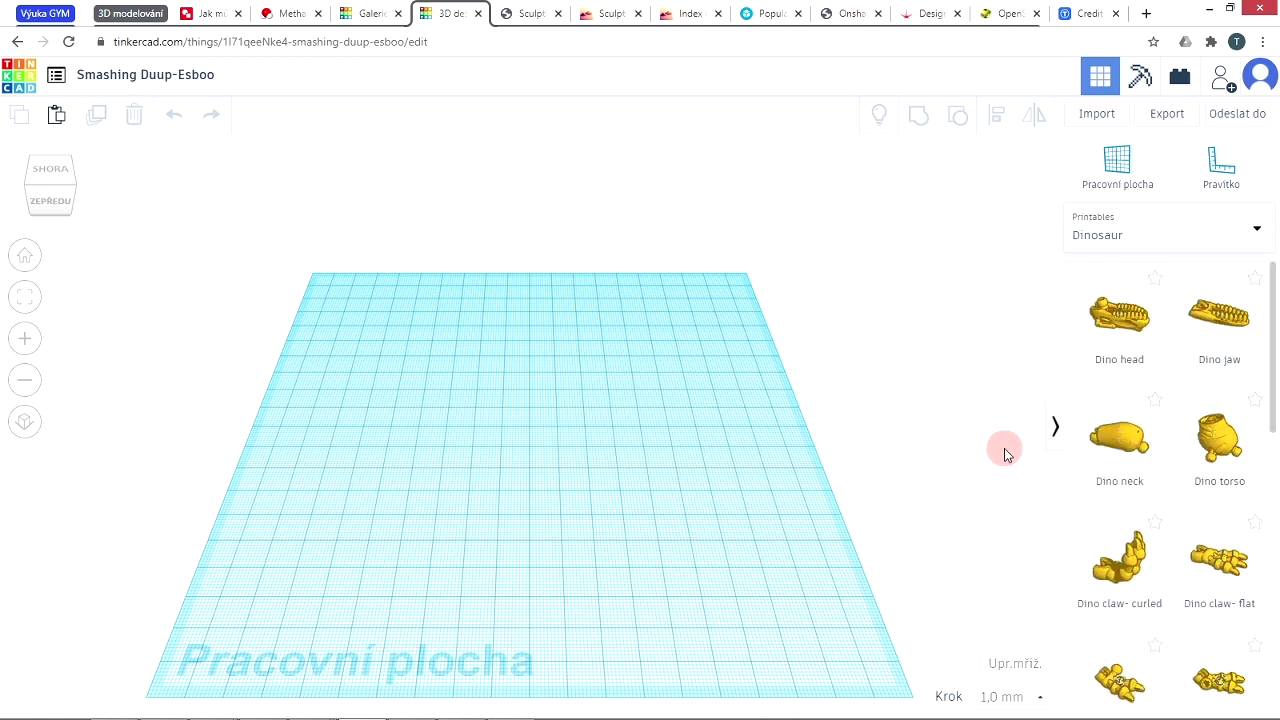
pyautogui.moveTo(1275, 372); pyautogui.dragTo(1269, 260)
# Step: Examine the circuit component shapes (Komponenty) and the printable skeleton parts (Kostra)
pyautogui.click(1256, 230)
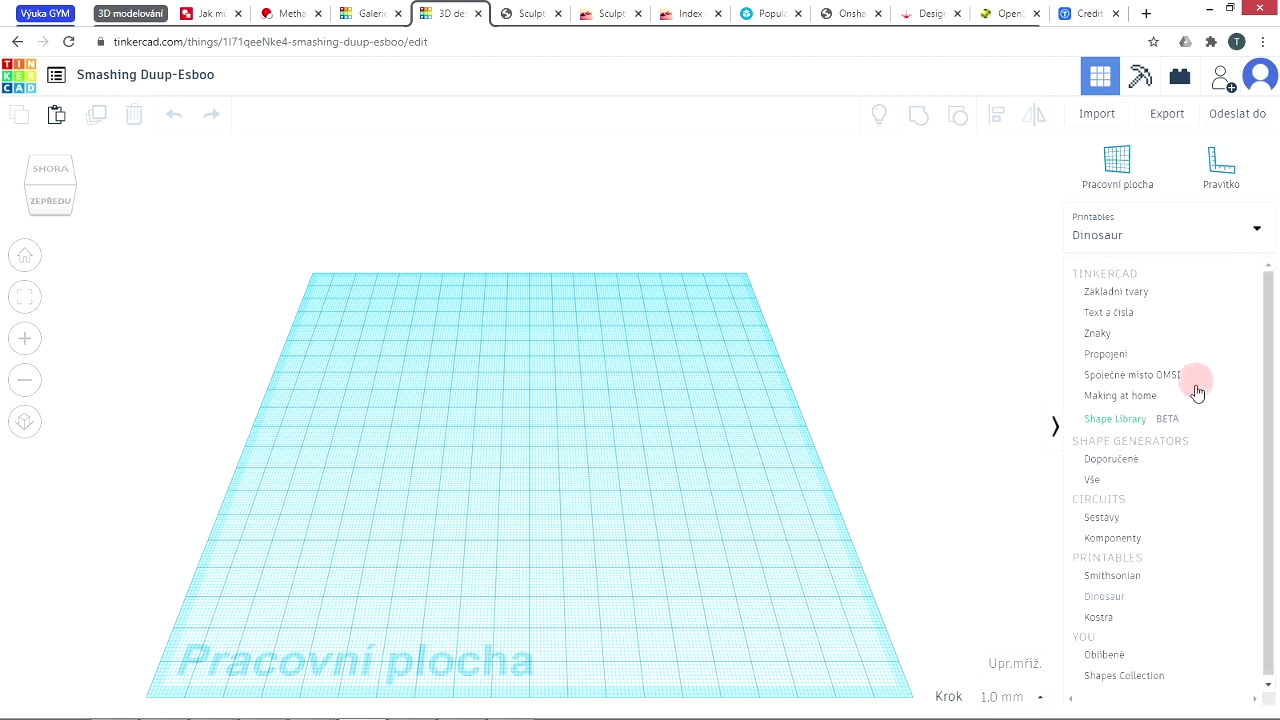
pyautogui.click(1128, 541)
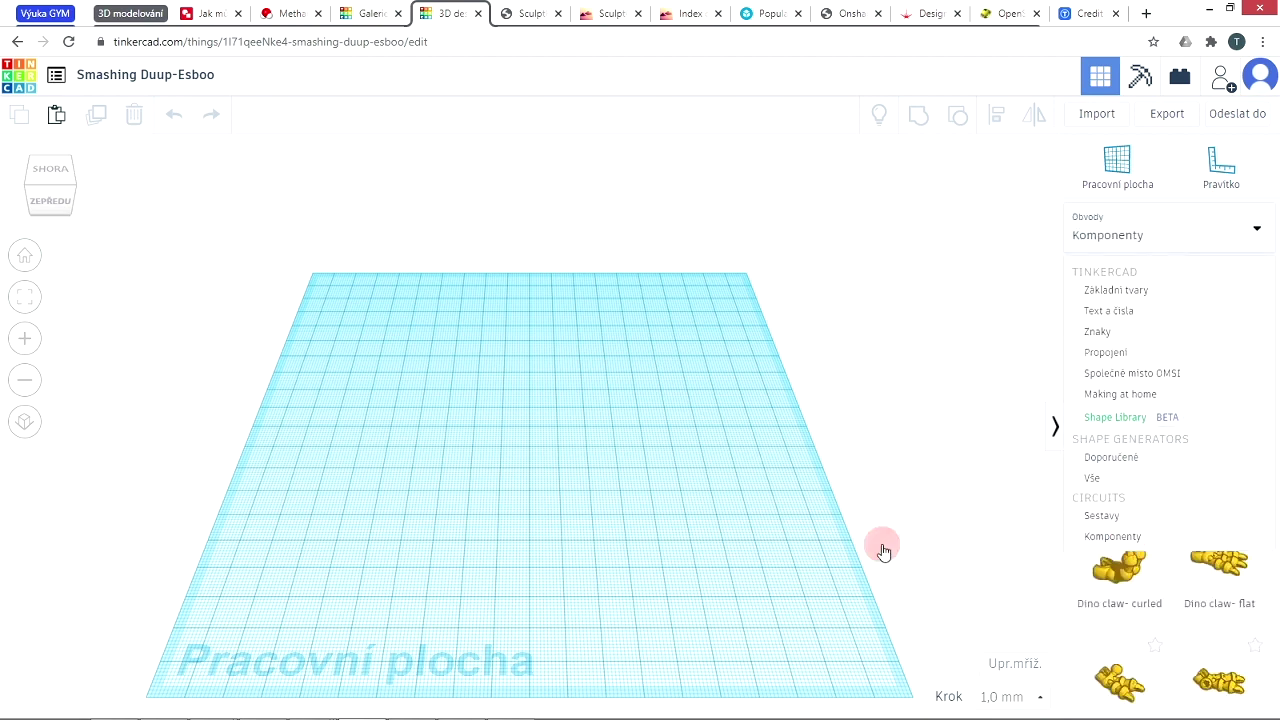
pyautogui.moveTo(1270, 345); pyautogui.dragTo(1266, 251)
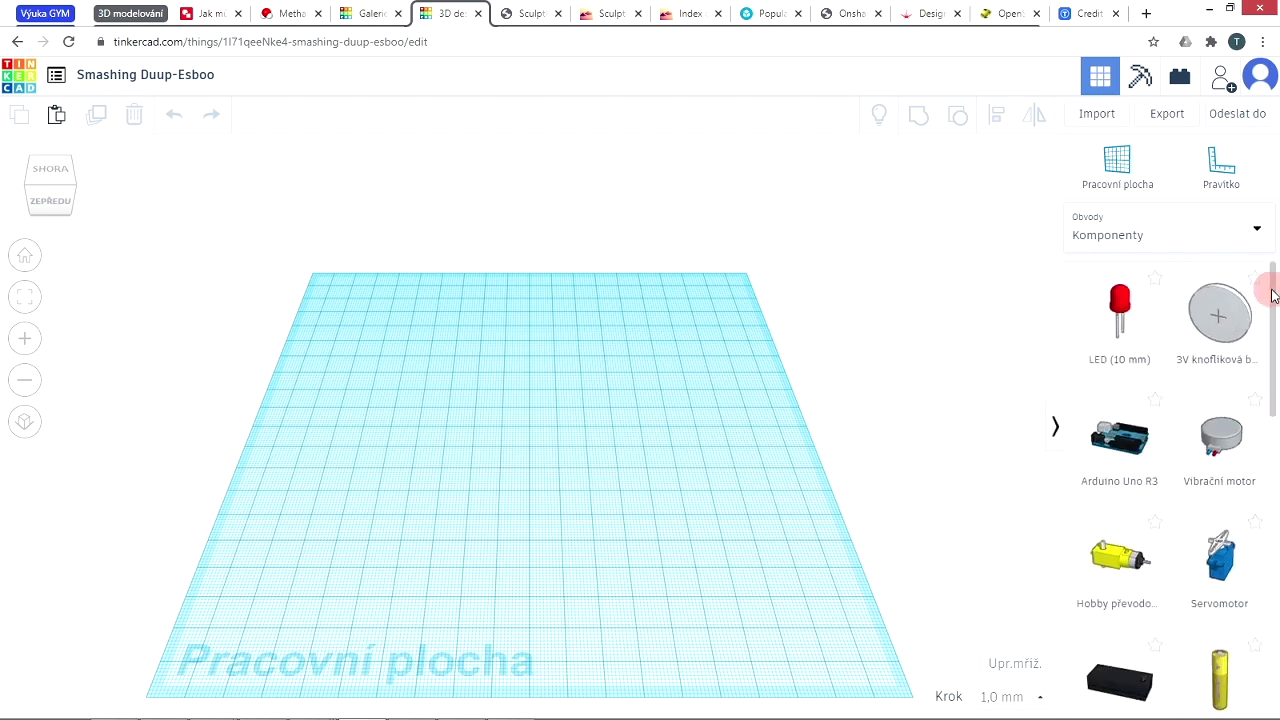
pyautogui.click(1251, 224)
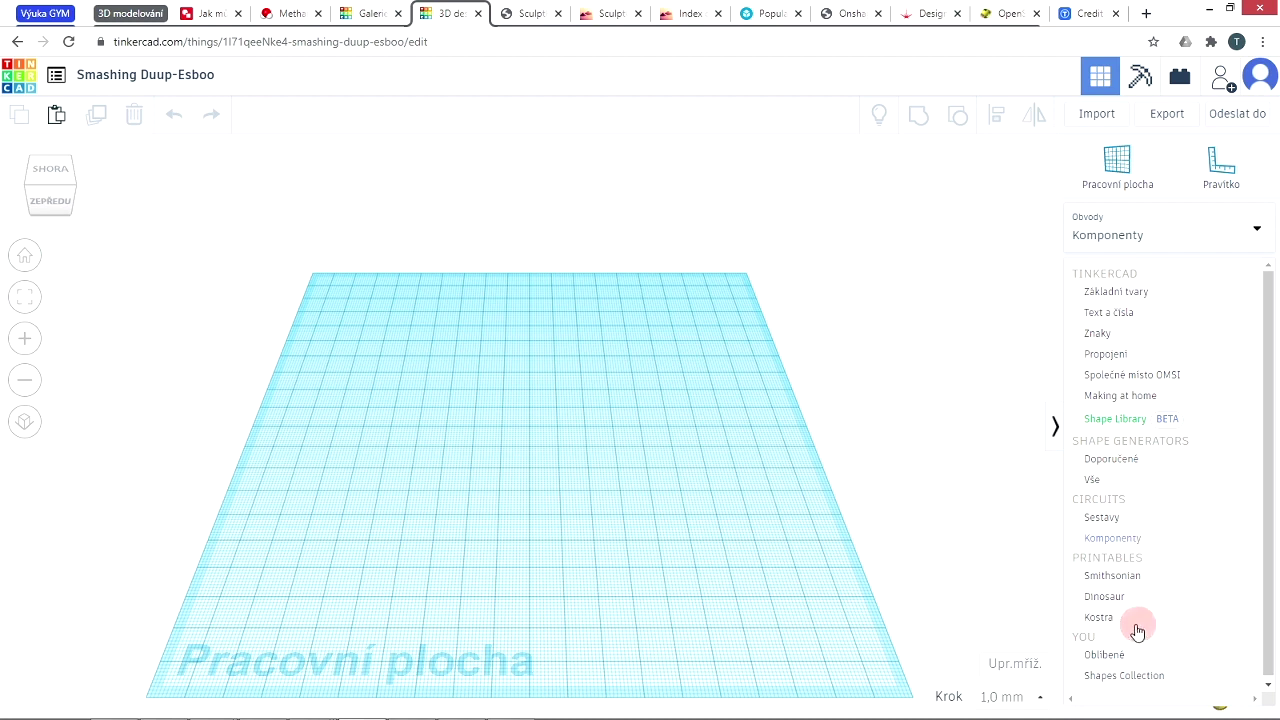
pyautogui.click(1097, 617)
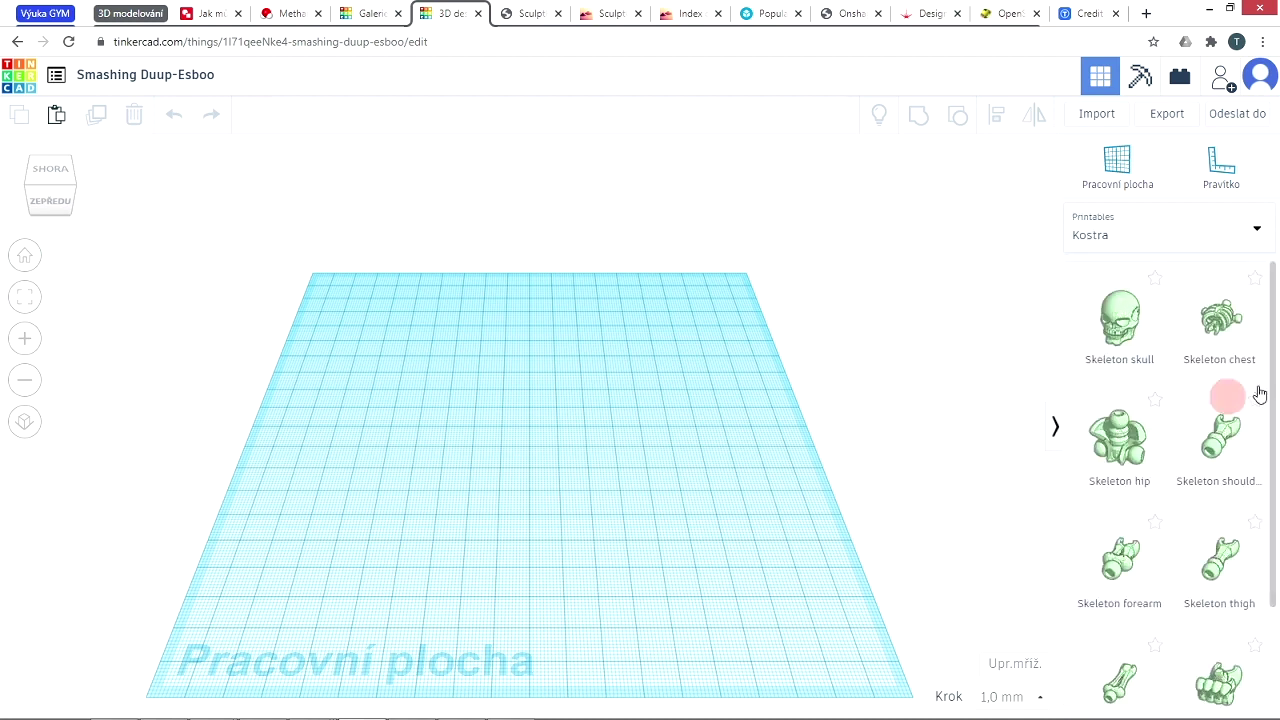
pyautogui.moveTo(1275, 347)
pyautogui.mouseDown()
pyautogui.moveTo(1275, 514)
pyautogui.moveTo(1274, 323)
pyautogui.mouseUp()
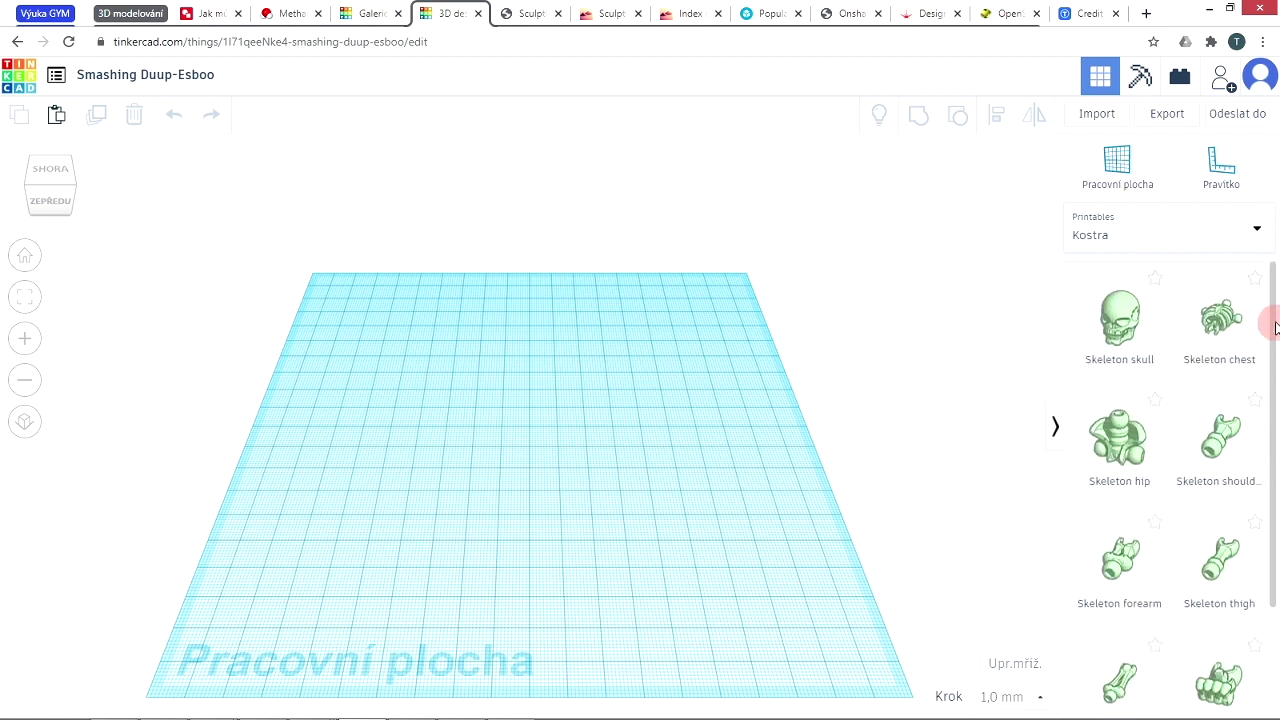
# Step: Return to the basic shapes (Základní tvary), place a red box mid-workplane, and set its edge radius (Poloměr) to 1.26
pyautogui.click(1257, 234)
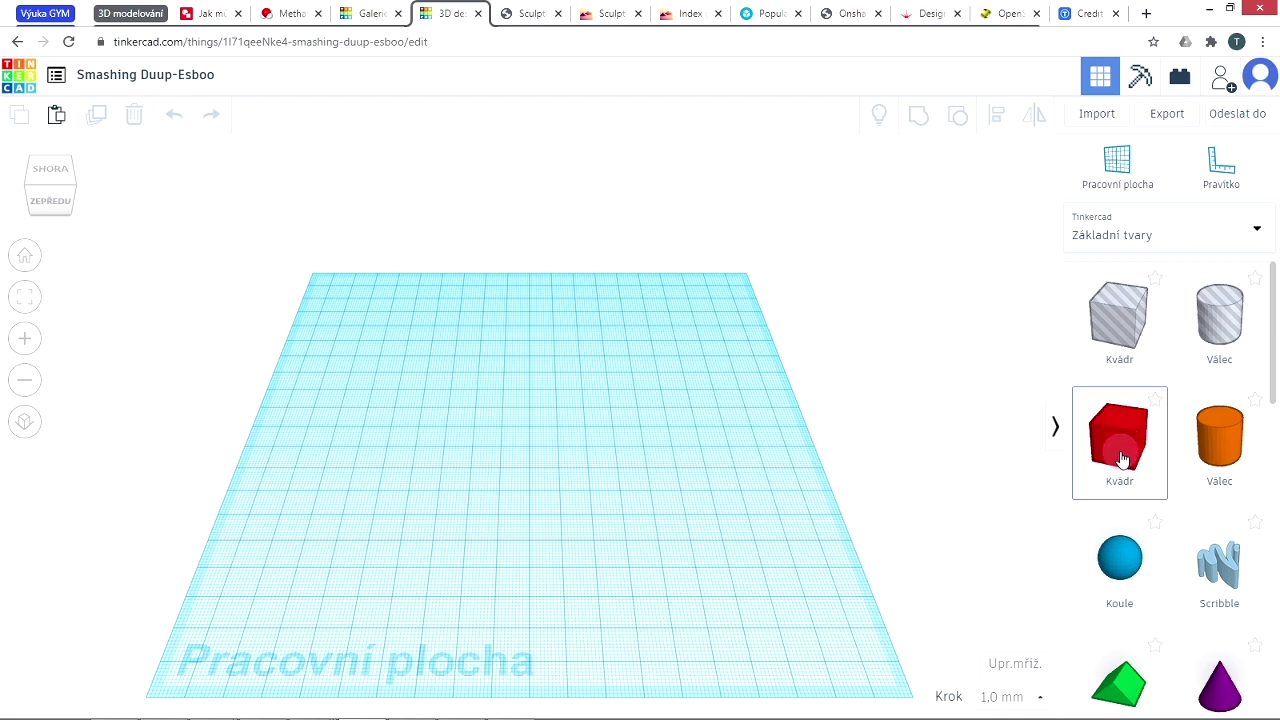
pyautogui.moveTo(1125, 445); pyautogui.dragTo(530, 466)
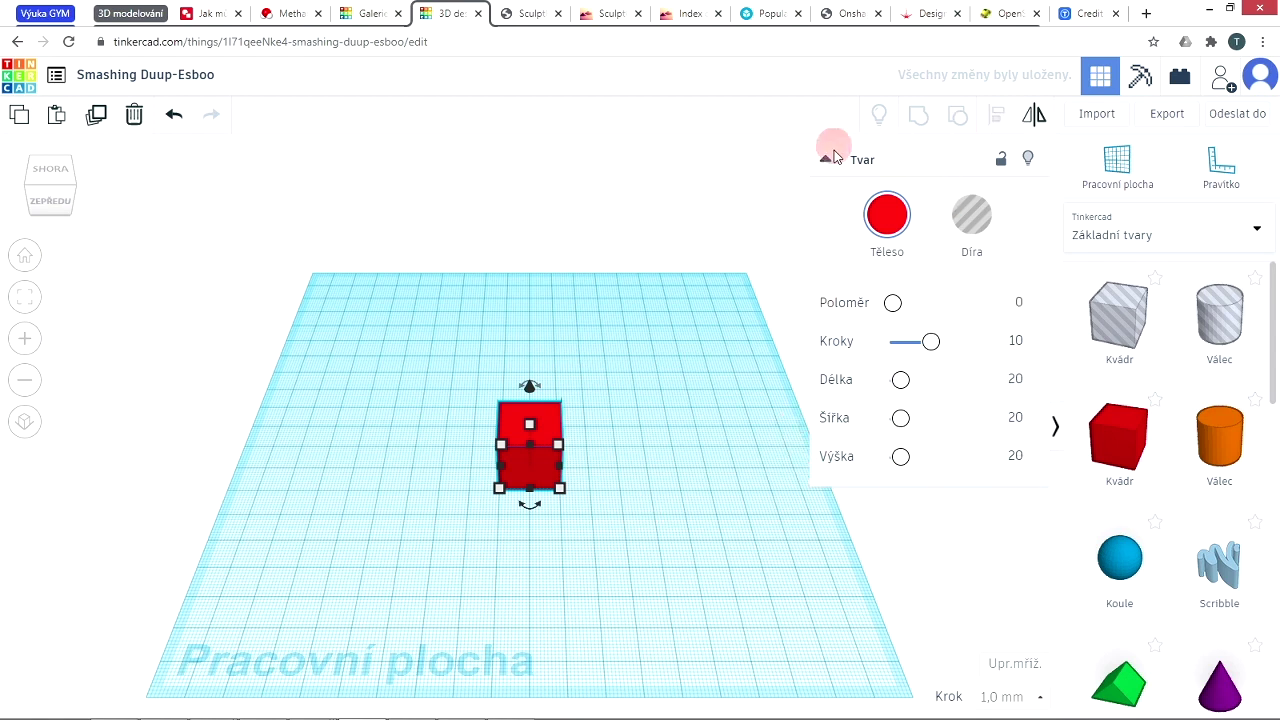
pyautogui.click(944, 302)
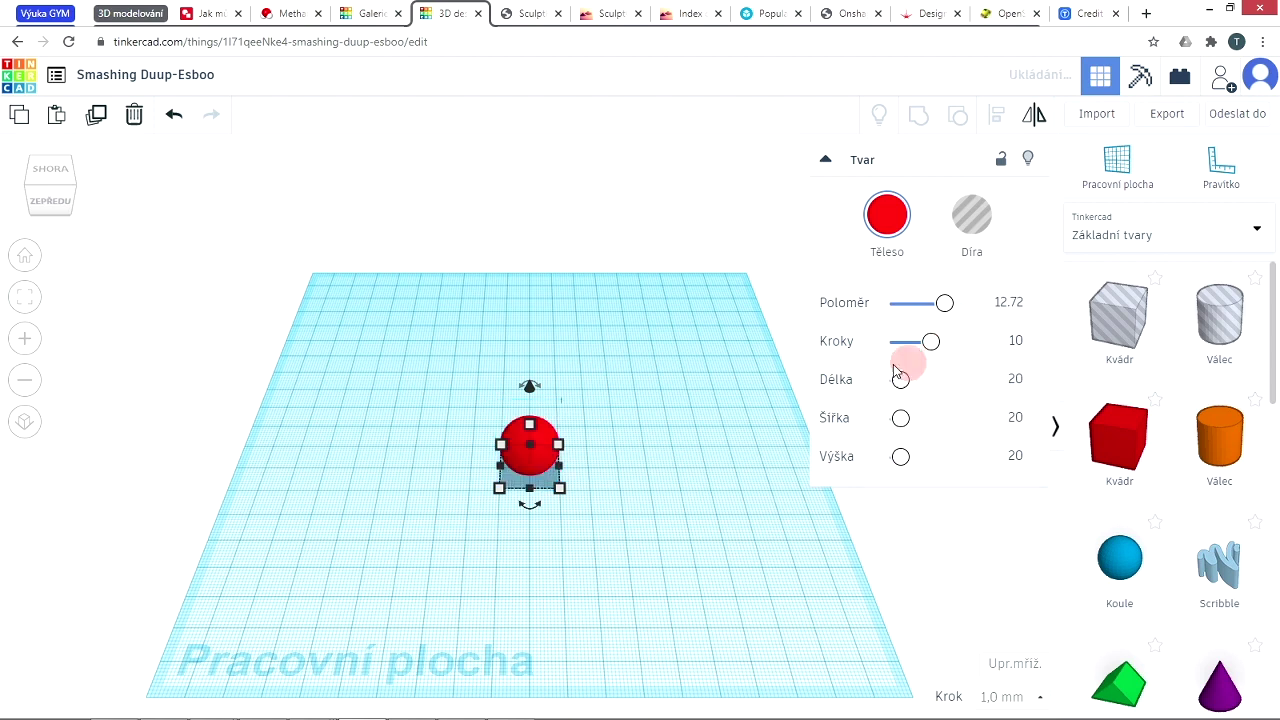
pyautogui.moveTo(948, 303); pyautogui.dragTo(897, 304)
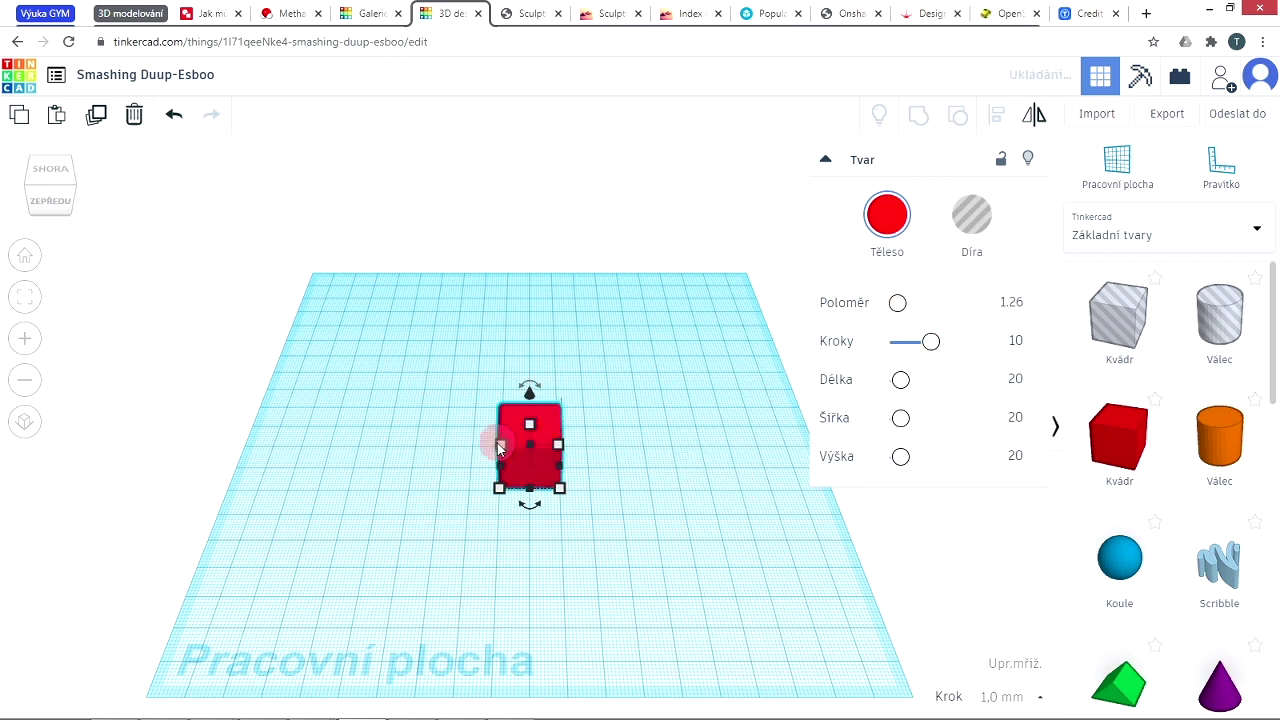
pyautogui.scroll(-3, 503, 450)
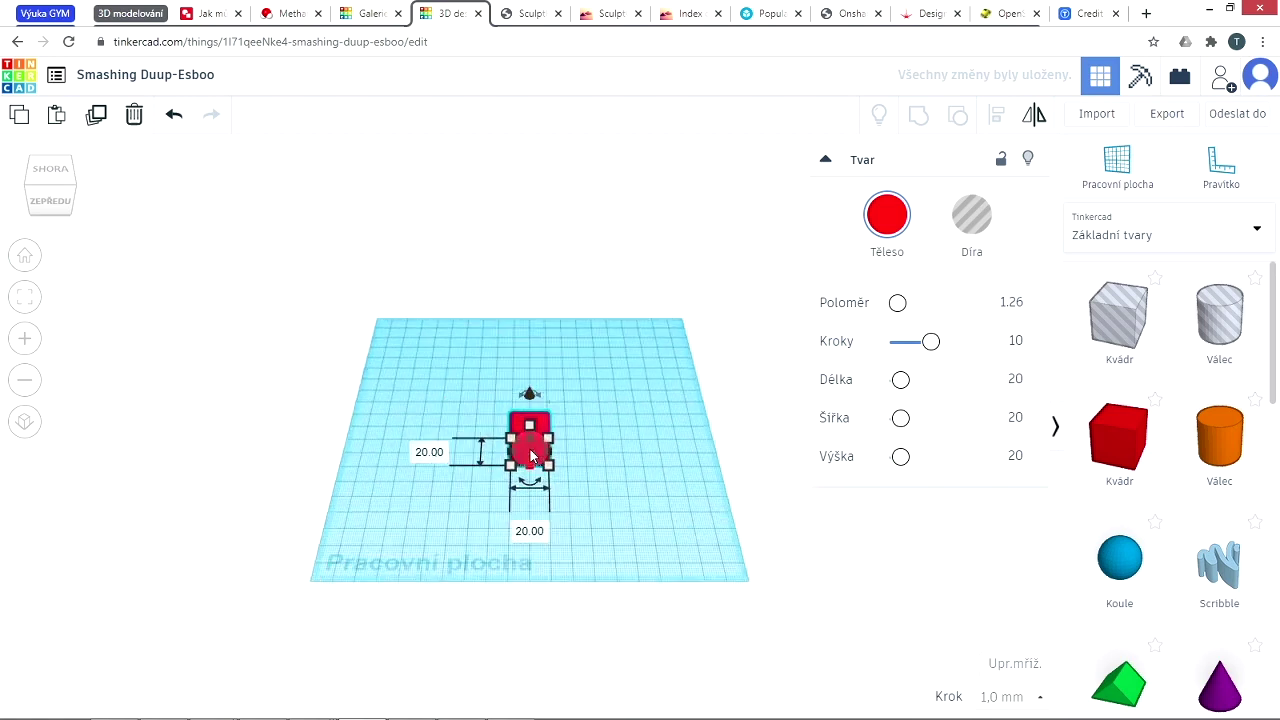
pyautogui.scroll(5, 531, 456)
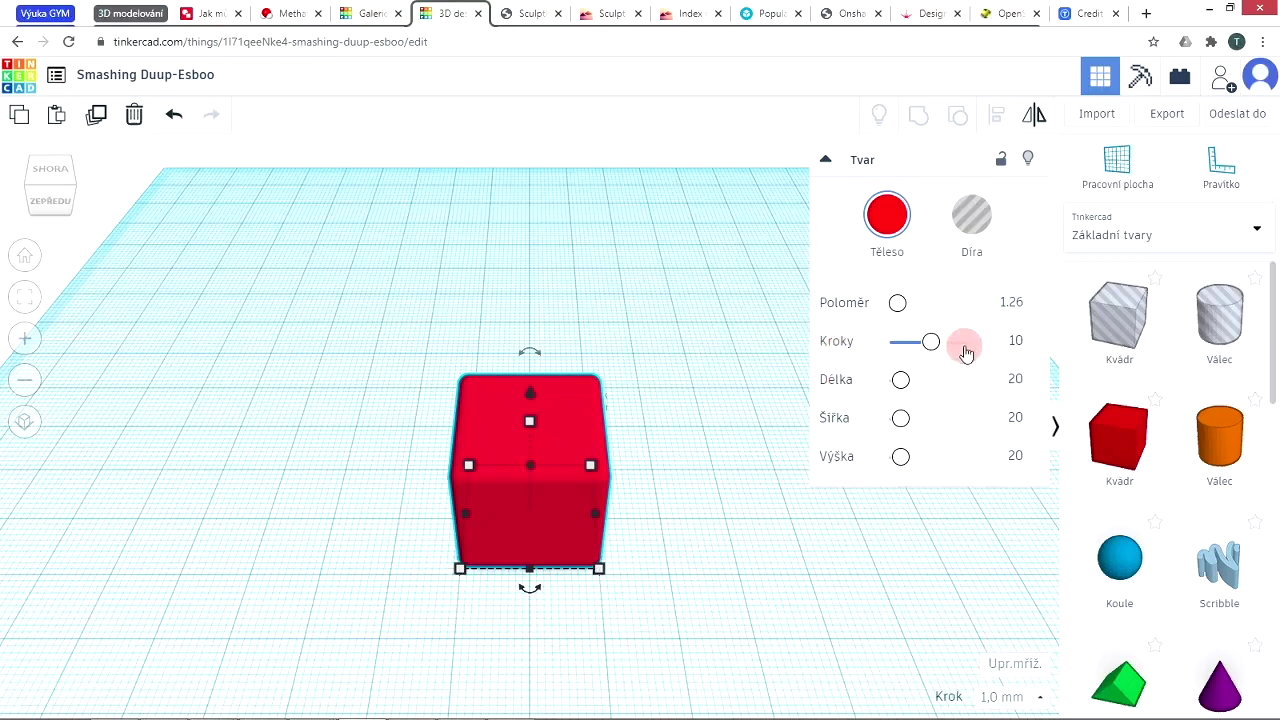
# Step: Try a much larger width for the red box through its front-edge dimension, and undo the change
pyautogui.click(904, 343)
pyautogui.click(605, 425)
pyautogui.click(686, 430)
pyautogui.click(844, 391)
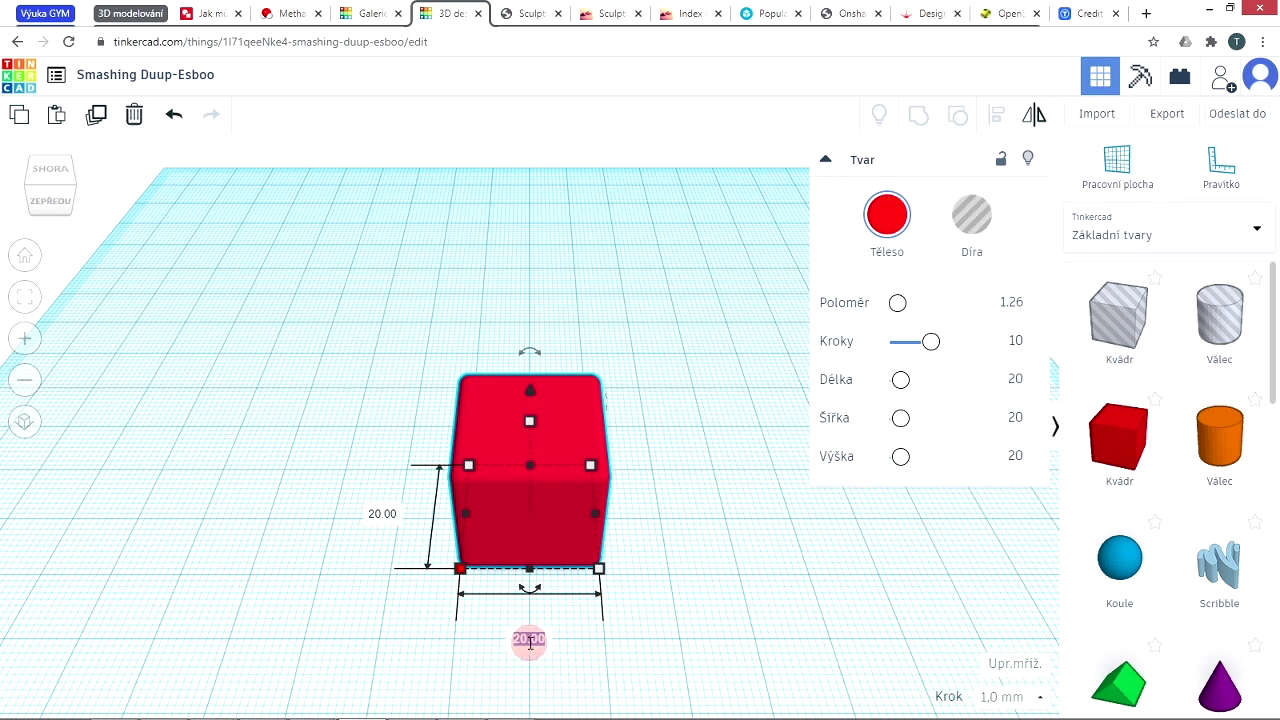
pyautogui.press('Return')
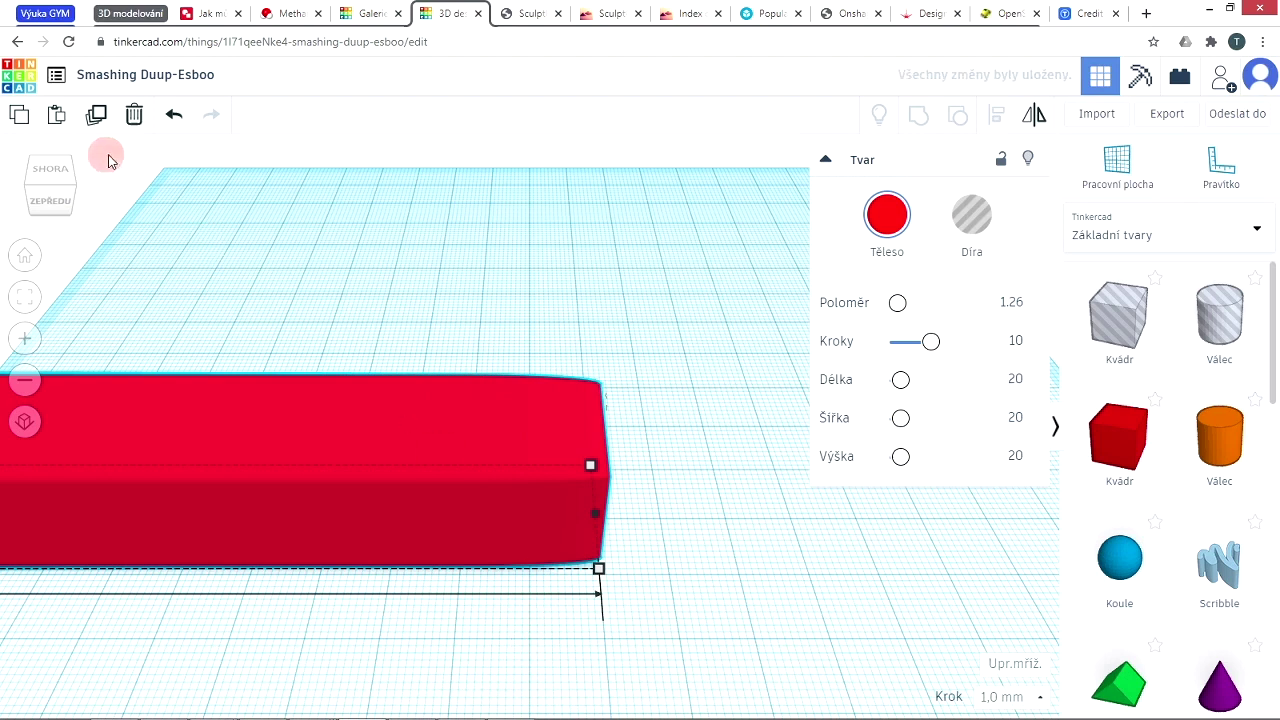
pyautogui.hotkey('ctrl', 'z')
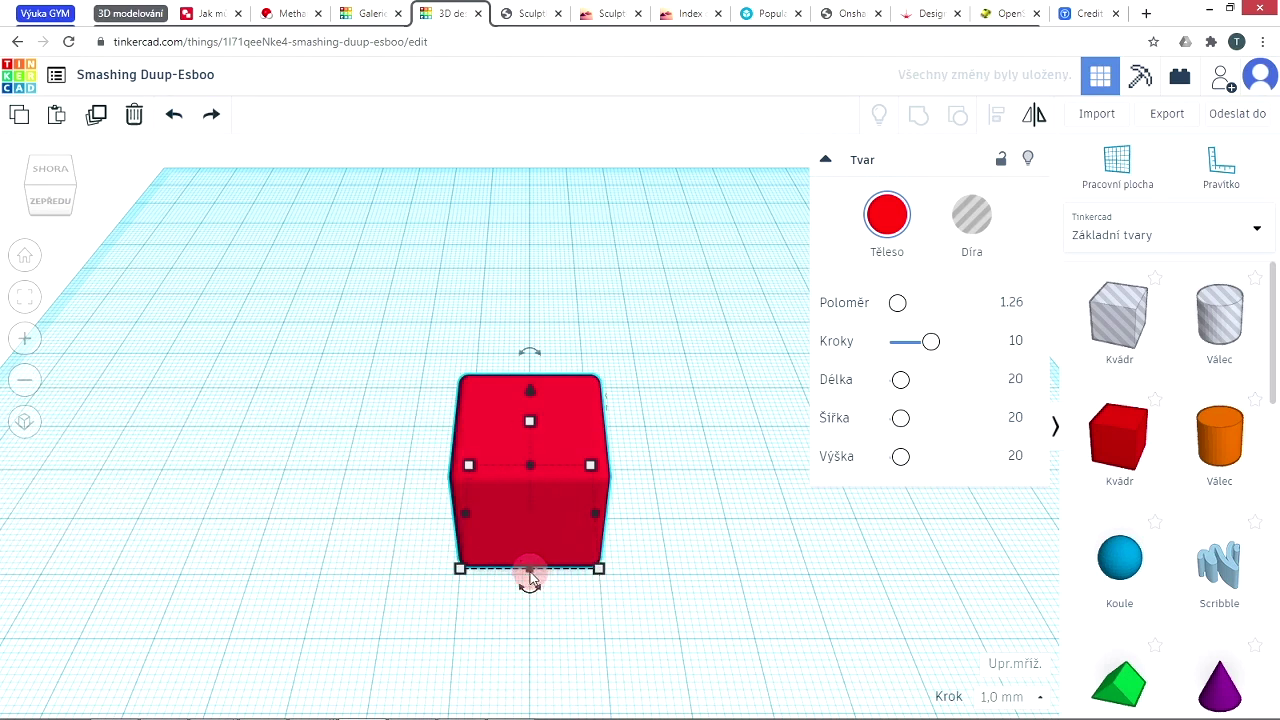
# Step: Widen the red box towards its right side by entering a new value for its front-edge dimension
pyautogui.moveTo(529, 576)
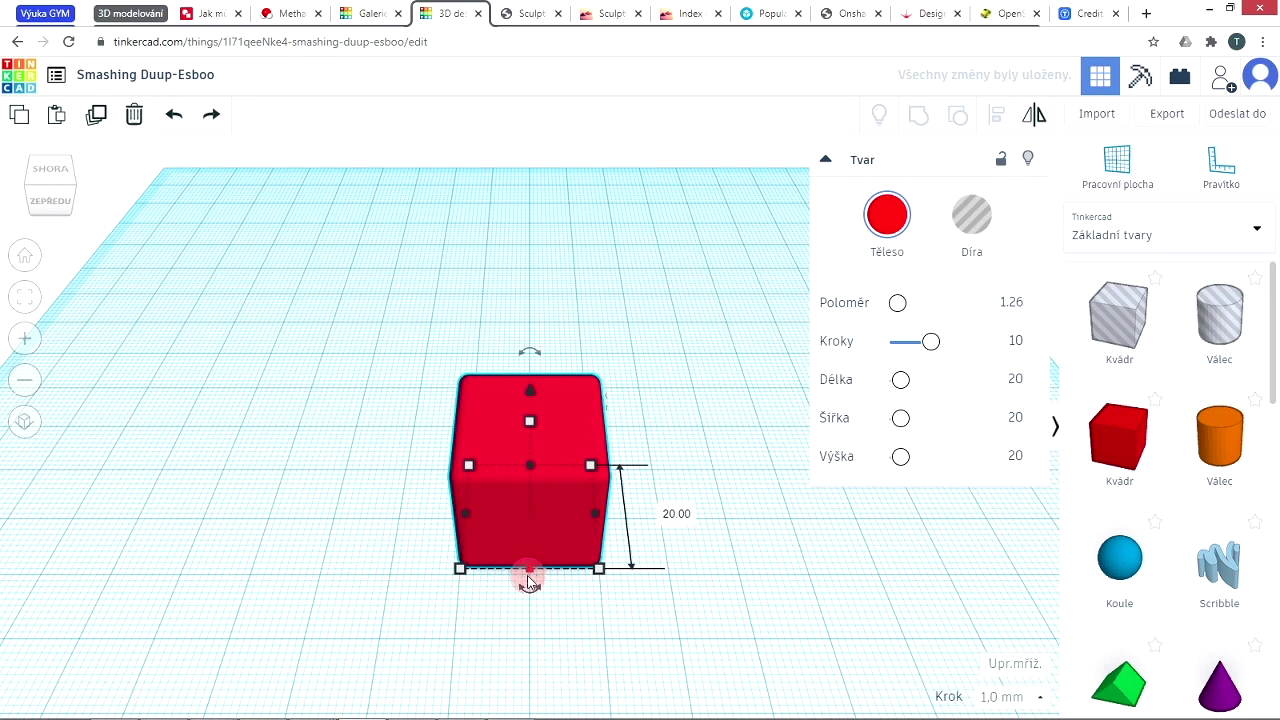
pyautogui.click(600, 570)
pyautogui.click(529, 640)
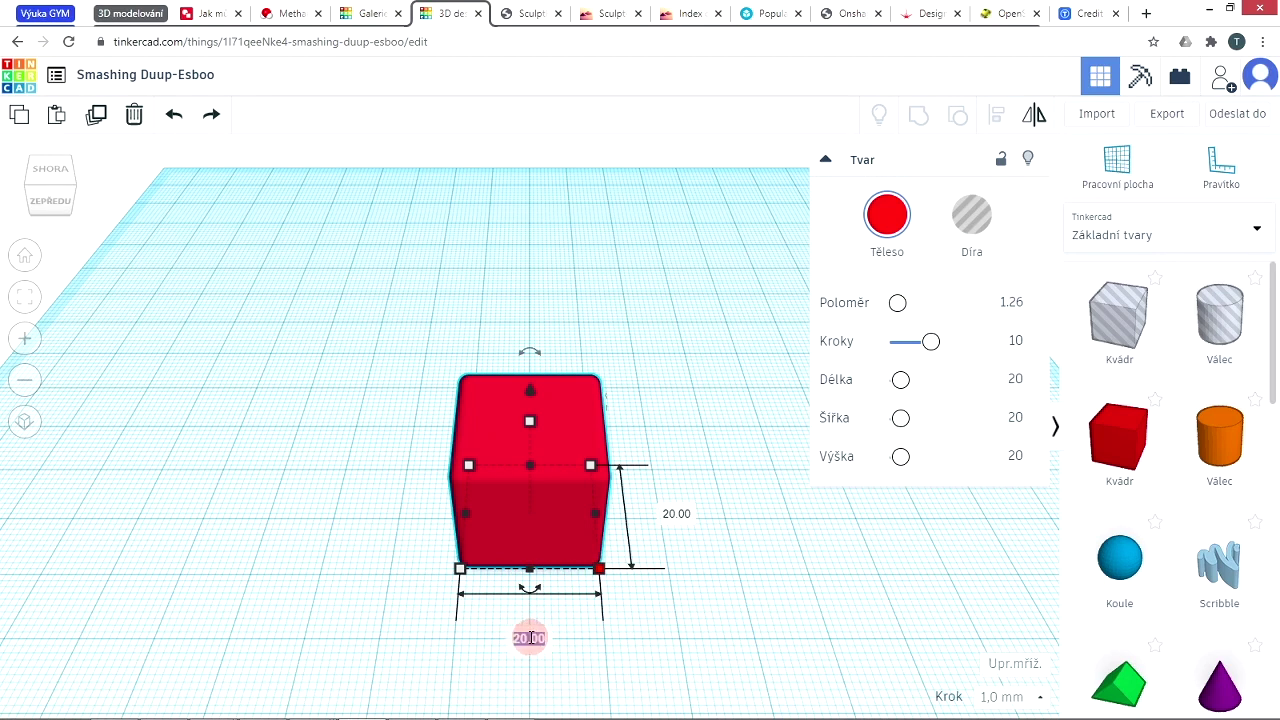
pyautogui.press('Return')
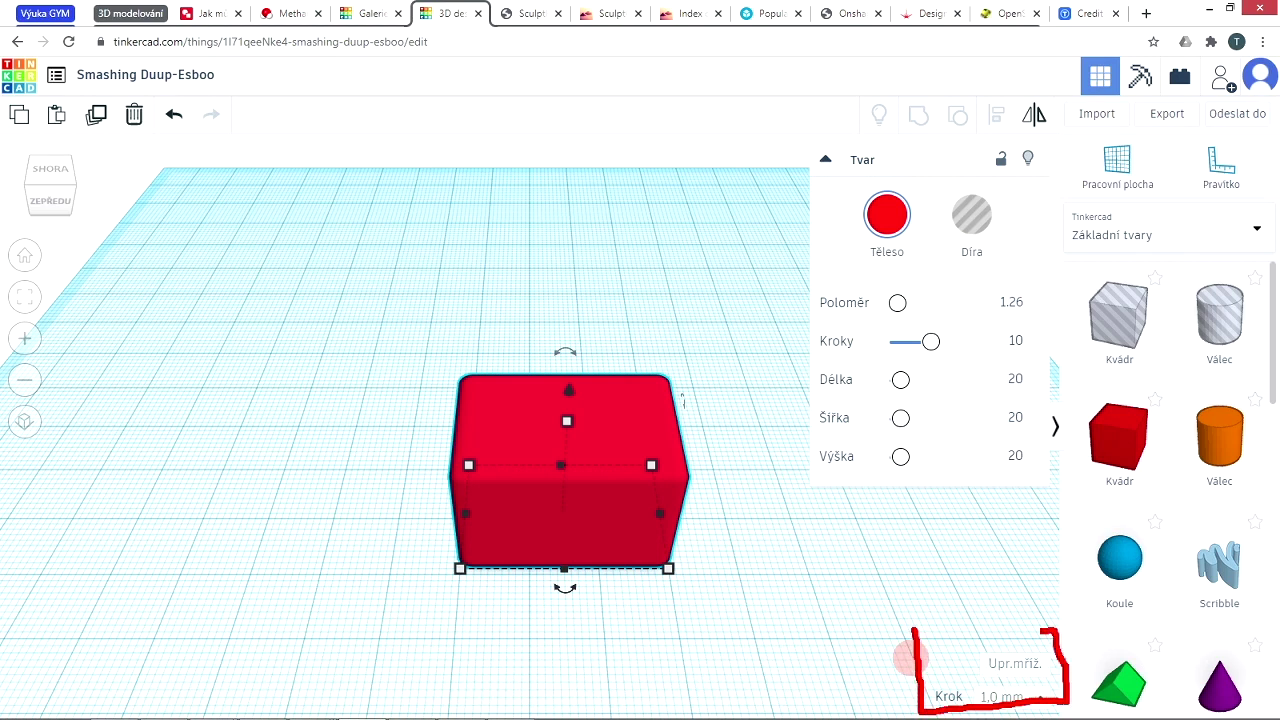
pyautogui.moveTo(1042, 631); pyautogui.dragTo(893, 648)
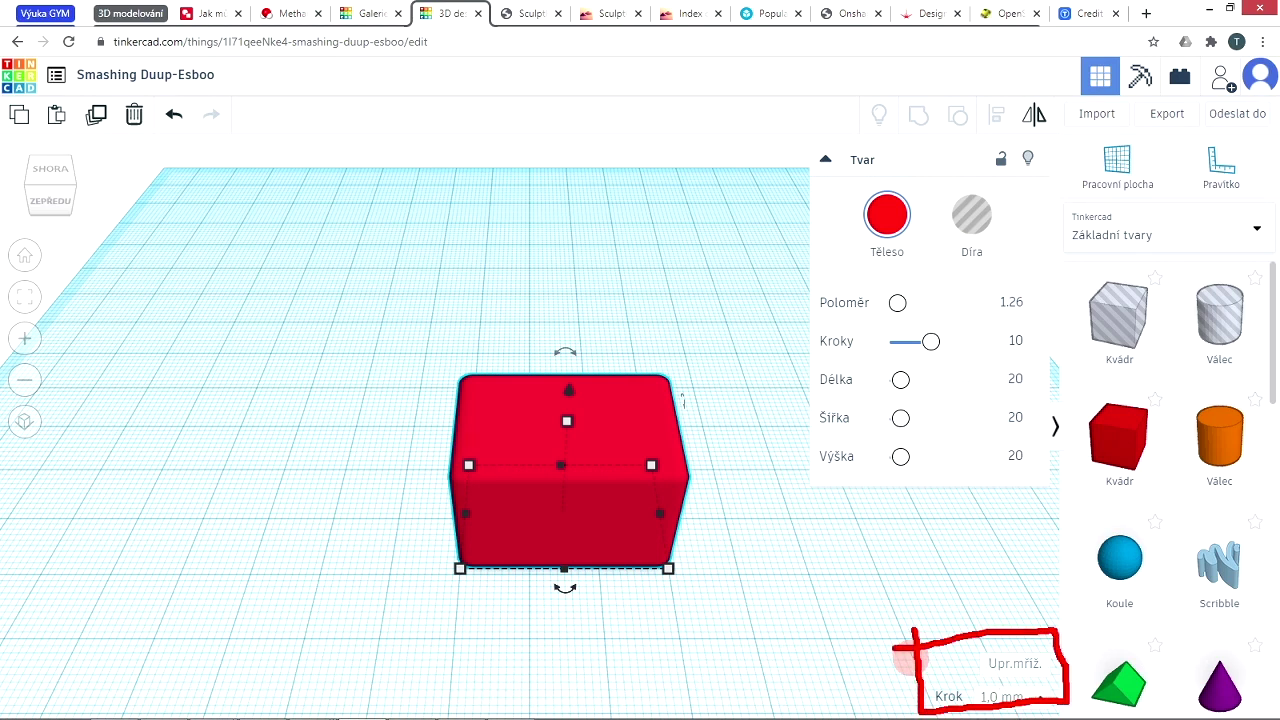
pyautogui.click(1017, 699)
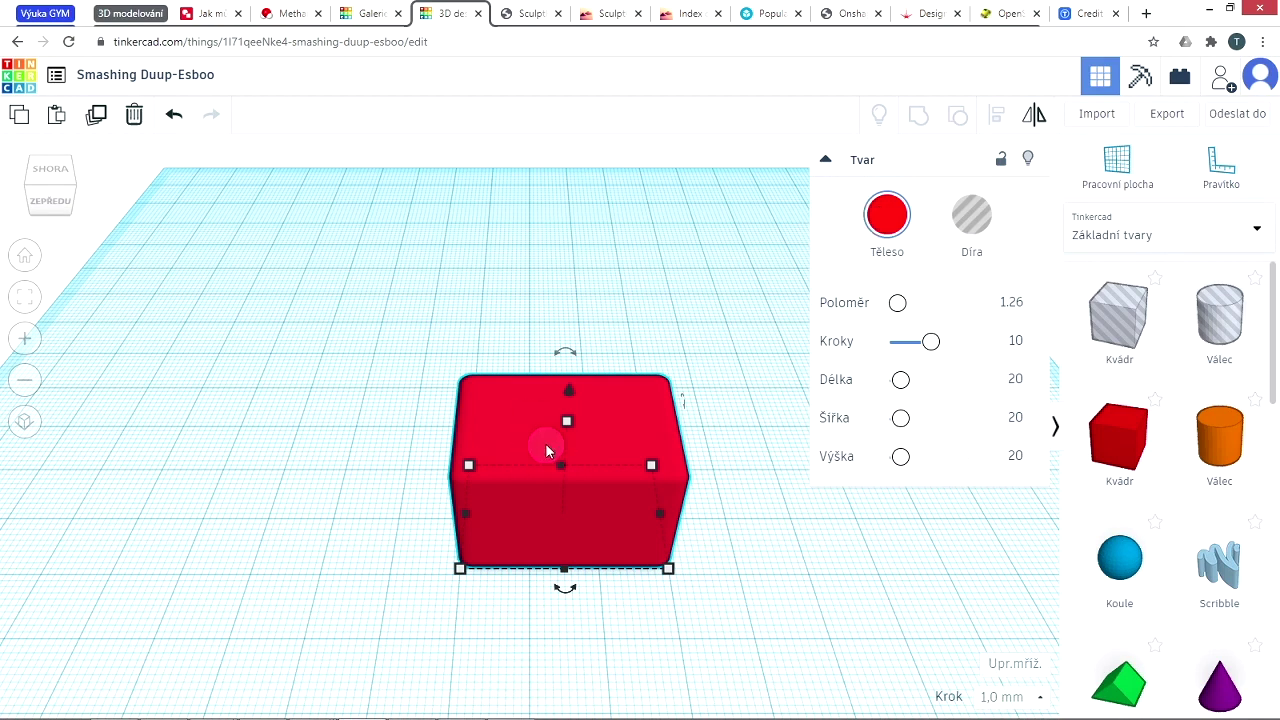
# Step: Collapse the shape properties, stretch the red box taller, and enlarge its base to 48 × 32 mm
pyautogui.click(825, 161)
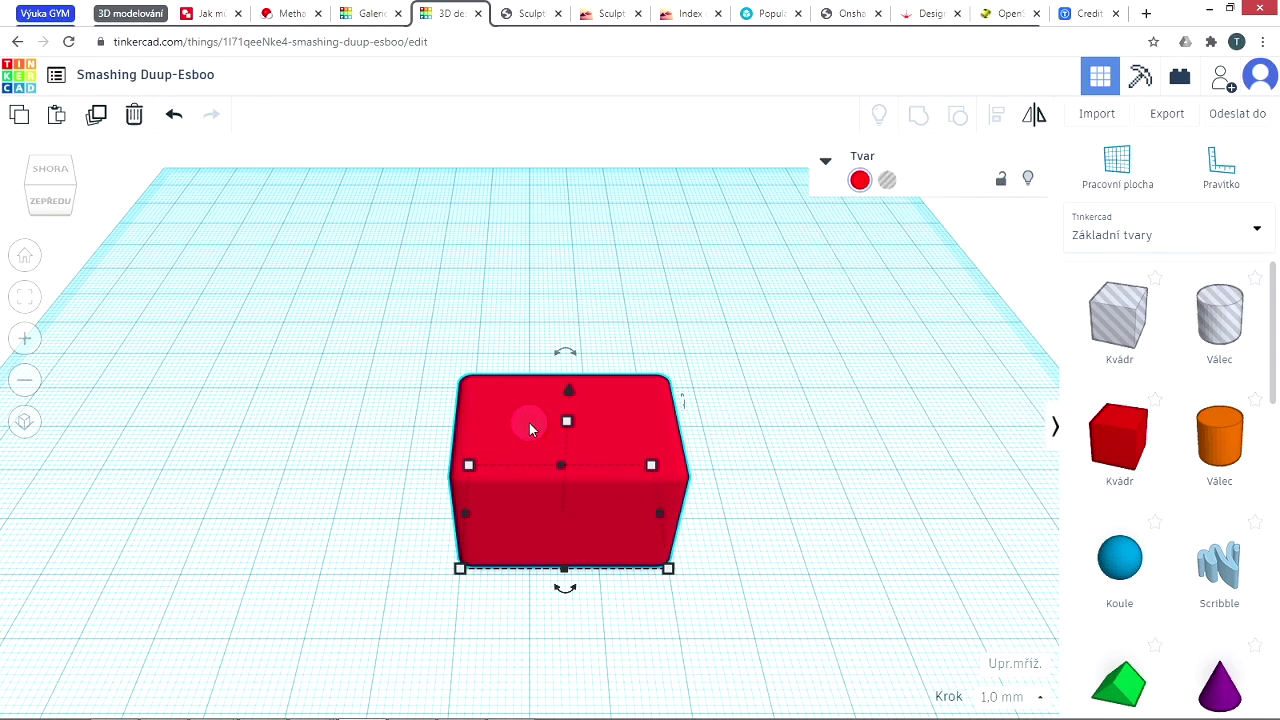
pyautogui.moveTo(566, 425); pyautogui.dragTo(570, 364)
pyautogui.moveTo(658, 515); pyautogui.dragTo(757, 511)
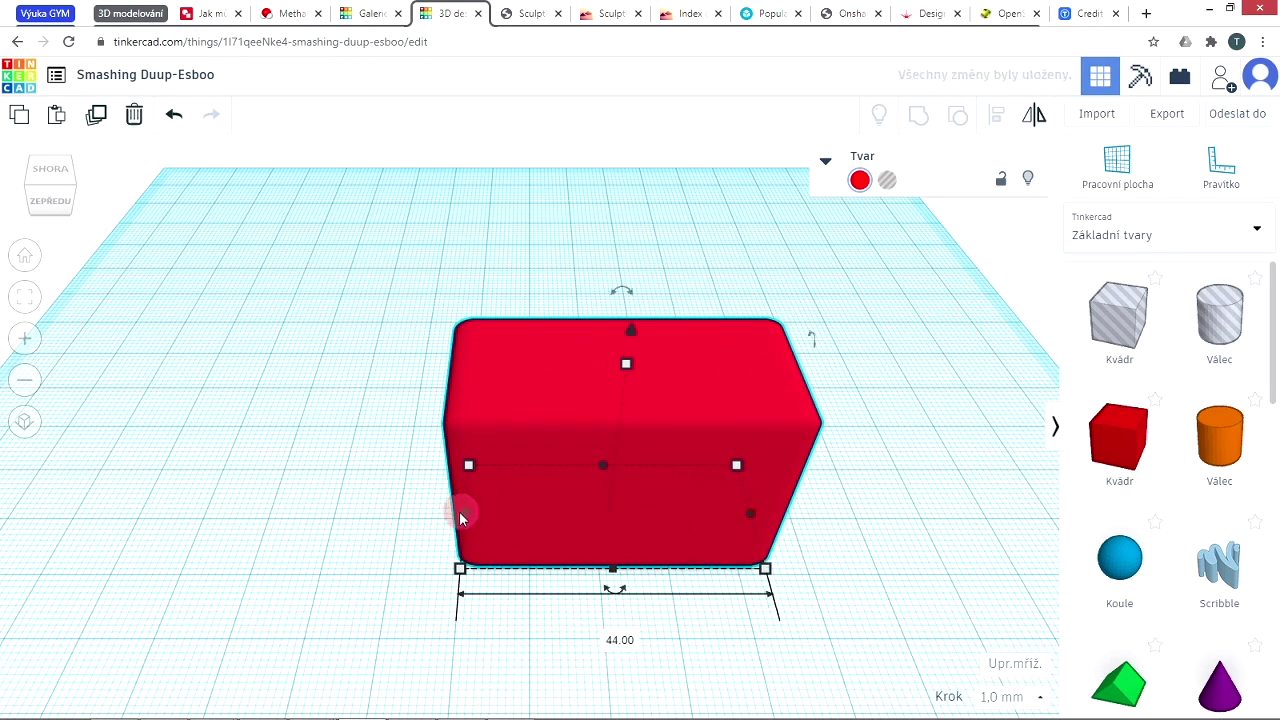
pyautogui.moveTo(467, 465); pyautogui.dragTo(447, 421)
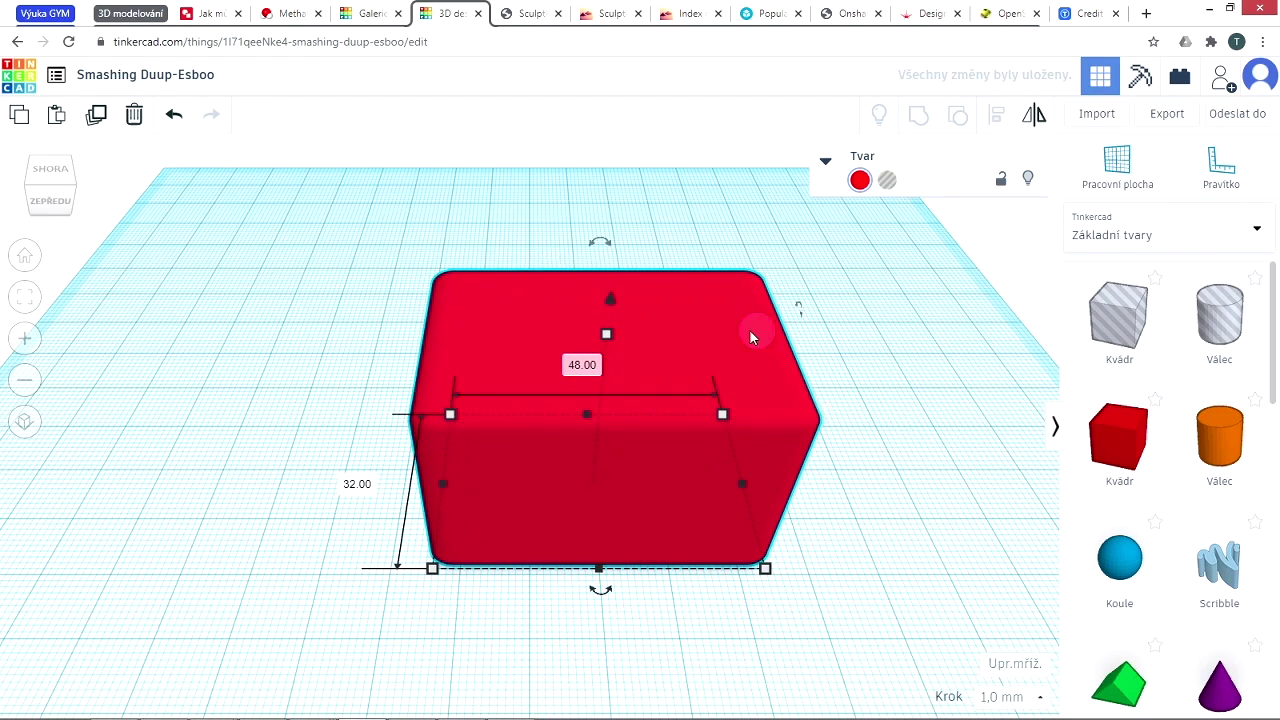
pyautogui.scroll(2, 557, 540)
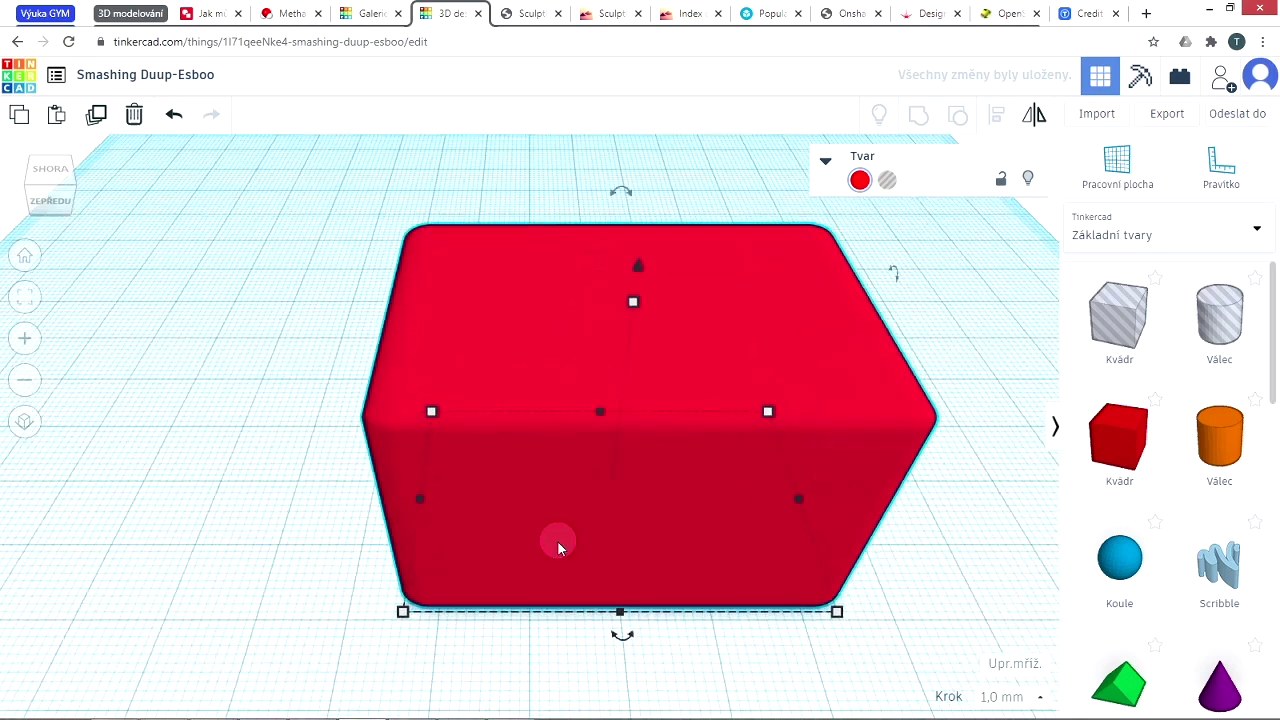
pyautogui.scroll(-4, 557, 541)
pyautogui.scroll(-3, 558, 541)
pyautogui.scroll(2, 634, 491)
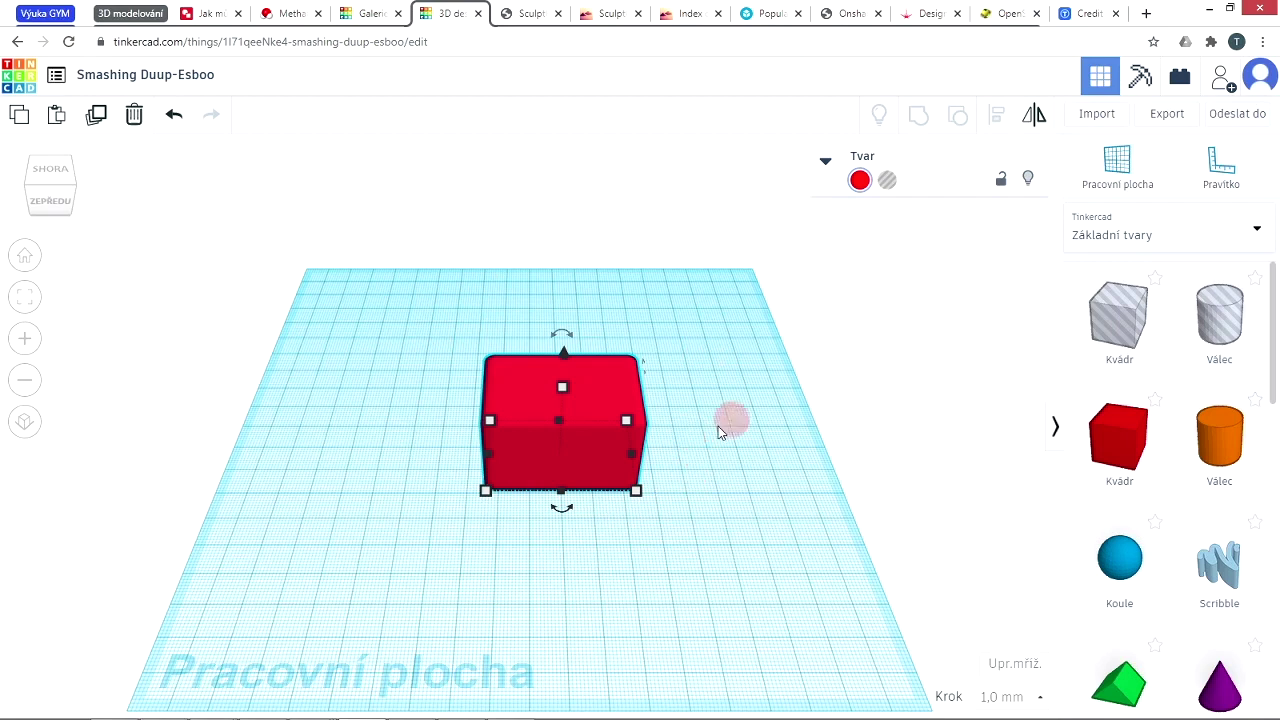
pyautogui.moveTo(352, 712)
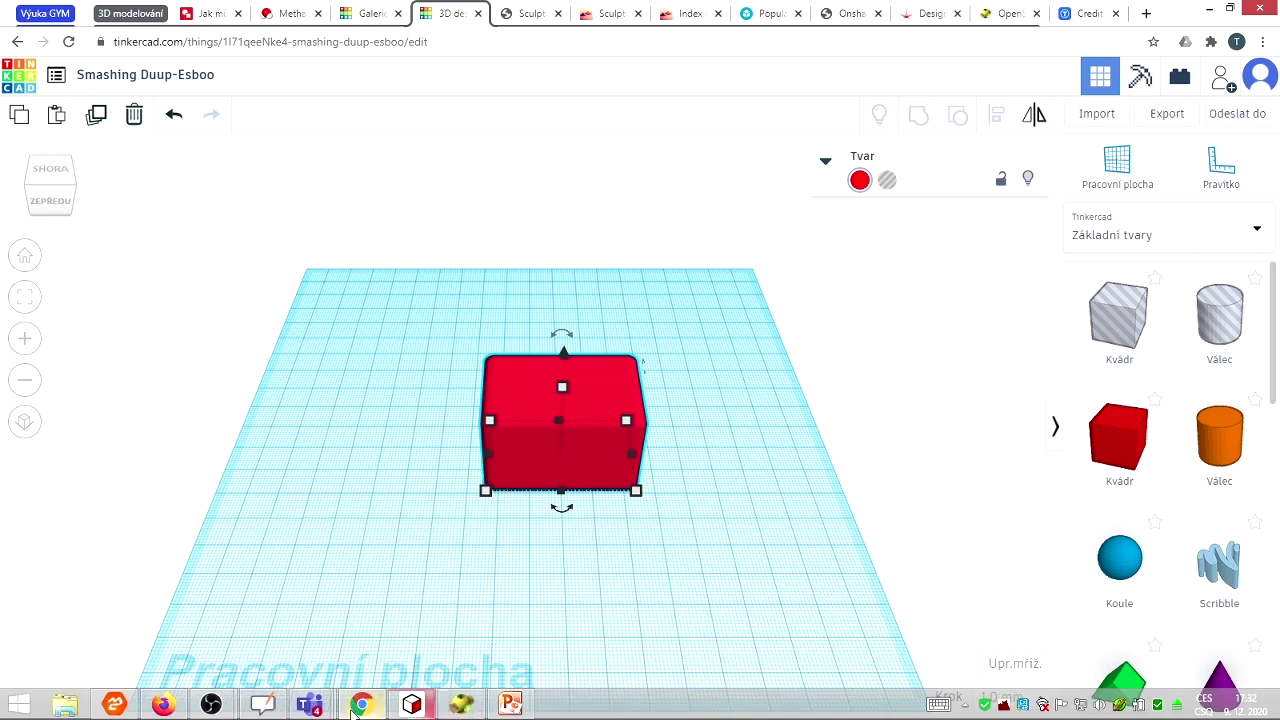
# Step: Place an orange cylinder (Válec) beside the red box and move it halfway into the middle of the box's front face
pyautogui.click(508, 562)
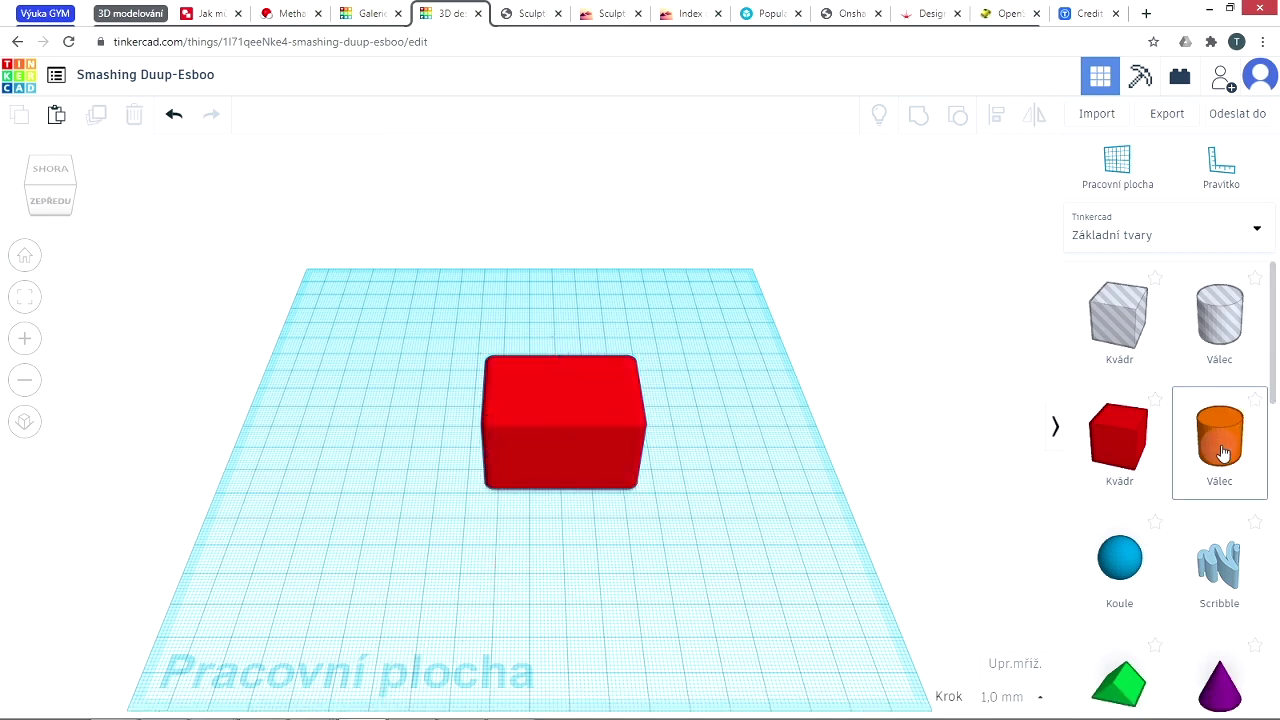
pyautogui.moveTo(1224, 447); pyautogui.dragTo(704, 595)
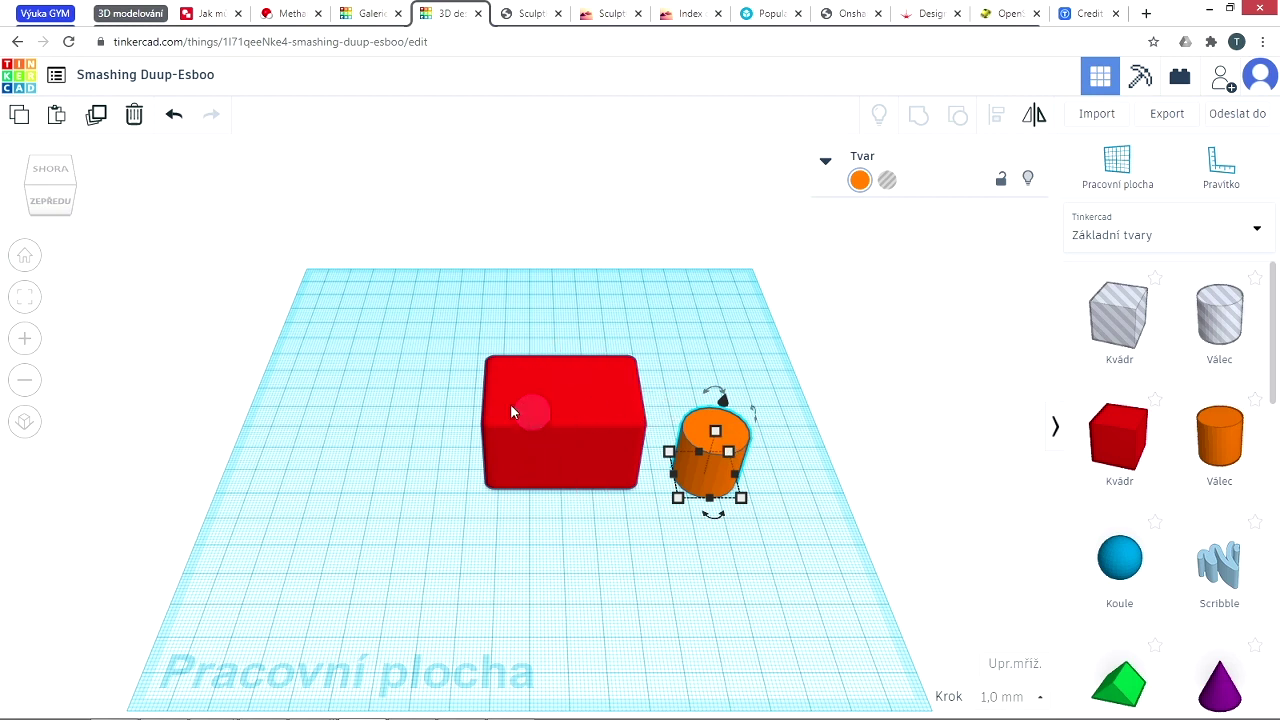
pyautogui.scroll(-3, 730, 441)
pyautogui.scroll(5, 750, 436)
pyautogui.scroll(2, 752, 434)
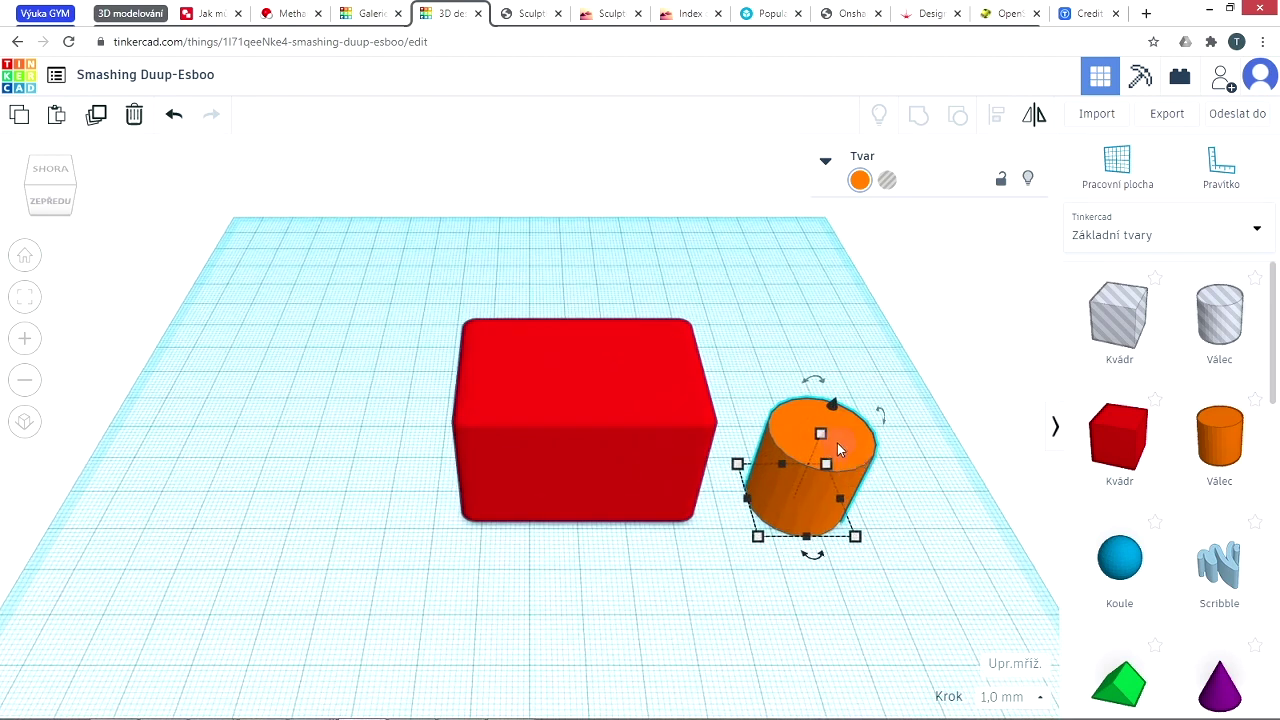
pyautogui.moveTo(818, 435); pyautogui.dragTo(600, 484)
pyautogui.click(853, 443)
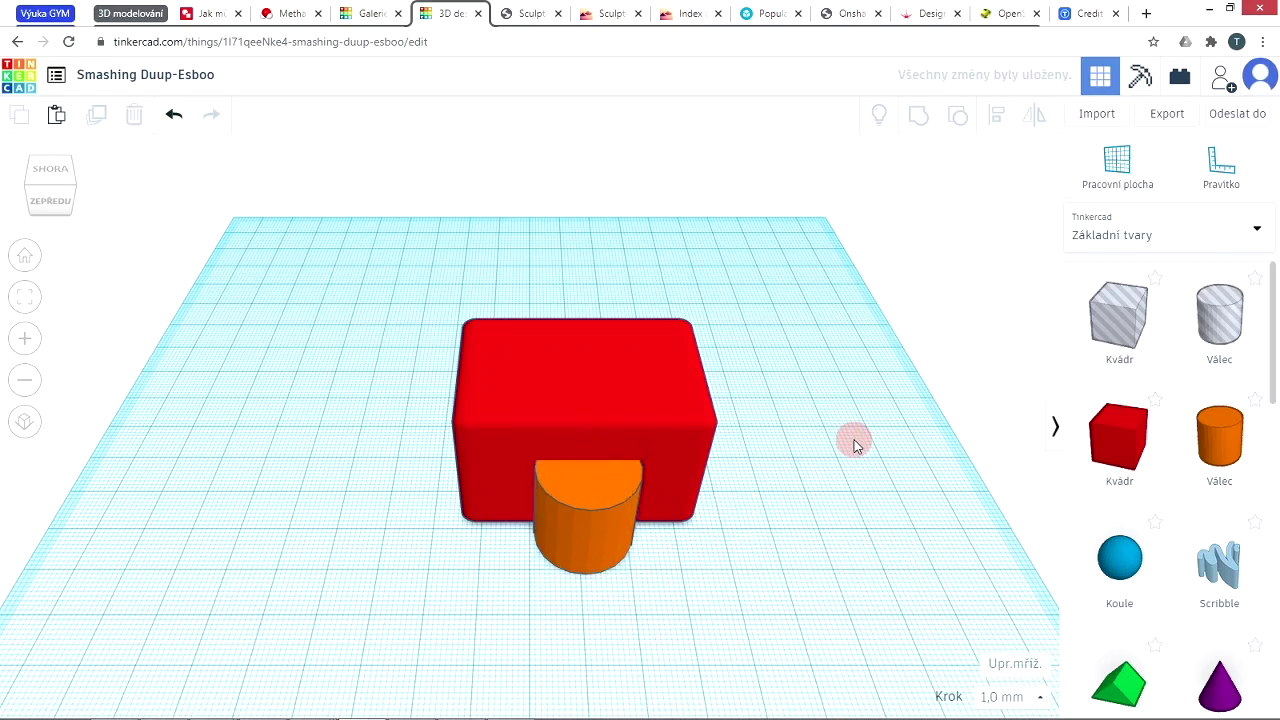
# Step: Turn the orange cylinder into a hole (Díra)
pyautogui.click(591, 524)
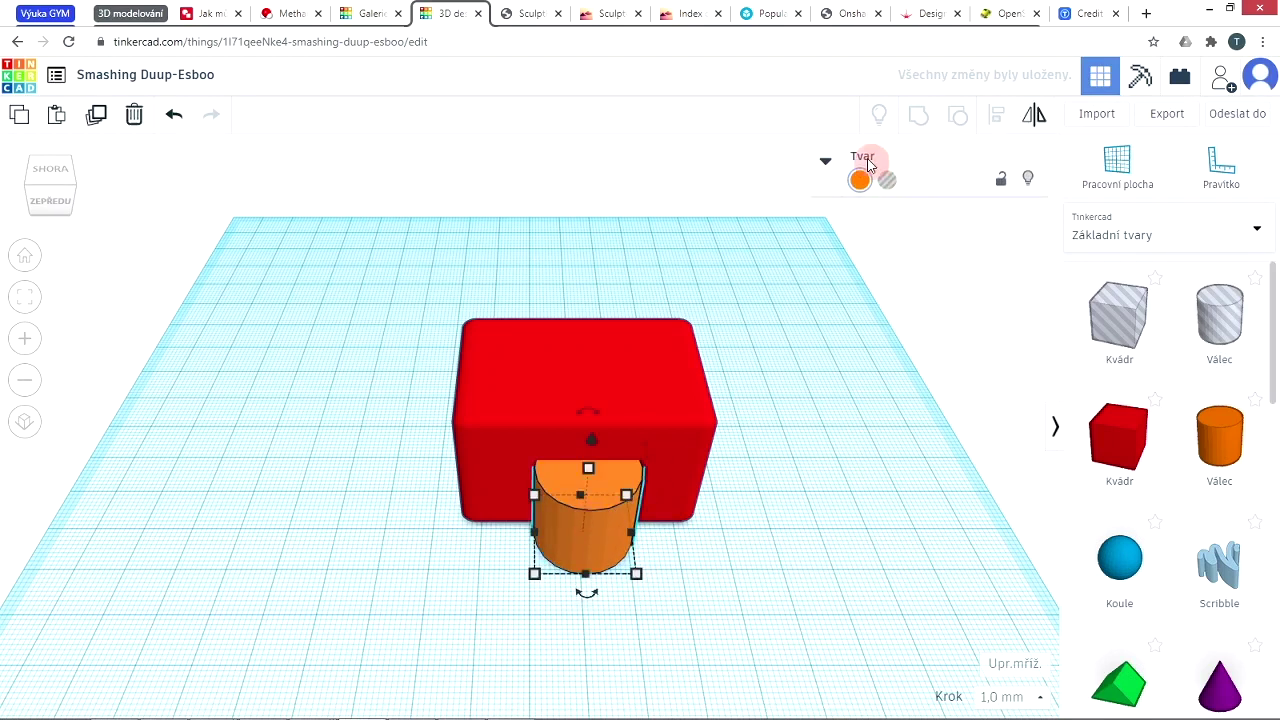
pyautogui.moveTo(960, 274)
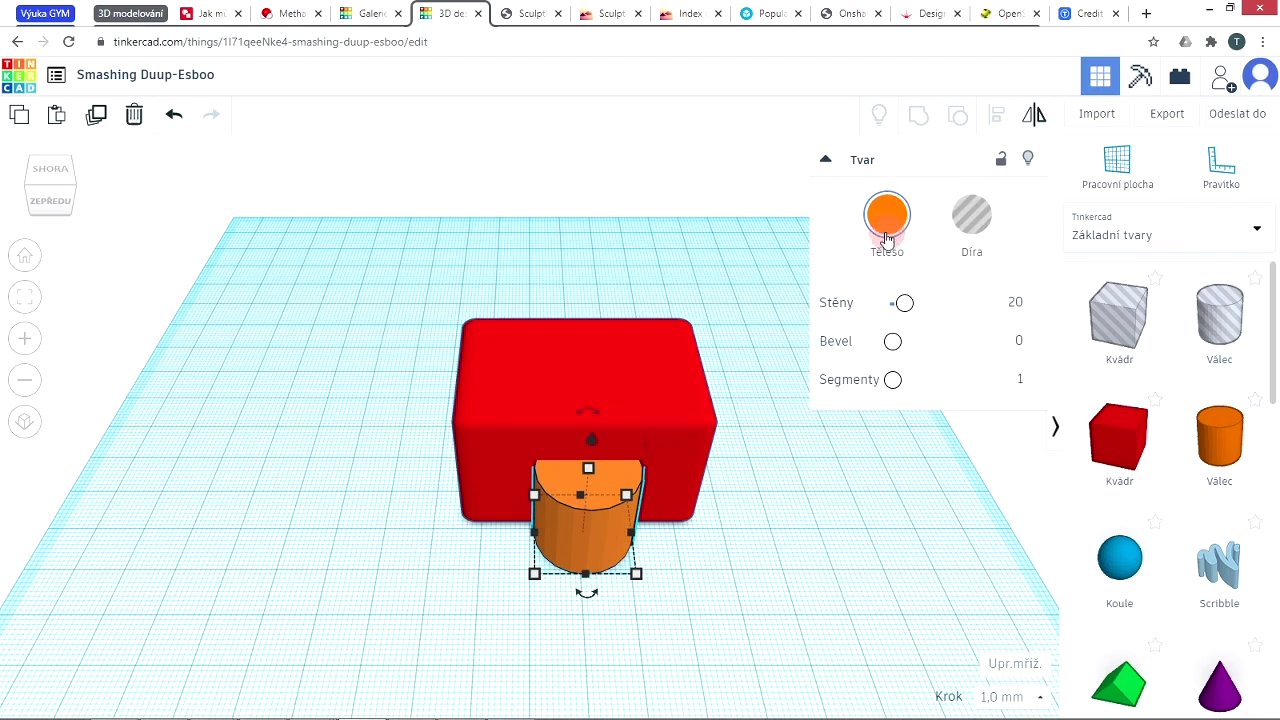
pyautogui.click(979, 223)
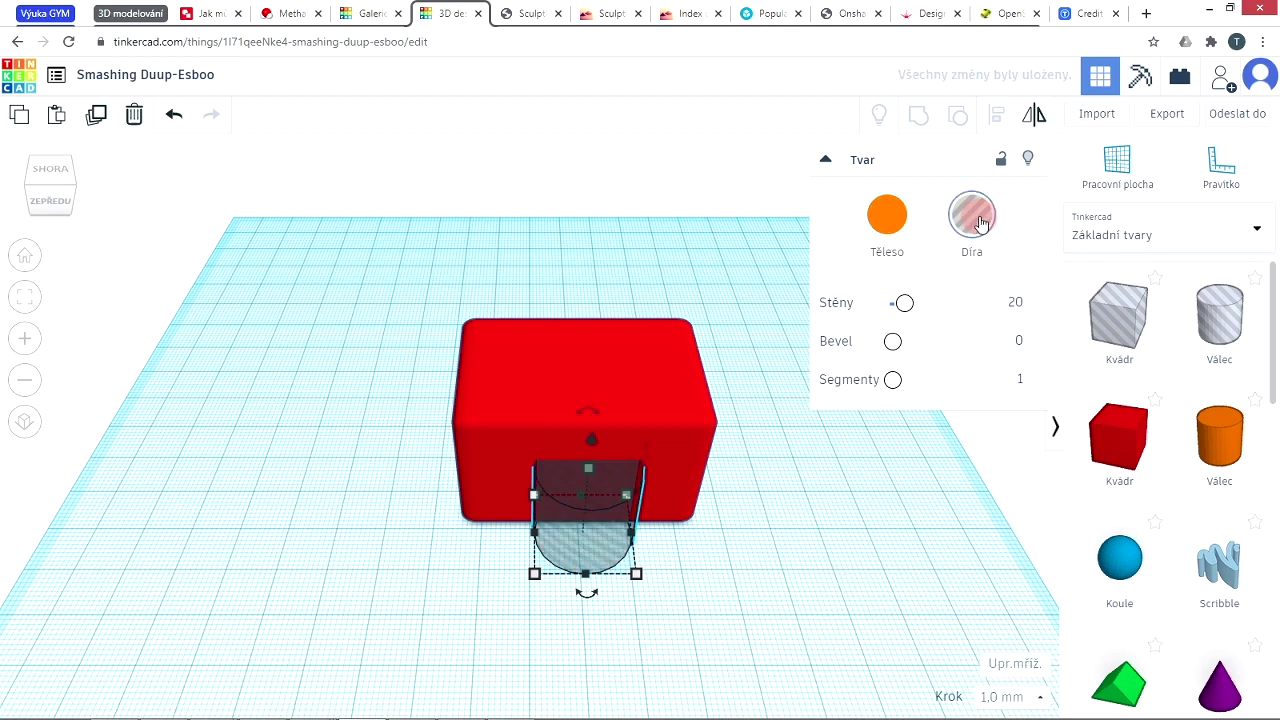
pyautogui.click(877, 528)
# Step: Group the red box with the cylindrical hole to cut a rounded notch into the front face, and inspect the cut
pyautogui.moveTo(419, 258); pyautogui.dragTo(816, 611)
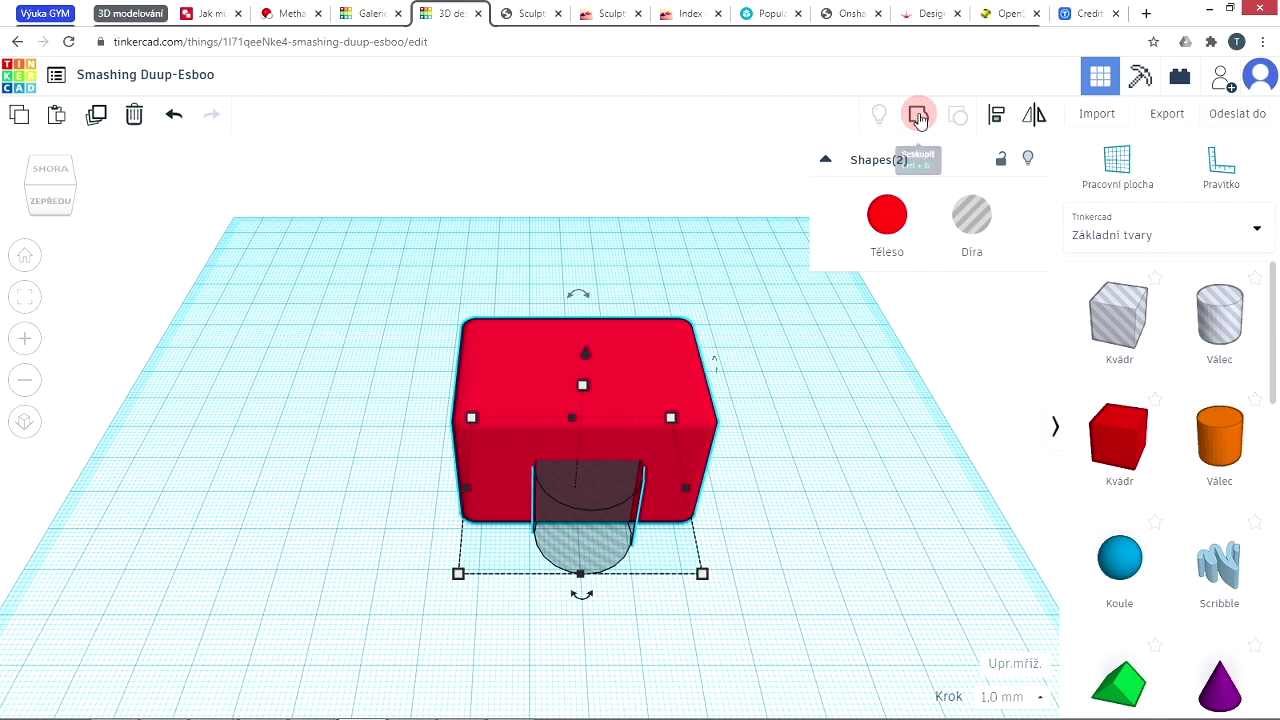
pyautogui.click(898, 438)
pyautogui.hotkey('ctrl', 'a')
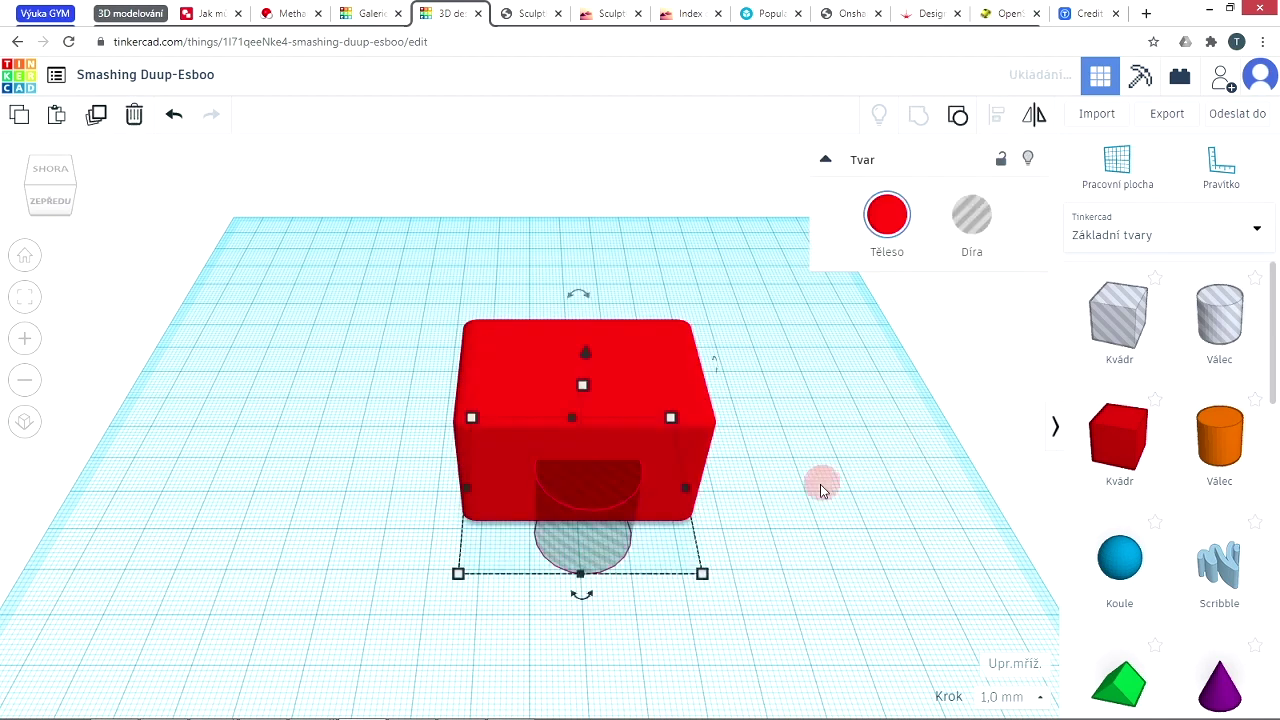
pyautogui.hotkey('ctrl', 'g')
pyautogui.click(733, 555)
pyautogui.moveTo(570, 568)
pyautogui.mouseDown(button='right')
pyautogui.moveTo(573, 550)
pyautogui.moveTo(577, 577)
pyautogui.moveTo(568, 513)
pyautogui.moveTo(520, 506)
pyautogui.moveTo(392, 531)
pyautogui.moveTo(497, 523)
pyautogui.moveTo(532, 452)
pyautogui.moveTo(526, 571)
pyautogui.moveTo(580, 591)
pyautogui.moveTo(705, 588)
pyautogui.mouseUp(button='right')
pyautogui.scroll(-3, 533, 426)
pyautogui.scroll(4, 533, 426)
pyautogui.click(828, 555)
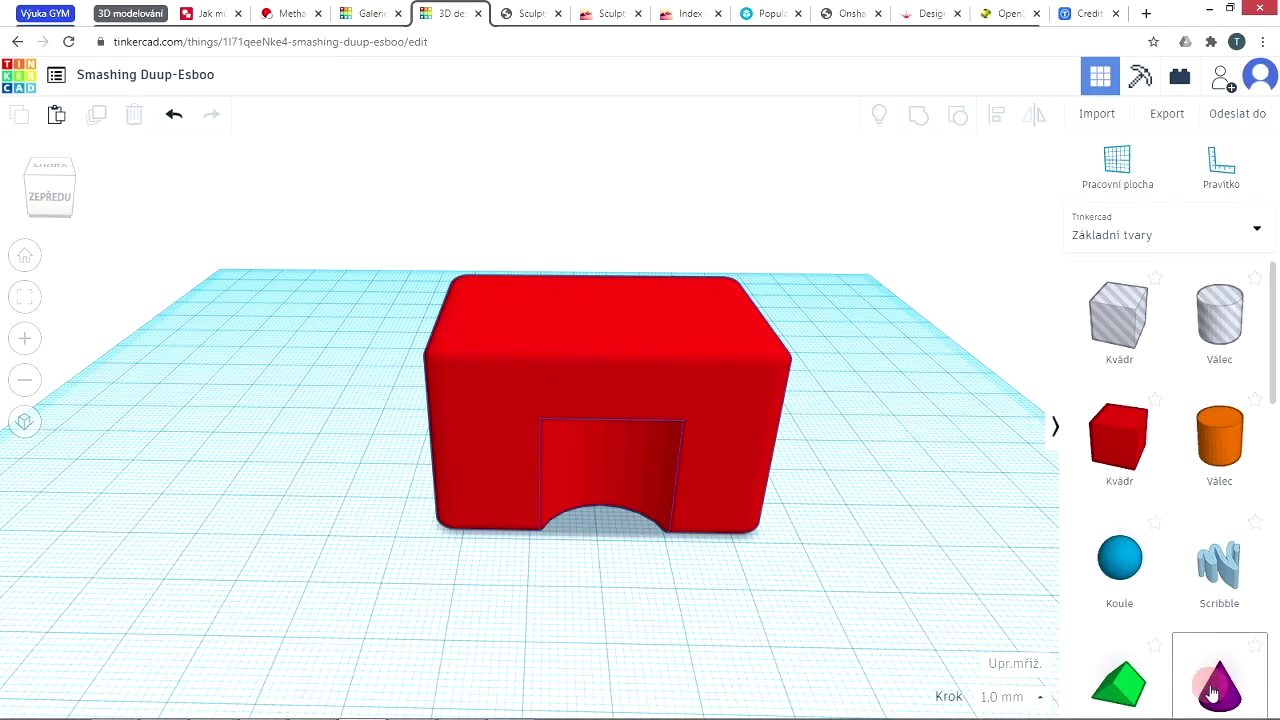
# Step: Position a purple cone over the middle of the red box, raised 32 mm above the workplane
pyautogui.moveTo(1219, 685); pyautogui.dragTo(339, 482)
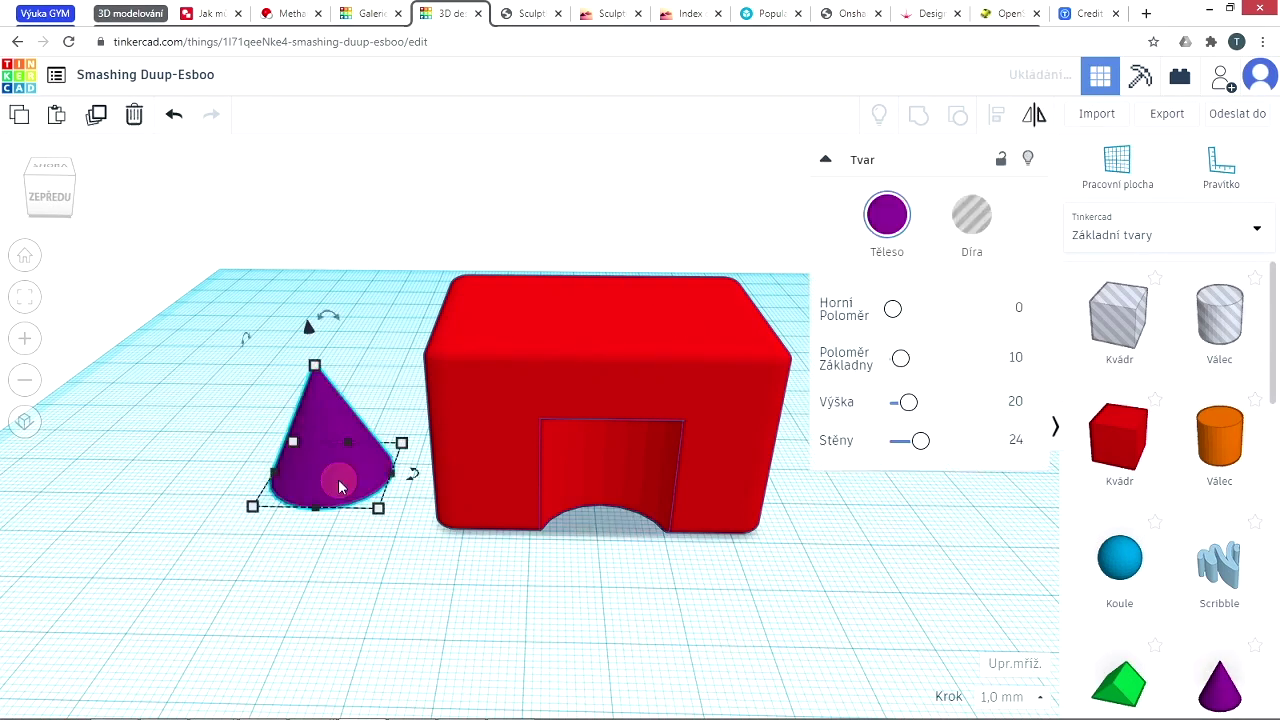
pyautogui.moveTo(310, 330); pyautogui.dragTo(257, 101)
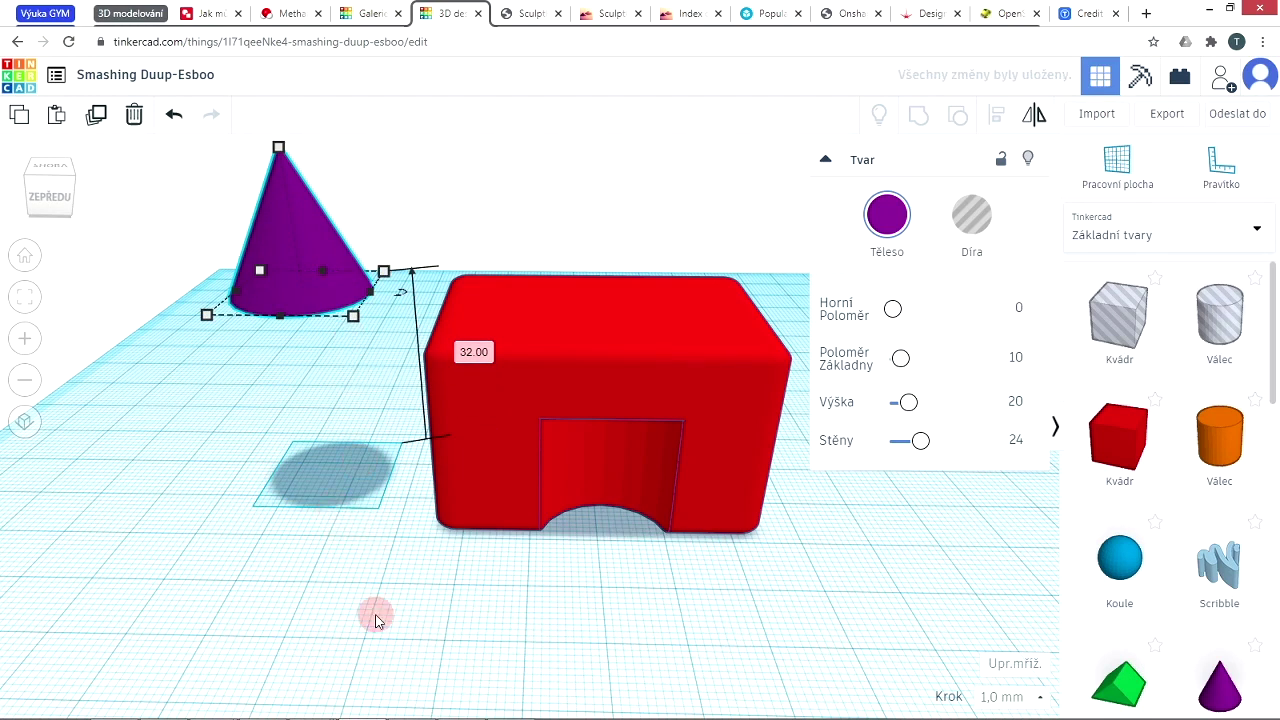
pyautogui.moveTo(297, 251); pyautogui.dragTo(631, 271)
# Step: Compare the perspective and orthographic projections of the model from the front (ZEPŘEDU), and leave it in orthographic
pyautogui.click(48, 195)
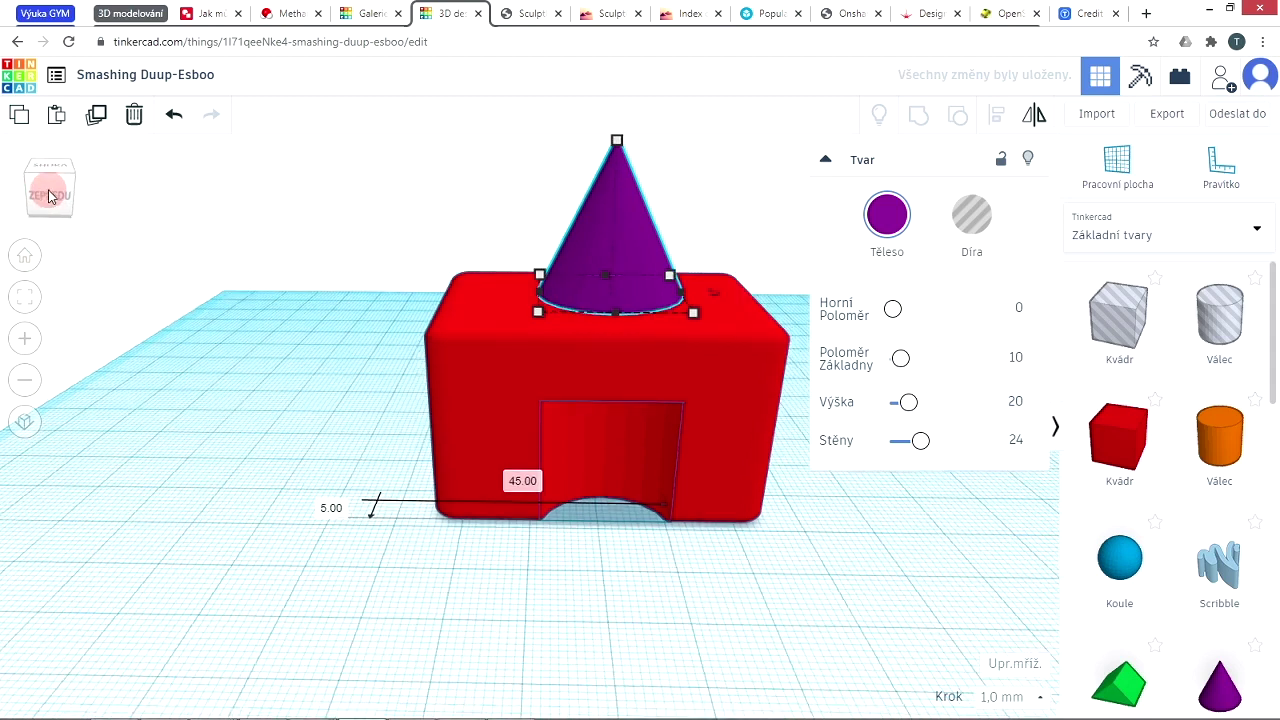
pyautogui.click(50, 198)
pyautogui.scroll(1, 212, 445)
pyautogui.click(25, 421)
pyautogui.scroll(1, 487, 685)
pyautogui.scroll(1, 487, 683)
pyautogui.scroll(-1, 590, 274)
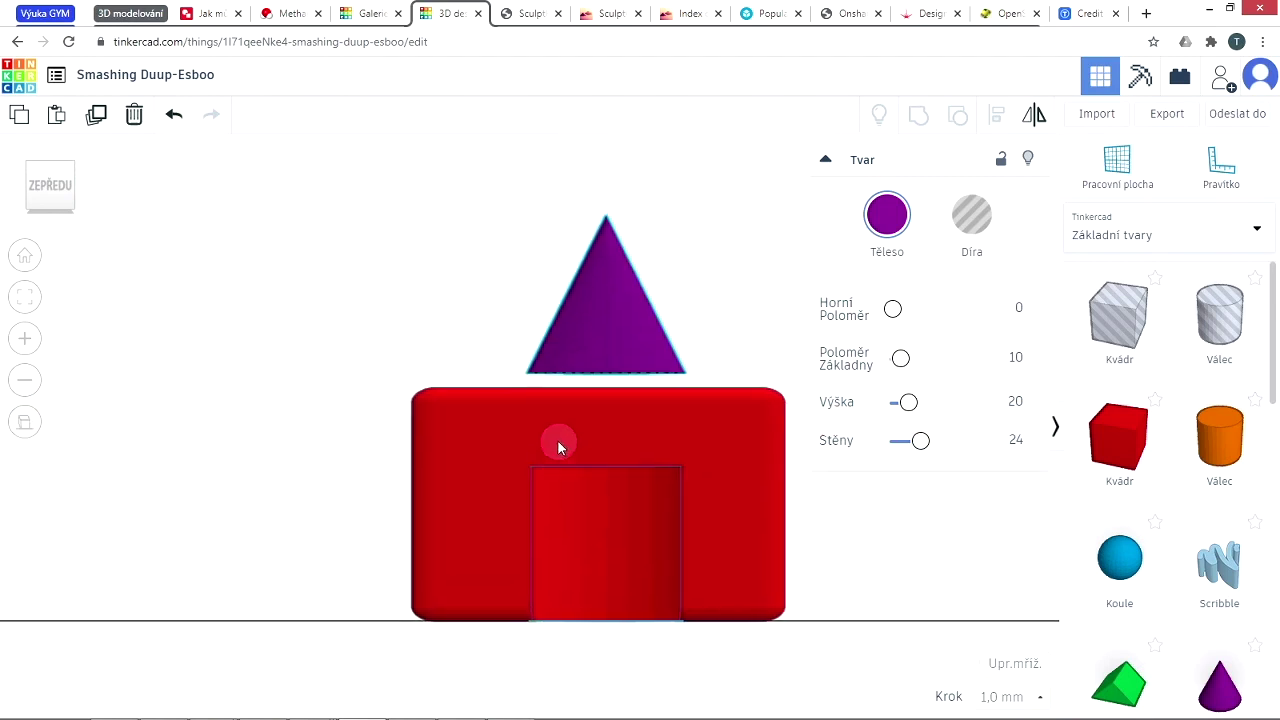
pyautogui.click(27, 421)
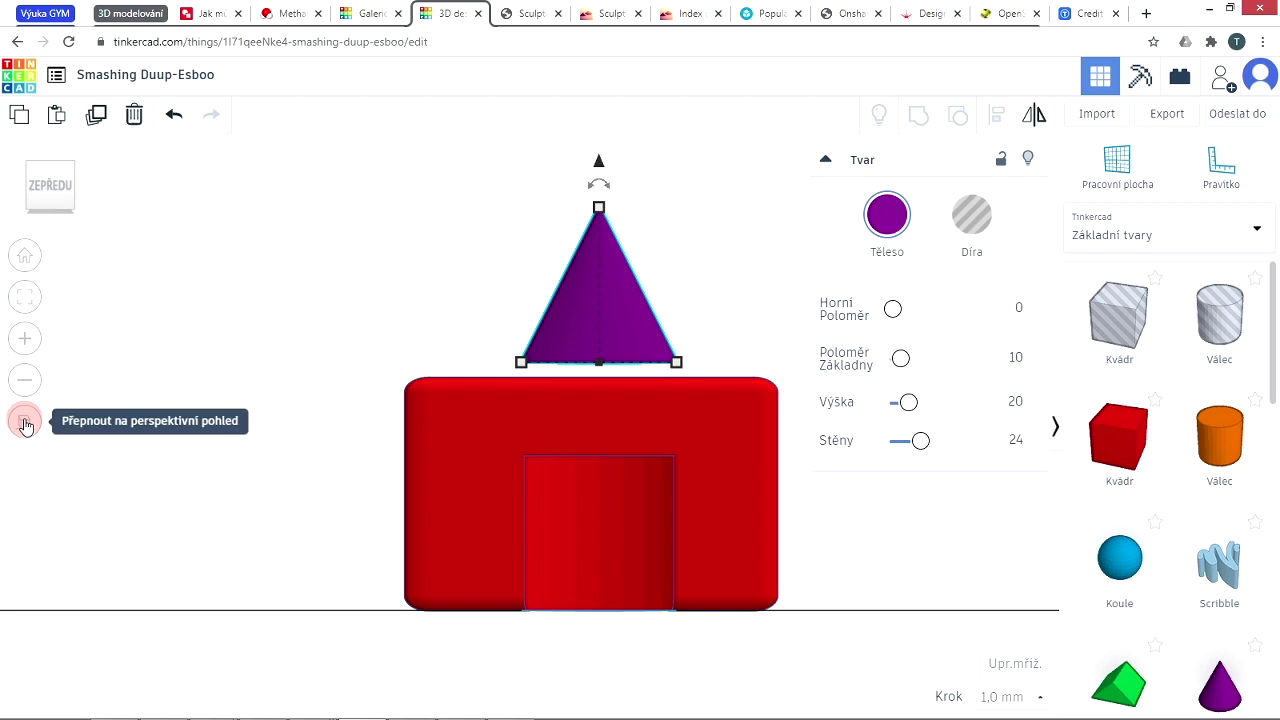
pyautogui.click(25, 423)
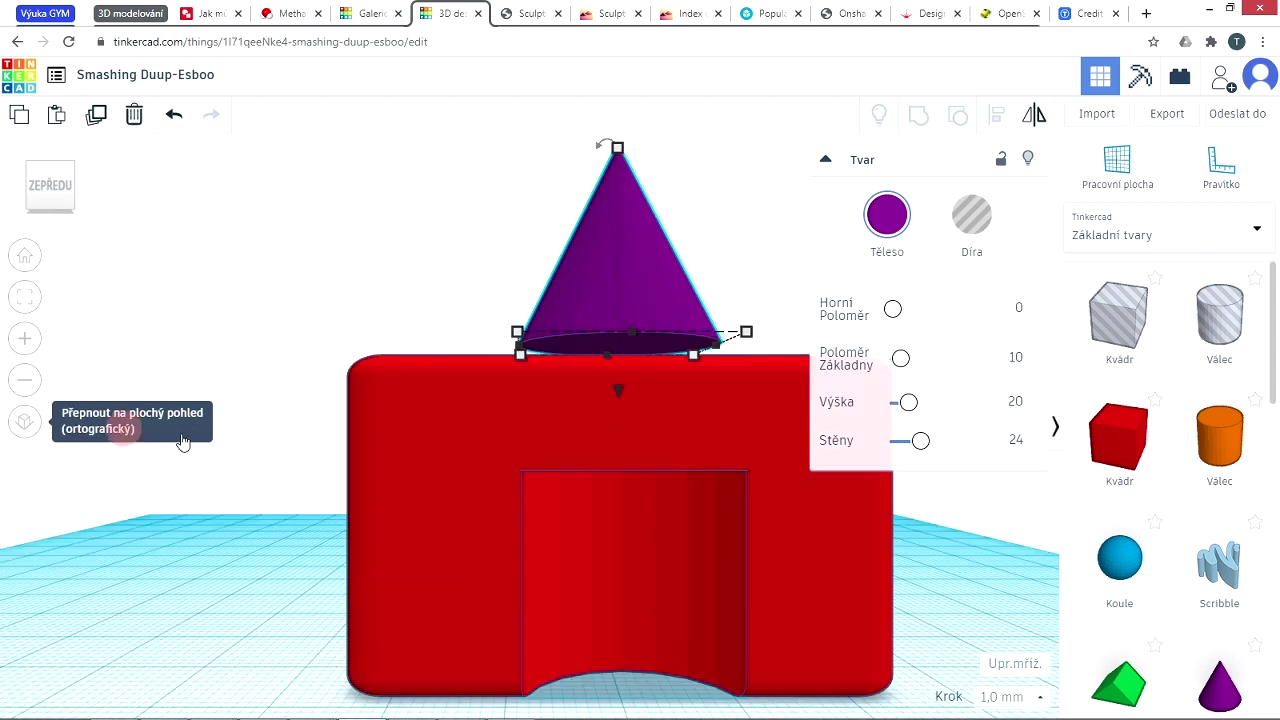
pyautogui.click(27, 423)
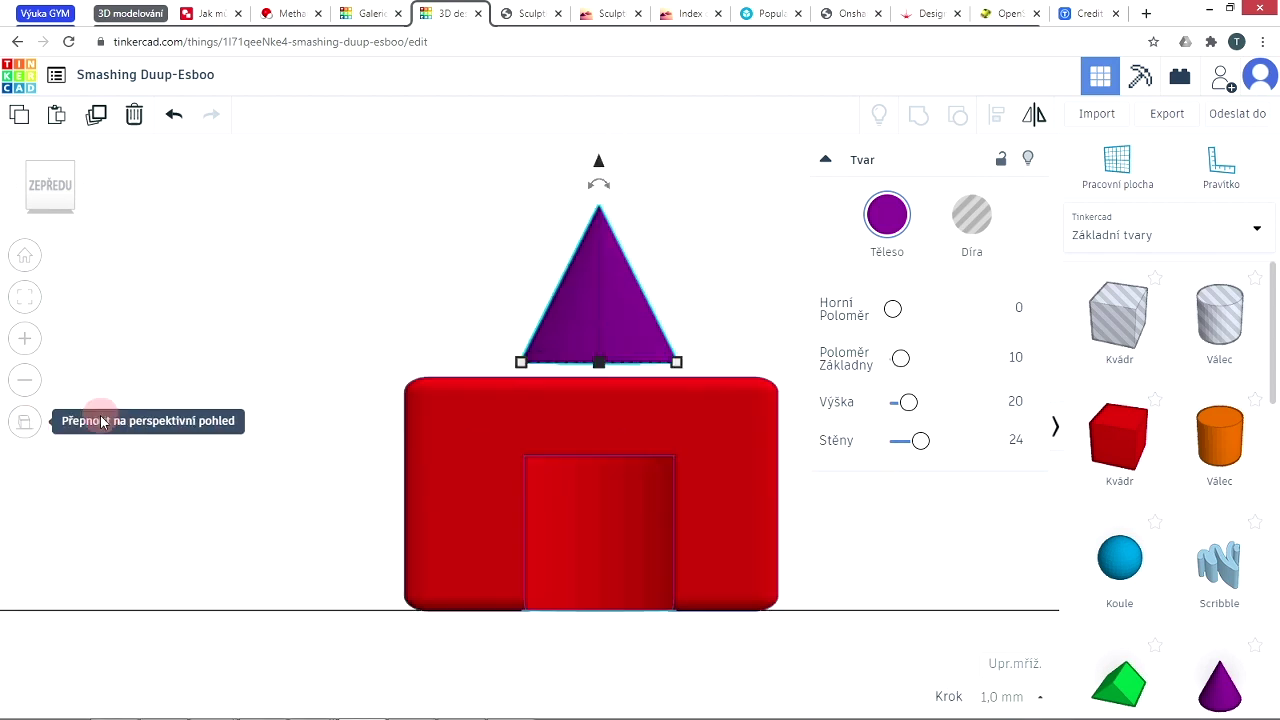
# Step: Lower the purple cone by 2 mm onto the top of the red box
pyautogui.moveTo(599, 166)
pyautogui.mouseDown()
pyautogui.moveTo(600, 191)
pyautogui.moveTo(598, 177)
pyautogui.mouseUp()
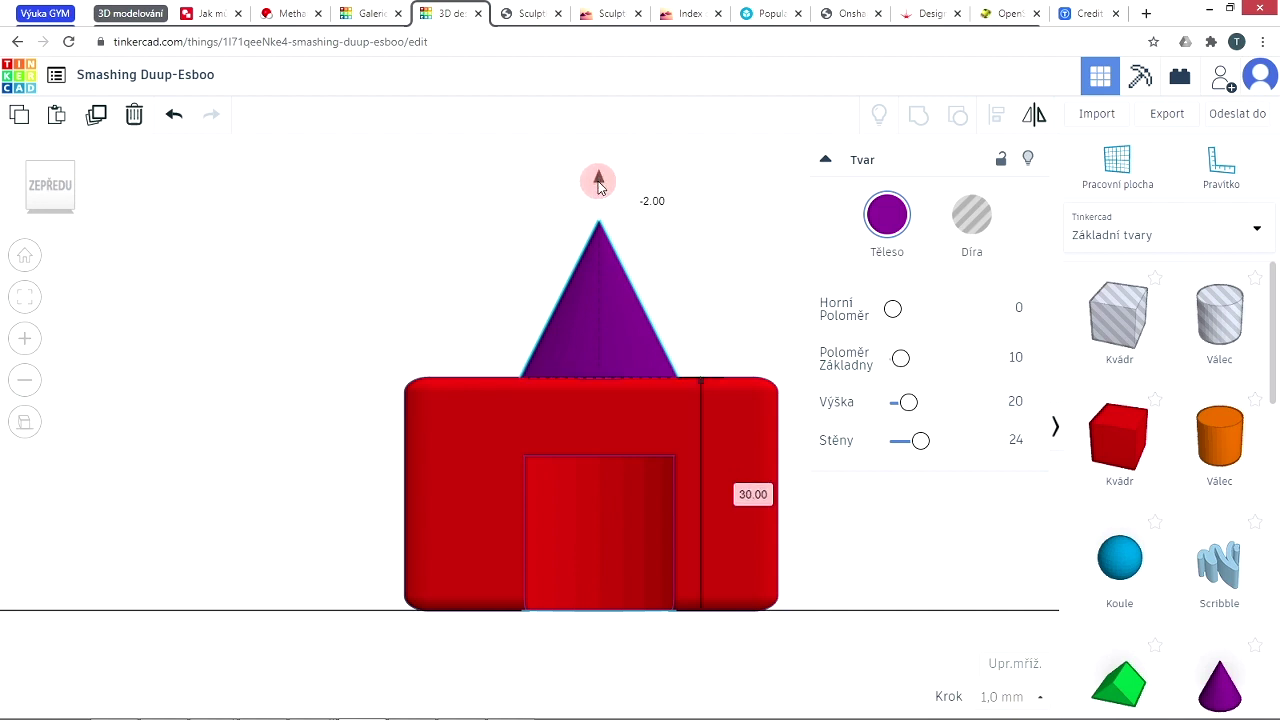
pyautogui.click(318, 436)
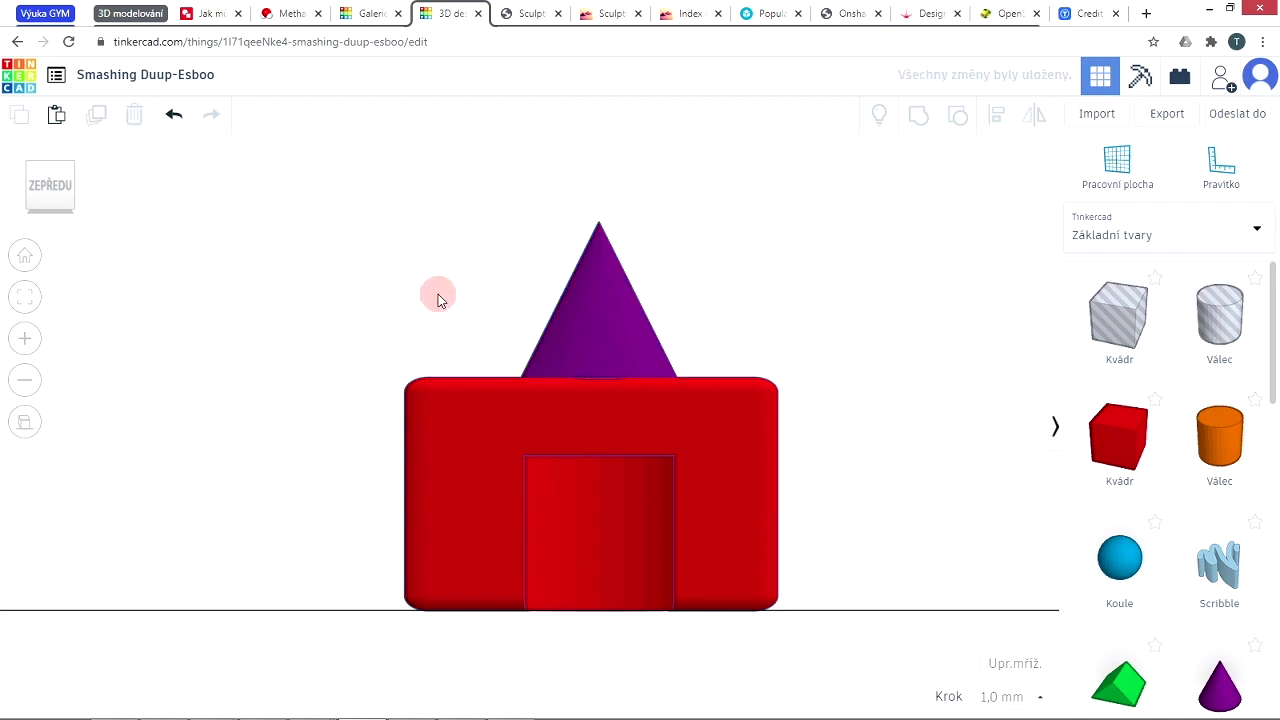
pyautogui.click(250, 286)
# Step: Move the purple cone 4 mm towards the front face of the red box
pyautogui.click(25, 256)
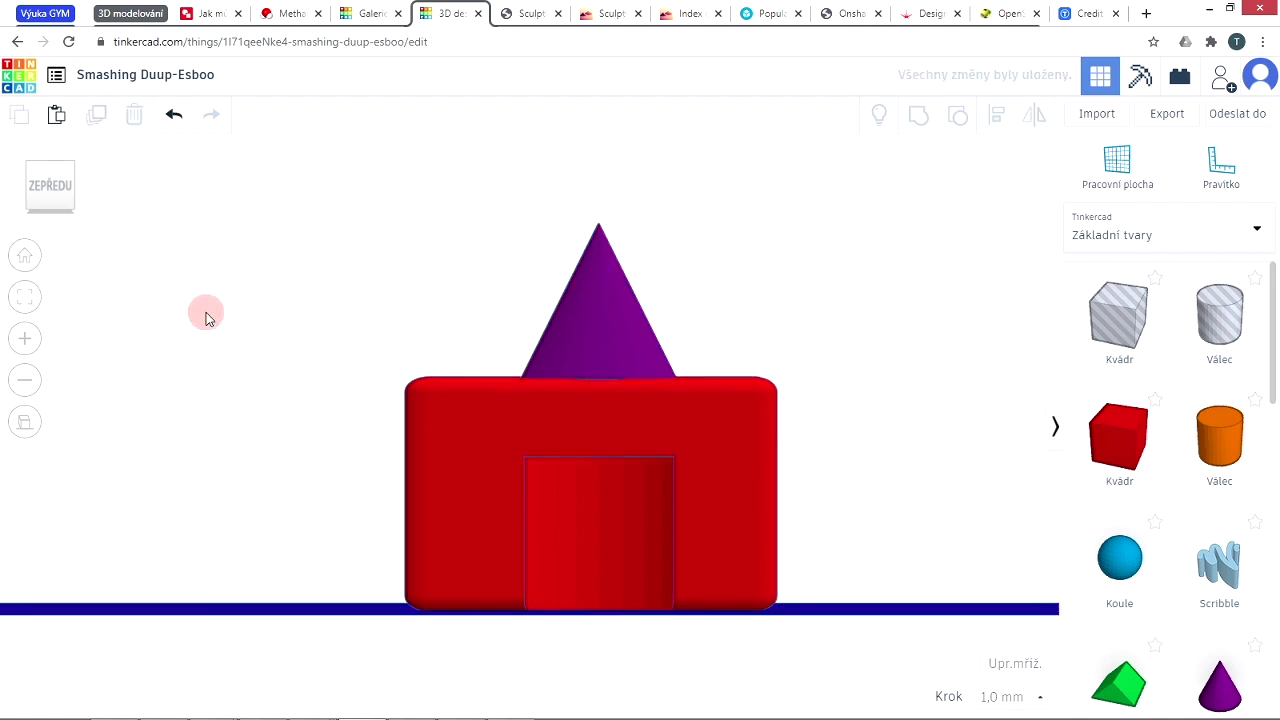
pyautogui.click(677, 431)
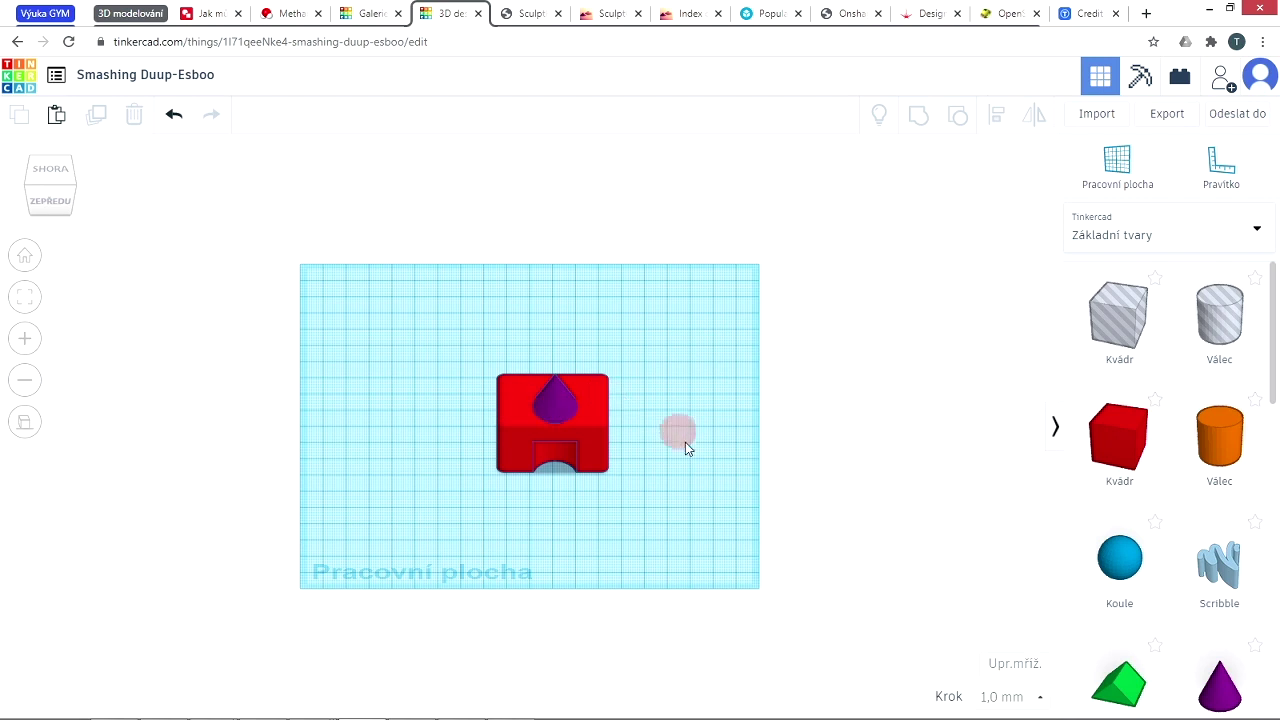
pyautogui.moveTo(705, 464); pyautogui.dragTo(453, 460, button='right')
pyautogui.click(497, 401)
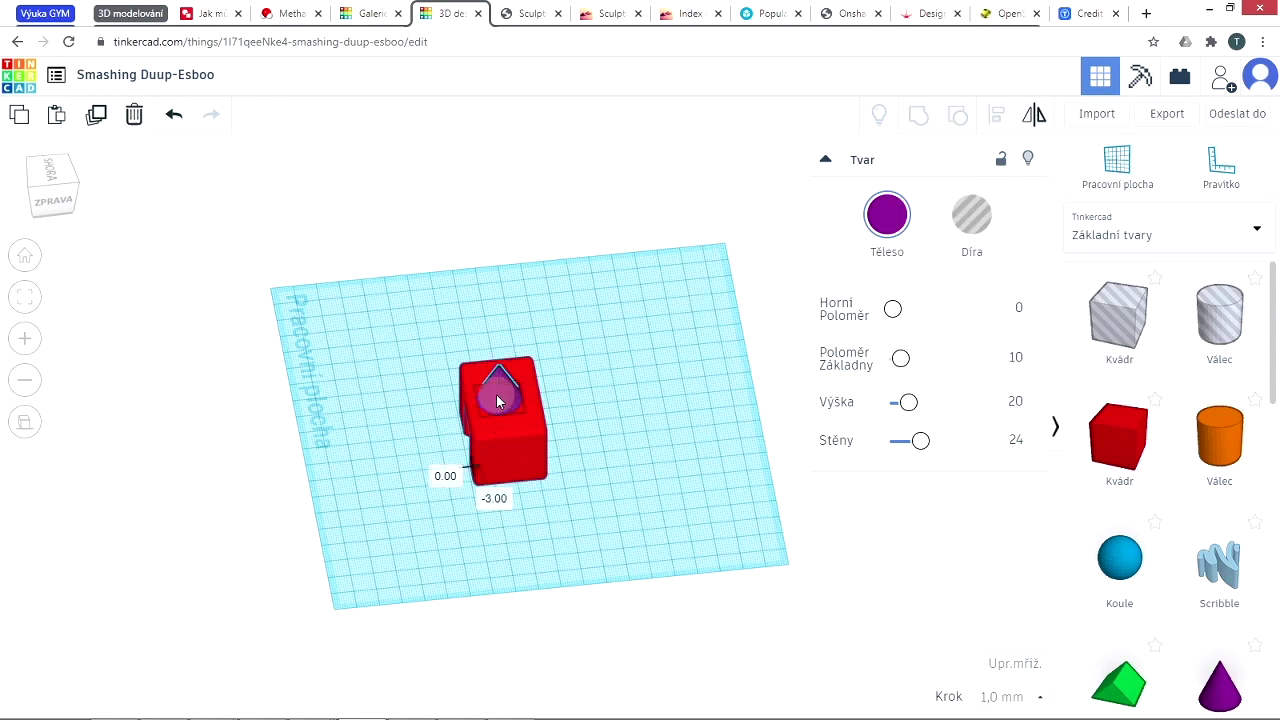
pyautogui.press('Left')
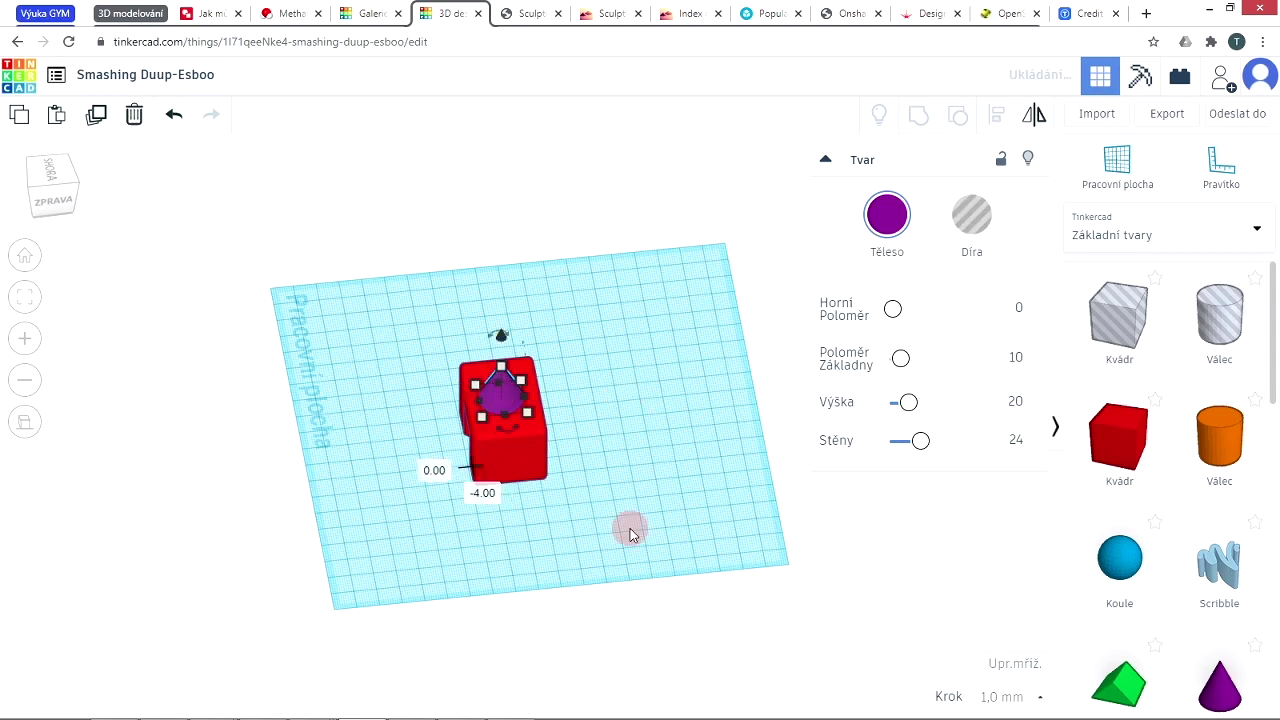
pyautogui.click(626, 528)
pyautogui.moveTo(393, 565); pyautogui.dragTo(573, 326, button='right')
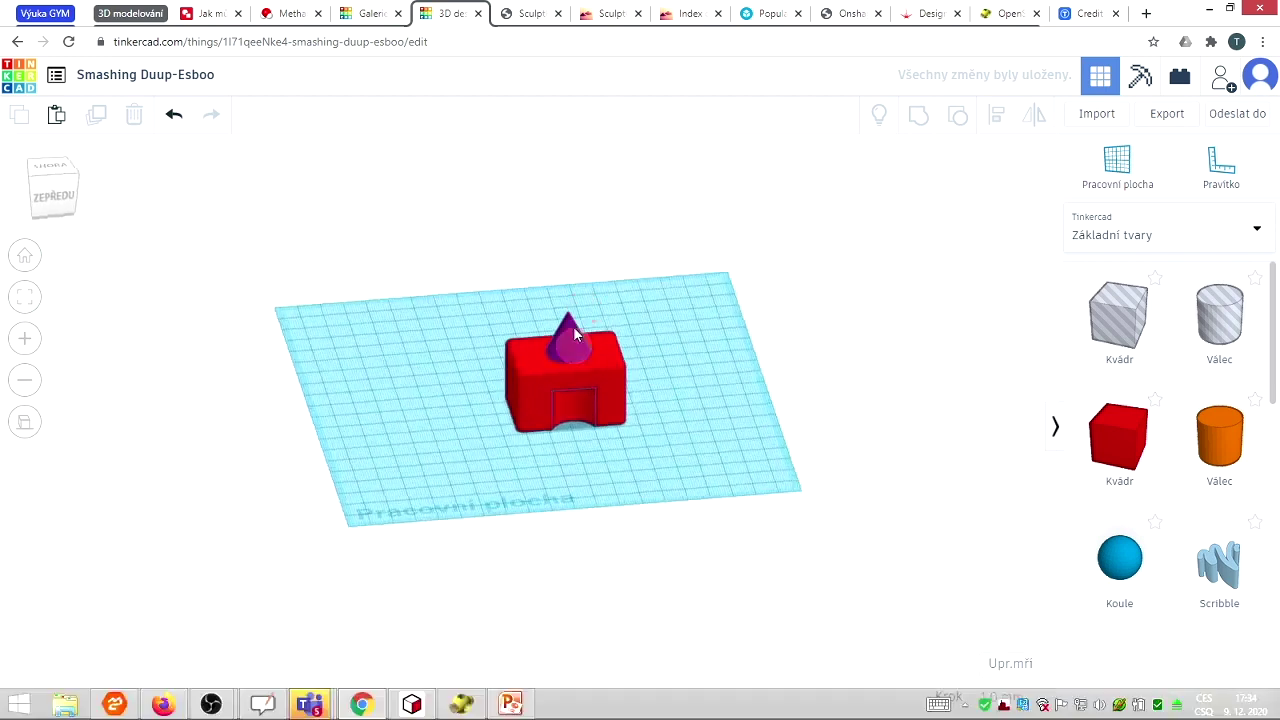
# Step: Group the purple cone and the notched red box into a single shape, and select the combined shape
pyautogui.scroll(-3, 575, 335)
pyautogui.scroll(5, 562, 349)
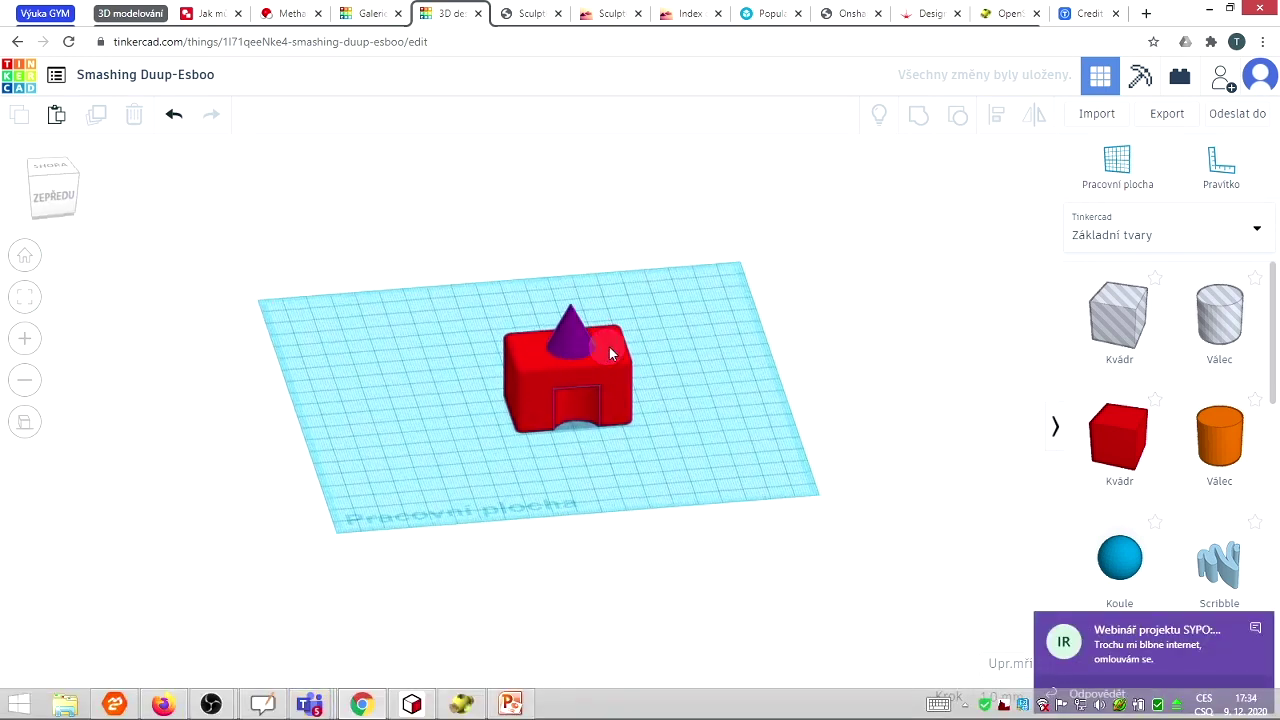
pyautogui.scroll(2, 599, 358)
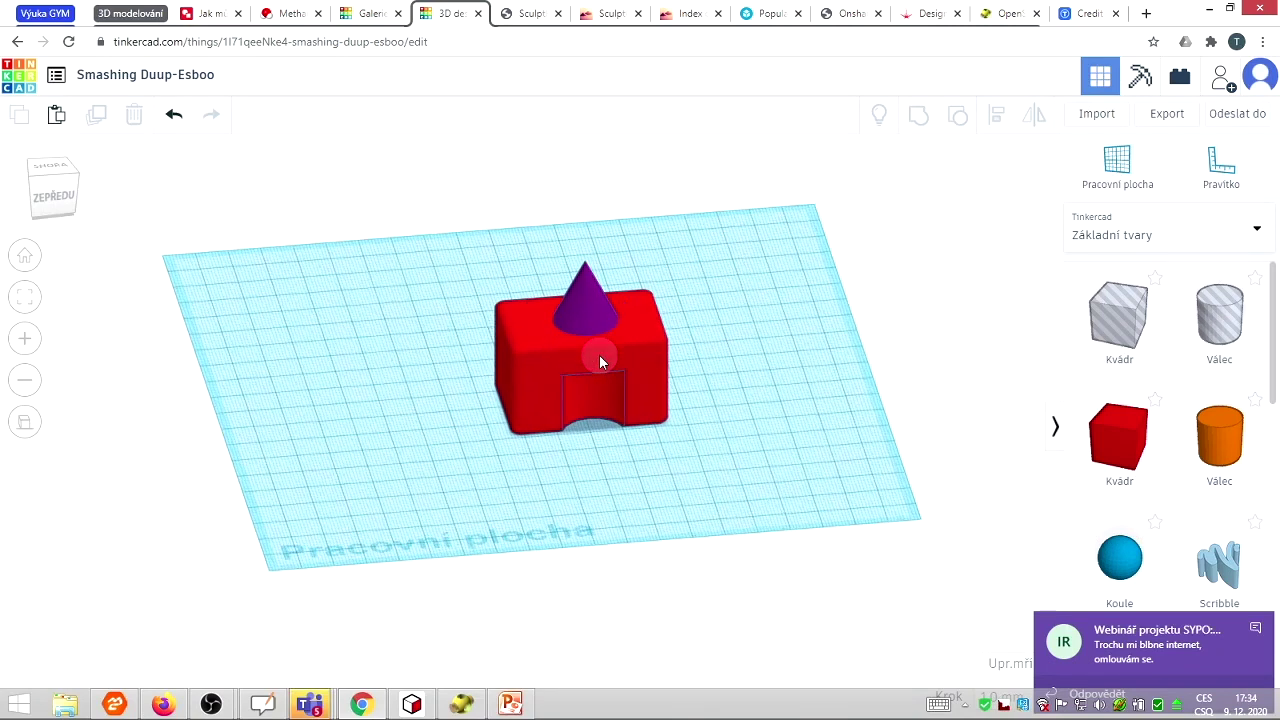
pyautogui.scroll(2, 441, 475)
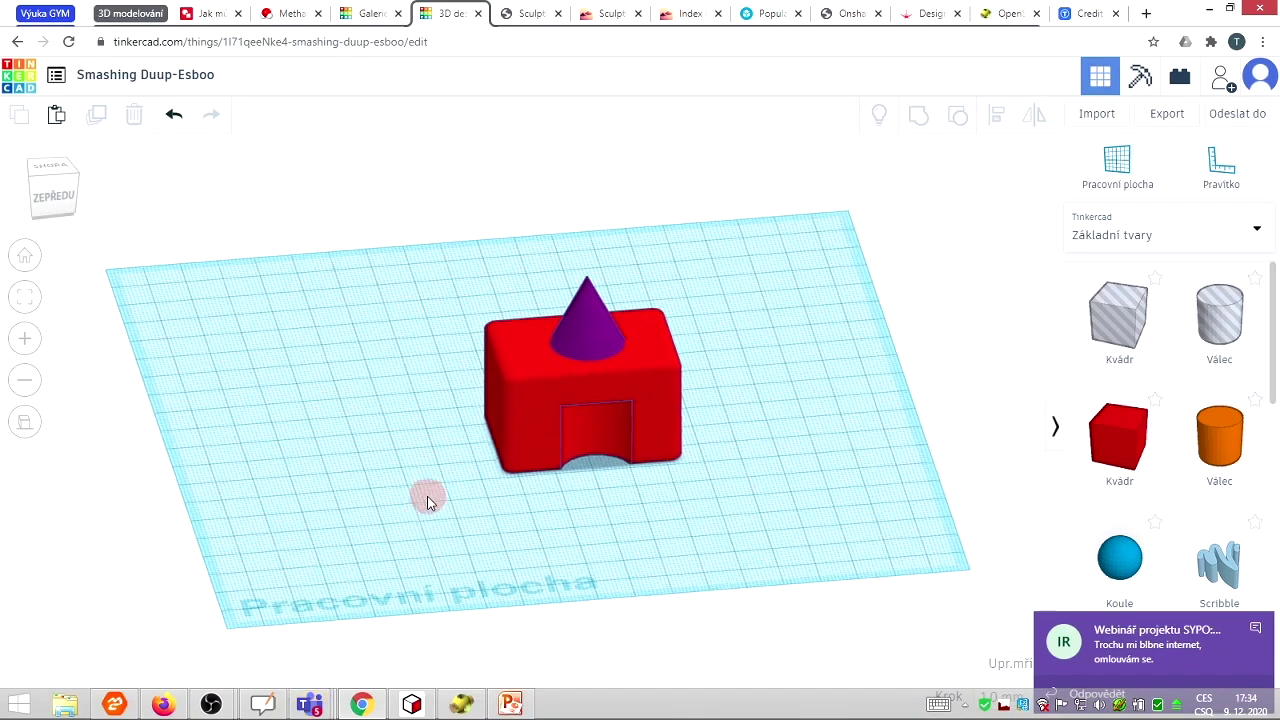
pyautogui.scroll(2, 441, 475)
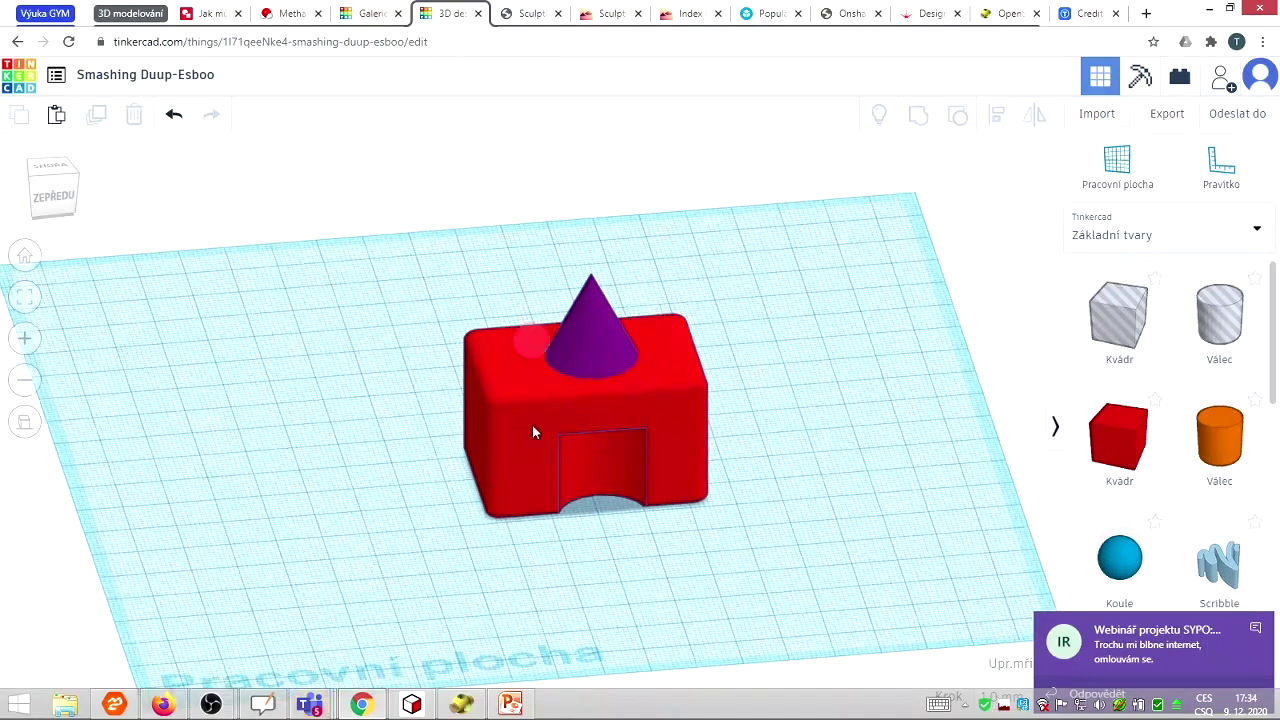
pyautogui.moveTo(410, 221); pyautogui.dragTo(761, 554)
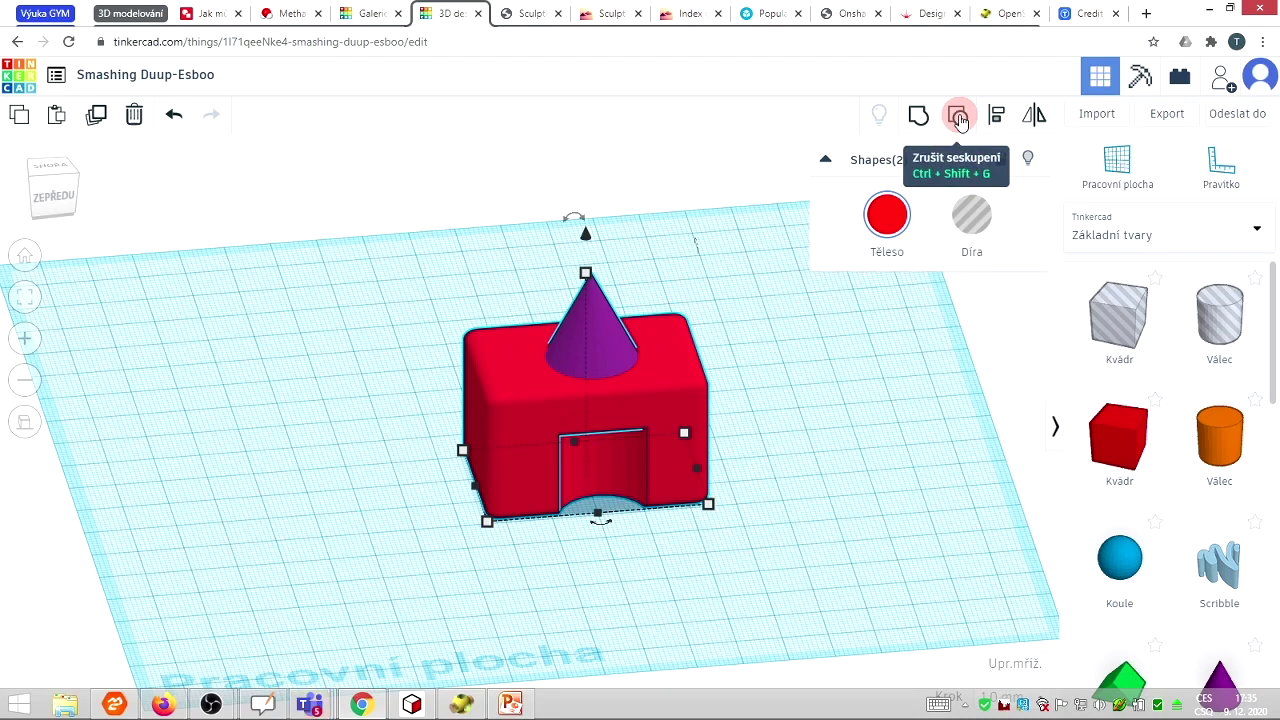
pyautogui.click(920, 121)
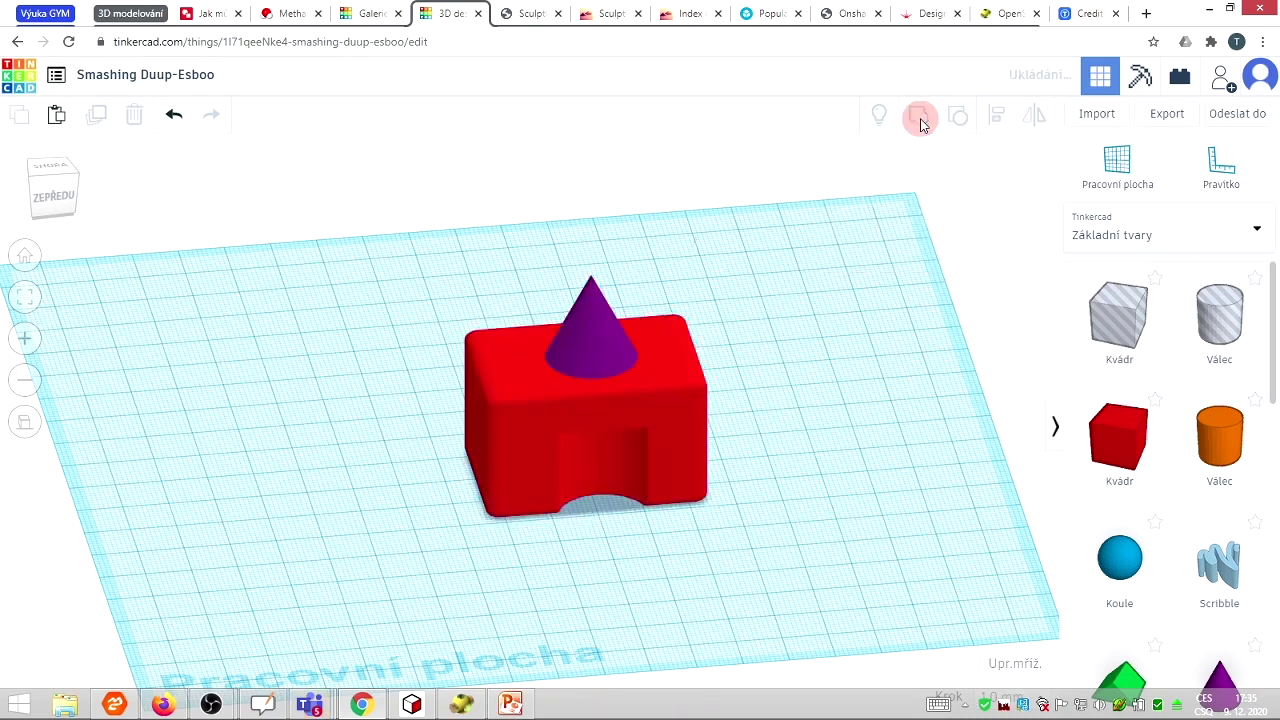
pyautogui.click(820, 378)
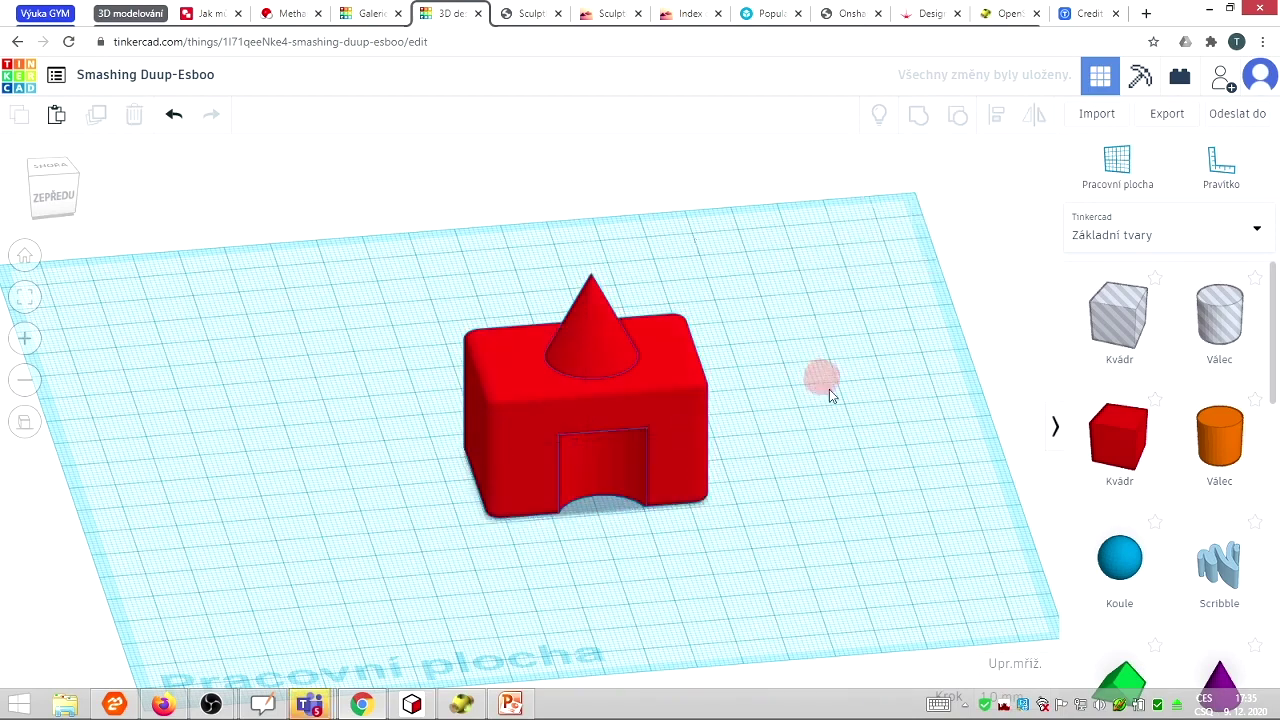
pyautogui.click(589, 393)
pyautogui.press('f')
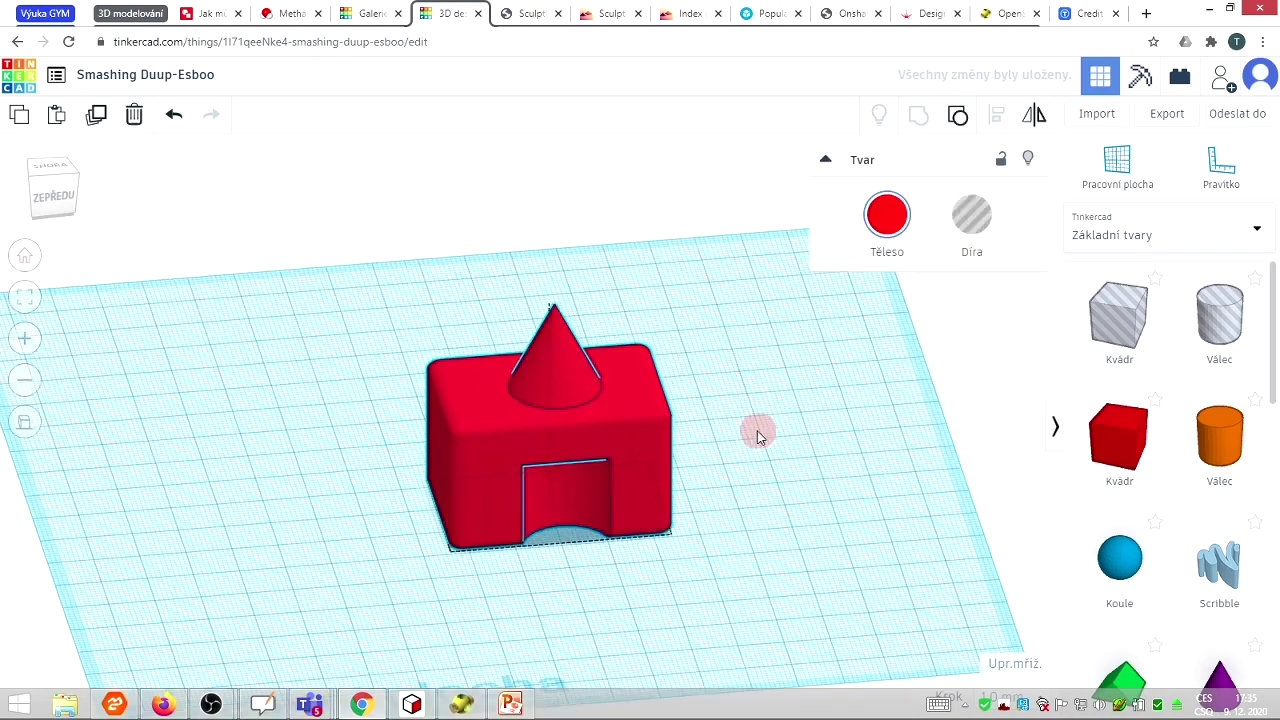
# Step: Undo the grouping of the cone and the notched red box
pyautogui.moveTo(737, 451); pyautogui.dragTo(618, 477, button='right')
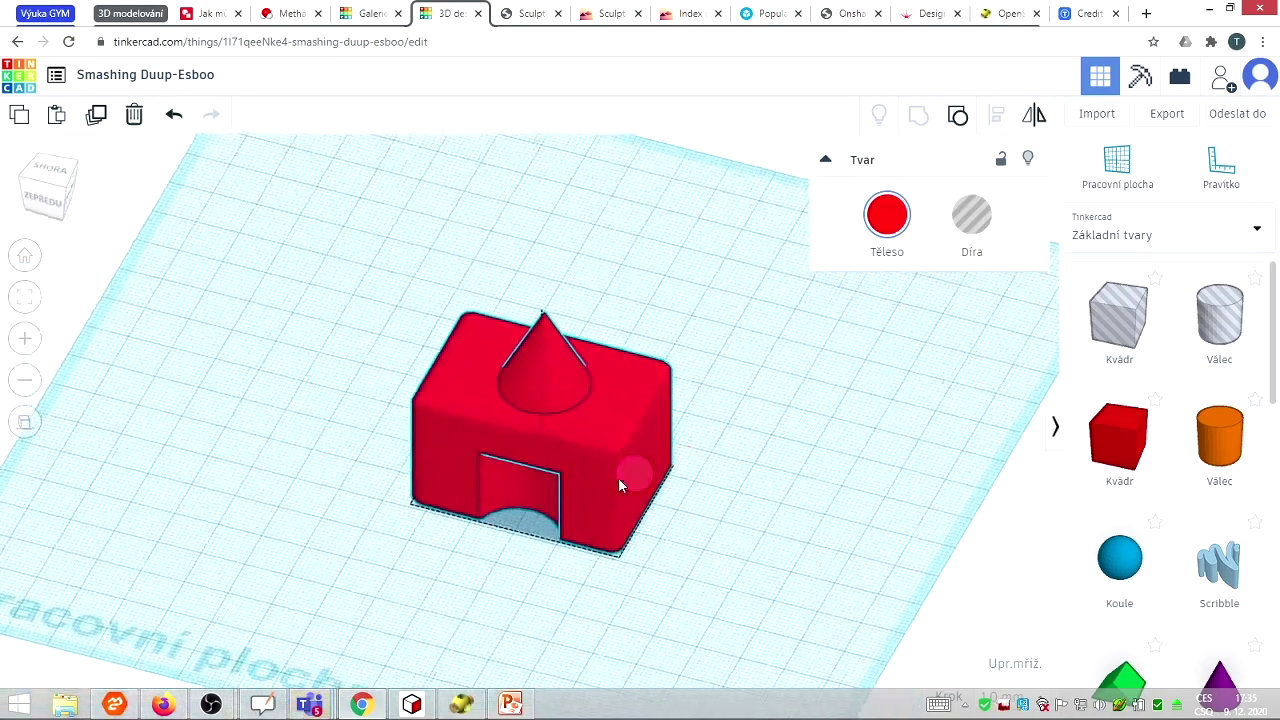
pyautogui.click(537, 400)
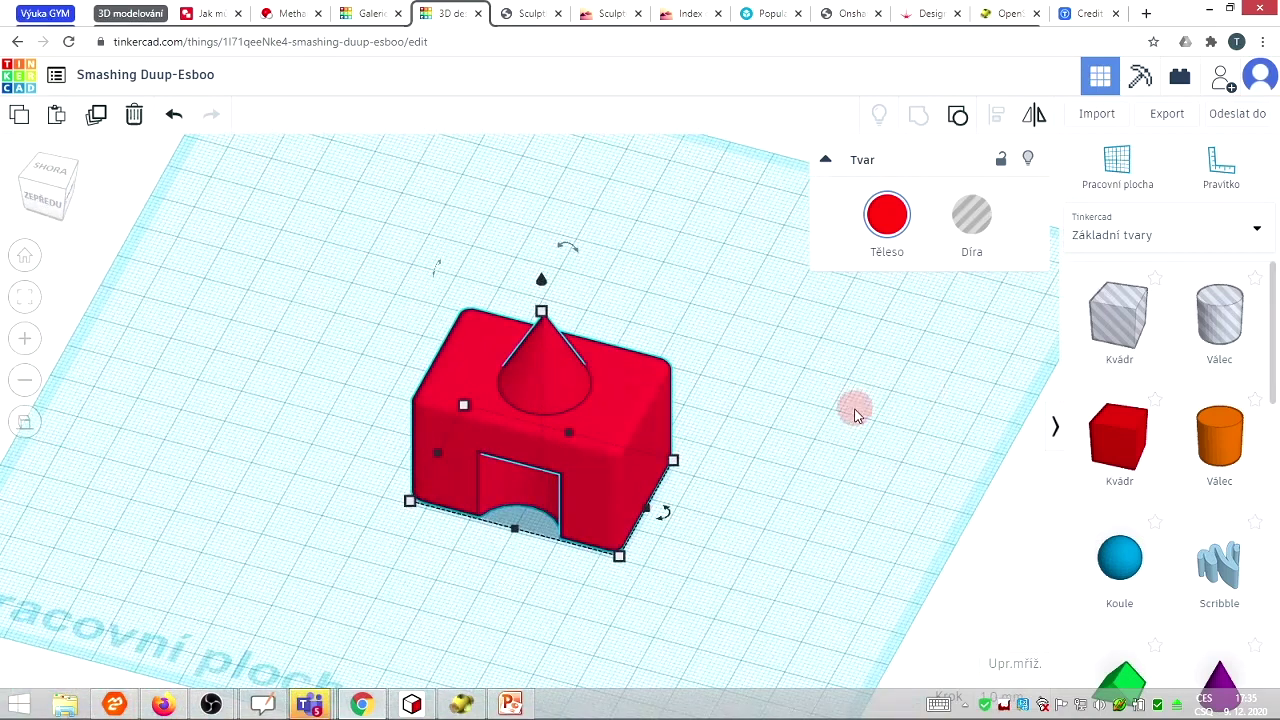
pyautogui.click(824, 435)
pyautogui.moveTo(785, 455); pyautogui.dragTo(840, 411, button='right')
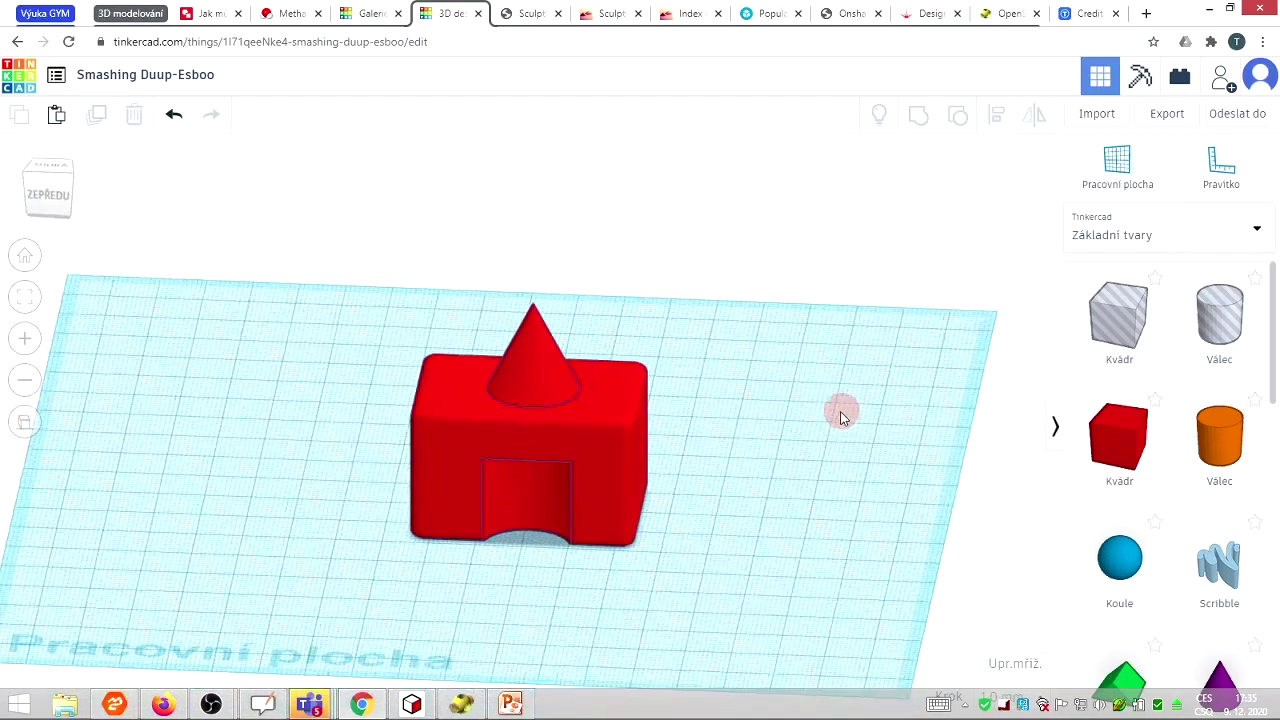
pyautogui.scroll(2, 884, 290)
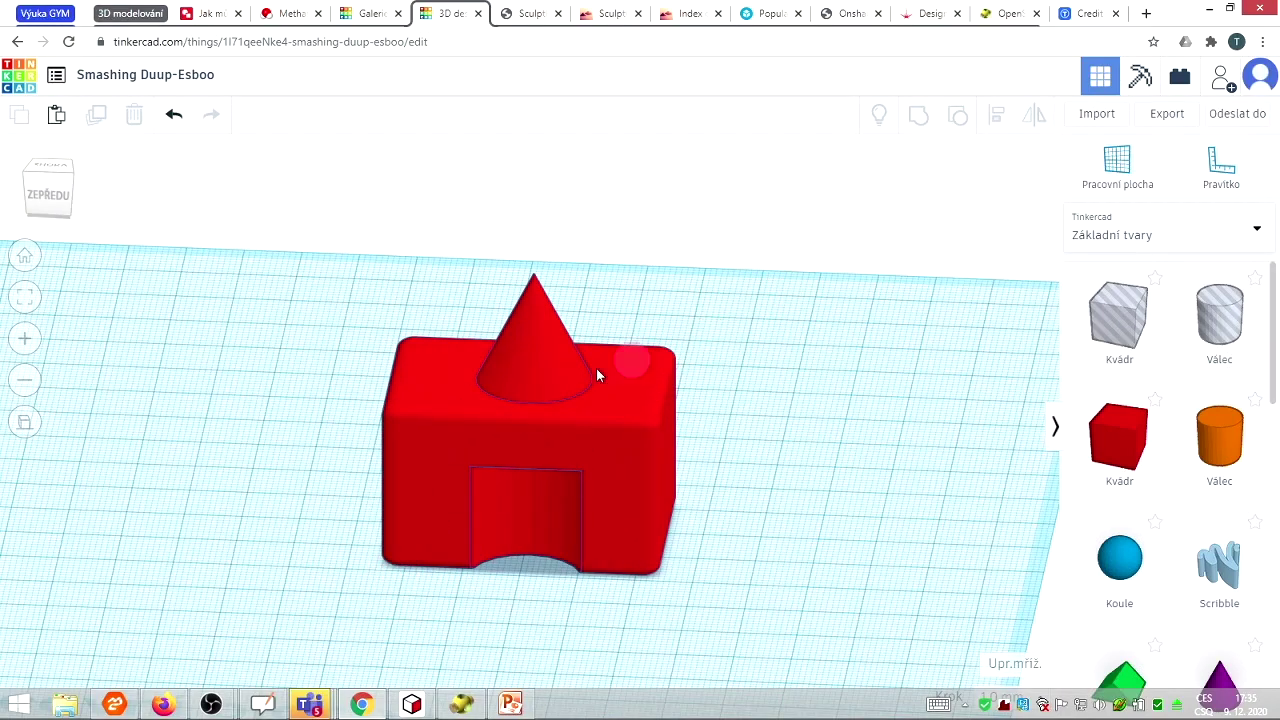
pyautogui.click(174, 114)
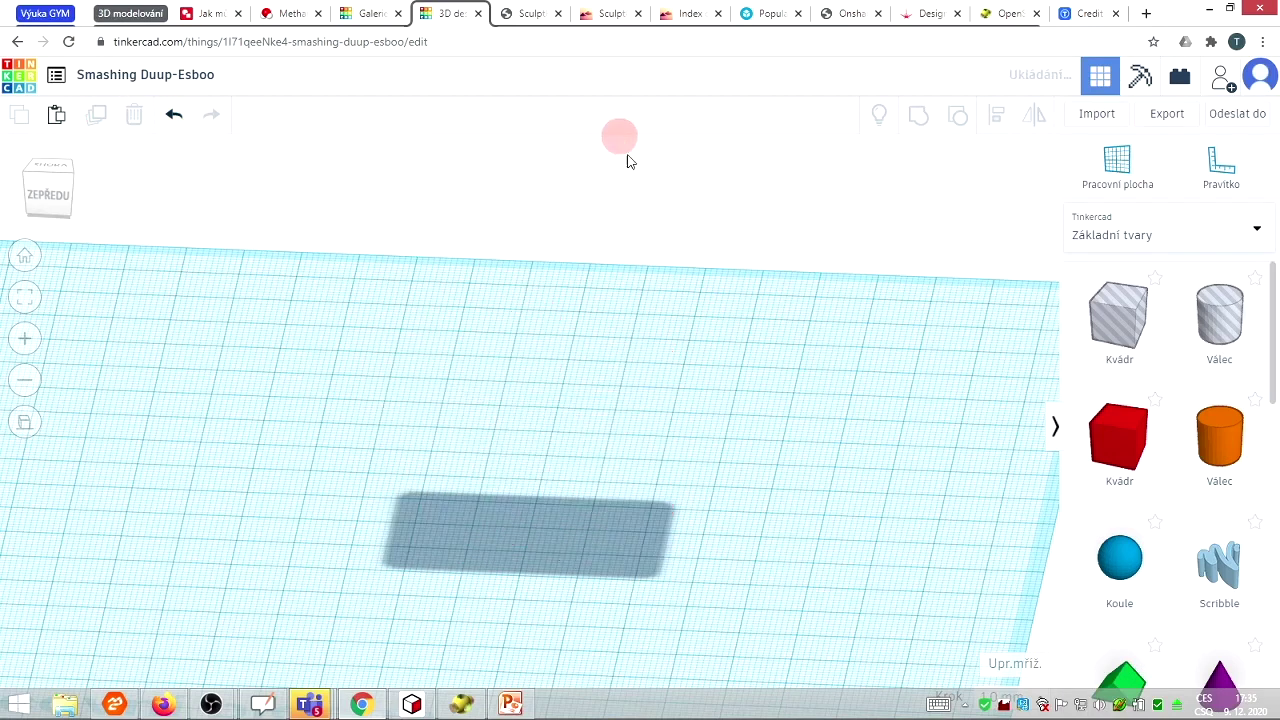
# Step: Select the purple cone and the red box, and align their centres along both the width and the depth of the box
pyautogui.moveTo(594, 427); pyautogui.dragTo(948, 374)
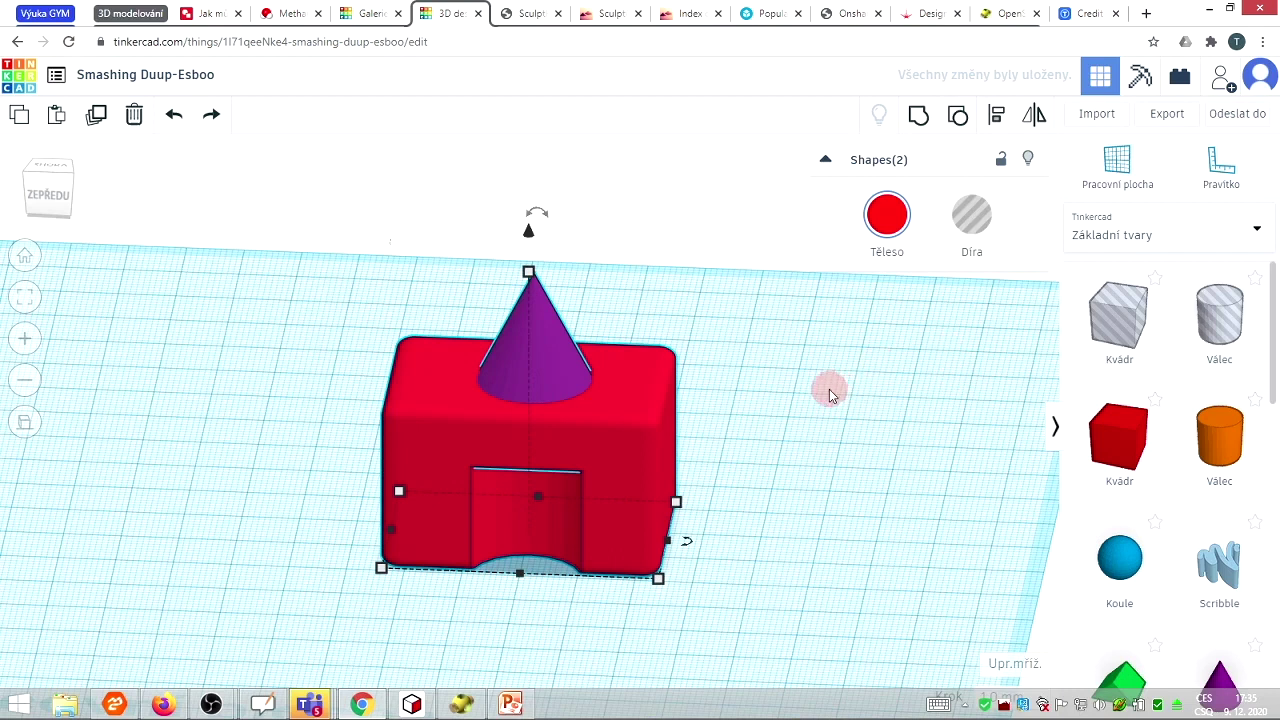
pyautogui.moveTo(829, 407); pyautogui.dragTo(853, 378, button='right')
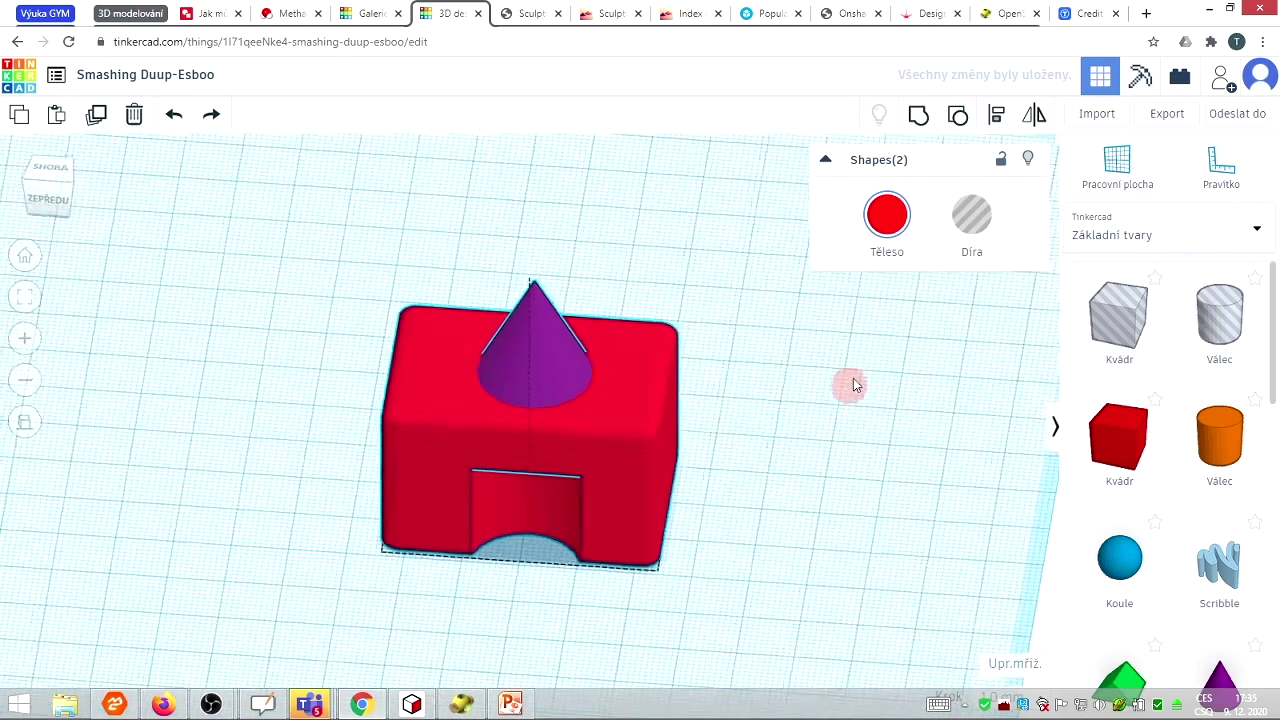
pyautogui.click(996, 117)
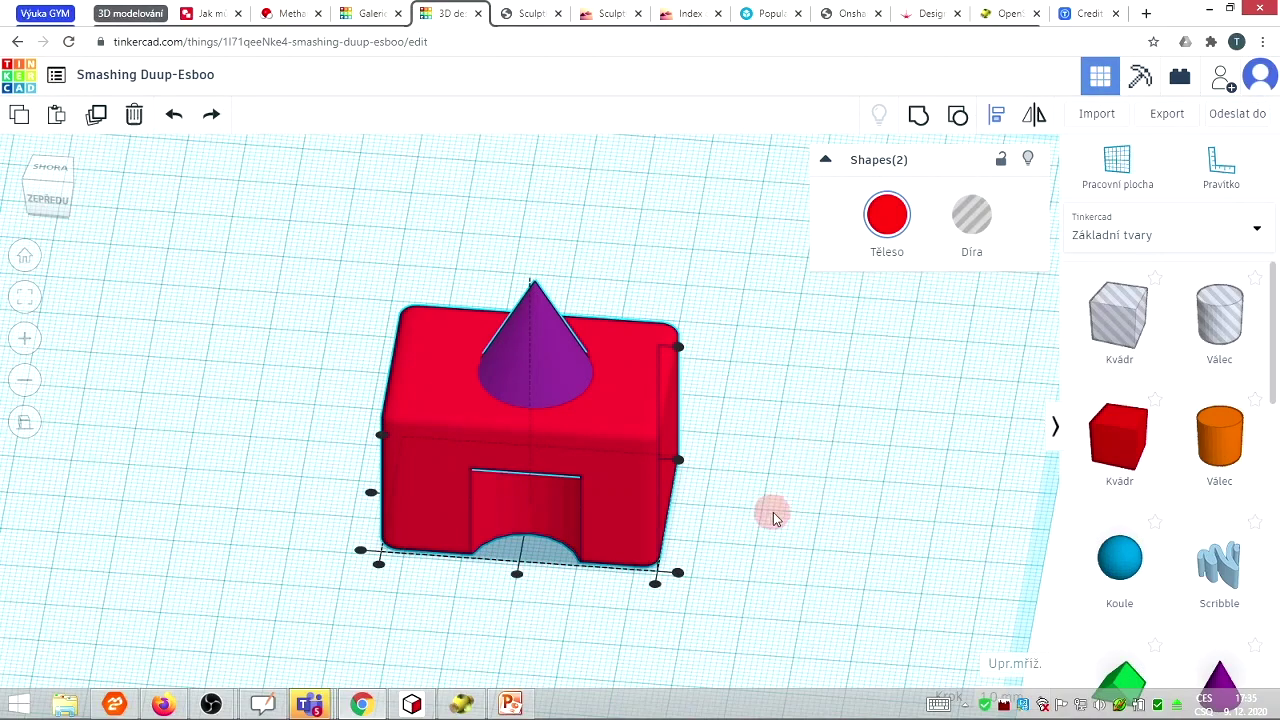
pyautogui.moveTo(838, 506); pyautogui.dragTo(417, 614, button='right')
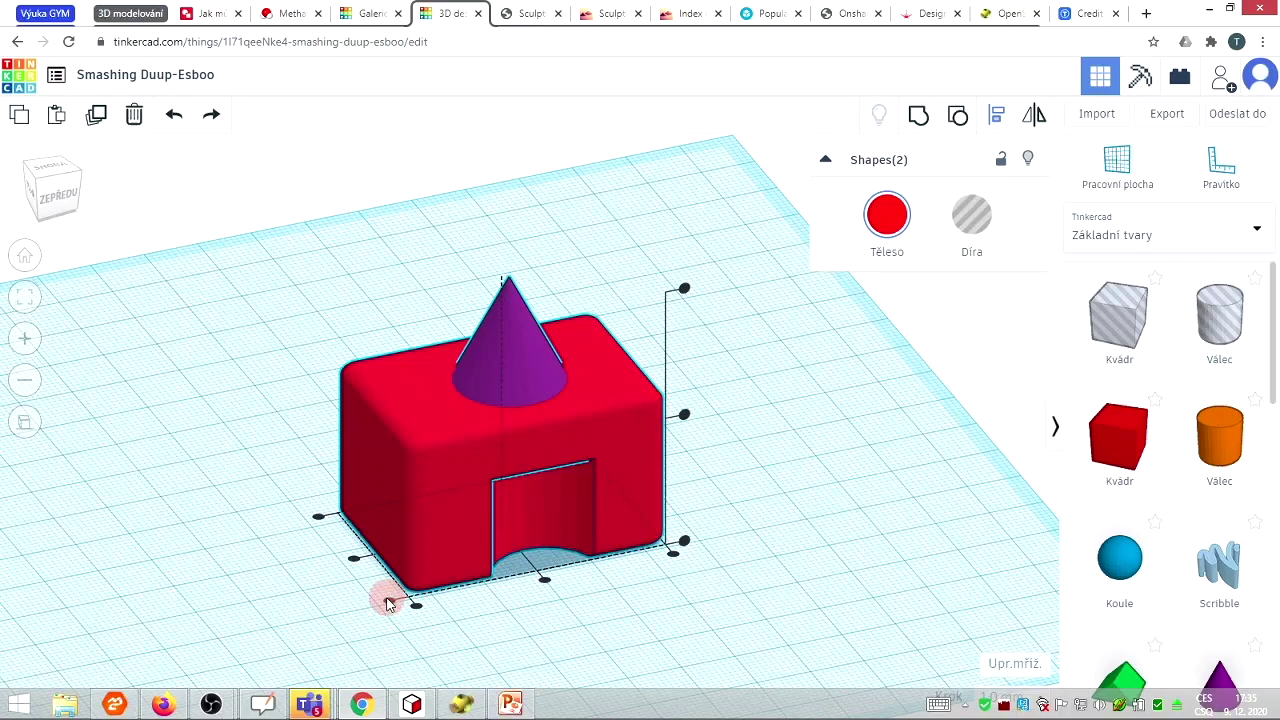
pyautogui.scroll(-3, 388, 604)
pyautogui.scroll(4, 390, 602)
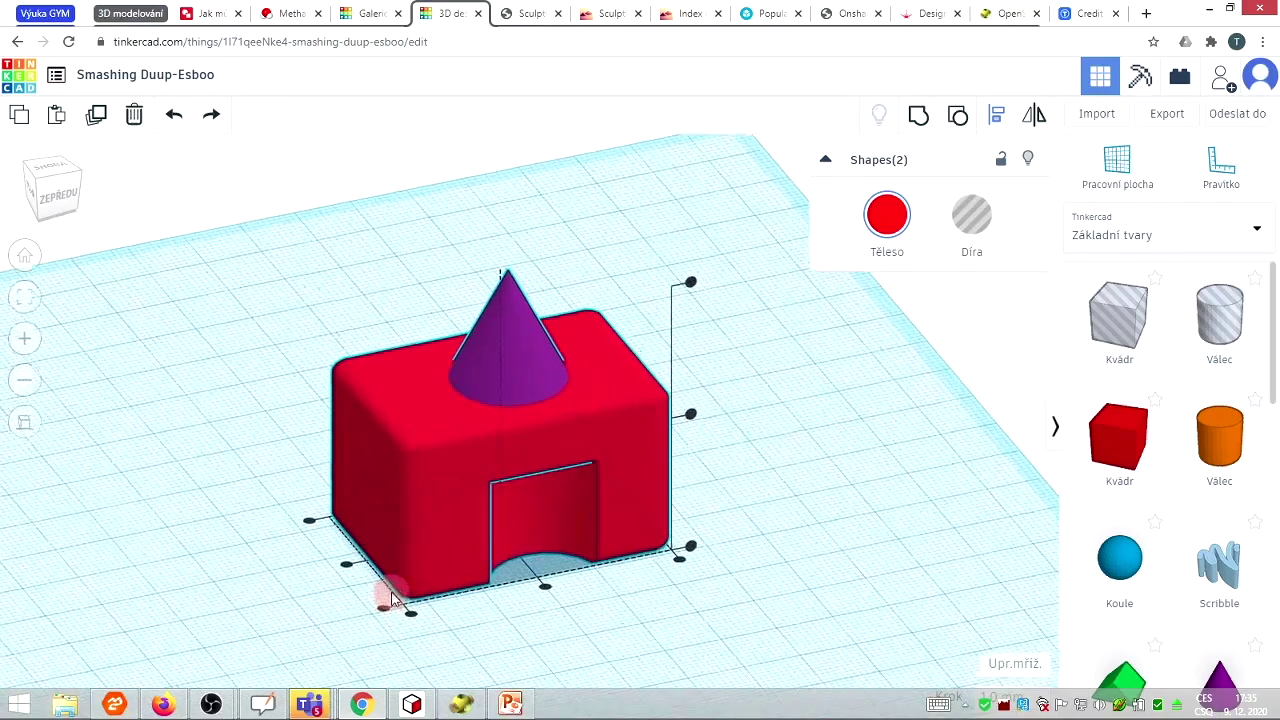
pyautogui.scroll(3, 315, 595)
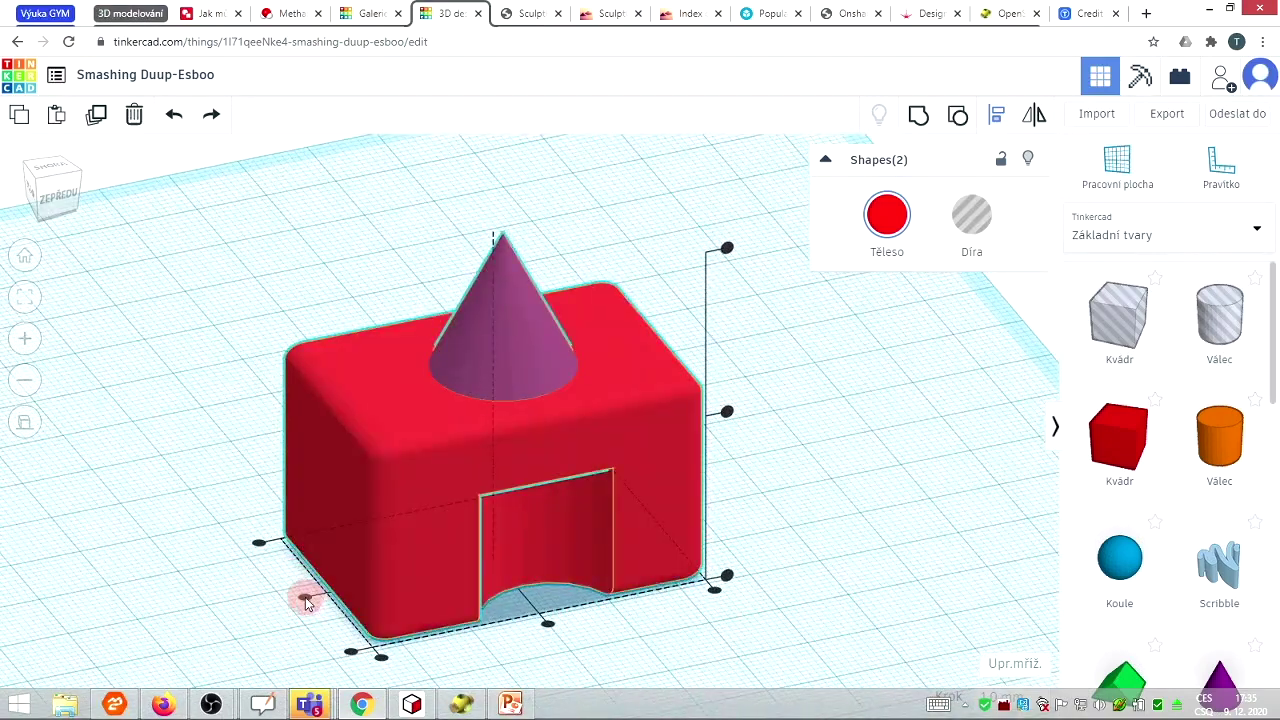
pyautogui.click(307, 601)
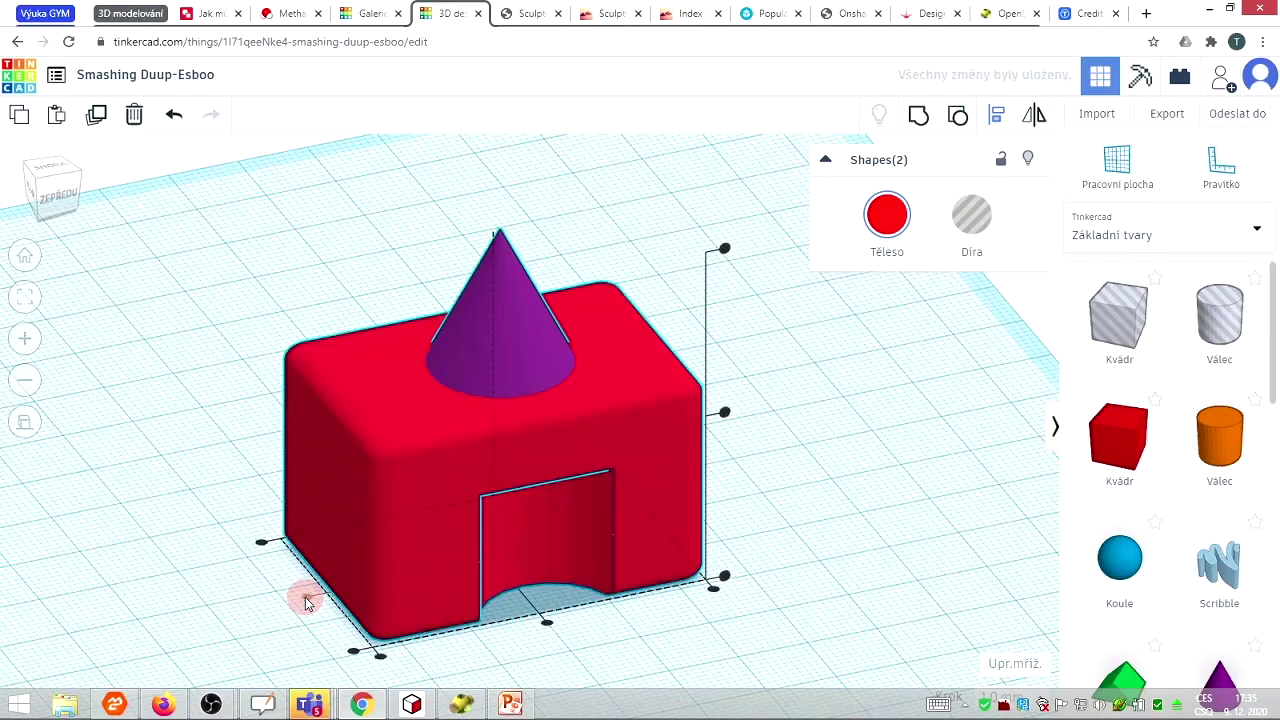
pyautogui.click(547, 626)
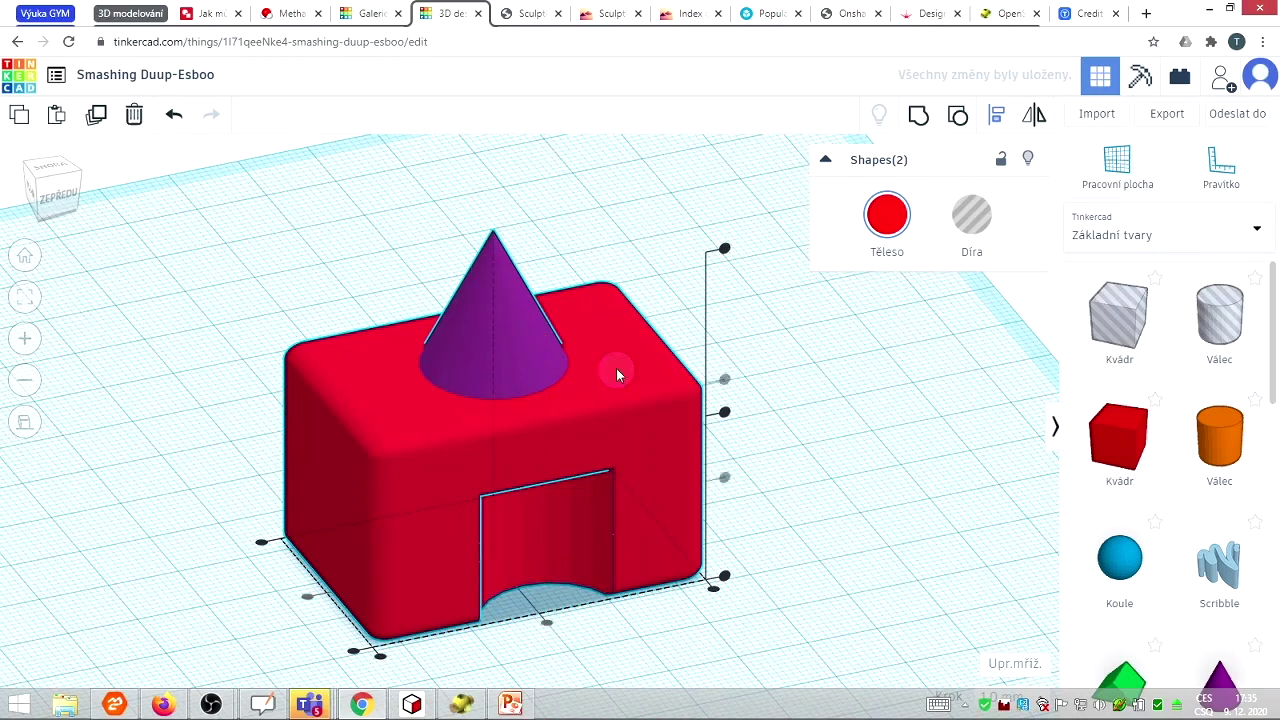
pyautogui.click(910, 470)
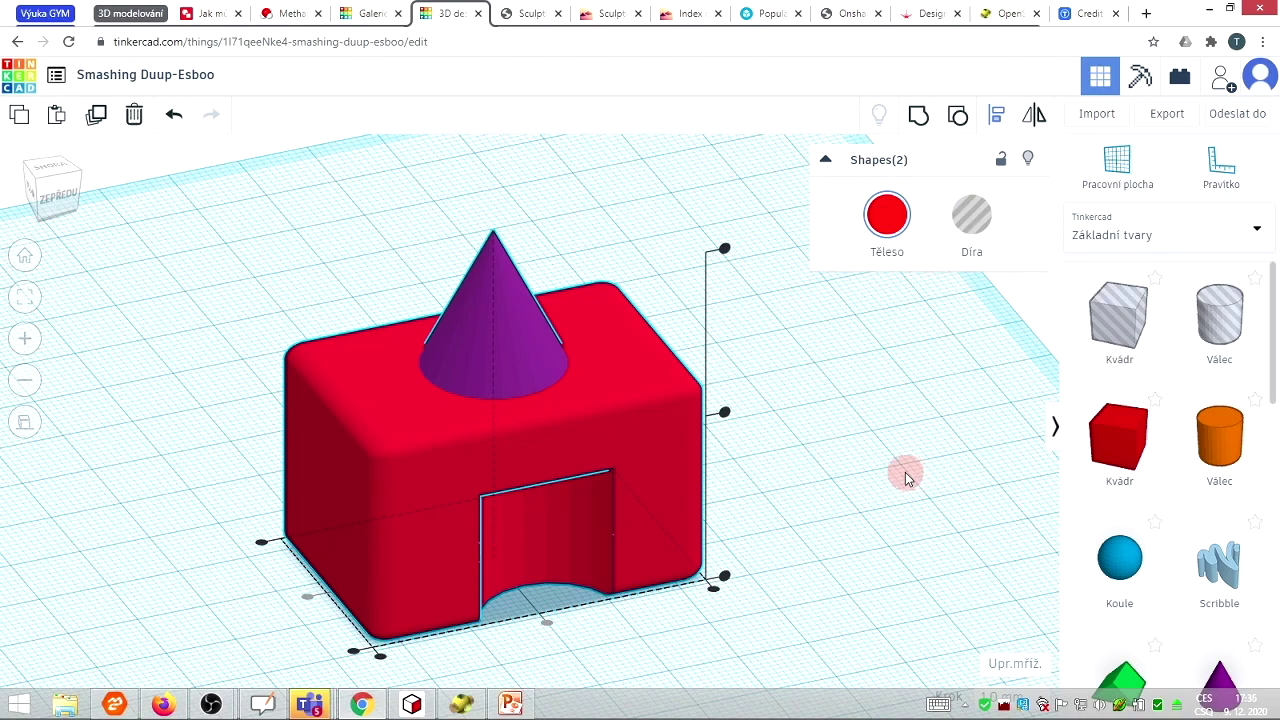
pyautogui.click(905, 478)
# Step: Group the centred cone and the red box into one shape, and undo that grouping
pyautogui.moveTo(256, 212); pyautogui.dragTo(683, 477)
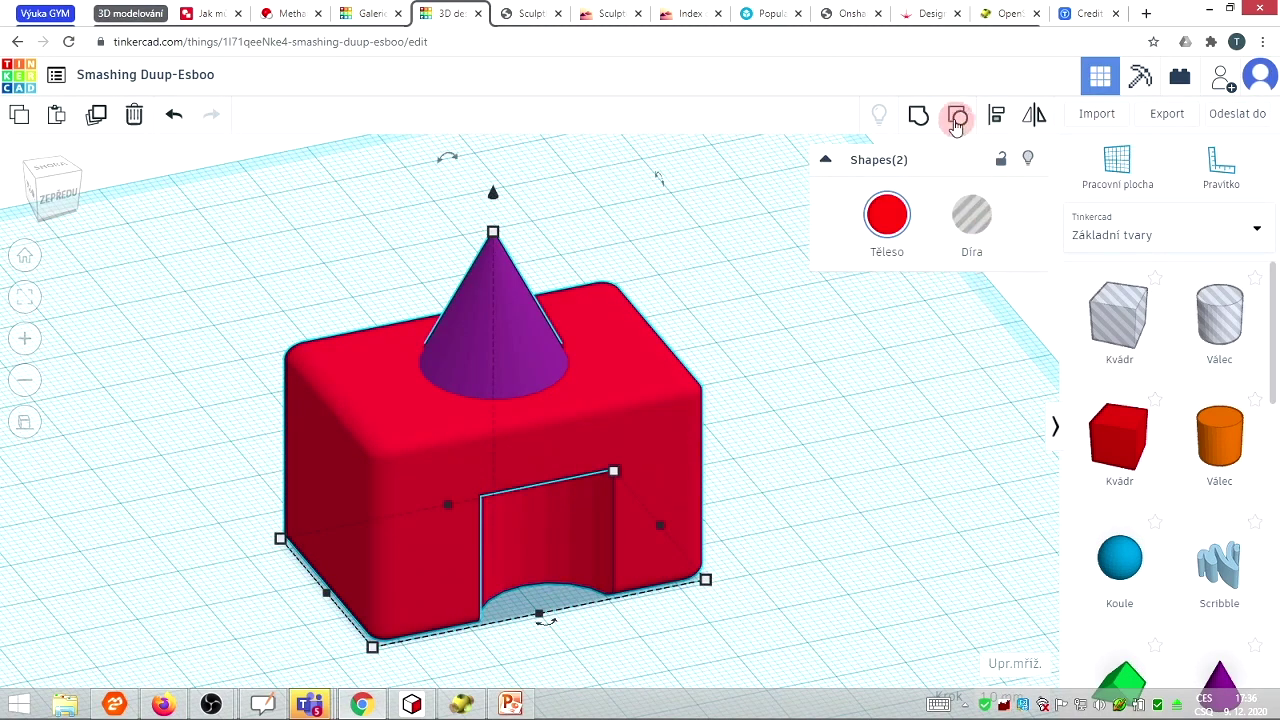
pyautogui.click(919, 118)
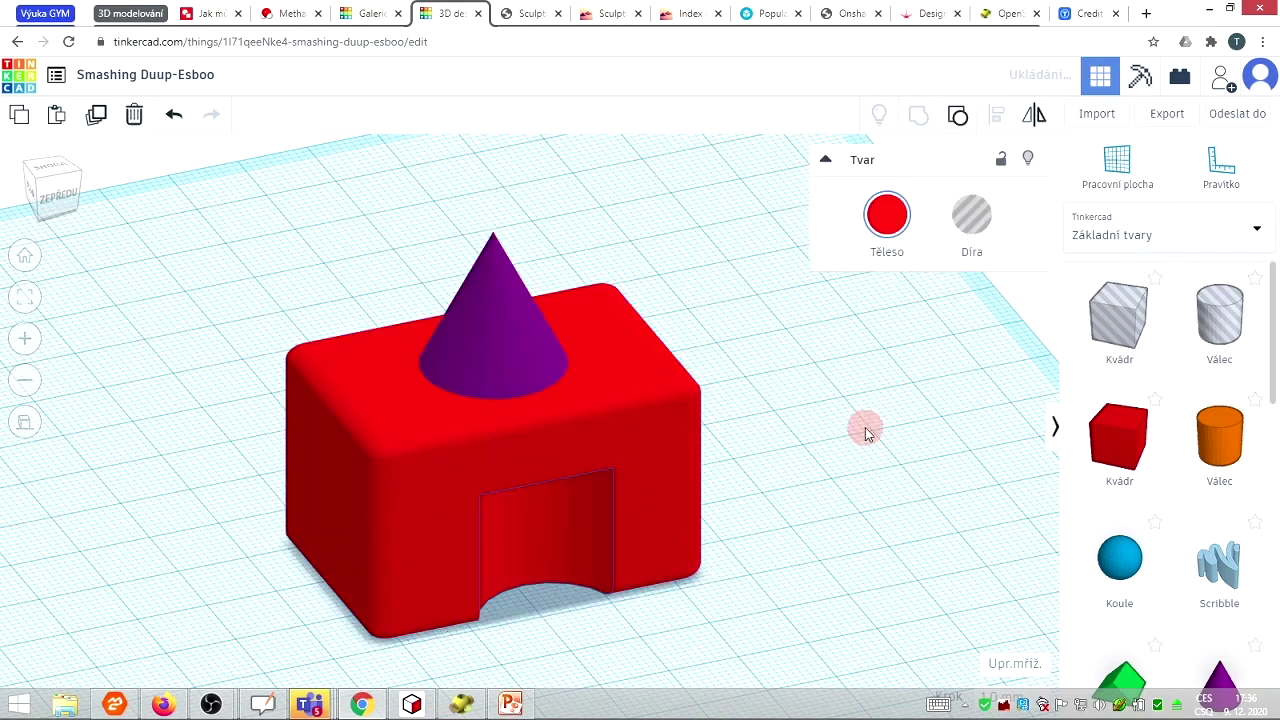
pyautogui.click(866, 432)
pyautogui.moveTo(866, 432); pyautogui.dragTo(749, 437, button='right')
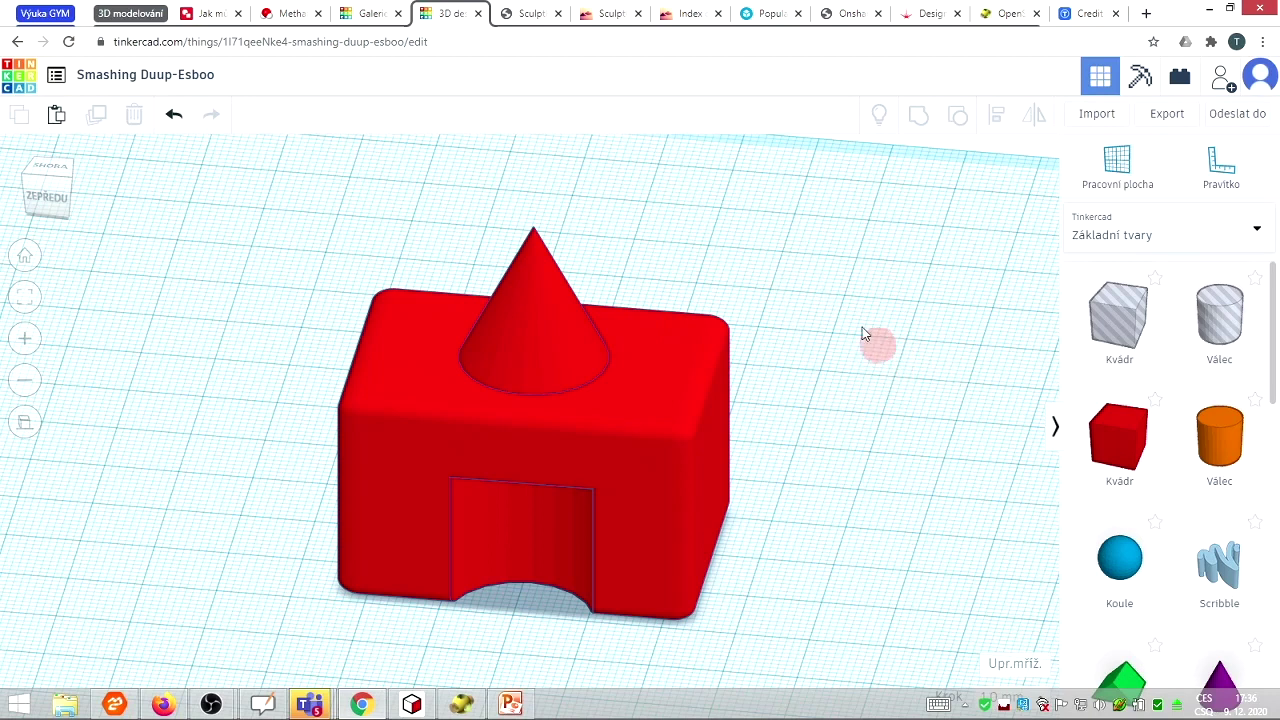
pyautogui.click(174, 114)
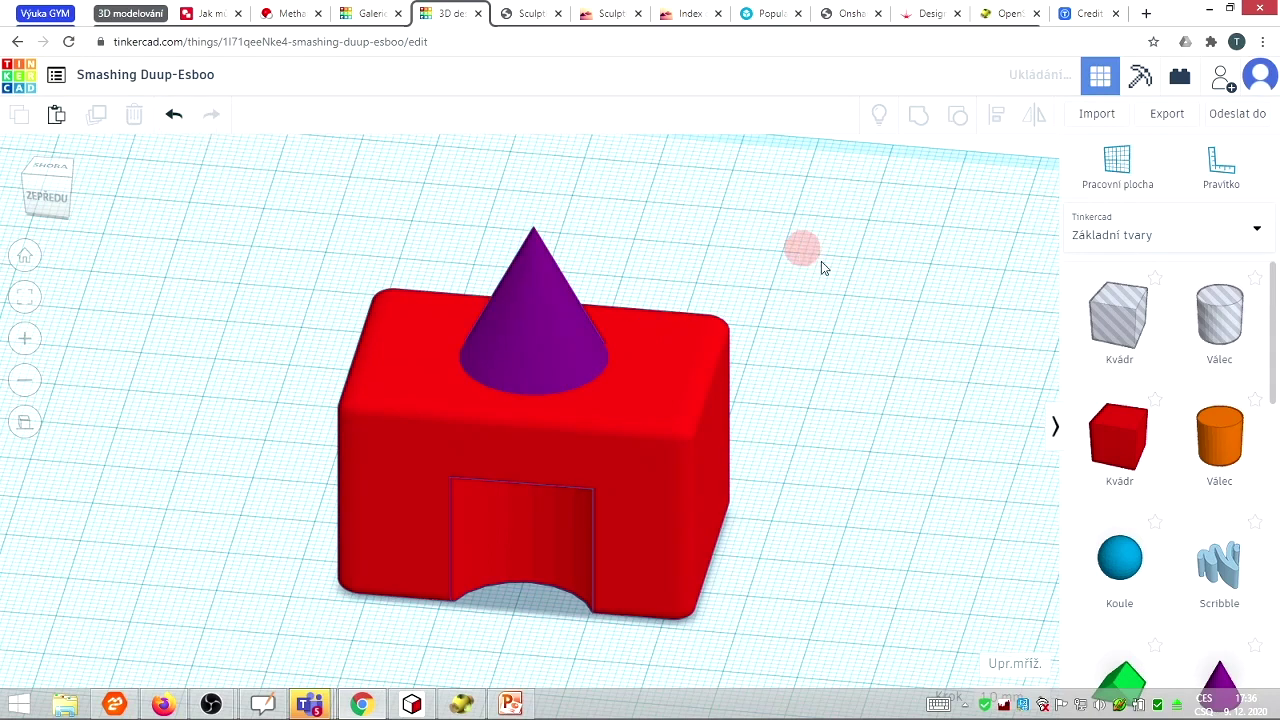
# Step: Change the solid colour of the purple cone to bright green from the preset colours
pyautogui.scroll(4, 840, 252)
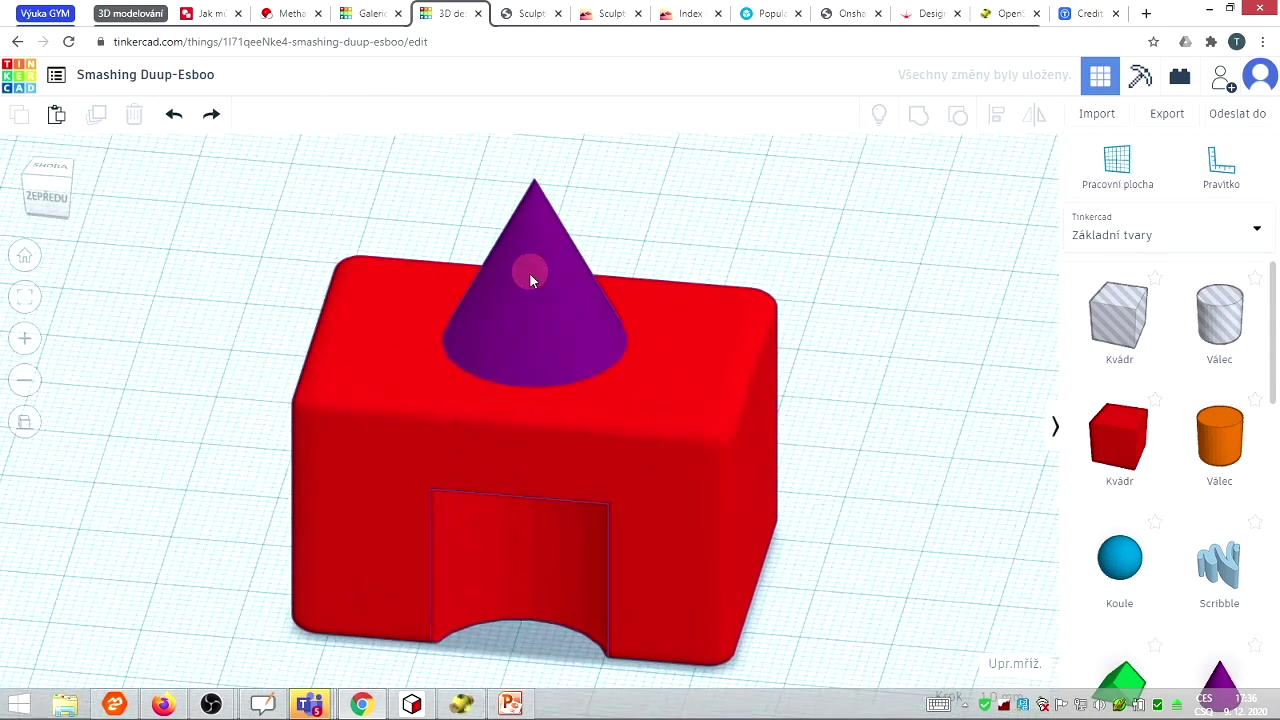
pyautogui.click(530, 277)
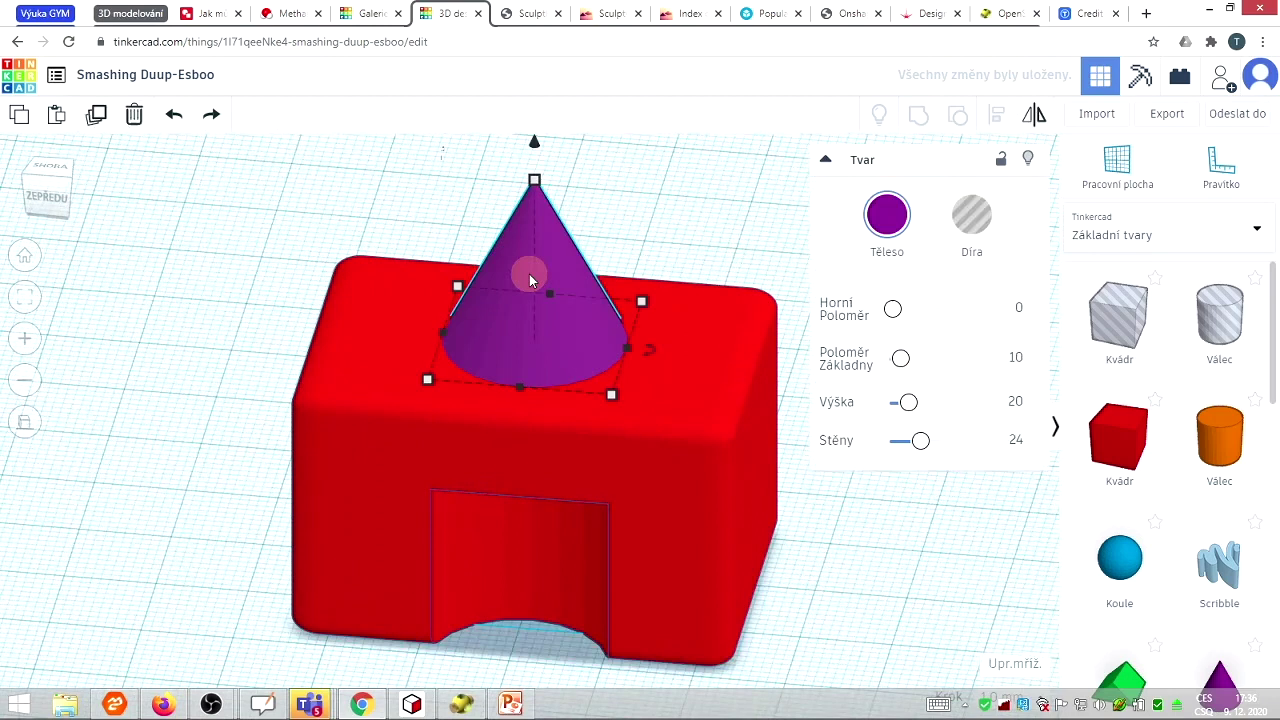
pyautogui.click(889, 217)
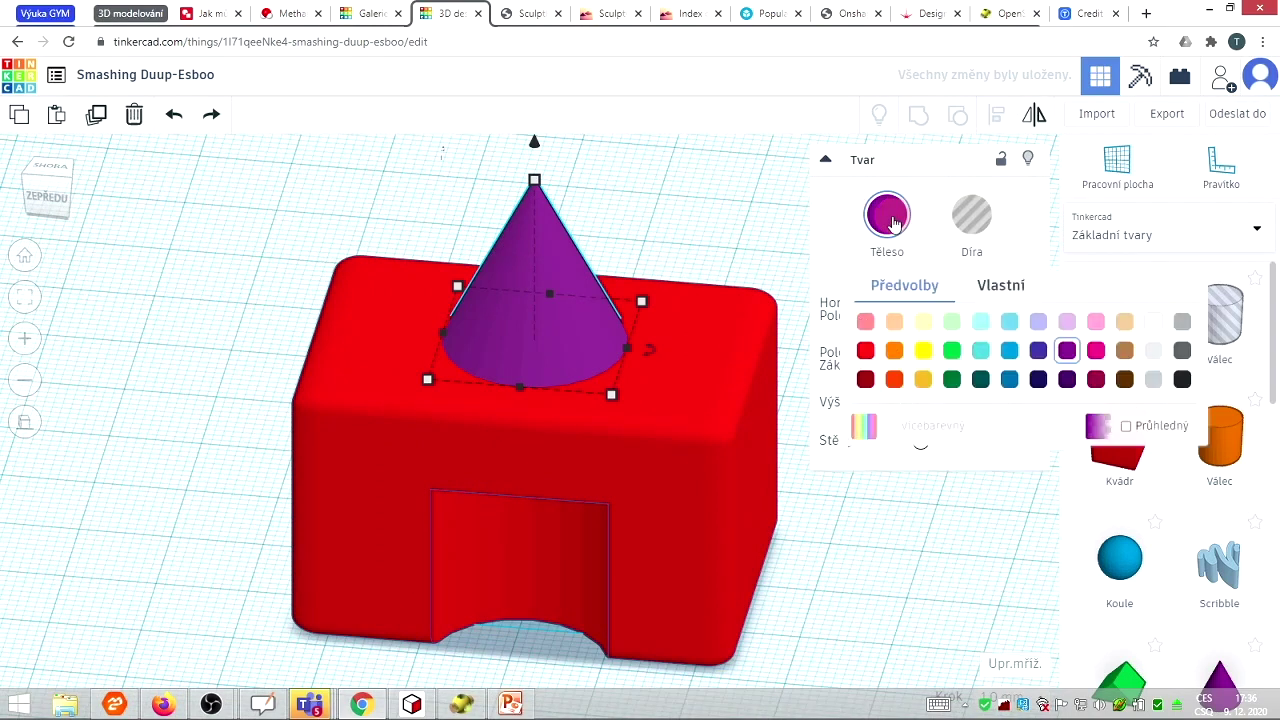
pyautogui.click(951, 352)
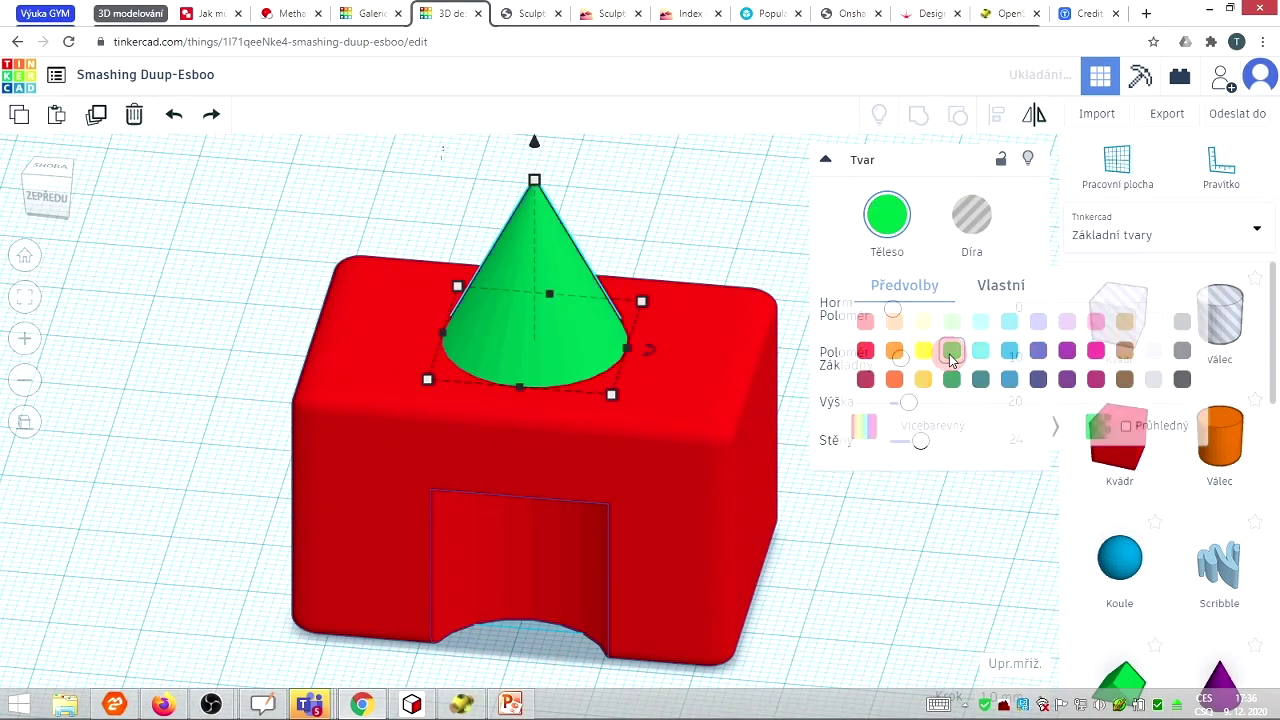
pyautogui.click(722, 200)
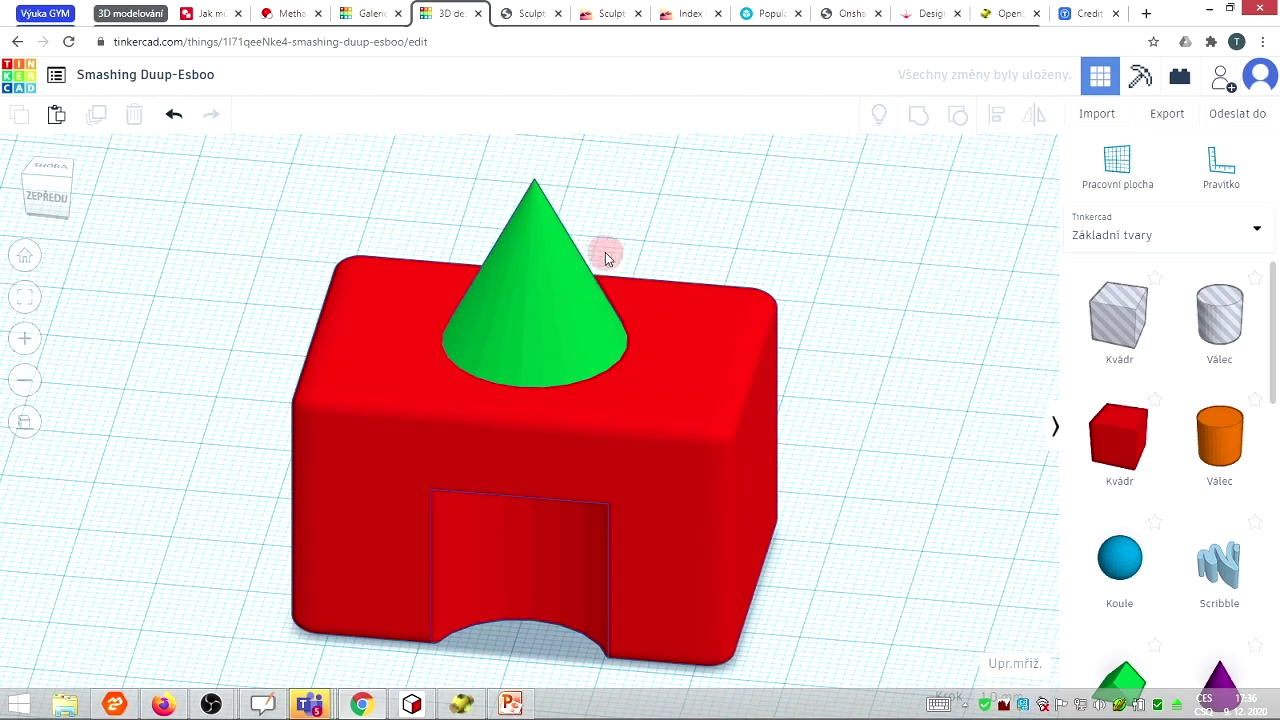
# Step: Set the workplane onto the right (ZPRAVA) end face of the red box
pyautogui.scroll(2, 700, 183)
pyautogui.scroll(-4, 700, 183)
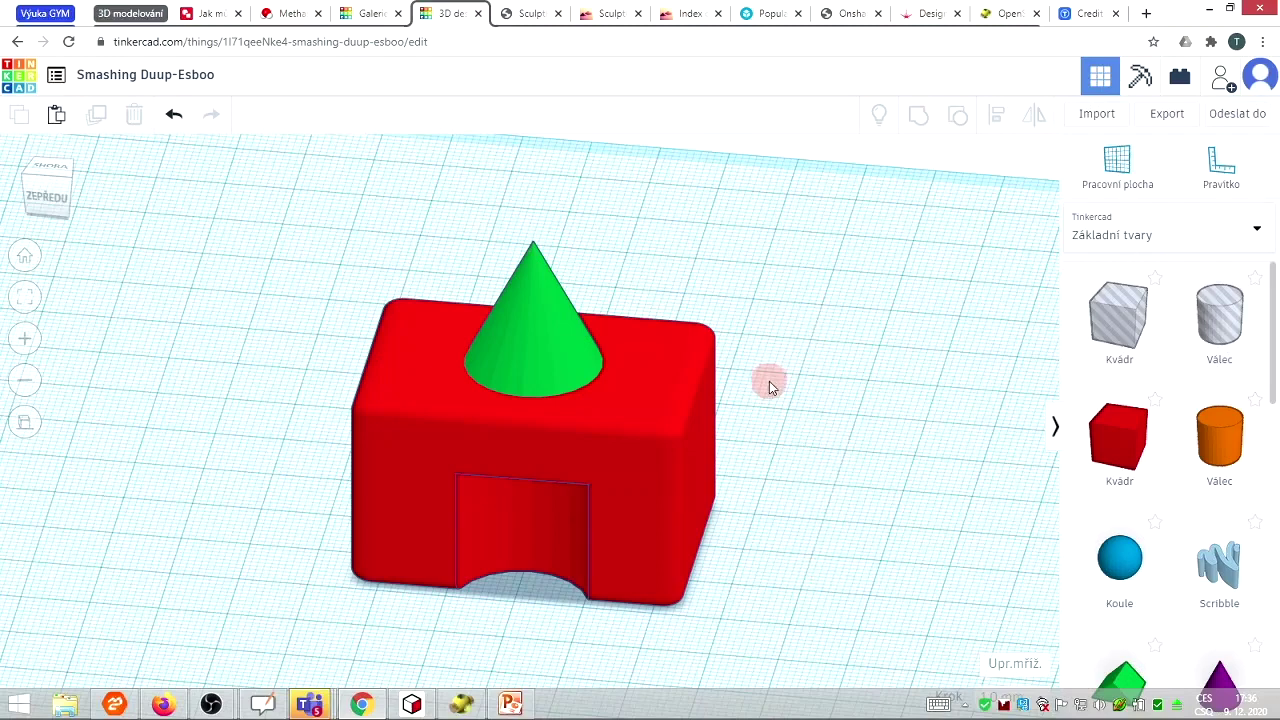
pyautogui.scroll(-2, 770, 382)
pyautogui.scroll(-2, 765, 385)
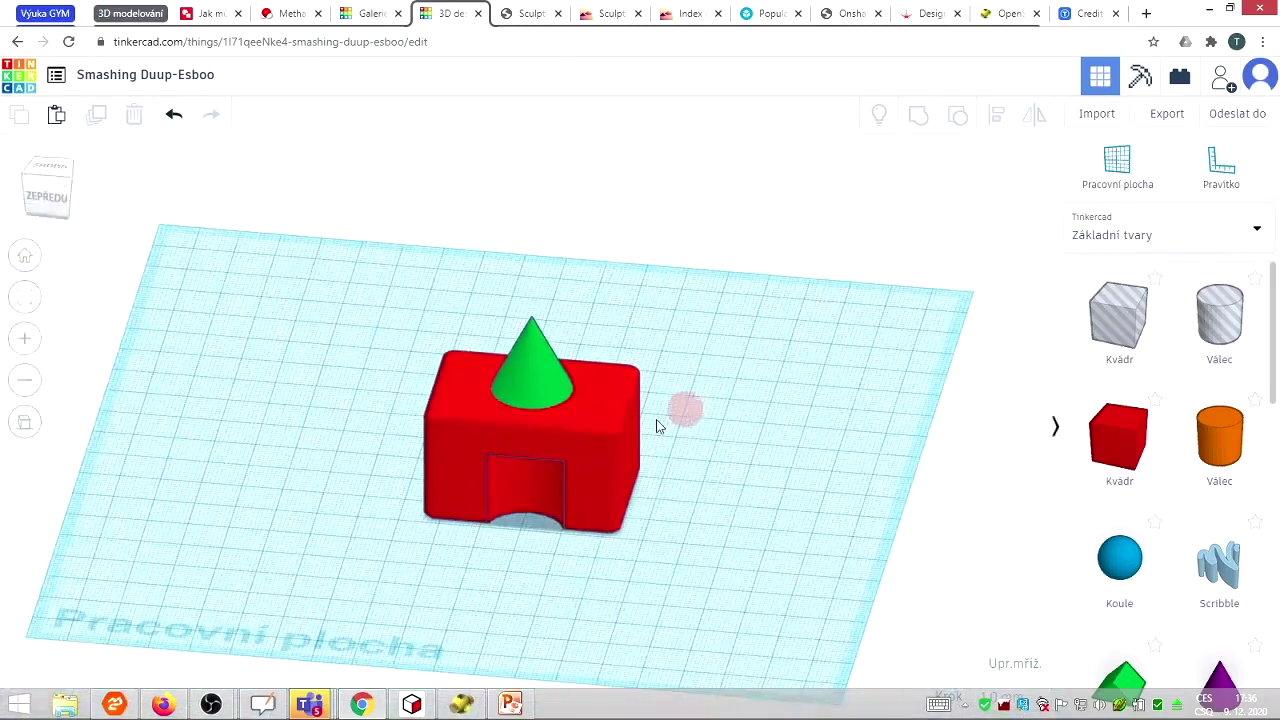
pyautogui.scroll(3, 371, 477)
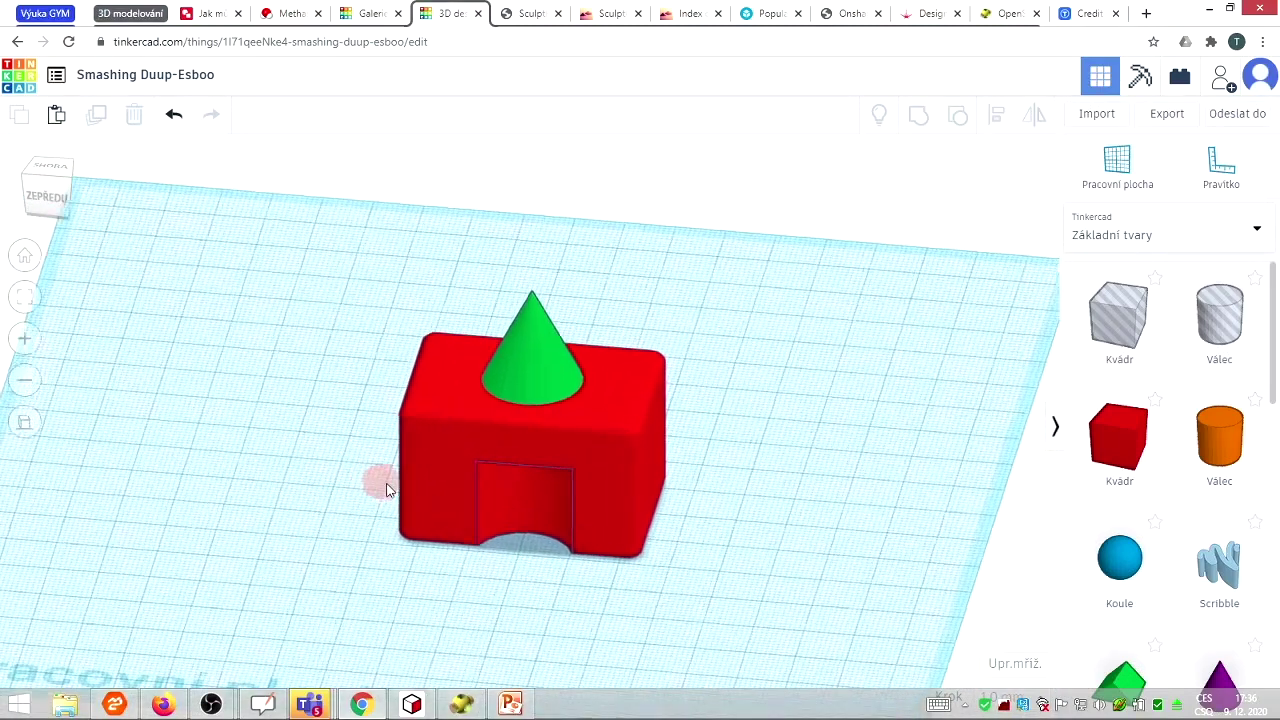
pyautogui.scroll(1, 602, 515)
pyautogui.moveTo(602, 515); pyautogui.dragTo(634, 449, button='right')
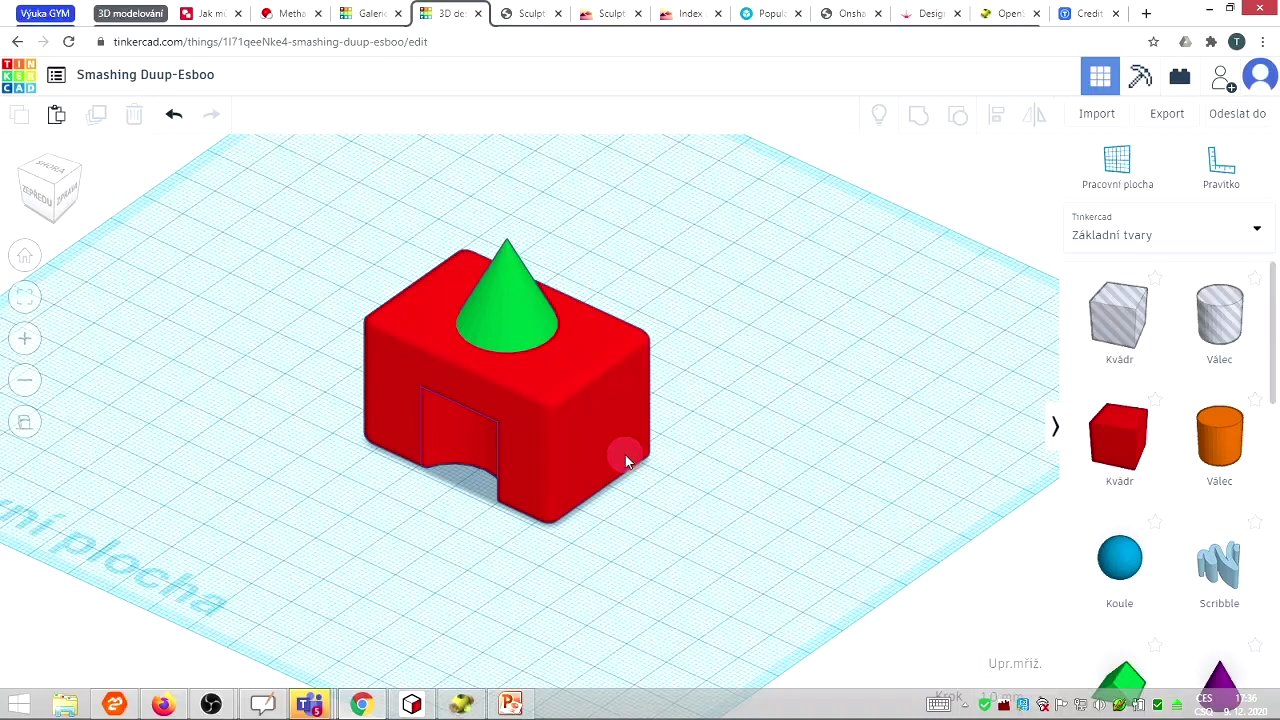
pyautogui.click(1120, 162)
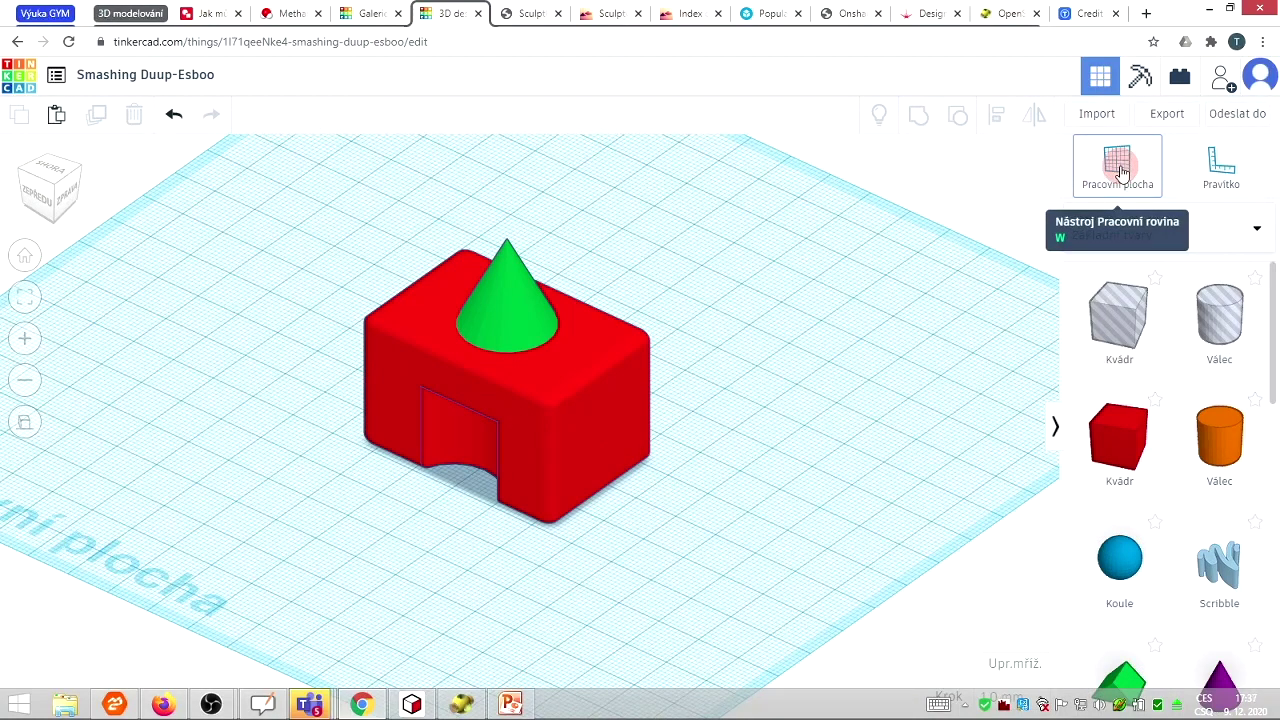
pyautogui.click(600, 420)
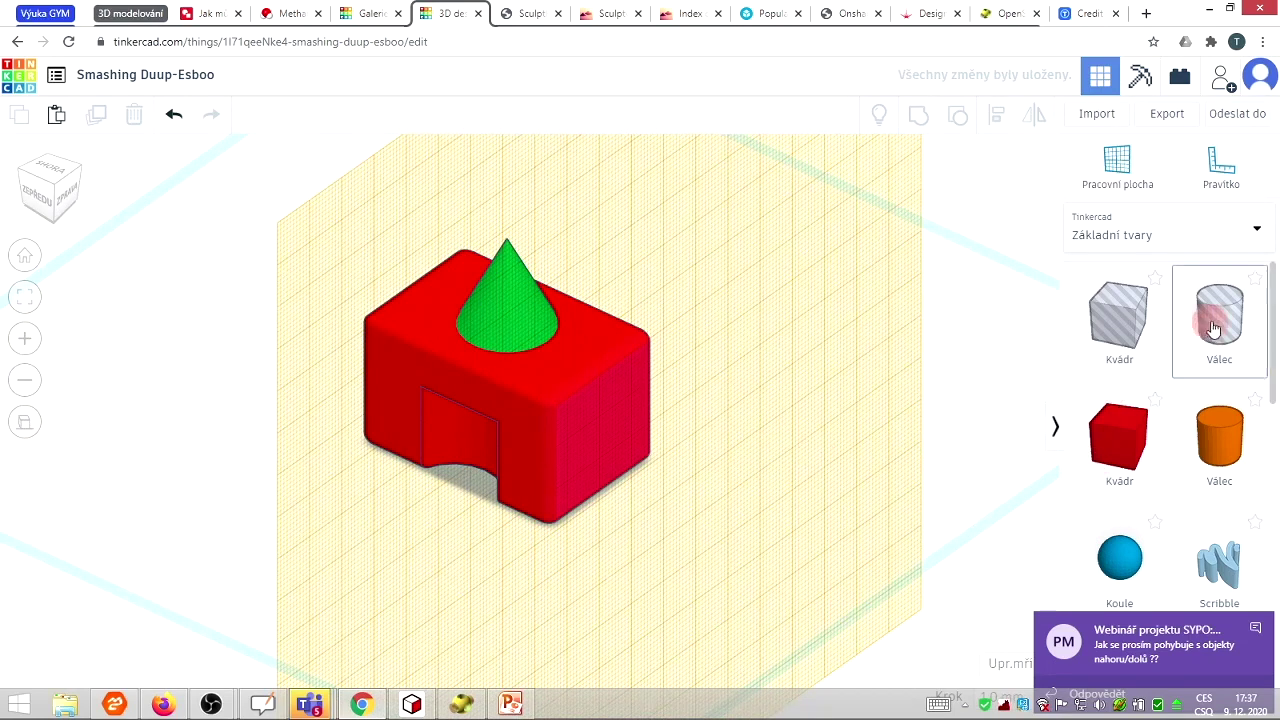
# Step: Place an orange cylinder (Válec) on the right end face of the red box and reduce its height to 2 mm
pyautogui.moveTo(1219, 441); pyautogui.dragTo(598, 433)
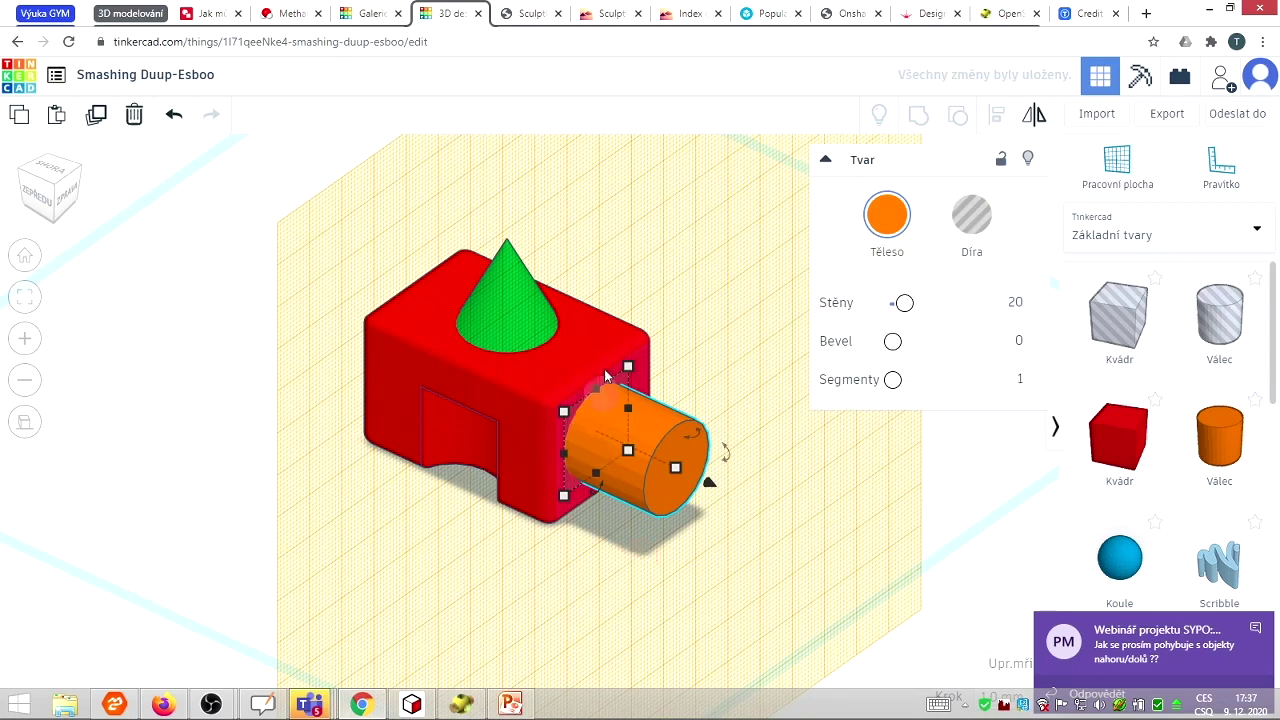
pyautogui.click(825, 160)
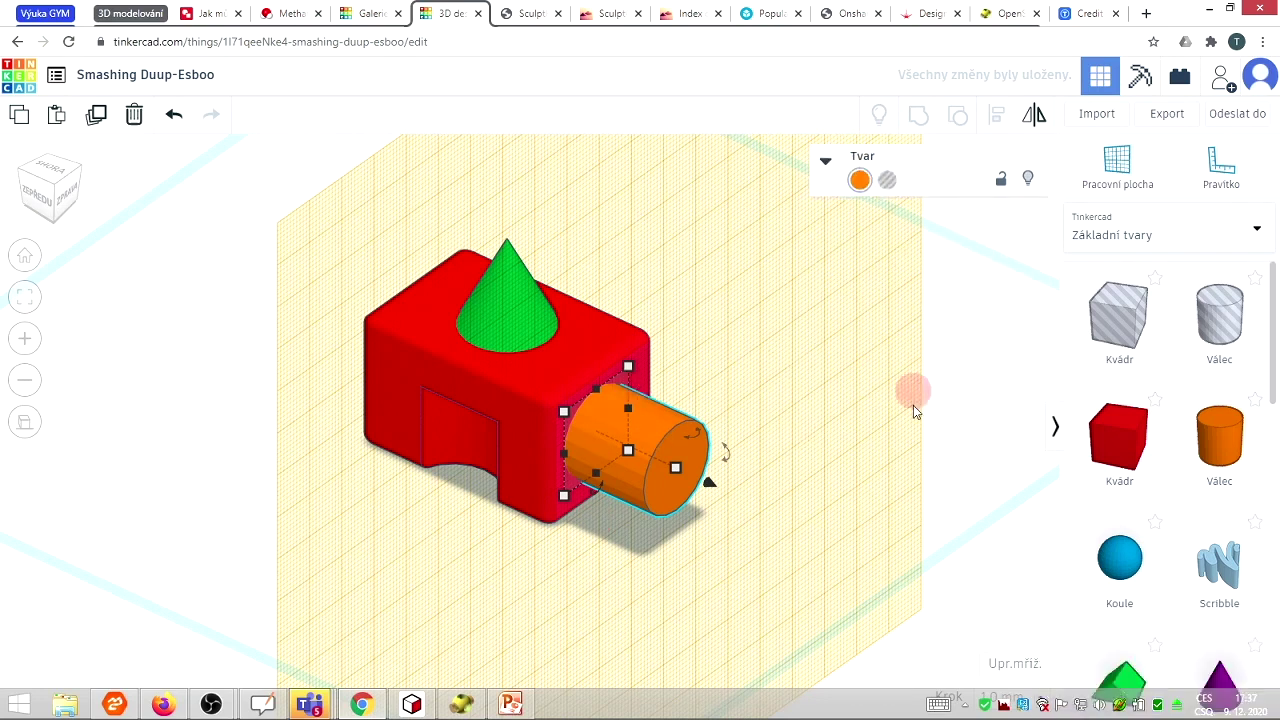
pyautogui.moveTo(675, 468); pyautogui.dragTo(604, 435)
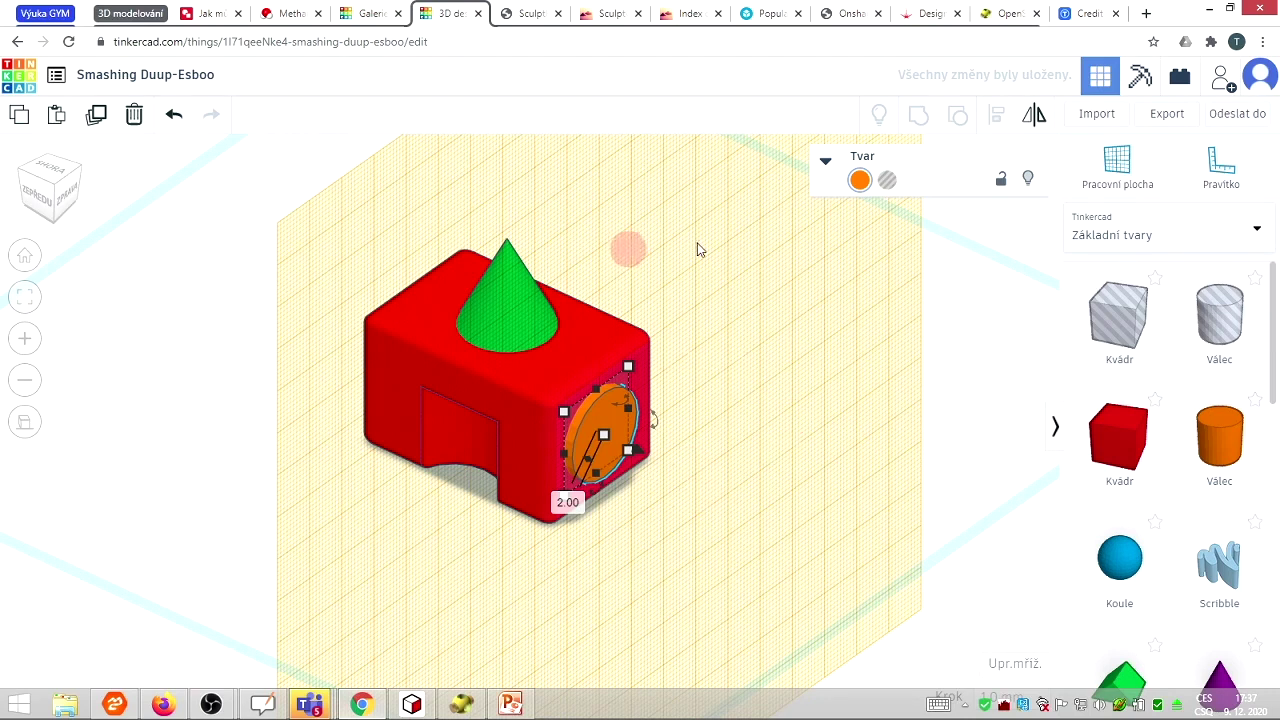
# Step: Return the workplane to the original base plane and view the model from the front
pyautogui.click(1120, 160)
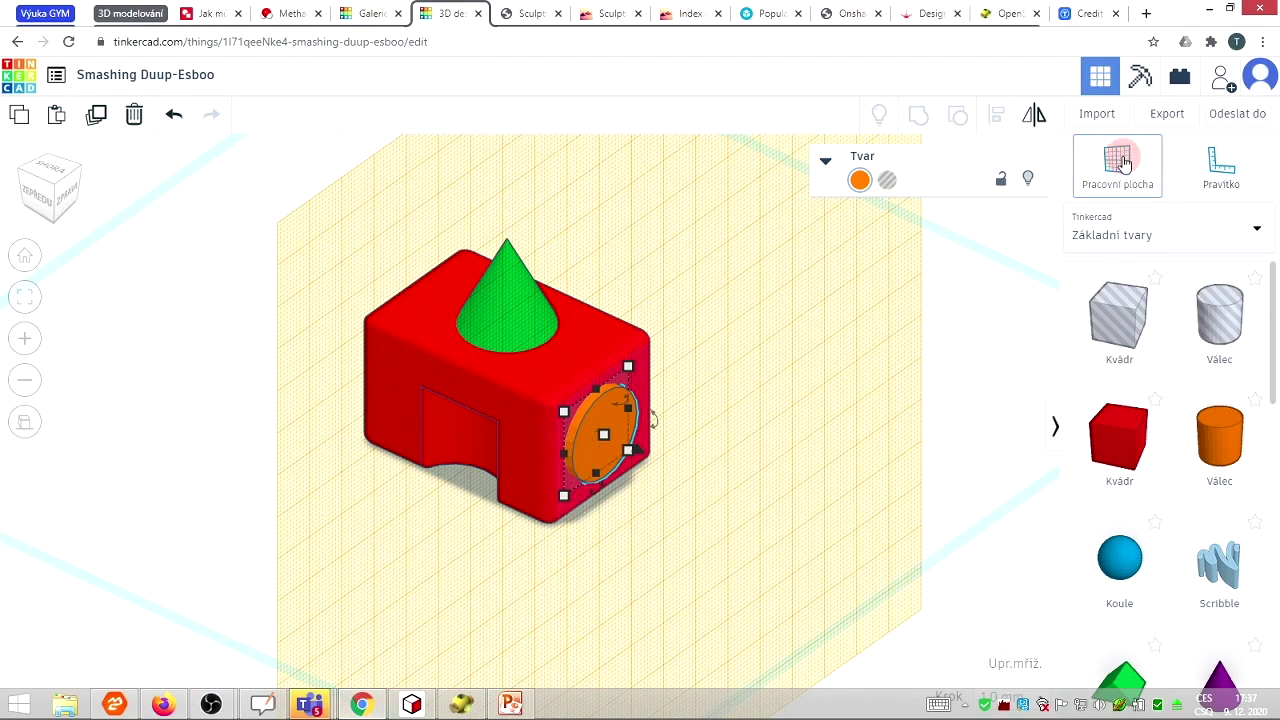
pyautogui.click(977, 357)
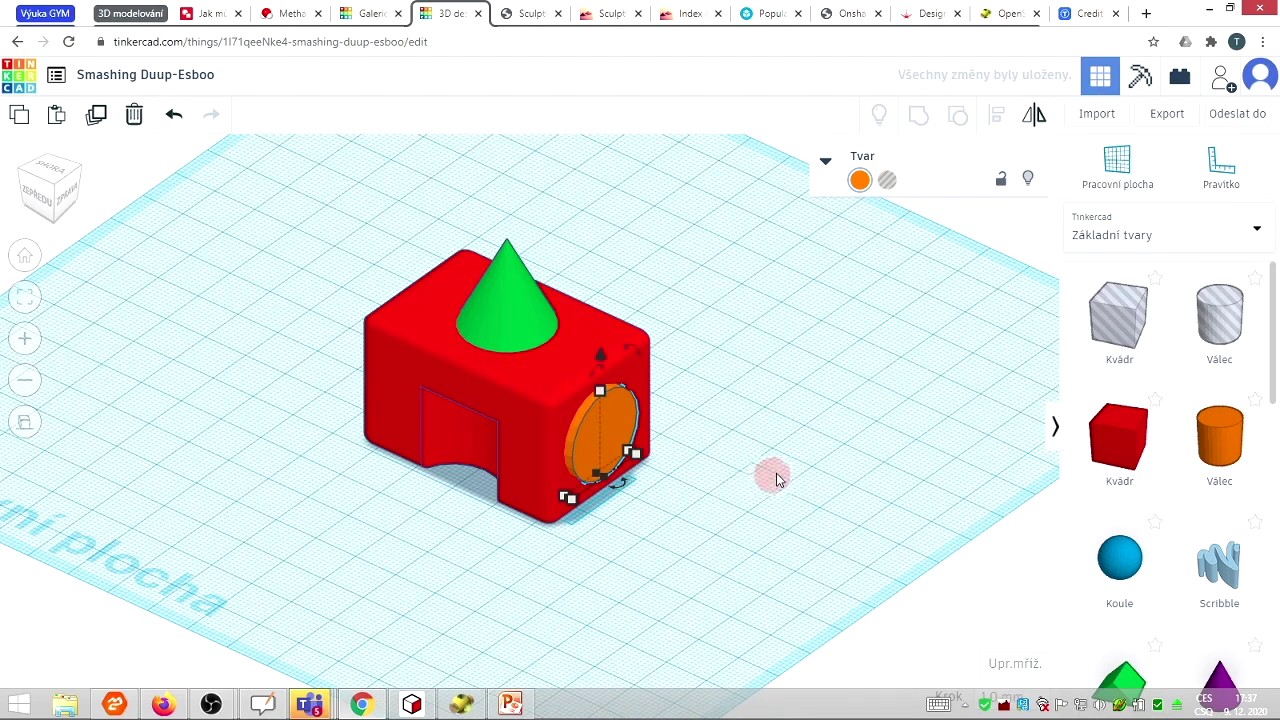
pyautogui.moveTo(762, 480); pyautogui.dragTo(786, 437, button='middle')
pyautogui.moveTo(628, 517); pyautogui.dragTo(349, 657, button='right')
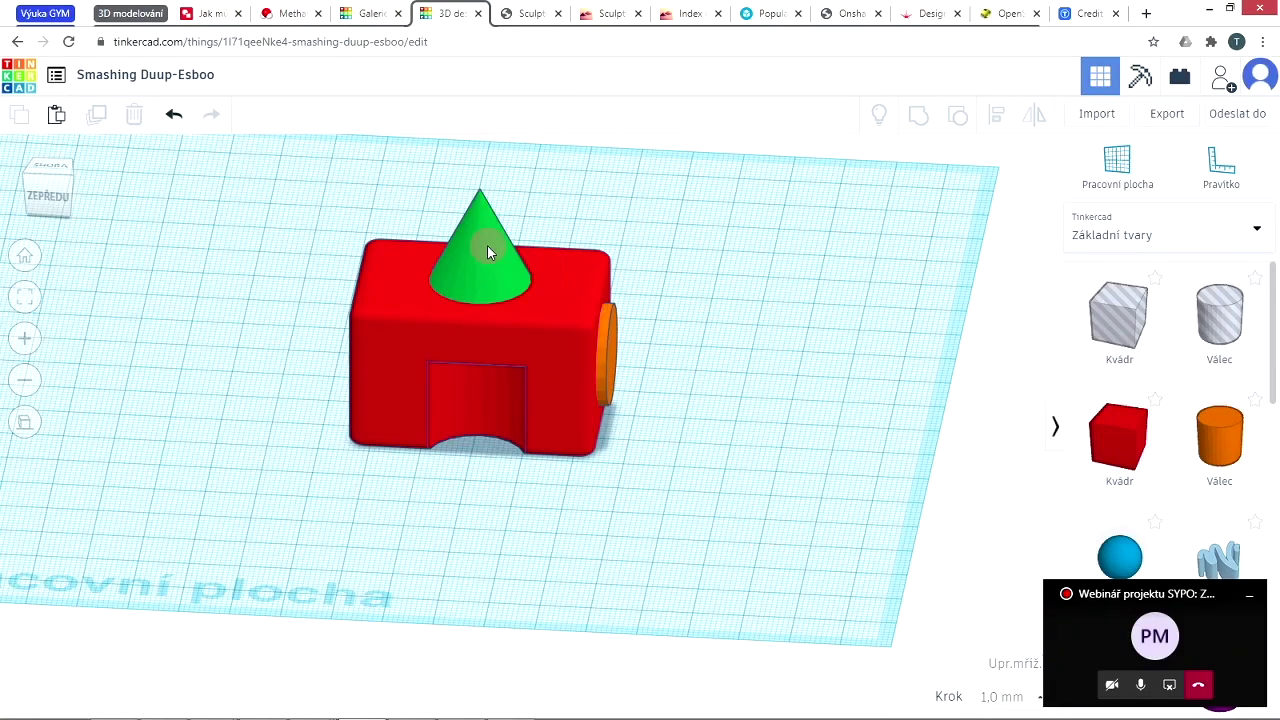
# Step: Raise the green cone about 17 mm straight up from the top of the red box in front view
pyautogui.click(487, 245)
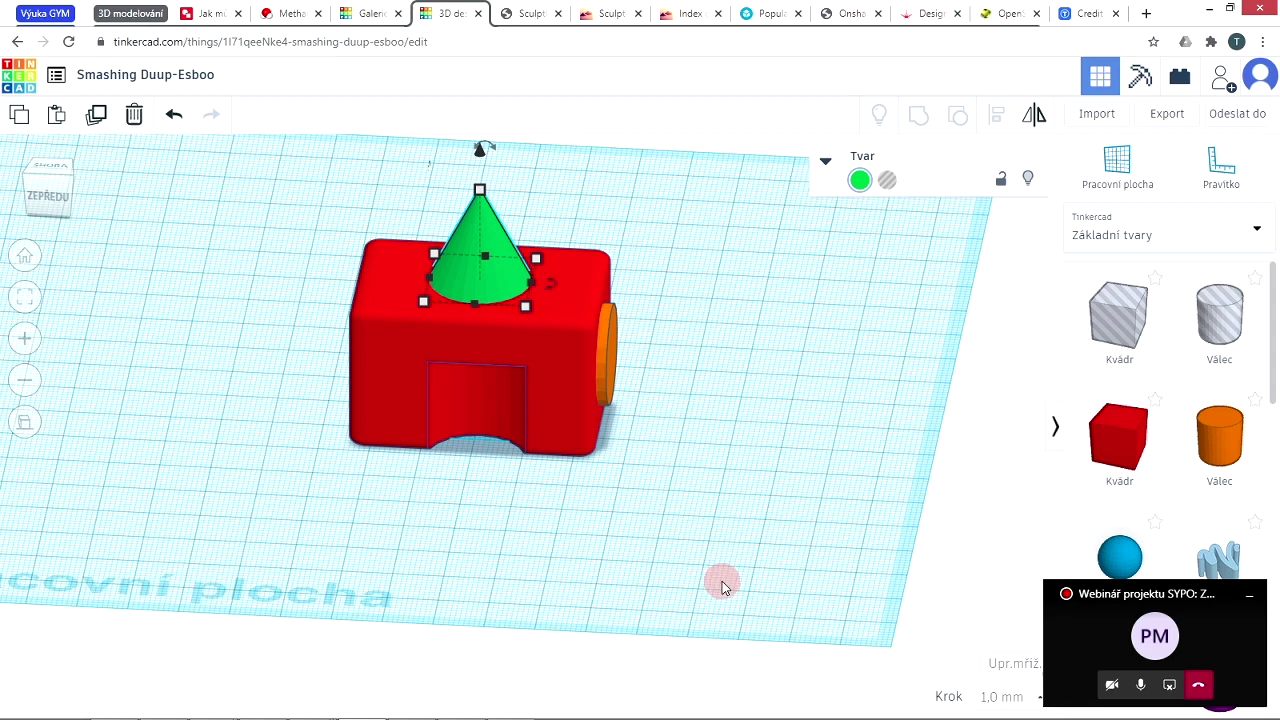
pyautogui.scroll(2, 723, 584)
pyautogui.moveTo(746, 594); pyautogui.dragTo(603, 494, button='right')
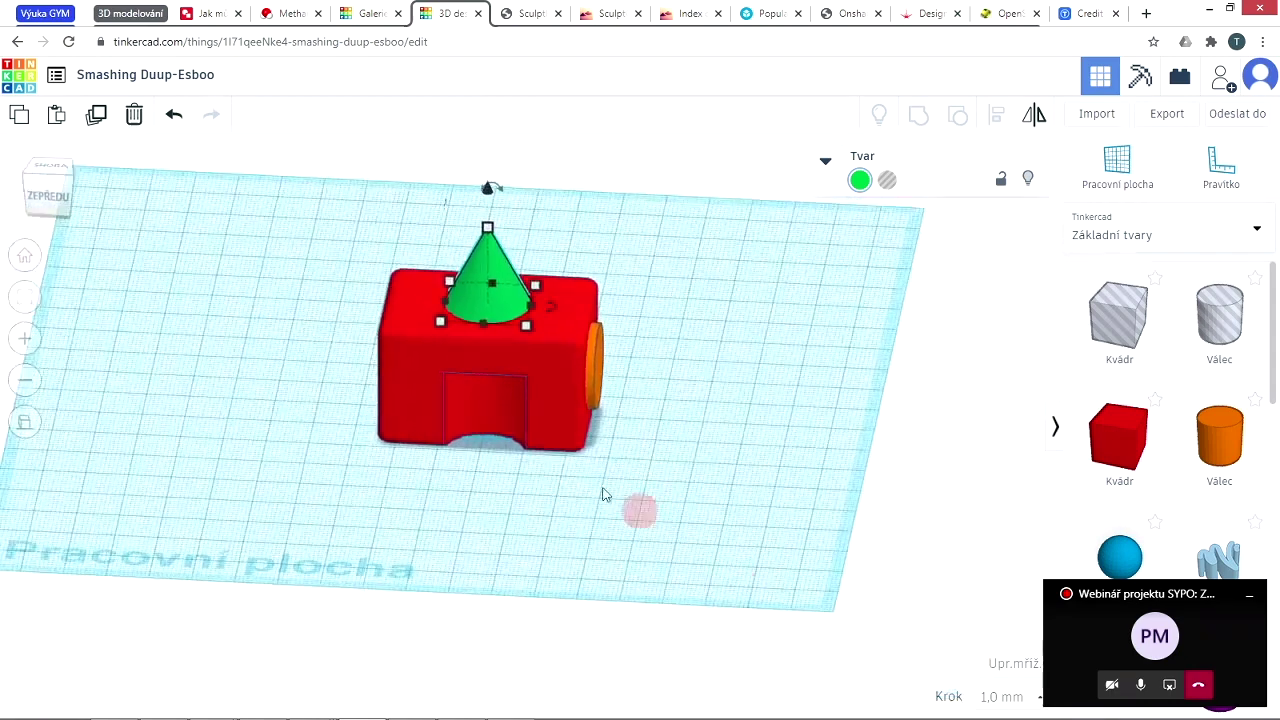
pyautogui.click(487, 228)
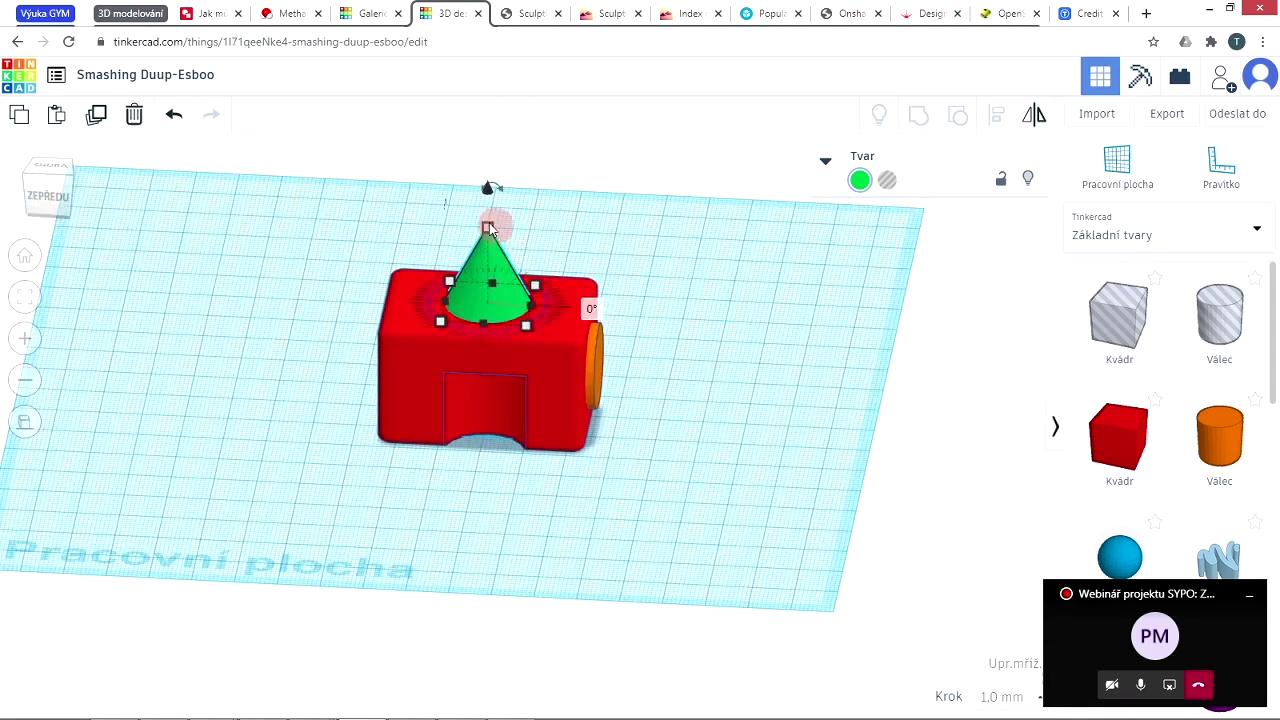
pyautogui.click(518, 232)
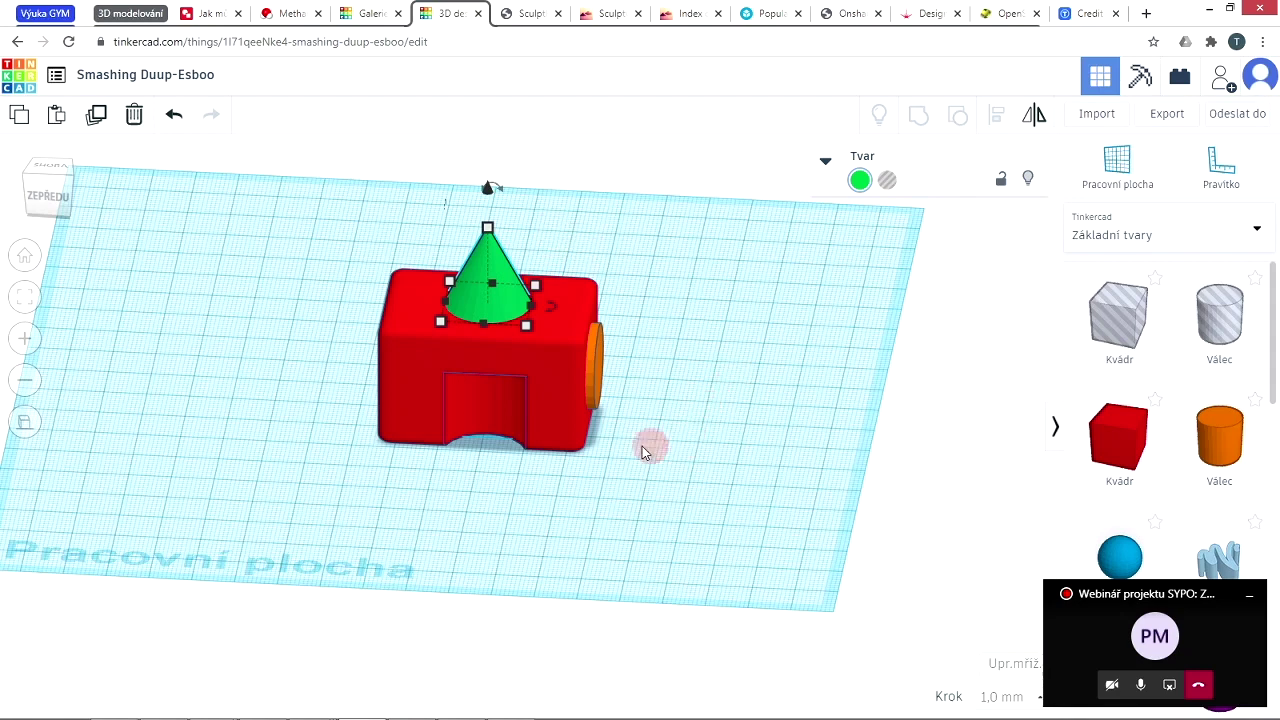
pyautogui.click(47, 205)
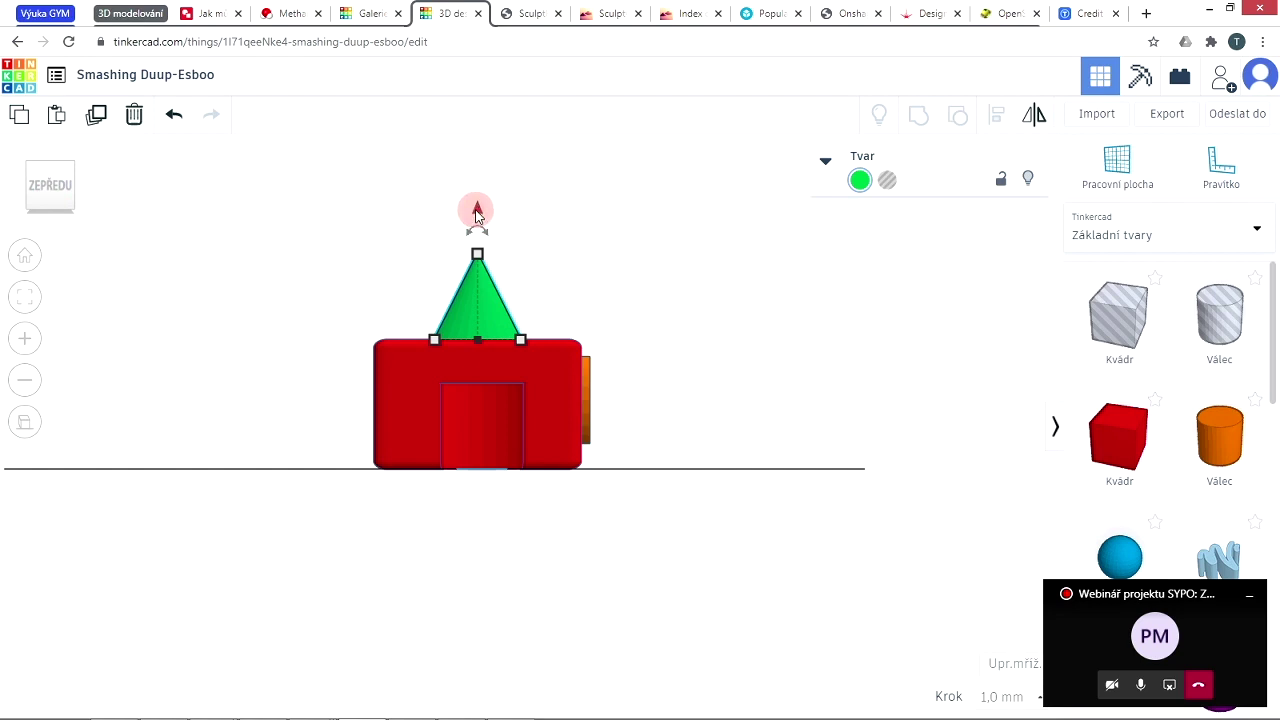
pyautogui.scroll(3, 477, 215)
pyautogui.moveTo(614, 210); pyautogui.dragTo(726, 349, button='middle')
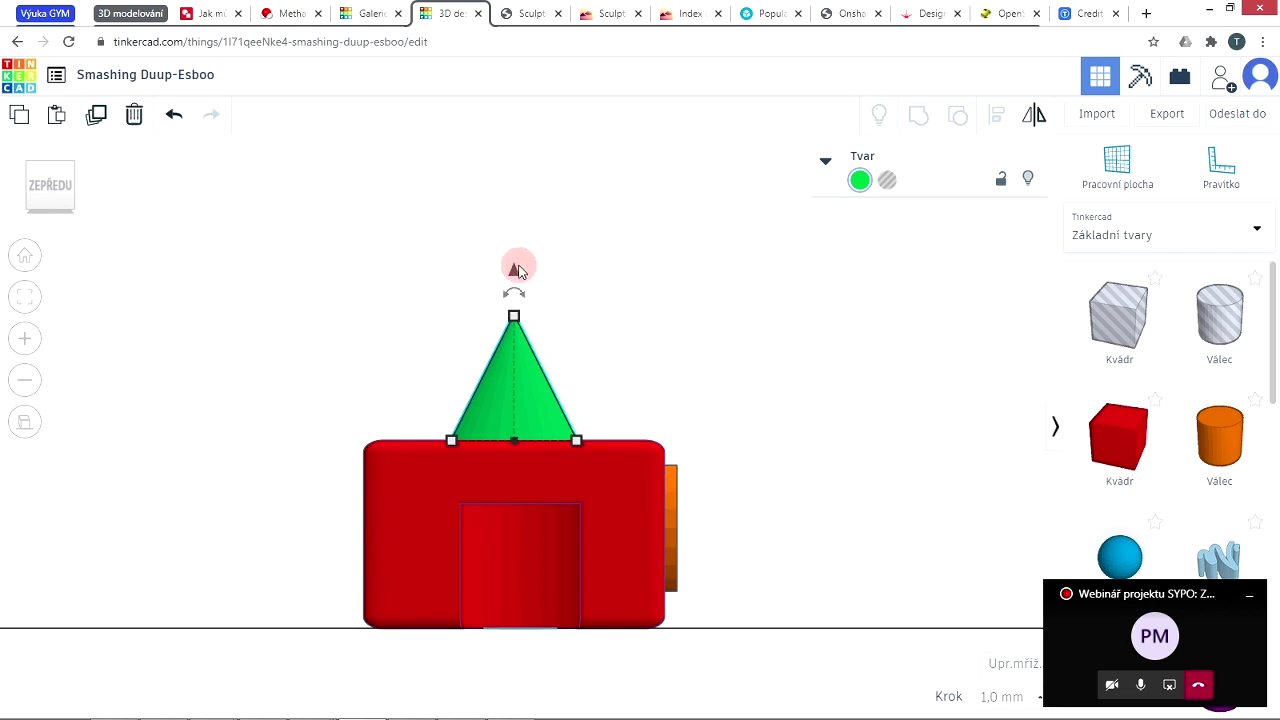
pyautogui.moveTo(513, 275); pyautogui.dragTo(507, 168)
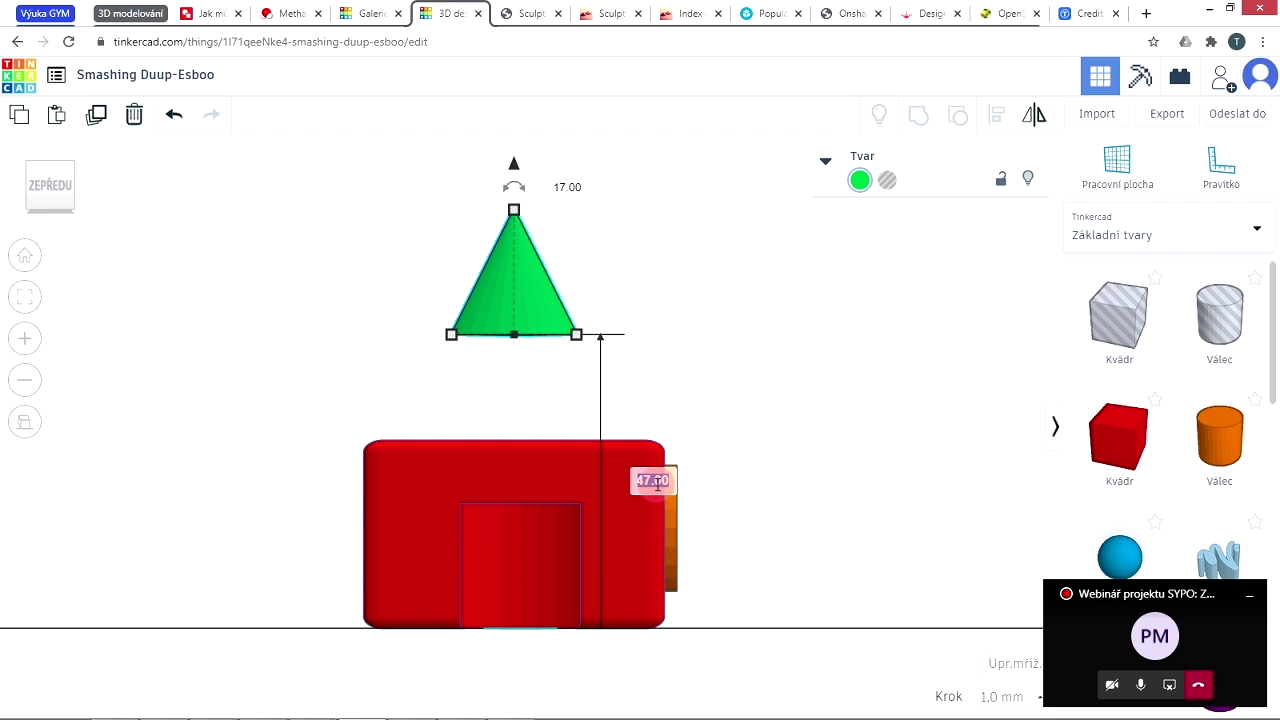
# Step: Enter an exact elevation for the green cone that seats it back on the red box's top face, and deselect it
pyautogui.write('0')
pyautogui.press('Return')
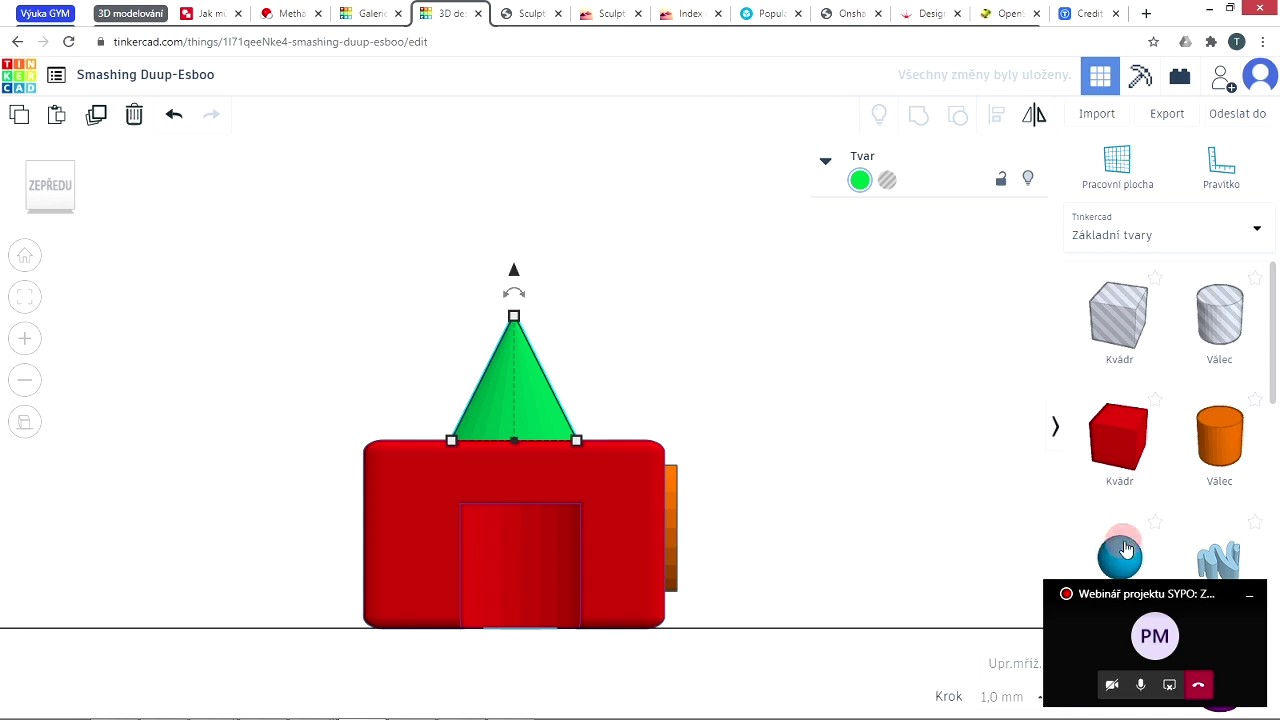
pyautogui.click(828, 359)
pyautogui.moveTo(828, 359)
pyautogui.mouseDown(button='middle')
pyautogui.moveTo(817, 374)
pyautogui.moveTo(817, 343)
pyautogui.mouseUp(button='middle')
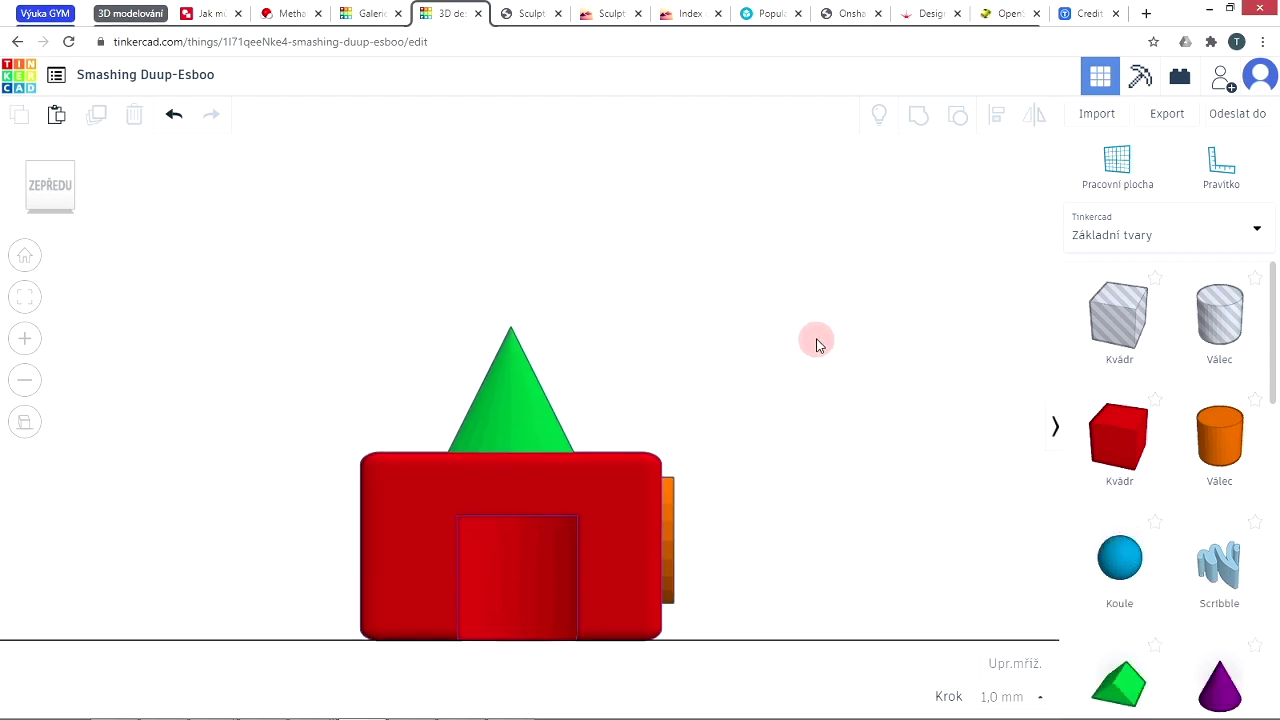
# Step: Return to the home view and select the red box
pyautogui.click(25, 261)
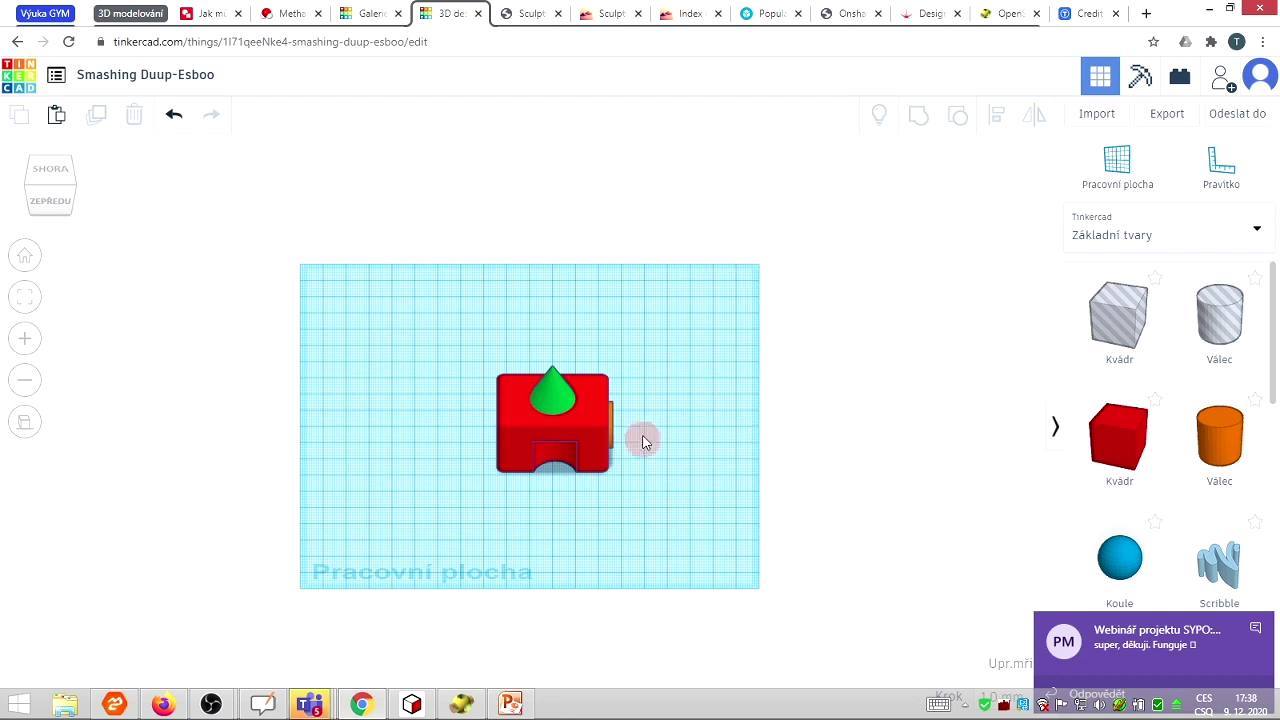
pyautogui.moveTo(633, 480); pyautogui.dragTo(593, 447, button='middle')
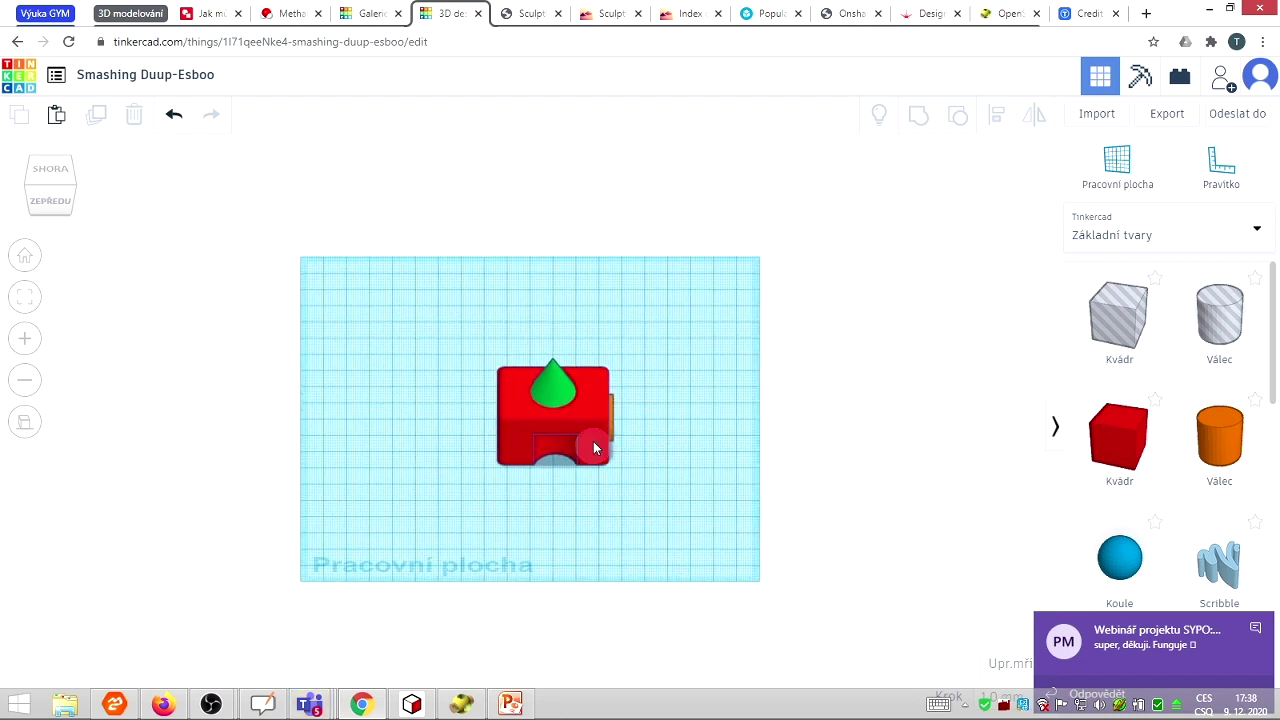
pyautogui.click(1255, 630)
pyautogui.click(523, 420)
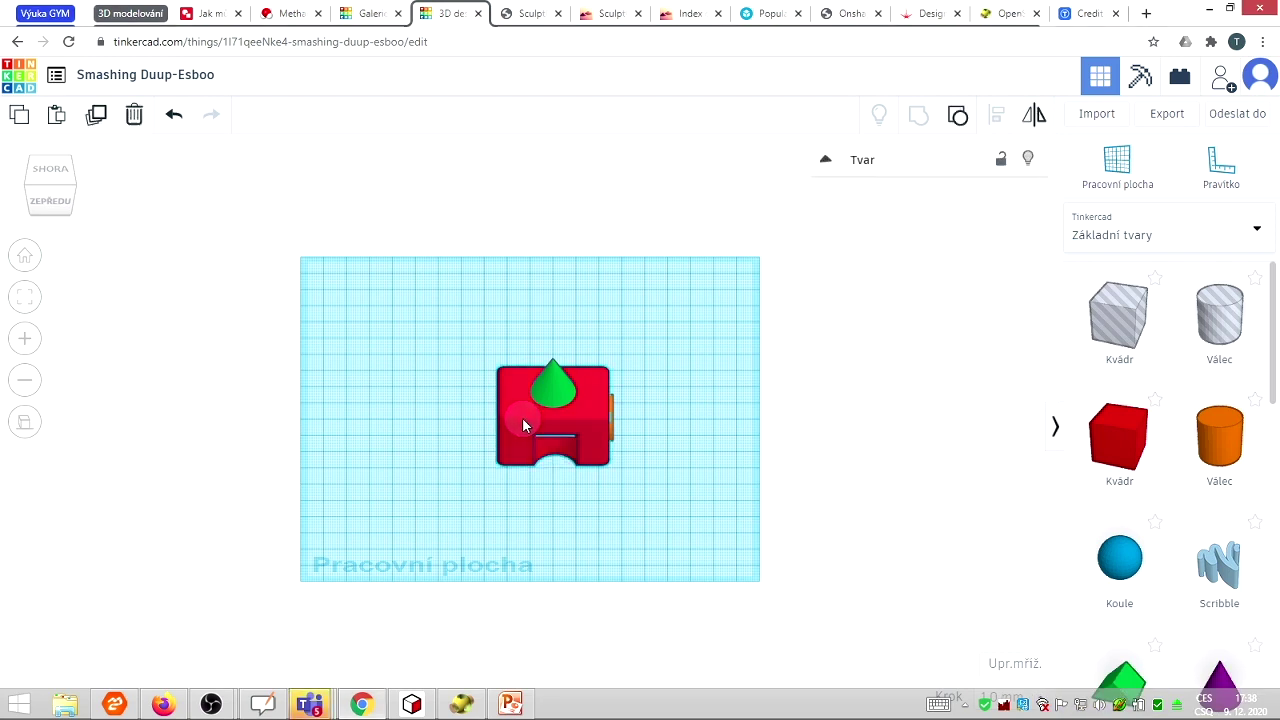
pyautogui.moveTo(554, 484); pyautogui.dragTo(553, 483)
pyautogui.scroll(-1, 553, 483)
pyautogui.scroll(3, 553, 482)
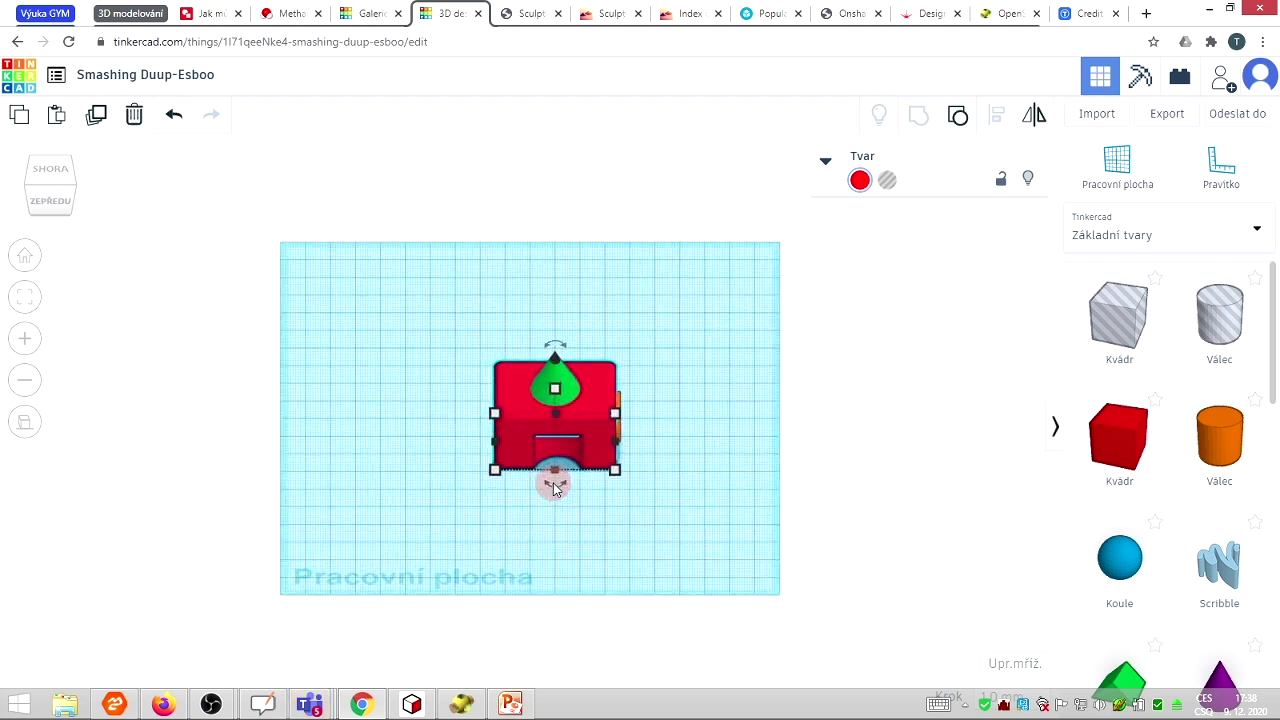
pyautogui.scroll(2, 578, 508)
# Step: Examine the red box's rotation handles for the different axes from several viewing angles
pyautogui.moveTo(572, 520)
pyautogui.mouseDown()
pyautogui.moveTo(506, 525)
pyautogui.moveTo(568, 530)
pyautogui.mouseUp()
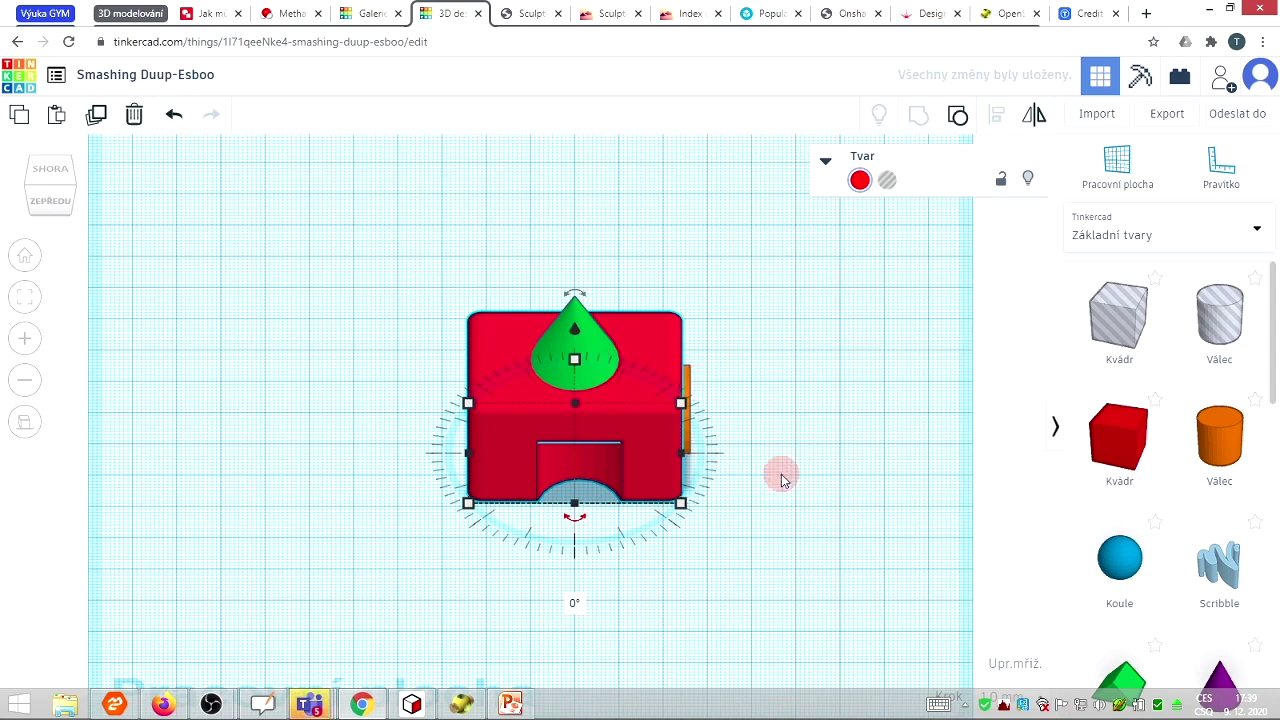
pyautogui.moveTo(714, 477)
pyautogui.mouseDown(button='right')
pyautogui.moveTo(806, 486)
pyautogui.moveTo(735, 493)
pyautogui.moveTo(729, 477)
pyautogui.mouseUp(button='right')
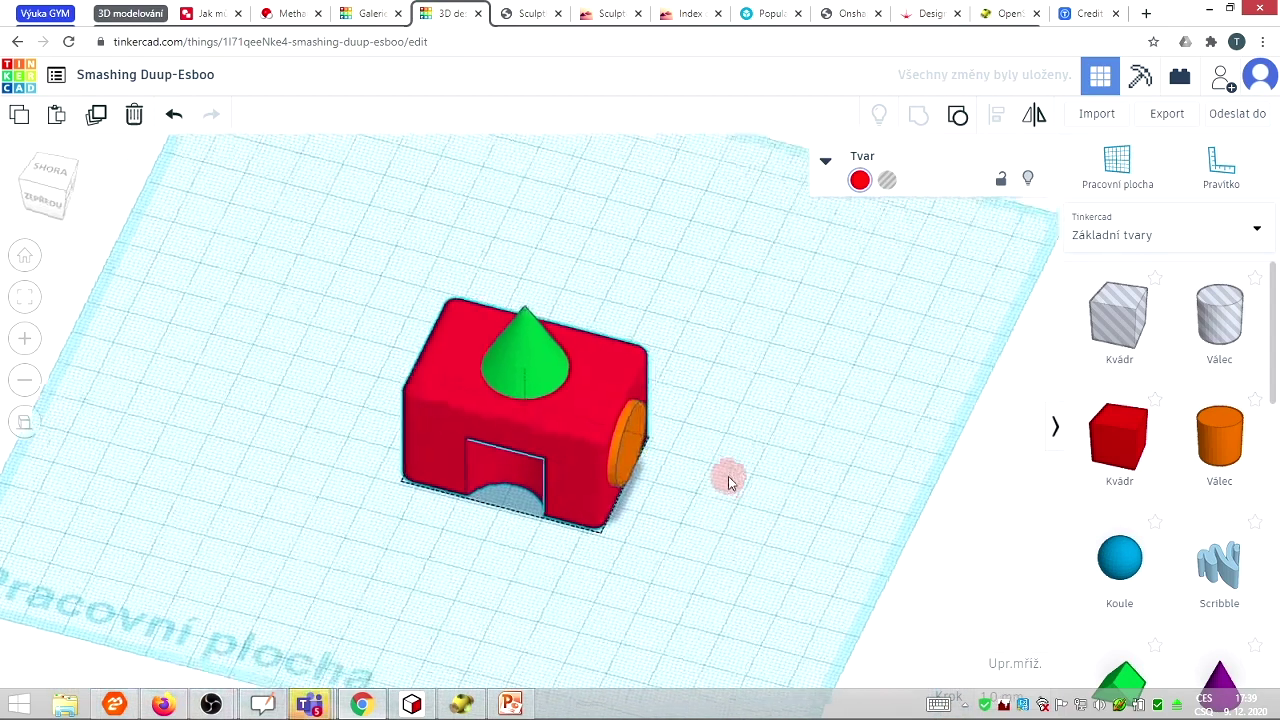
pyautogui.scroll(2, 729, 477)
pyautogui.moveTo(641, 479); pyautogui.dragTo(643, 480)
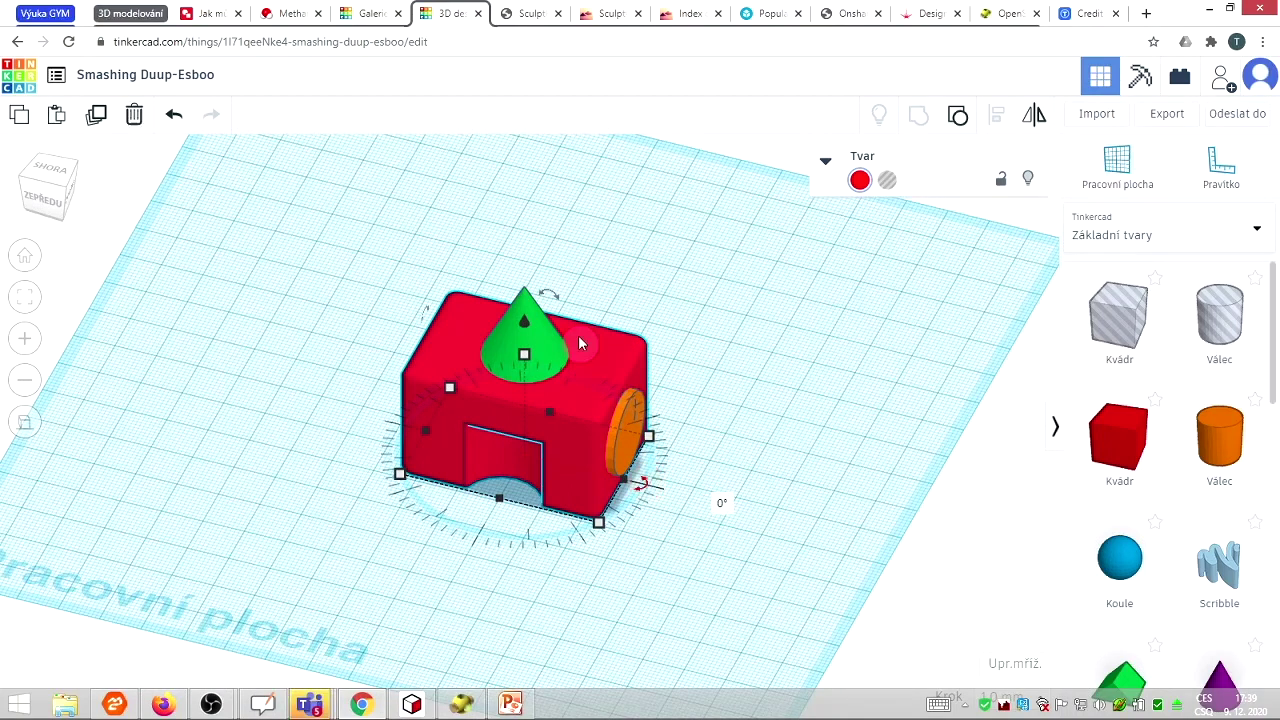
pyautogui.moveTo(548, 297); pyautogui.dragTo(380, 557)
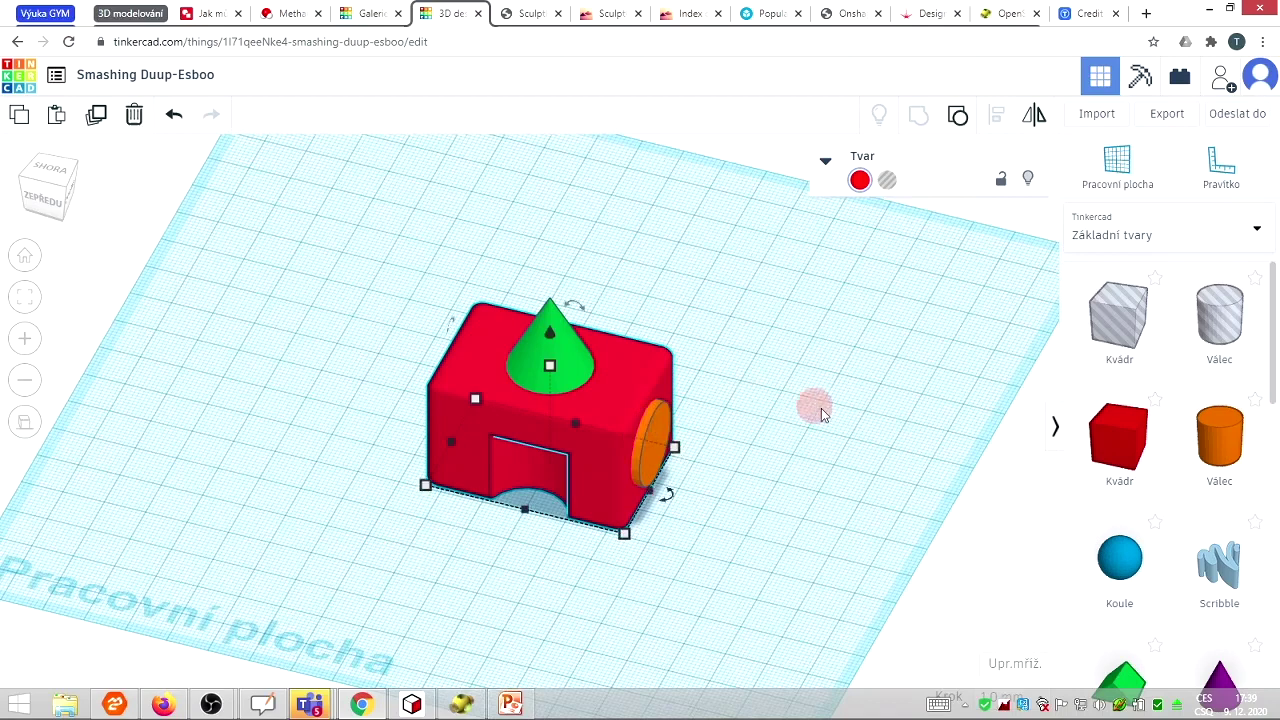
pyautogui.moveTo(829, 457)
pyautogui.mouseDown(button='right')
pyautogui.moveTo(491, 494)
pyautogui.moveTo(457, 557)
pyautogui.moveTo(403, 600)
pyautogui.moveTo(573, 387)
pyautogui.mouseUp(button='right')
pyautogui.click(566, 414)
pyautogui.moveTo(594, 520); pyautogui.dragTo(478, 467, button='right')
pyautogui.rightClick(398, 310)
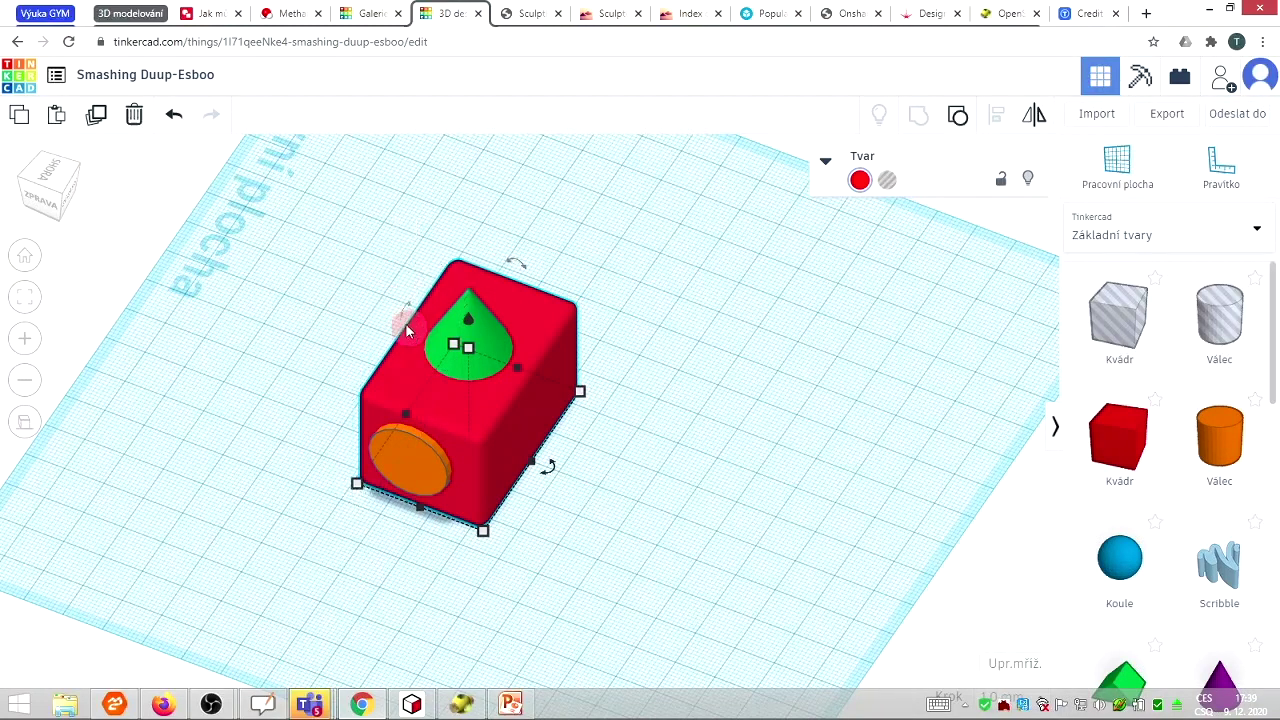
pyautogui.rightClick(391, 320)
pyautogui.moveTo(391, 320); pyautogui.dragTo(409, 286, button='right')
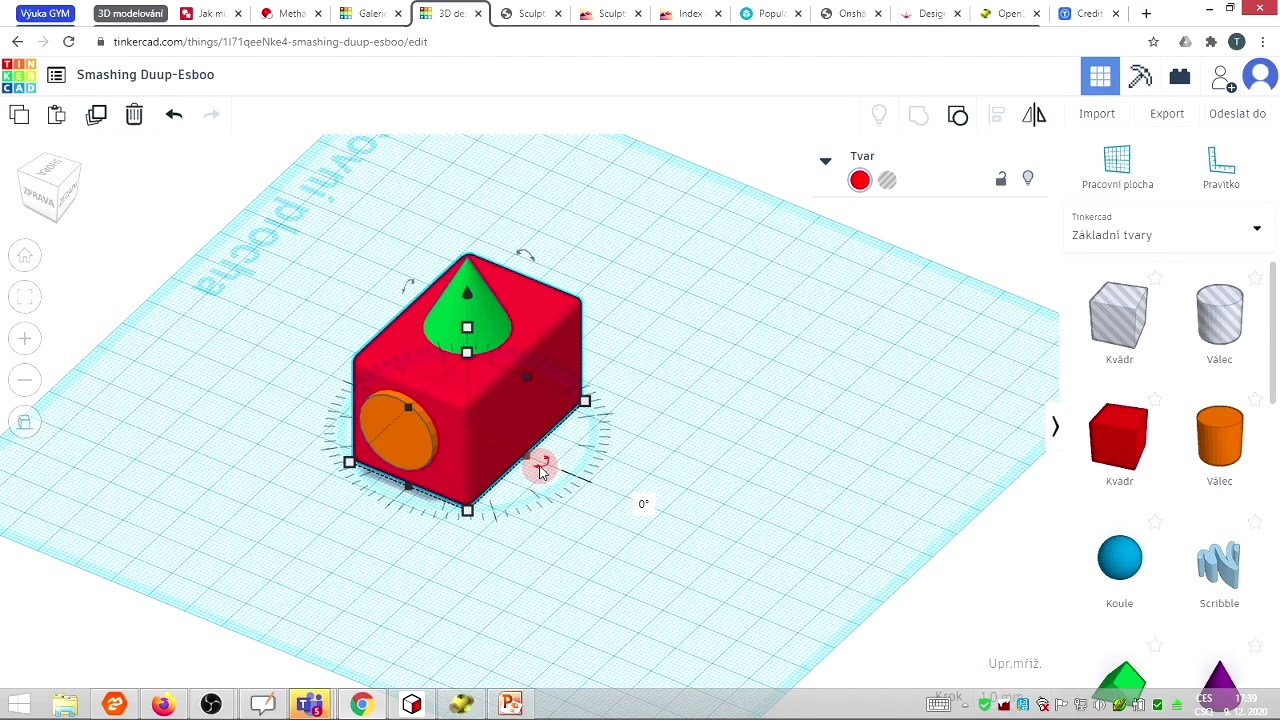
# Step: Rotate the red box about its vertical axis and set the rotation angle to 120°
pyautogui.moveTo(540, 470); pyautogui.dragTo(574, 466)
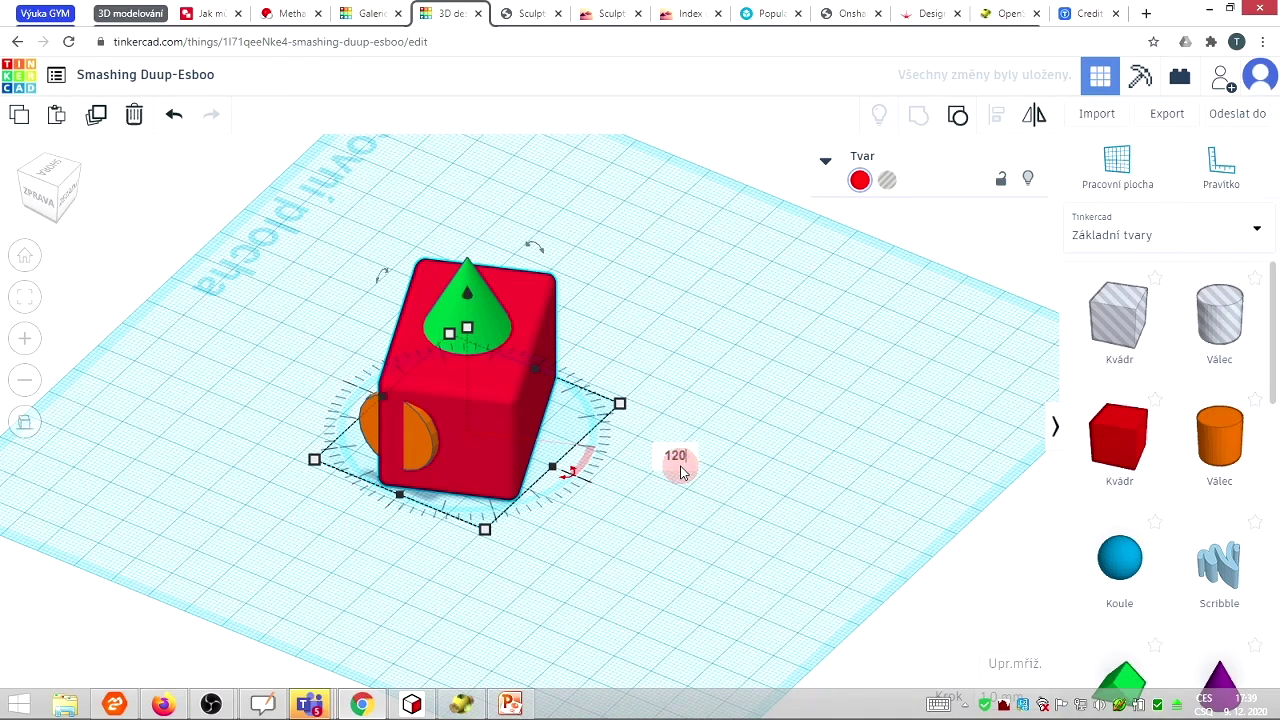
pyautogui.press('Return')
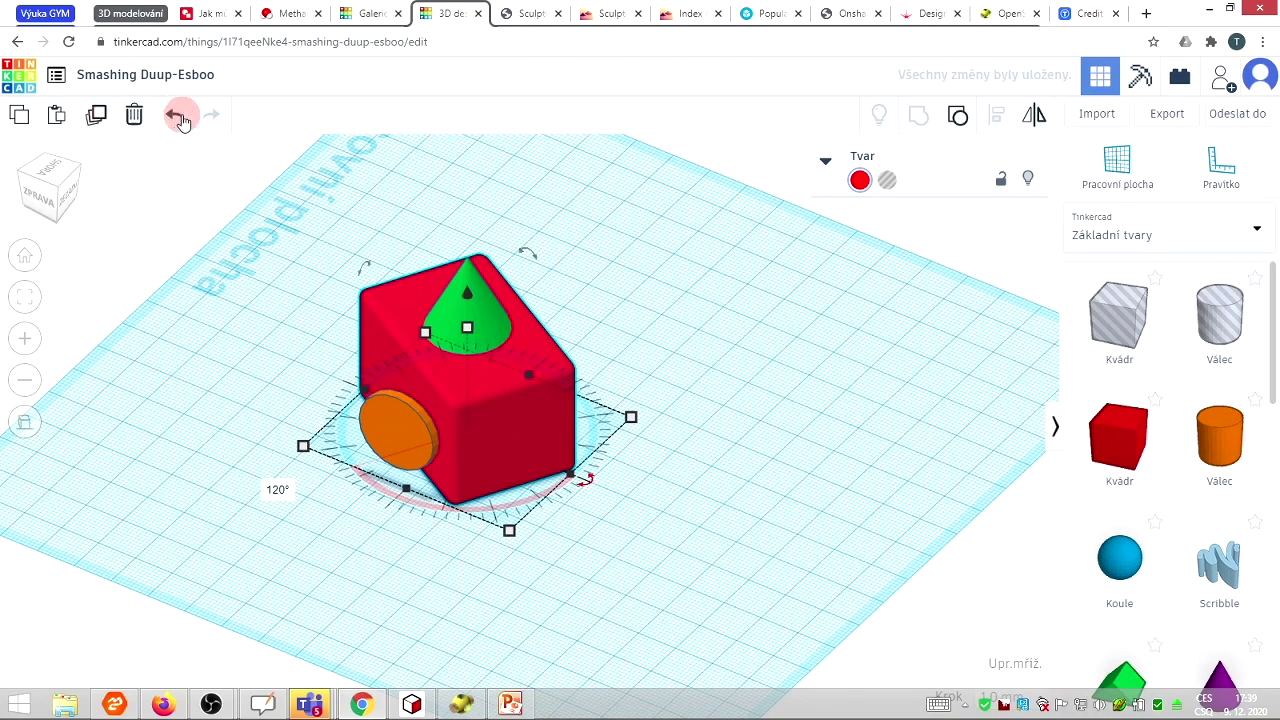
# Step: Undo both rotations of the red box and deselect it
pyautogui.hotkey('ctrl', 'z')
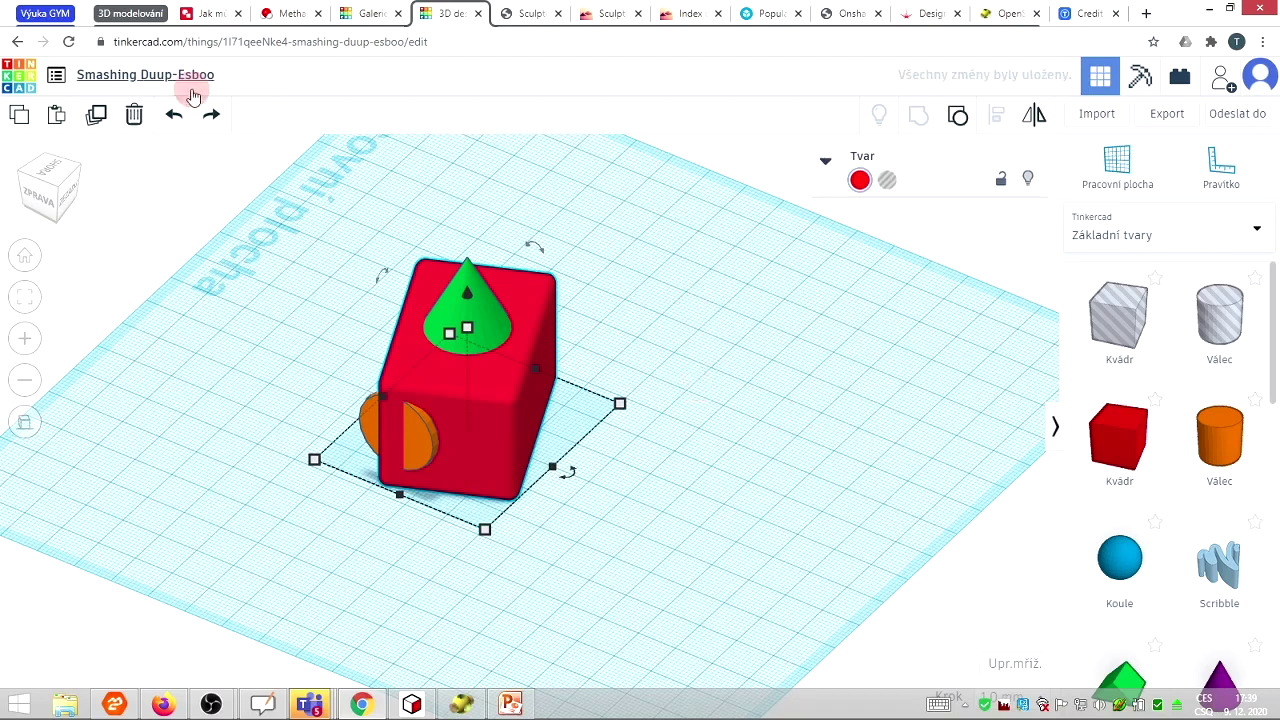
pyautogui.click(174, 118)
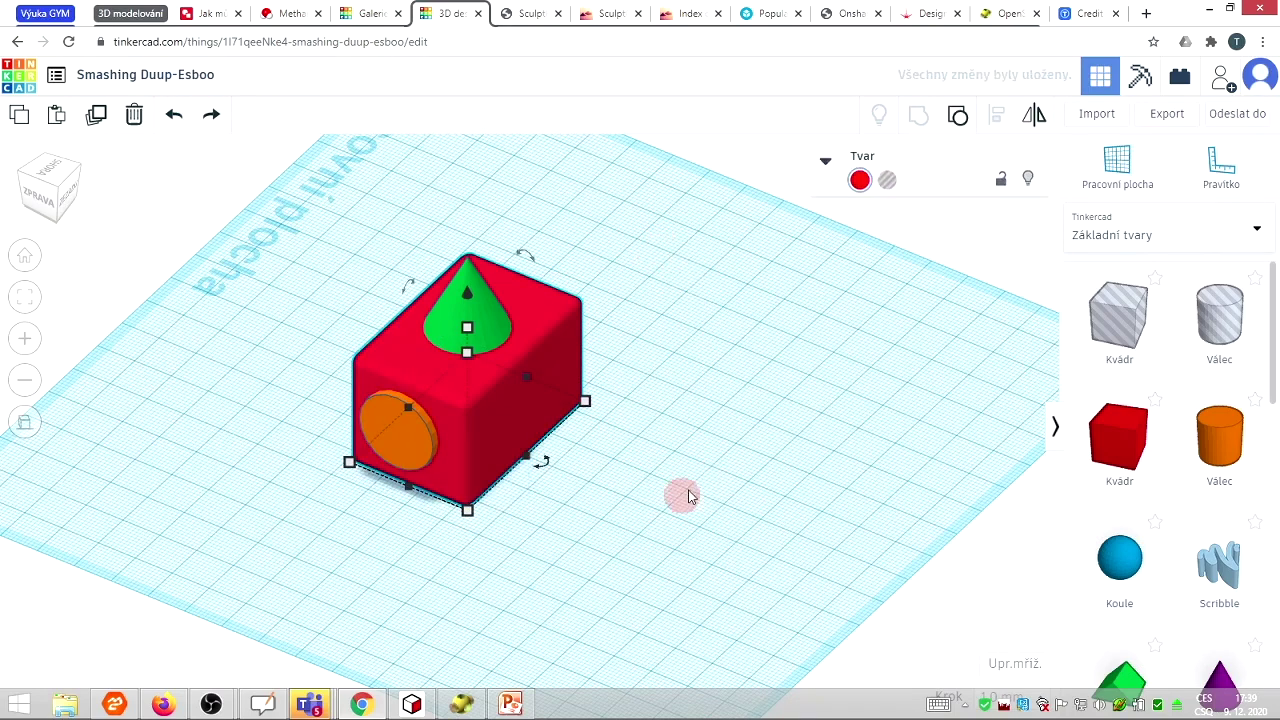
pyautogui.click(233, 527)
pyautogui.moveTo(327, 537)
pyautogui.mouseDown(button='right')
pyautogui.moveTo(525, 536)
pyautogui.moveTo(685, 505)
pyautogui.moveTo(572, 493)
pyautogui.mouseUp(button='right')
pyautogui.moveTo(1097, 478); pyautogui.dragTo(563, 365)
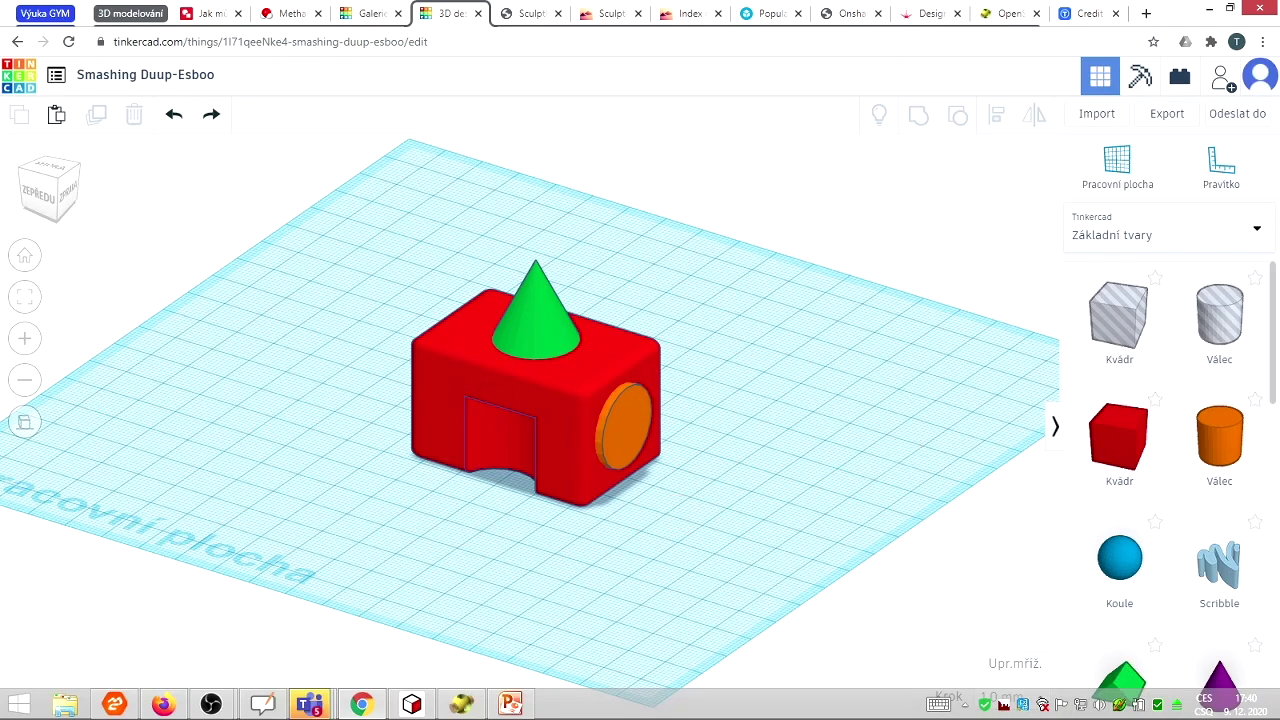
# Step: Place a green letter D from the Text a čísla shape category on the workplane beside the red box
pyautogui.click(1258, 233)
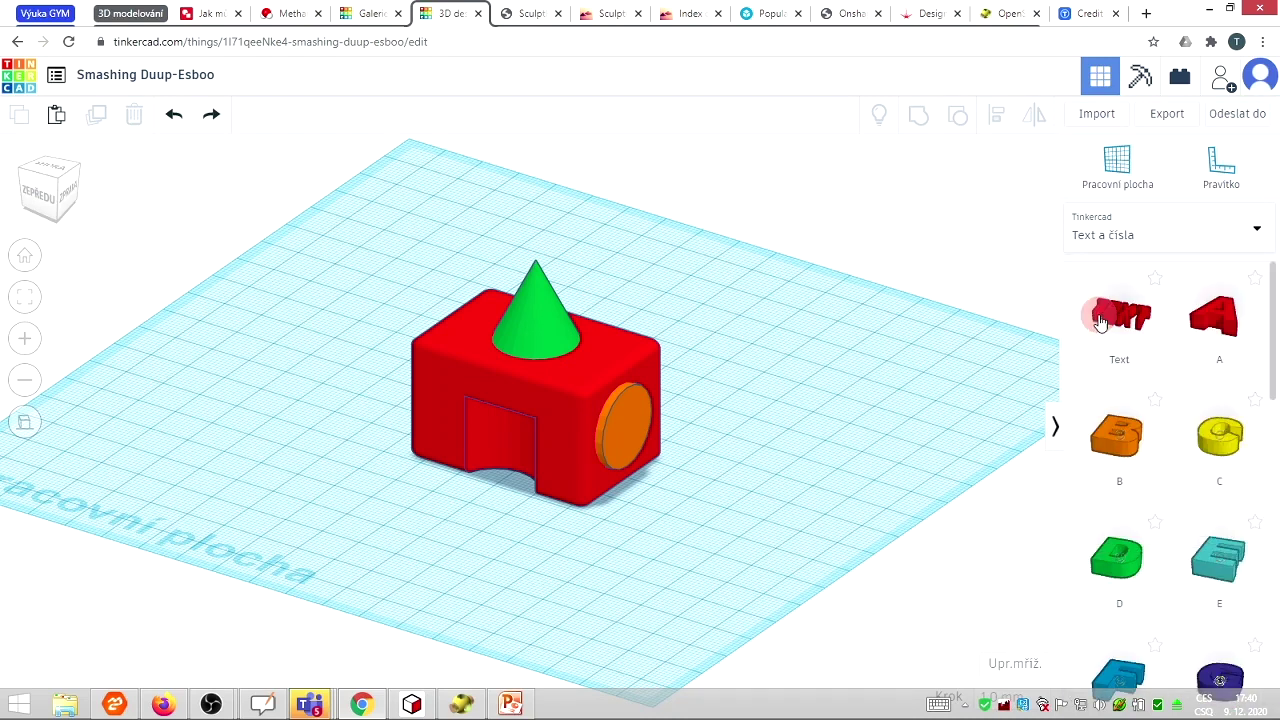
pyautogui.moveTo(1100, 320); pyautogui.dragTo(1128, 447)
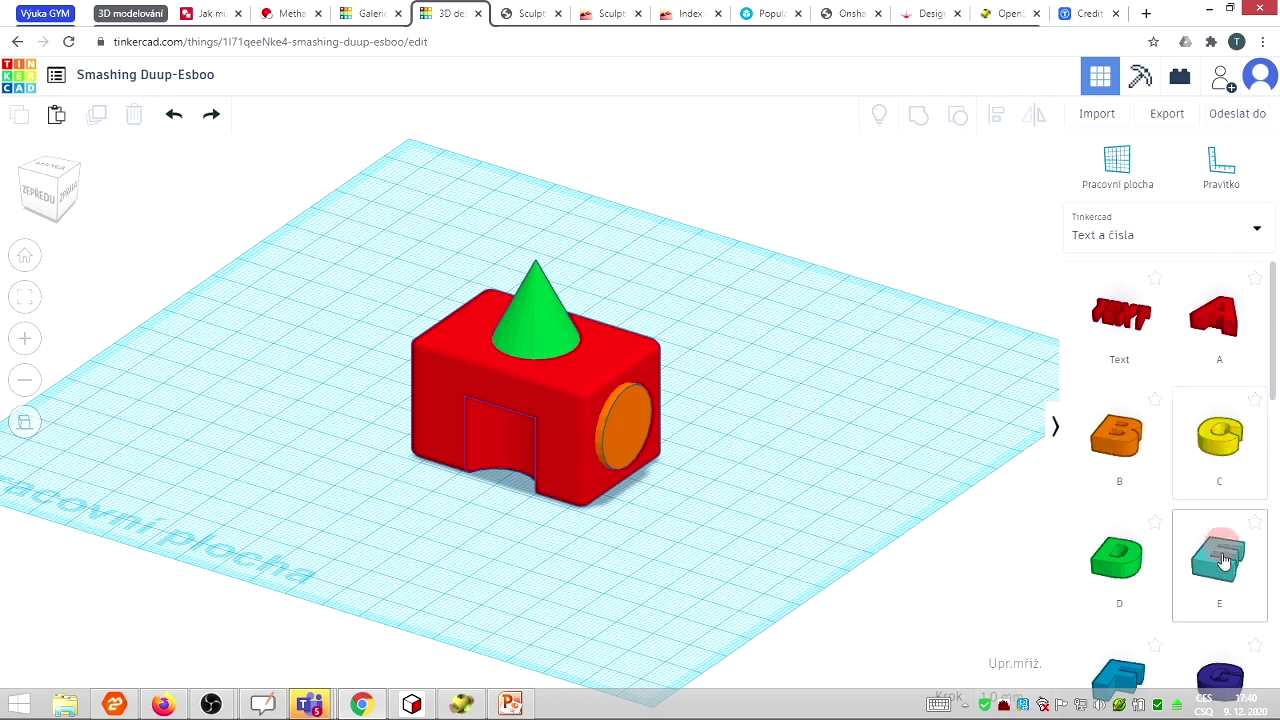
pyautogui.click(1090, 560)
pyautogui.moveTo(1087, 550); pyautogui.dragTo(754, 416)
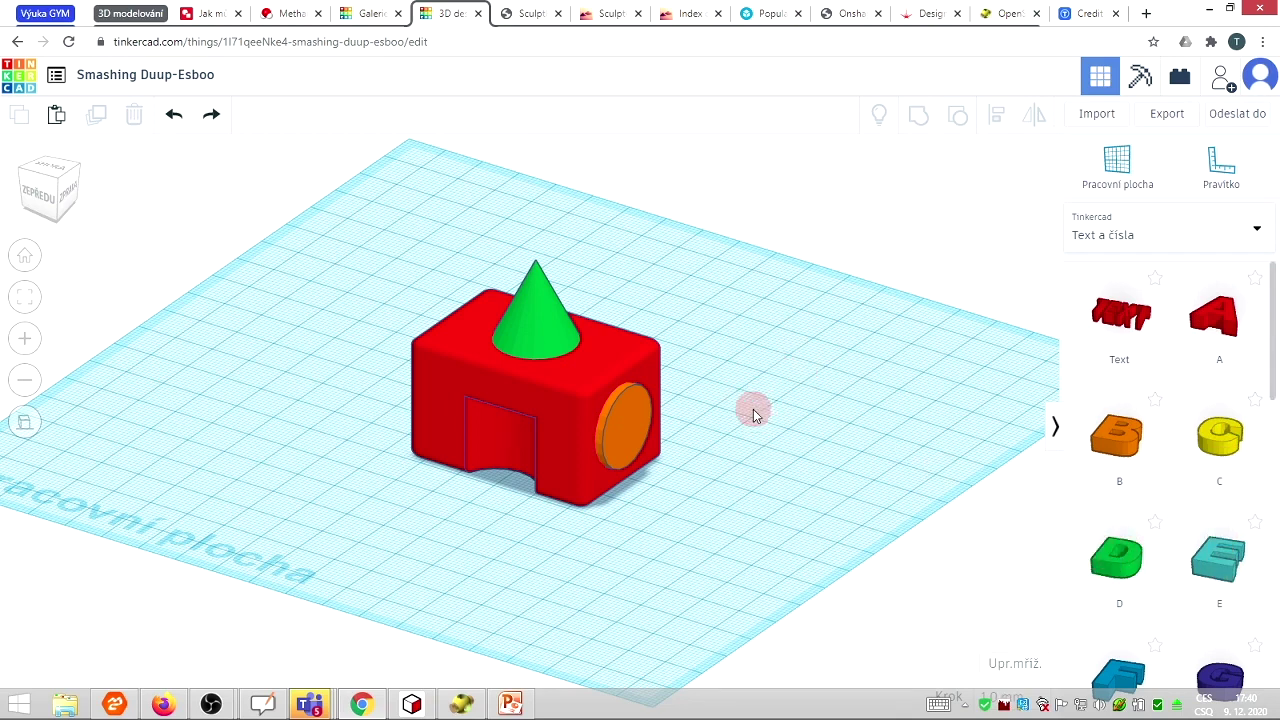
pyautogui.moveTo(1100, 554); pyautogui.dragTo(763, 433)
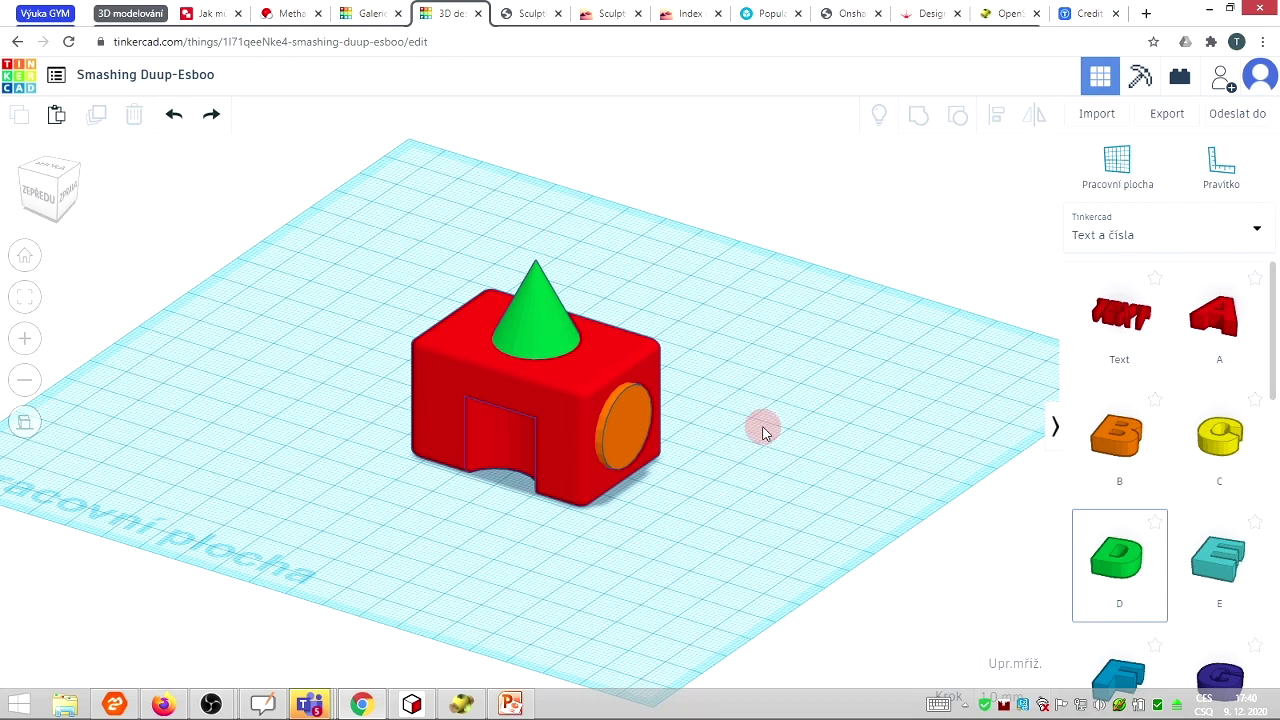
pyautogui.moveTo(714, 526); pyautogui.dragTo(791, 457, button='right')
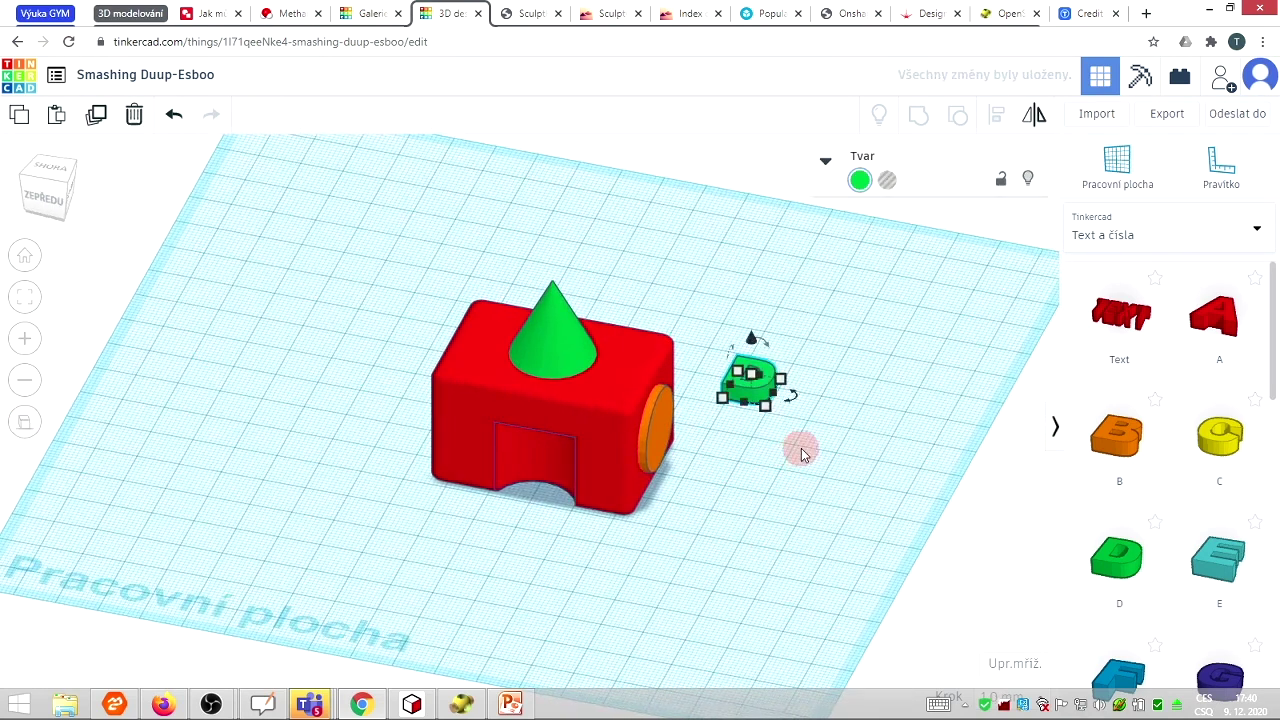
# Step: Move the green letter D in front of the arched cut-out of the red box and deselect it
pyautogui.moveTo(740, 390); pyautogui.dragTo(540, 520)
pyautogui.click(873, 502)
pyautogui.moveTo(545, 301); pyautogui.dragTo(517, 468, button='right')
pyautogui.scroll(2, 518, 460)
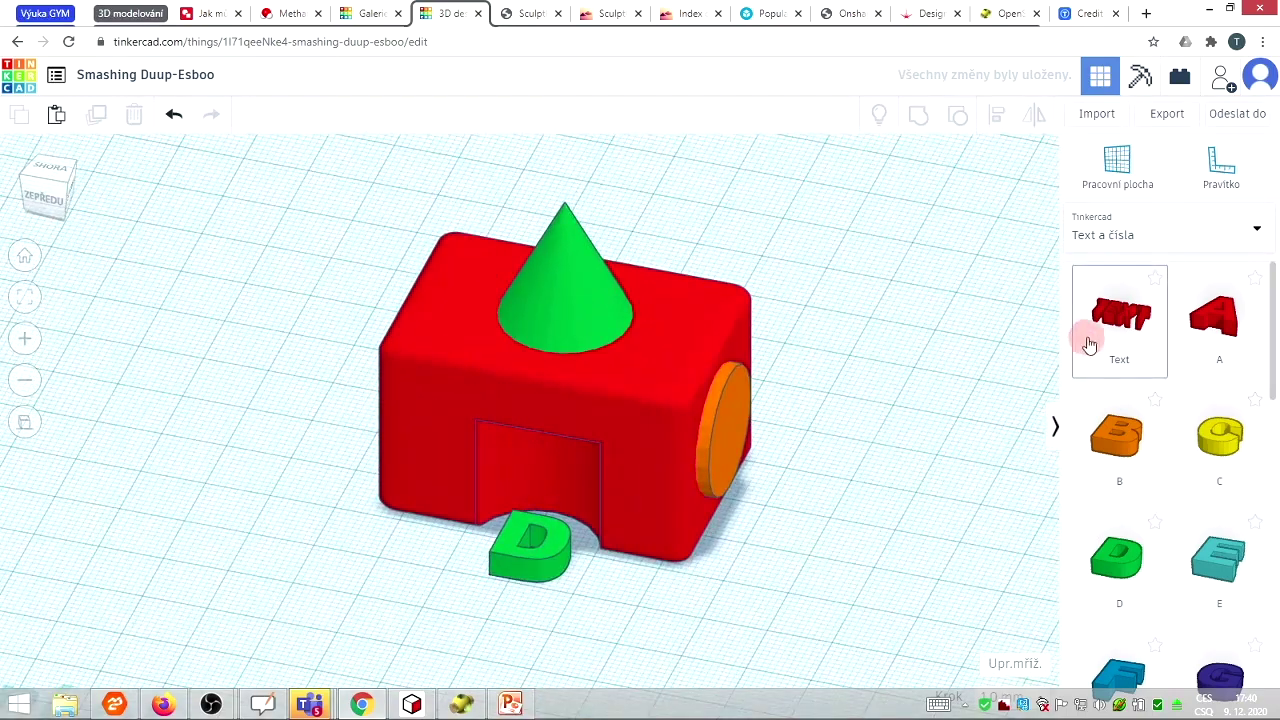
# Step: Place a Text shape on the workplane in front of the letter D and open its shape settings
pyautogui.moveTo(1128, 332); pyautogui.dragTo(485, 649)
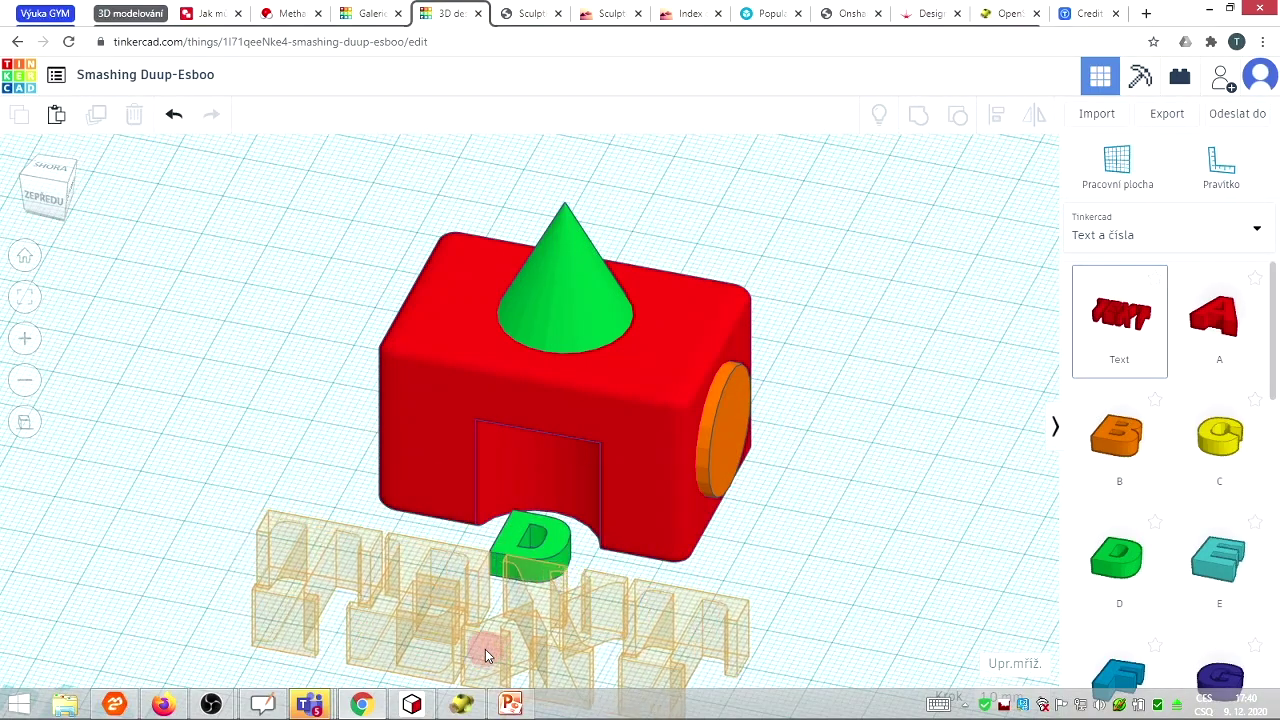
pyautogui.click(48, 170)
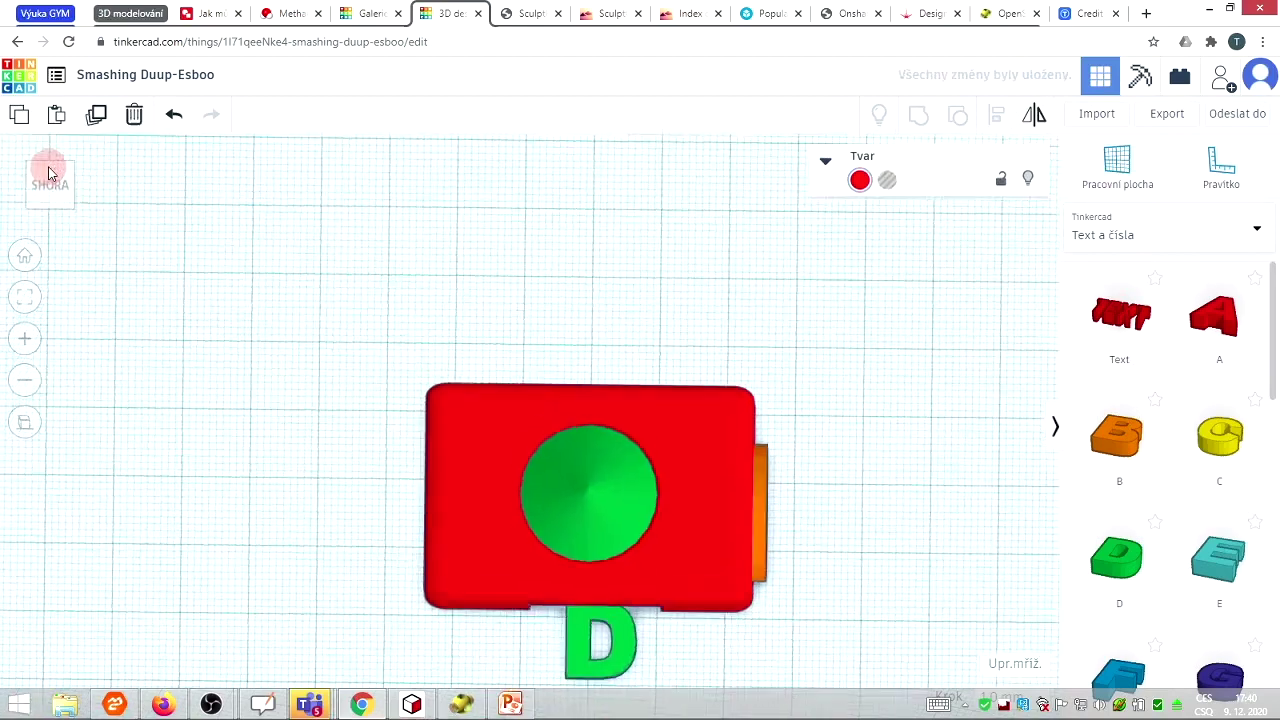
pyautogui.scroll(2, 551, 289)
pyautogui.scroll(-4, 557, 283)
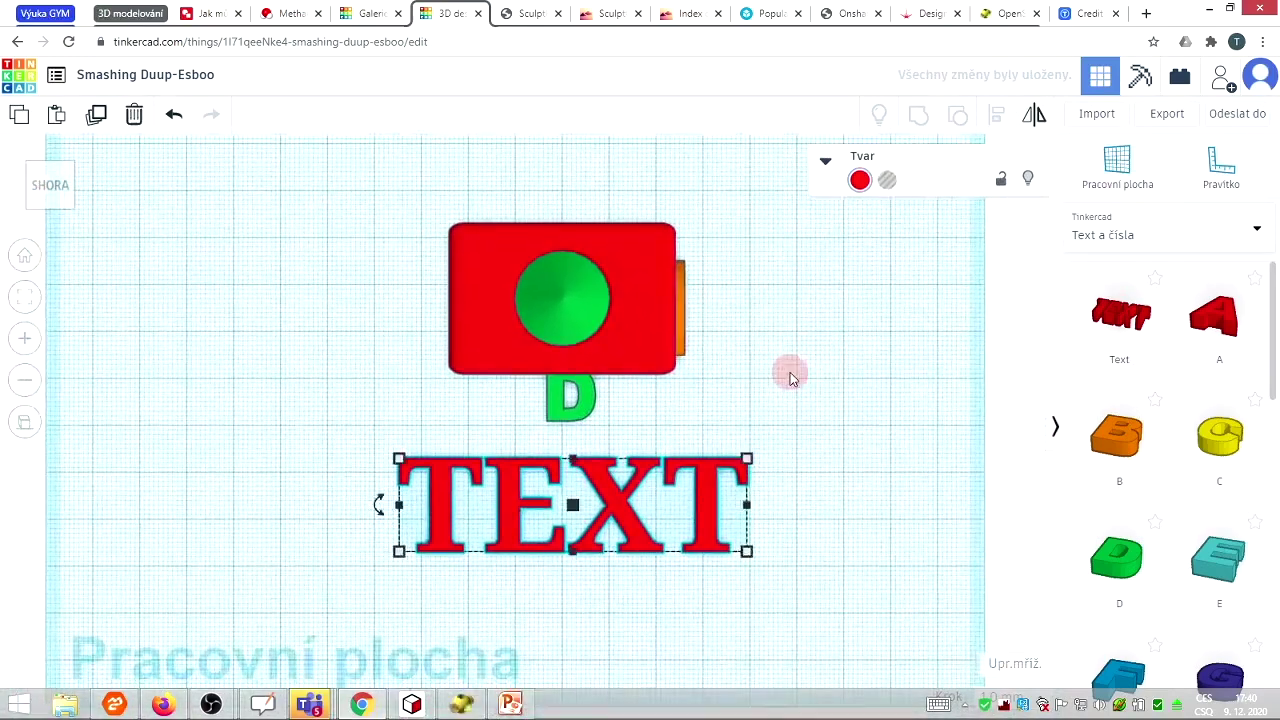
pyautogui.click(539, 488)
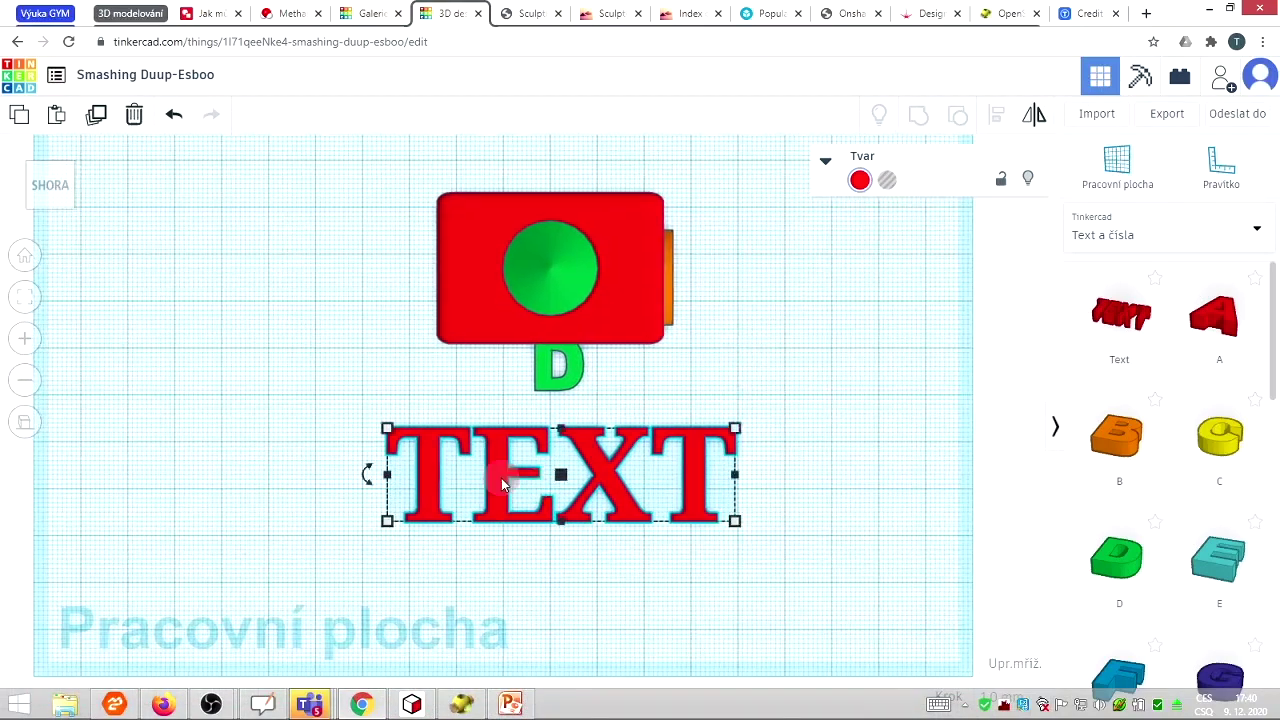
pyautogui.click(825, 160)
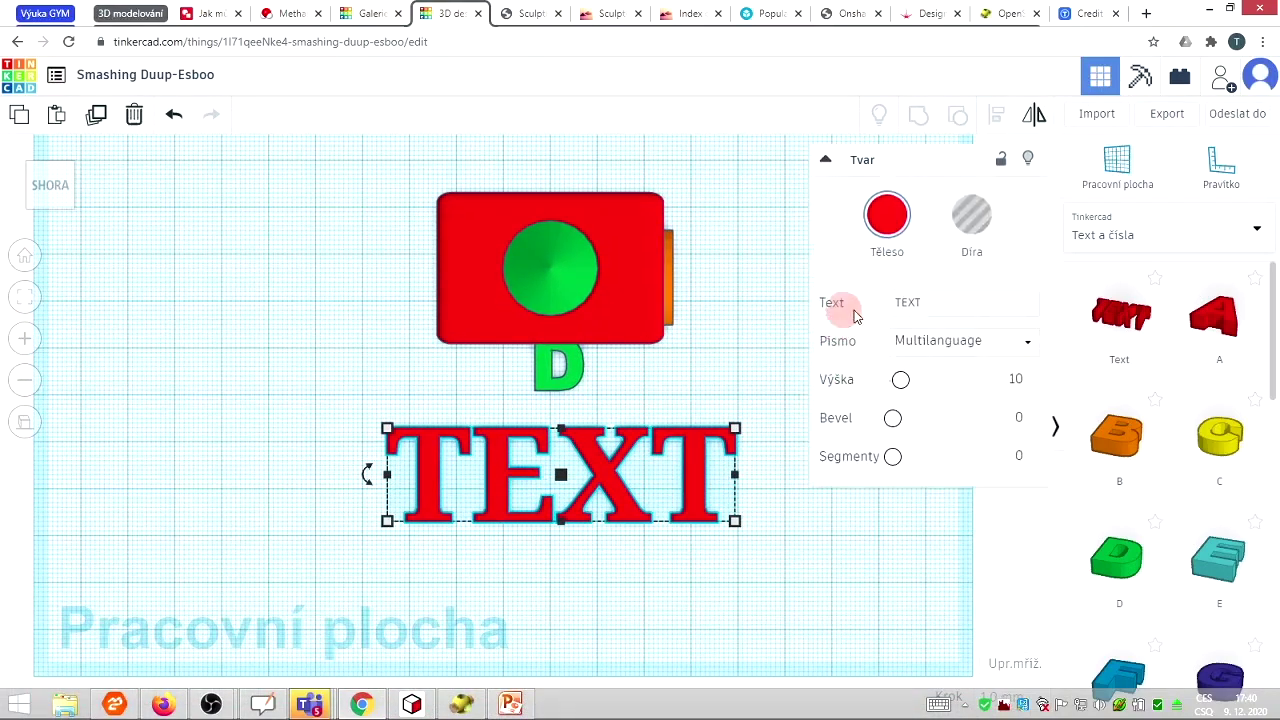
# Step: Change the Text shape's wording to PRO MAMINKU
pyautogui.click(945, 303)
pyautogui.press('Return')
pyautogui.moveTo(890, 302); pyautogui.dragTo(991, 315)
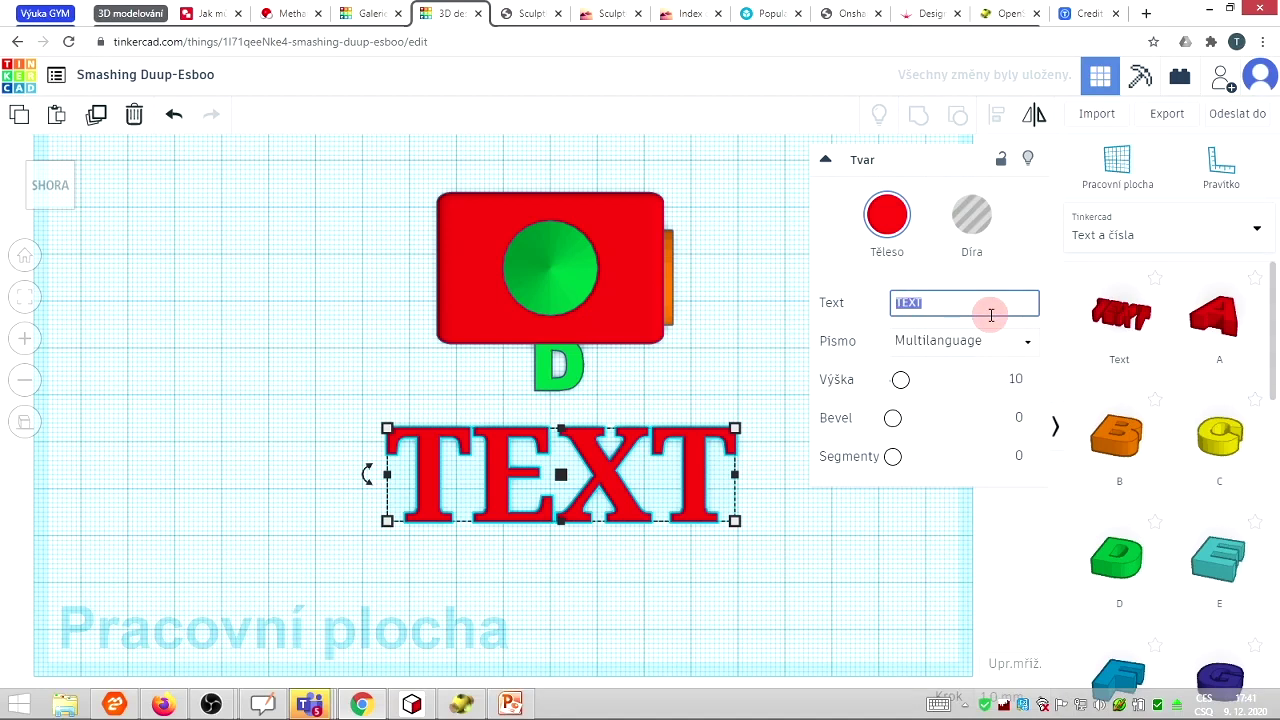
pyautogui.write('PRO')
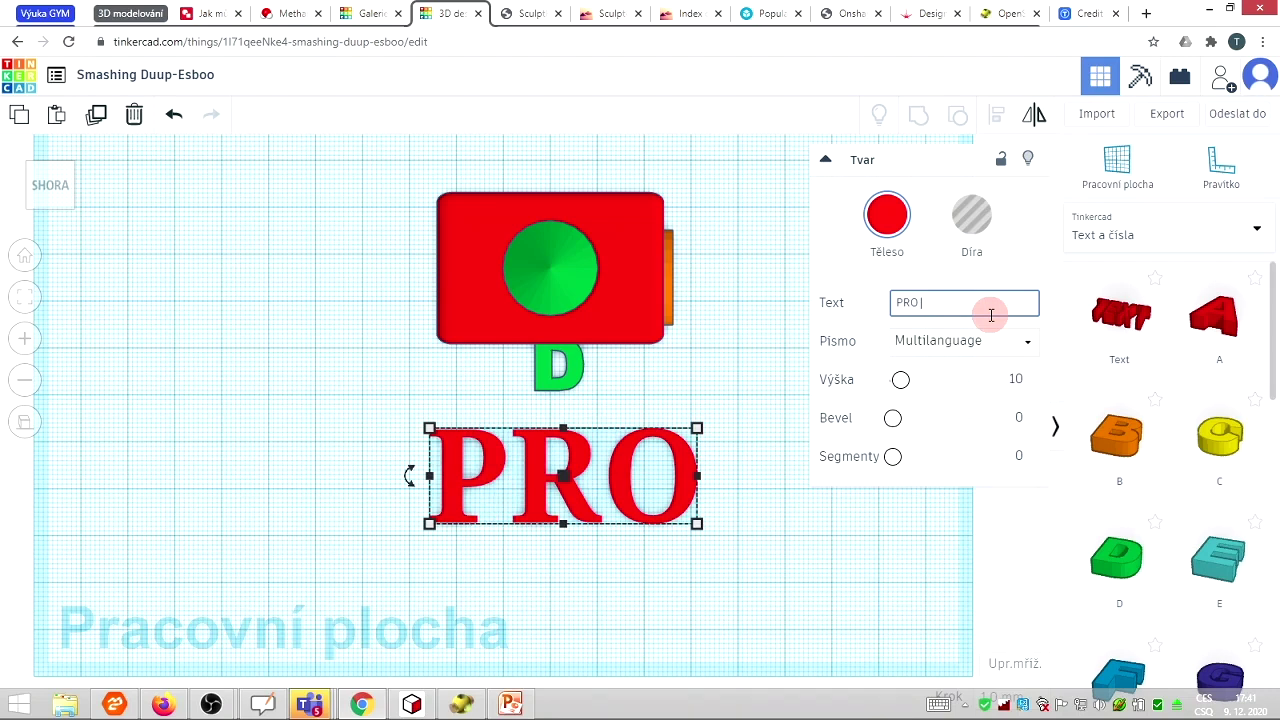
pyautogui.write(' MAMINKU')
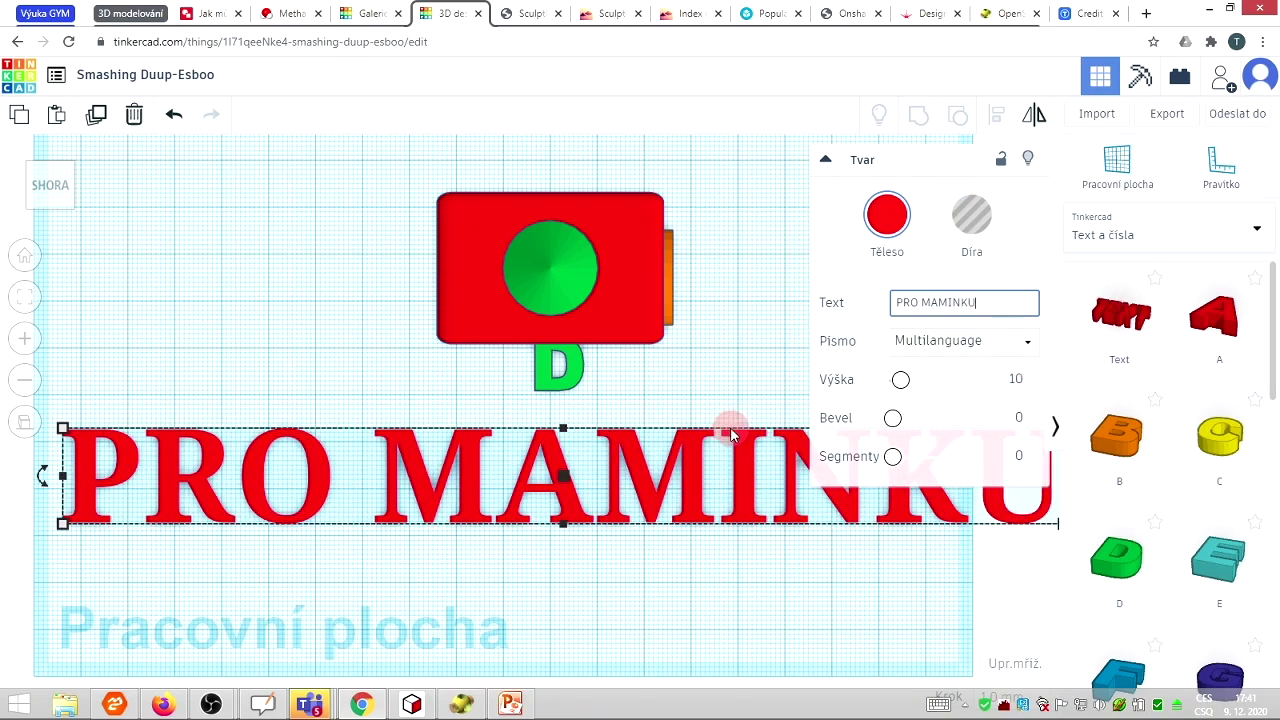
# Step: Try the Sans font on the PRO MAMINKU text and set its font to Sans Mono
pyautogui.click(1027, 344)
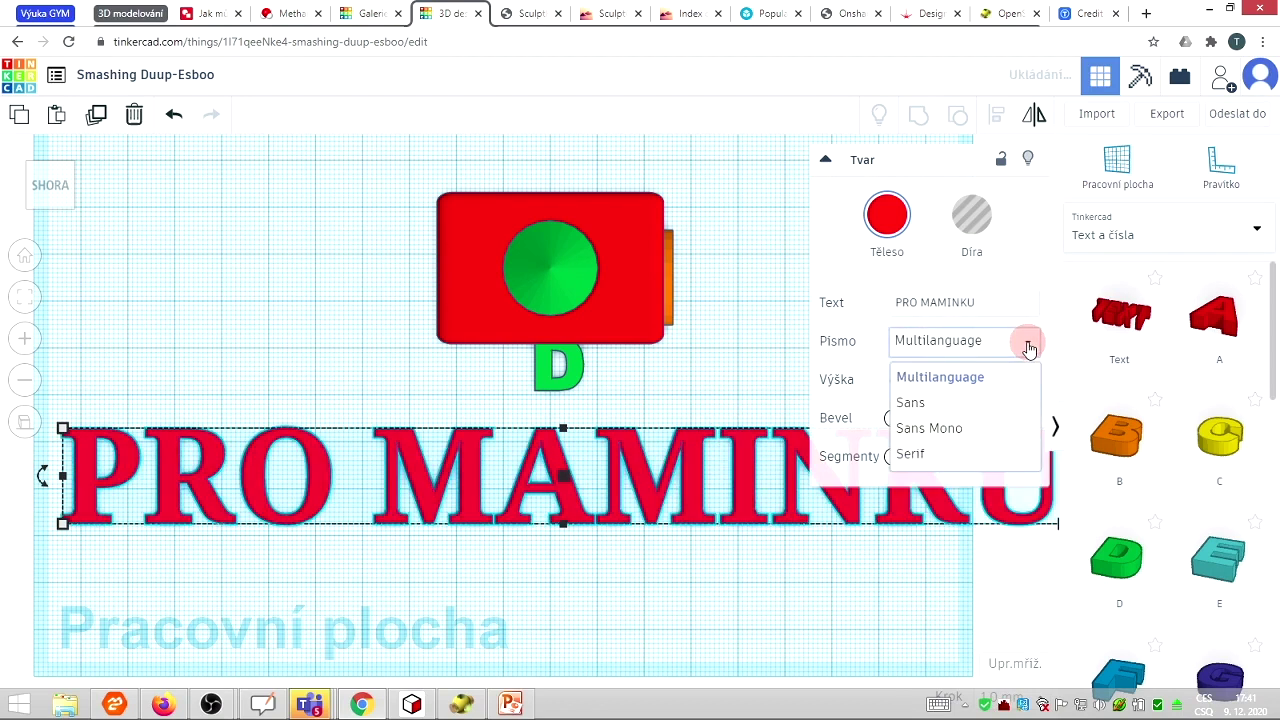
pyautogui.click(912, 404)
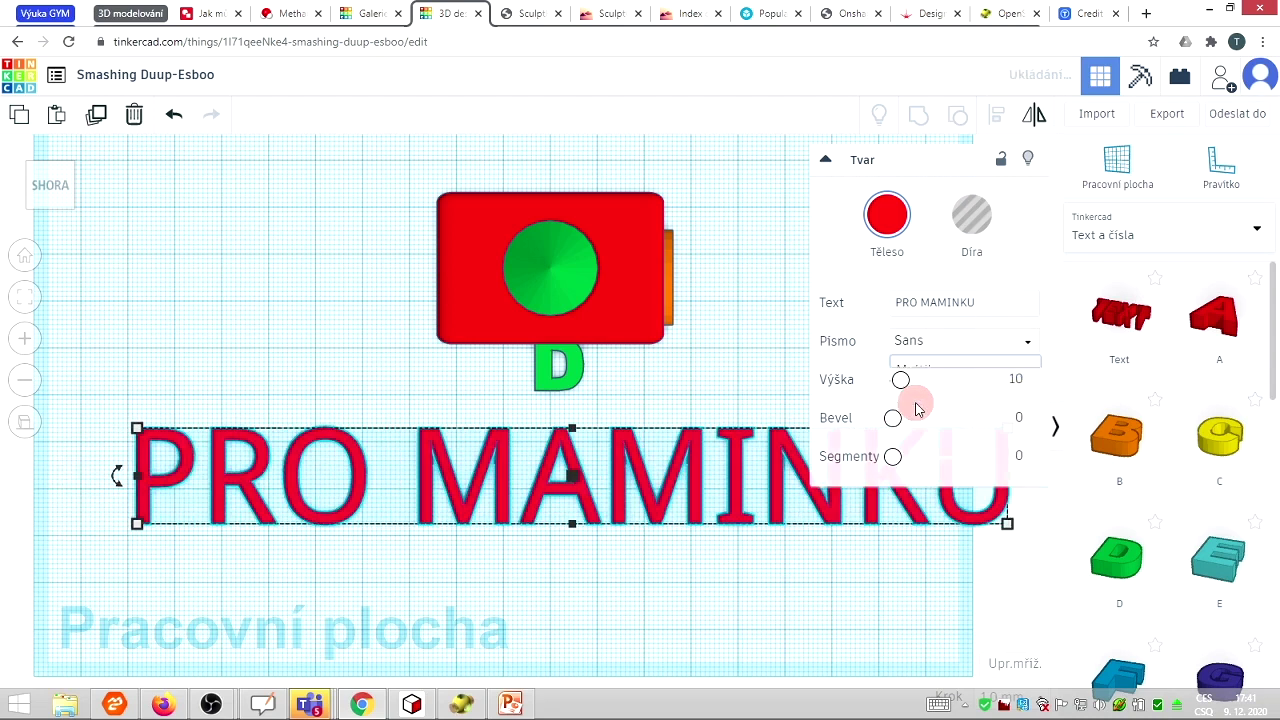
pyautogui.click(1027, 345)
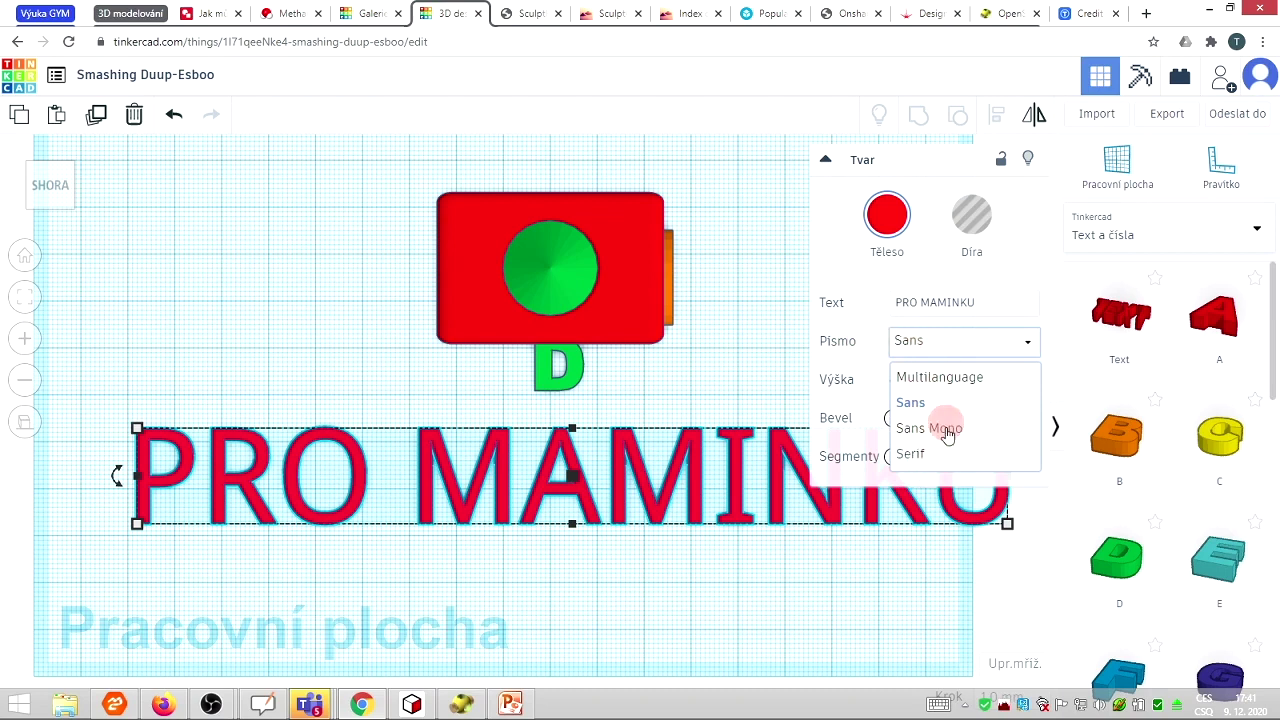
pyautogui.click(917, 430)
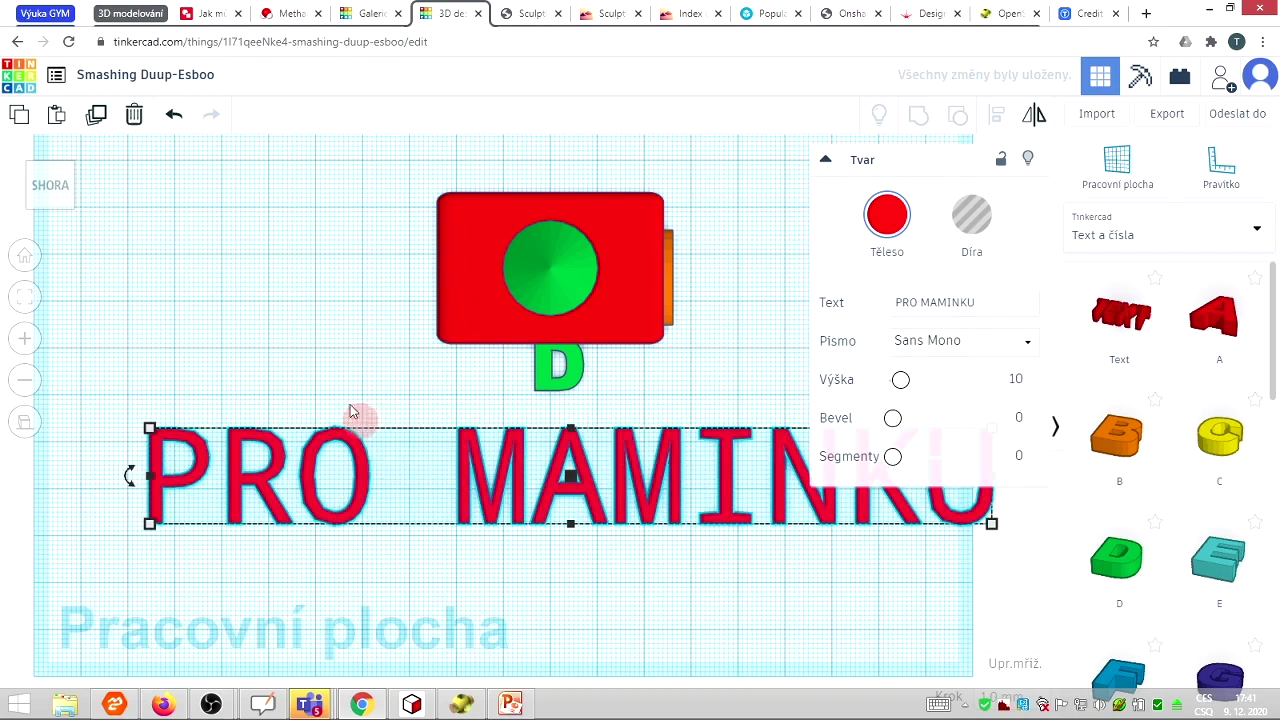
# Step: Collapse the shape settings and scale the PRO MAMINKU text down to slightly wider than the red box
pyautogui.click(824, 156)
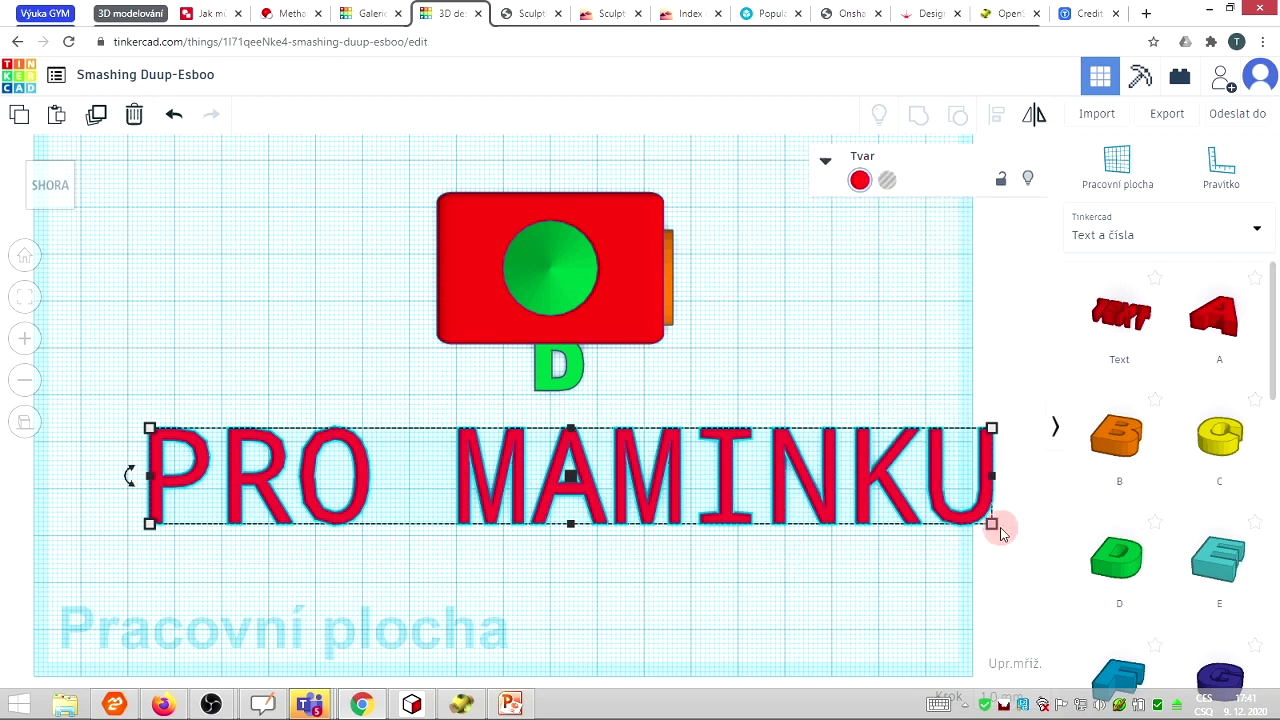
pyautogui.moveTo(993, 525)
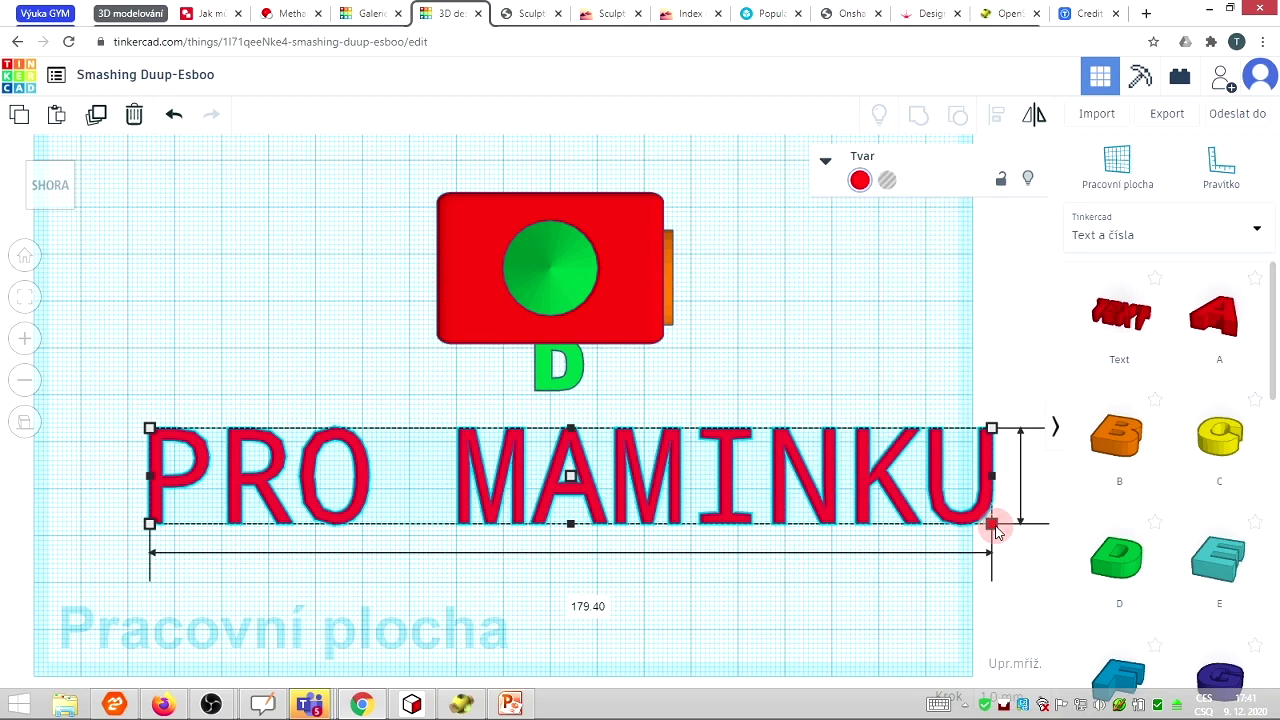
pyautogui.moveTo(966, 519); pyautogui.dragTo(705, 491)
pyautogui.moveTo(630, 480); pyautogui.dragTo(408, 452)
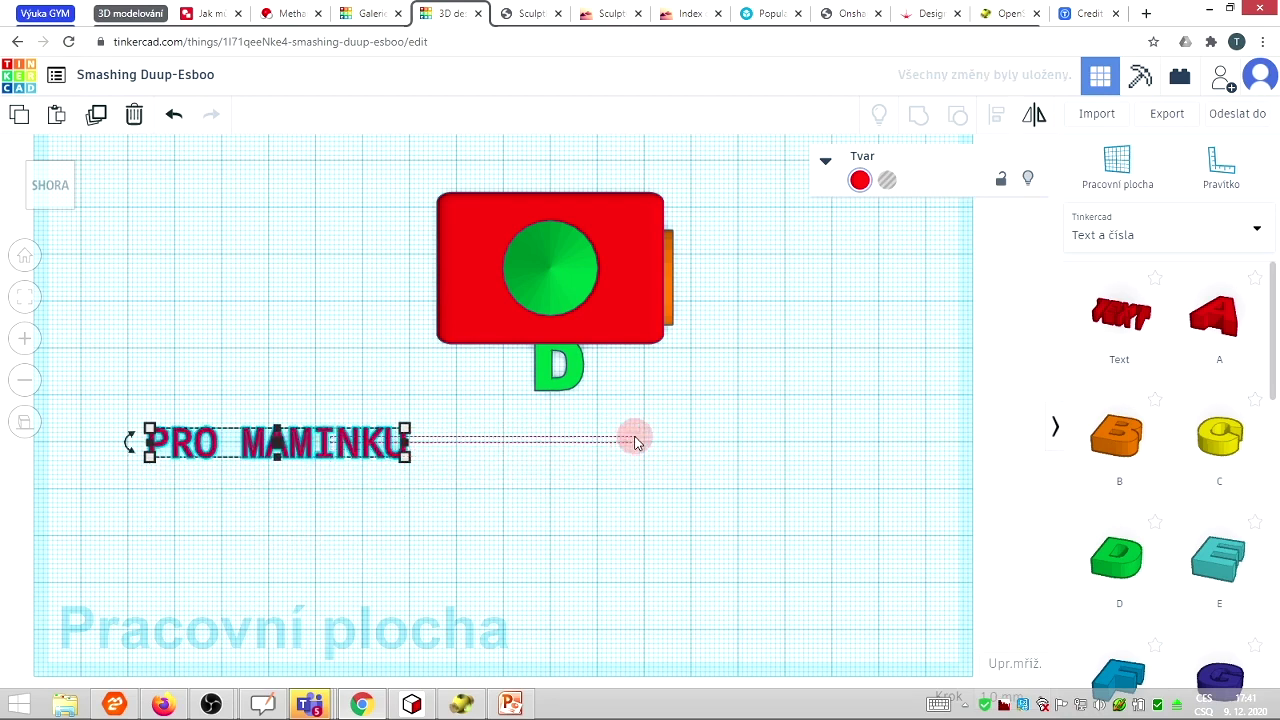
pyautogui.click(345, 381)
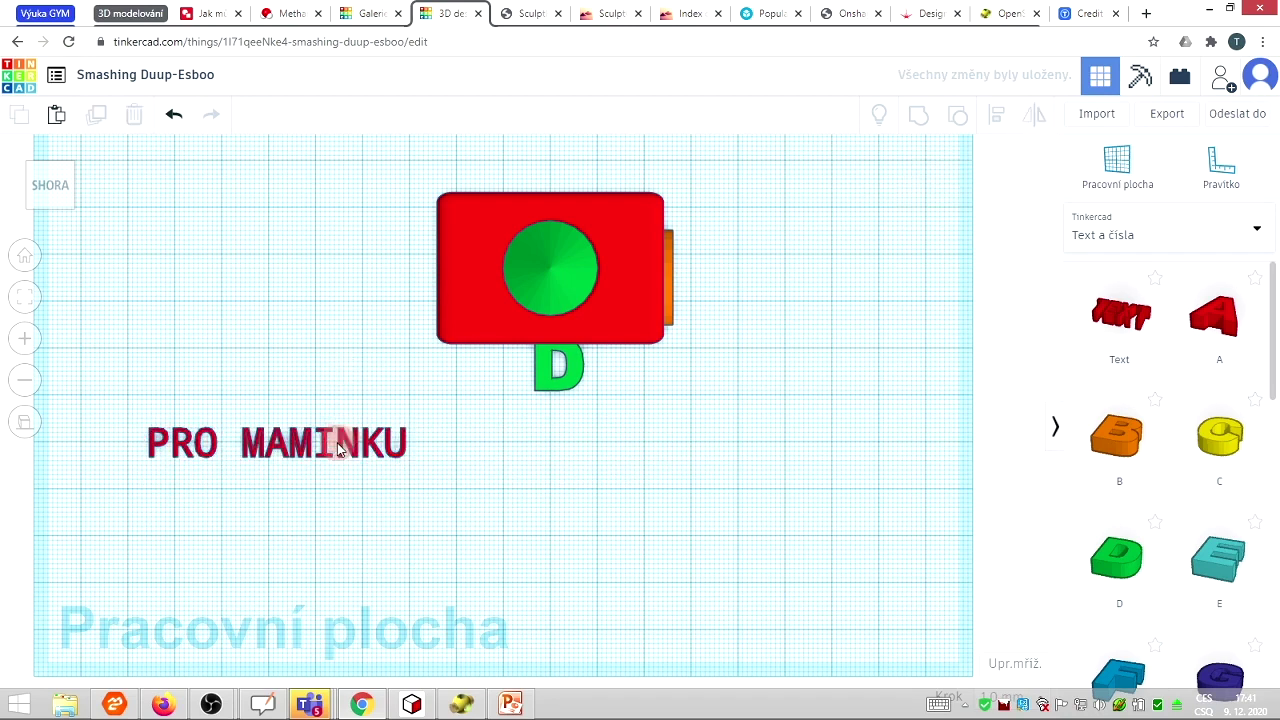
# Step: Move the PRO MAMINKU text about 61 mm sideways and 3 mm back, placing it in front of the letter D, and deselect it
pyautogui.click(347, 449)
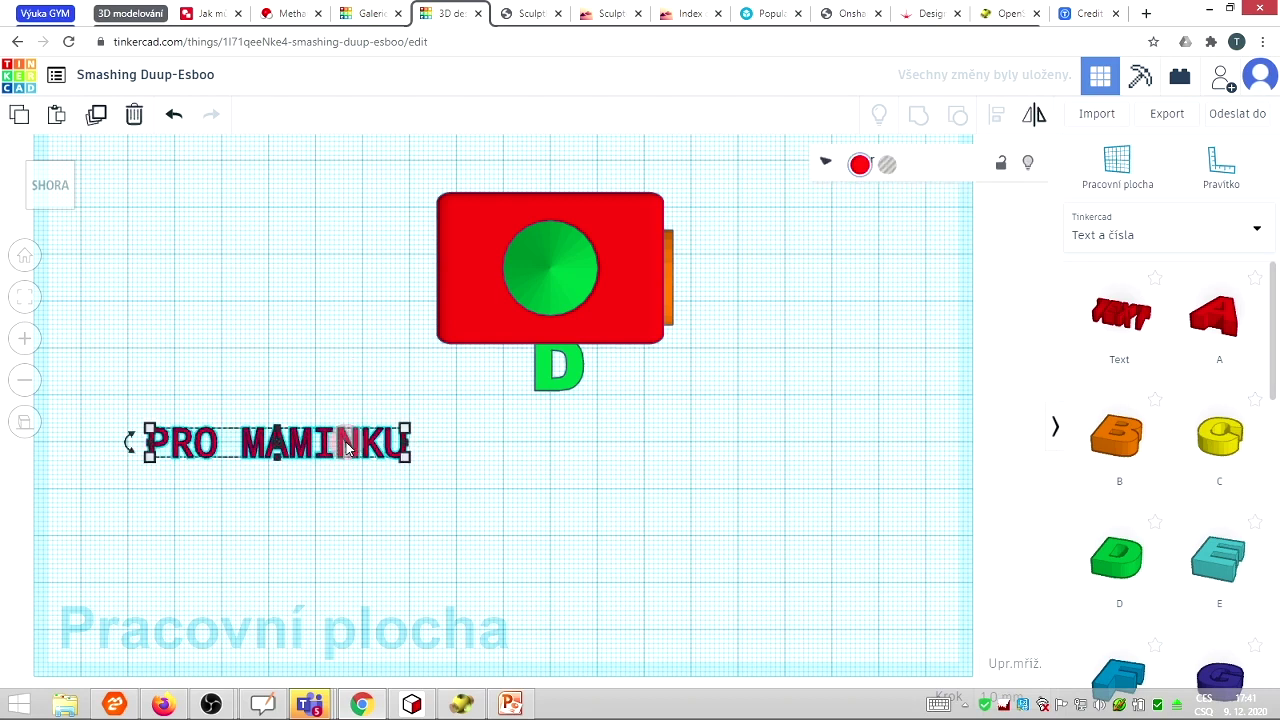
pyautogui.moveTo(345, 440); pyautogui.dragTo(626, 414)
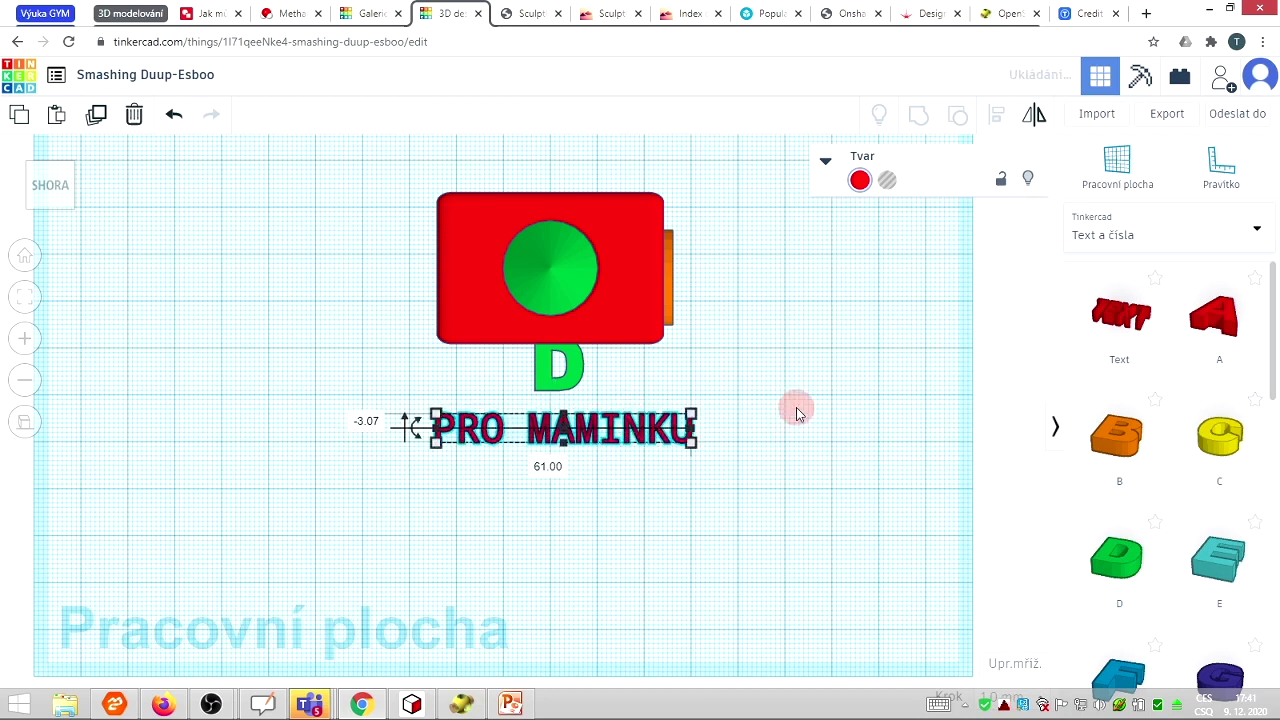
pyautogui.click(120, 278)
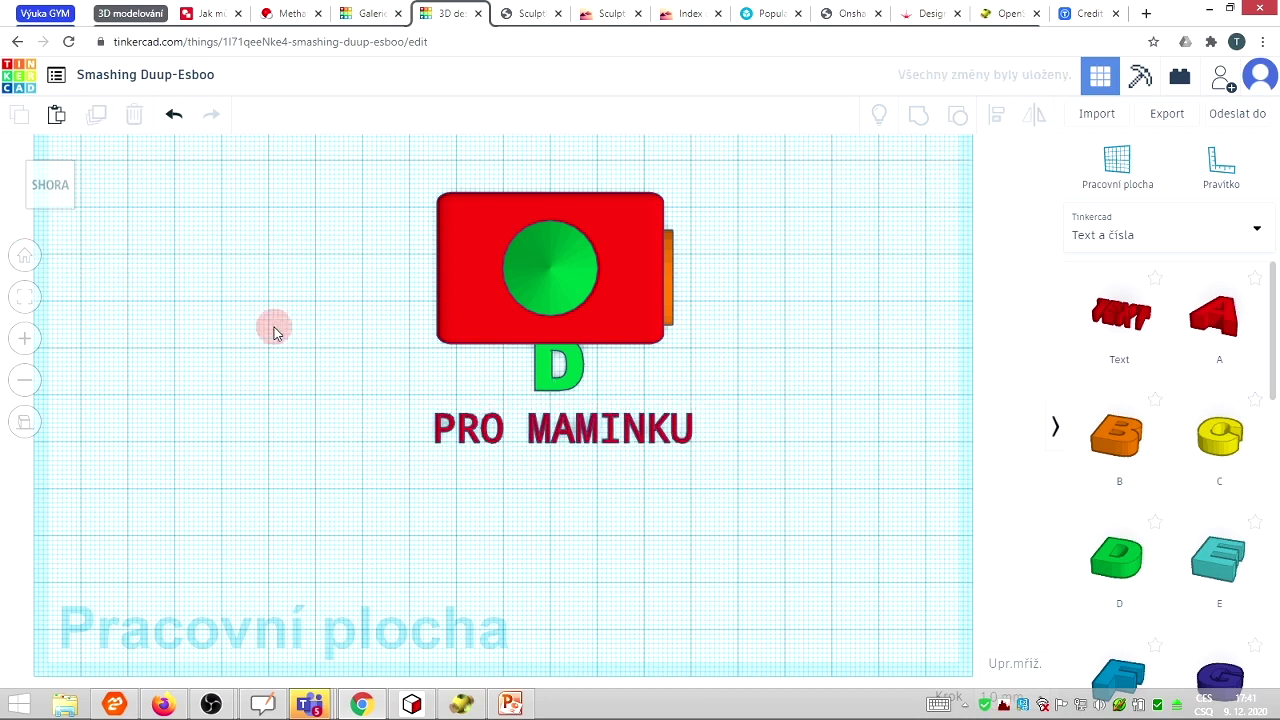
# Step: Examine the red box, green cone, letter D and PRO MAMINKU text from tilted front and angled views
pyautogui.scroll(-5, 276, 333)
pyautogui.scroll(-2, 560, 500)
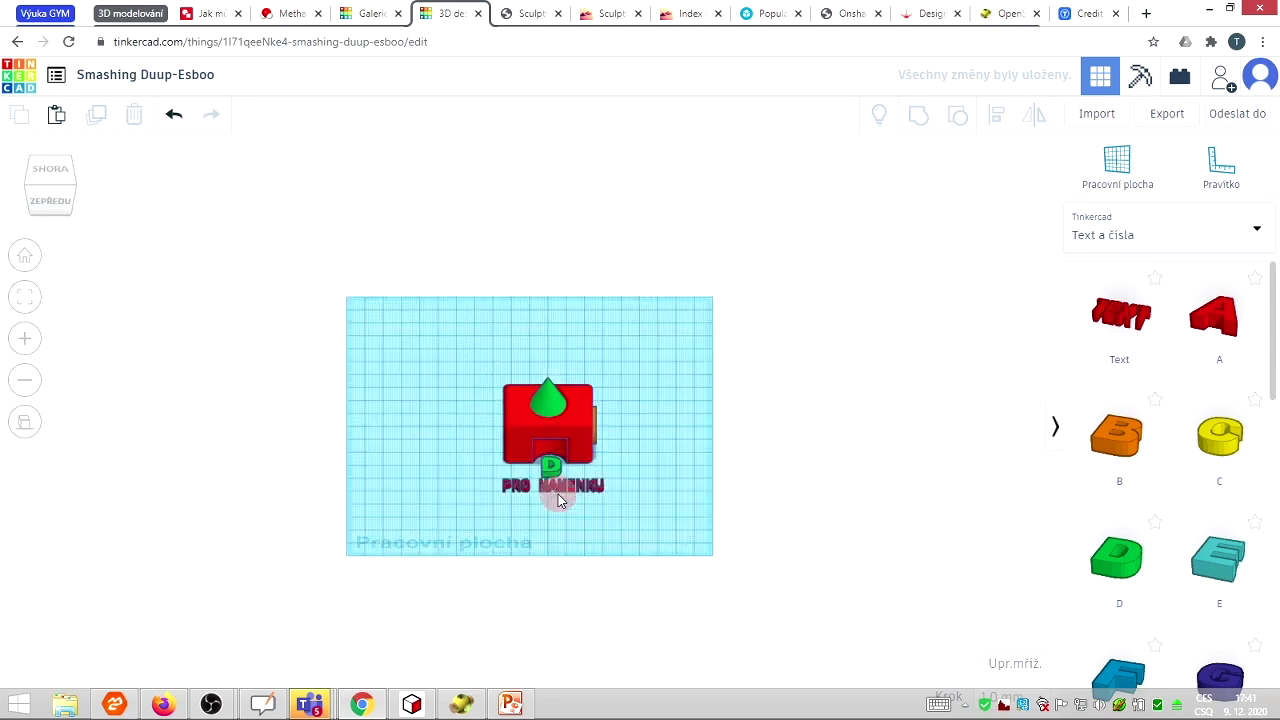
pyautogui.scroll(5, 556, 488)
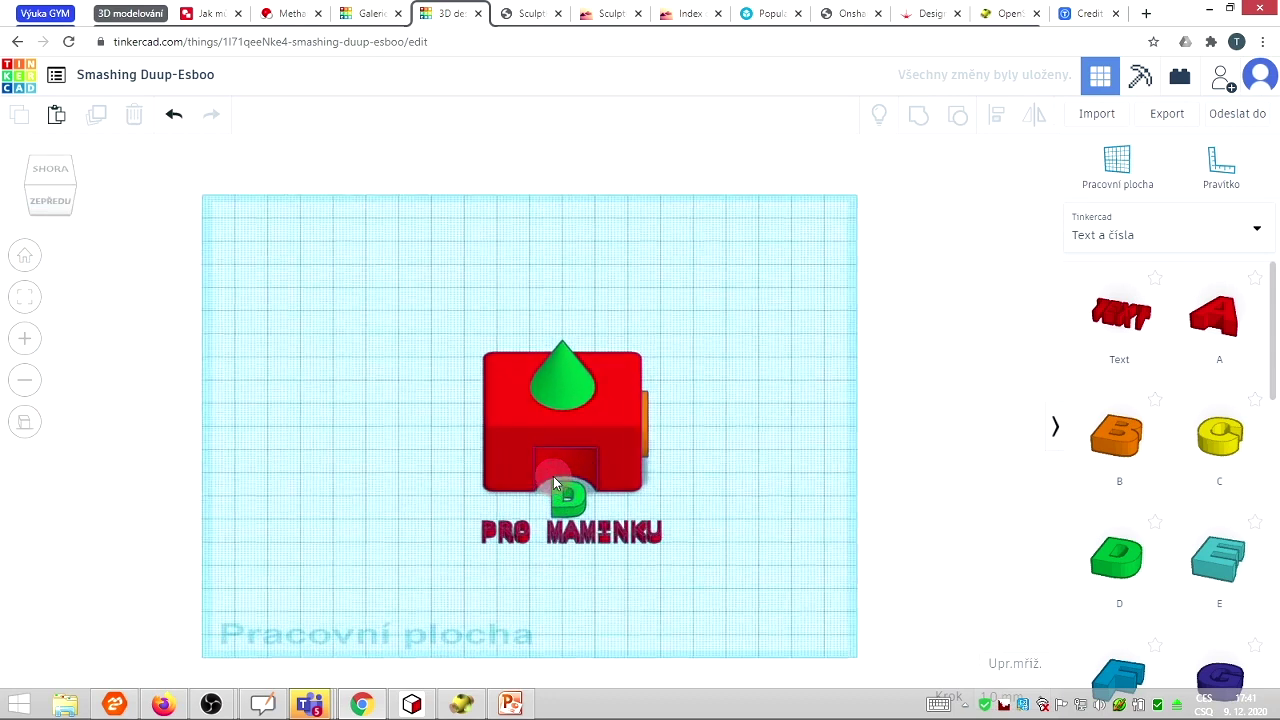
pyautogui.scroll(4, 553, 478)
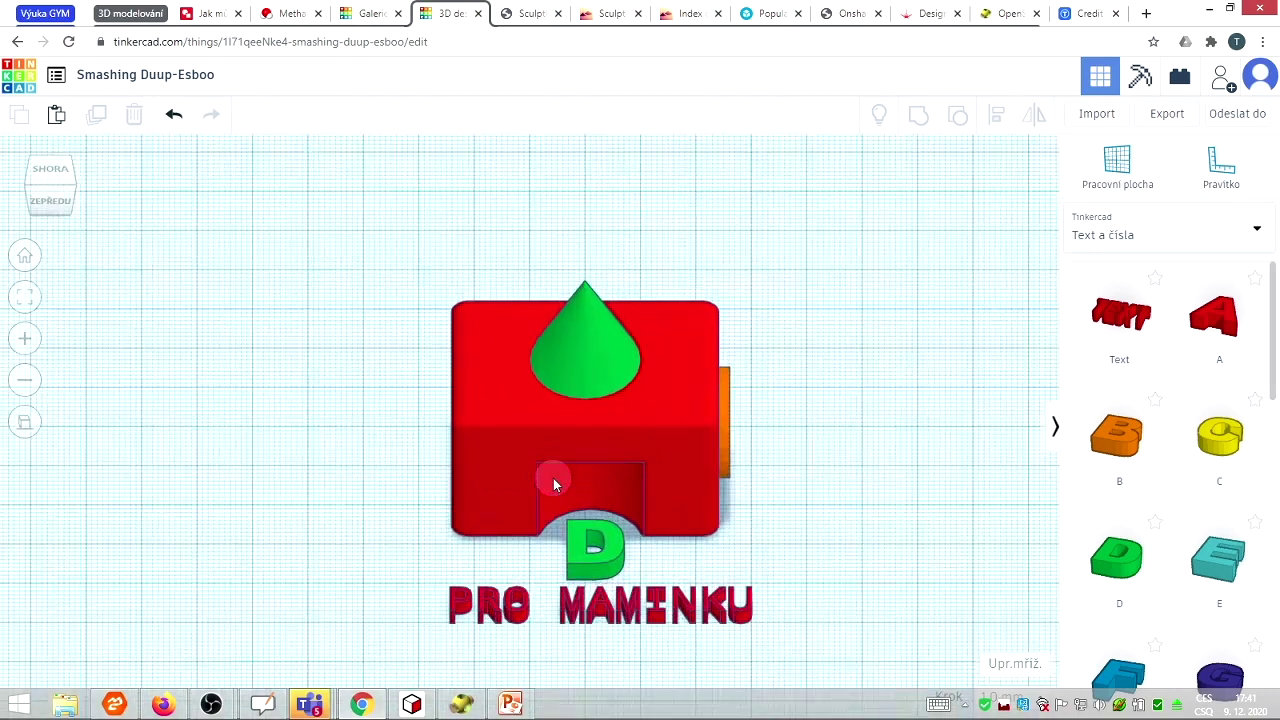
pyautogui.scroll(-3, 566, 546)
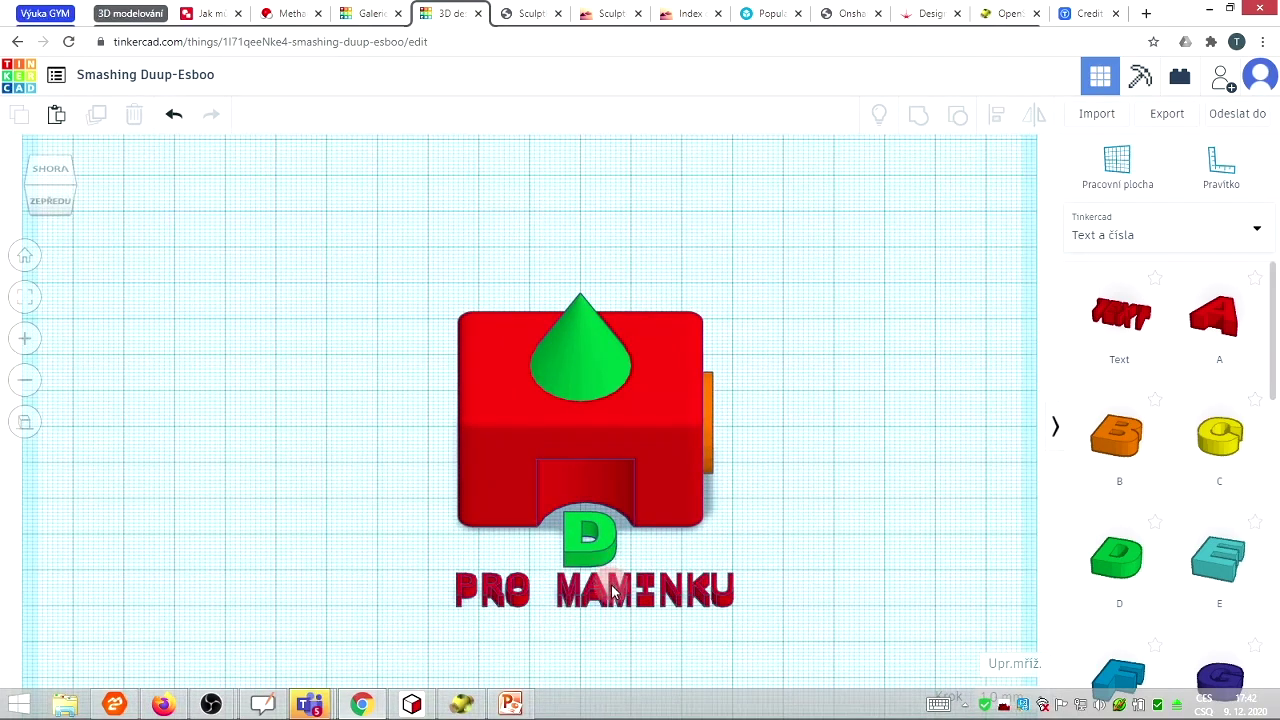
pyautogui.click(615, 587)
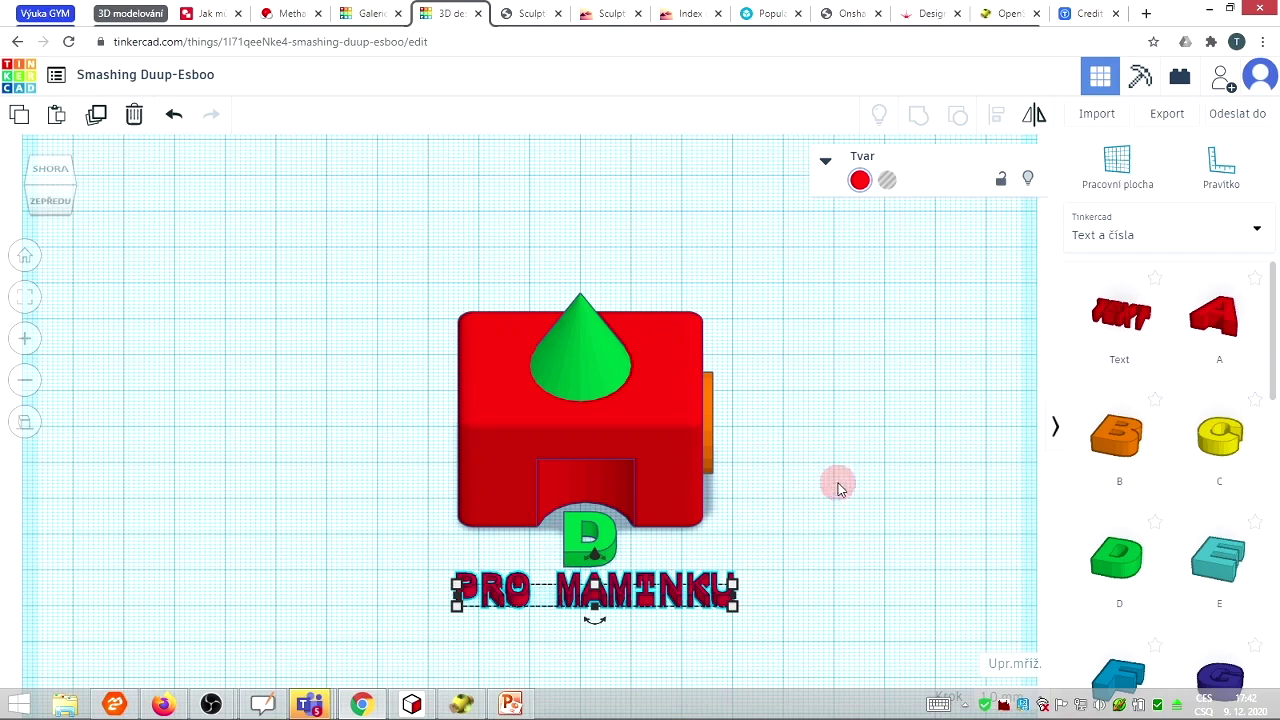
pyautogui.moveTo(828, 497); pyautogui.dragTo(640, 403, button='right')
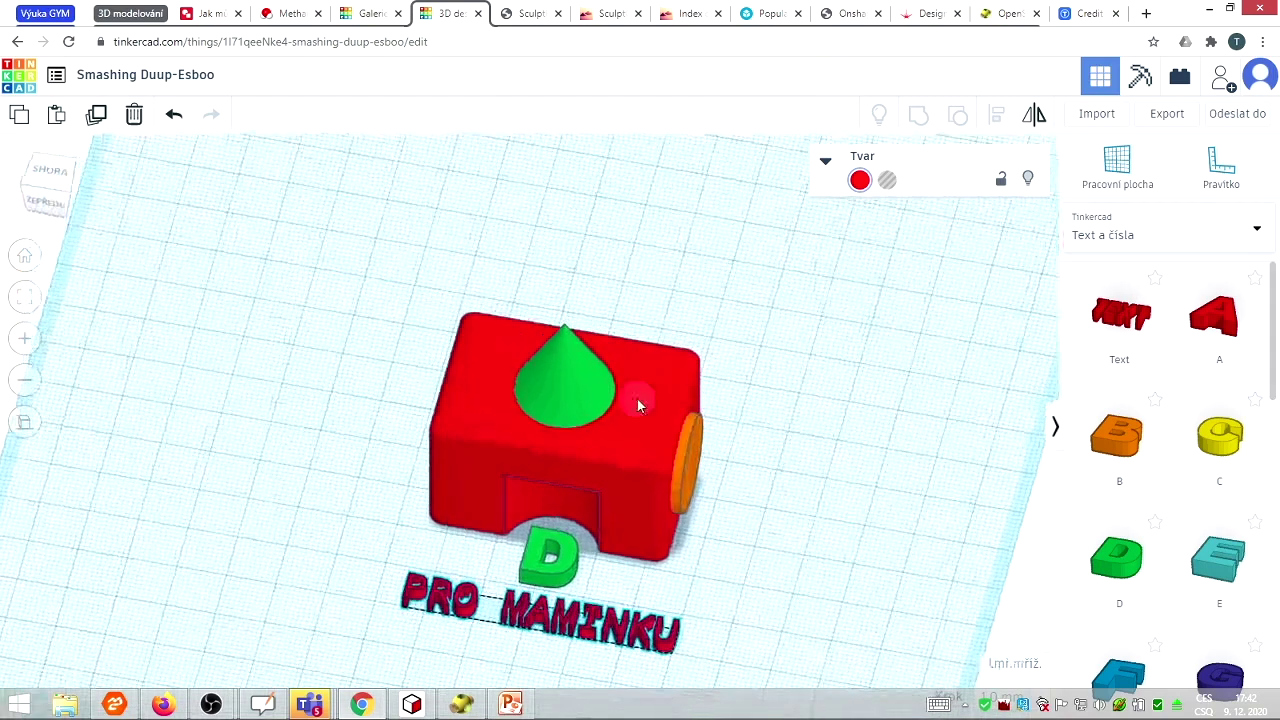
pyautogui.moveTo(780, 443); pyautogui.dragTo(780, 397, button='middle')
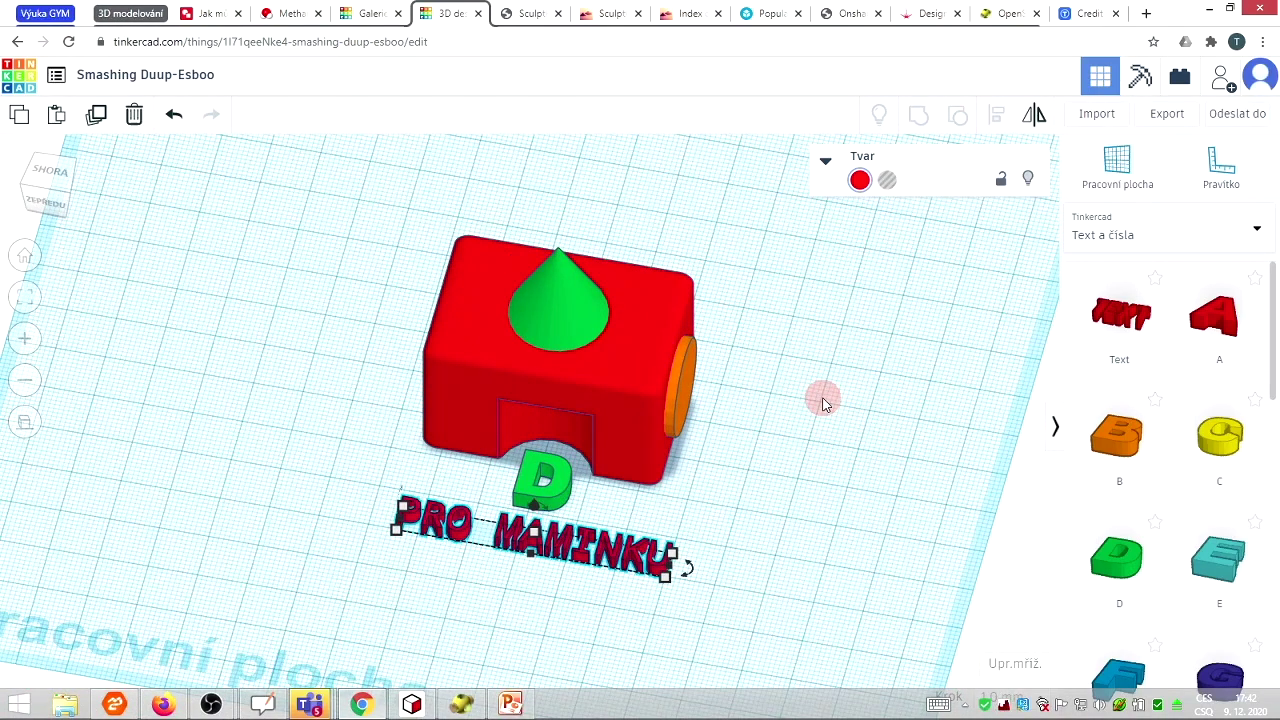
pyautogui.click(823, 404)
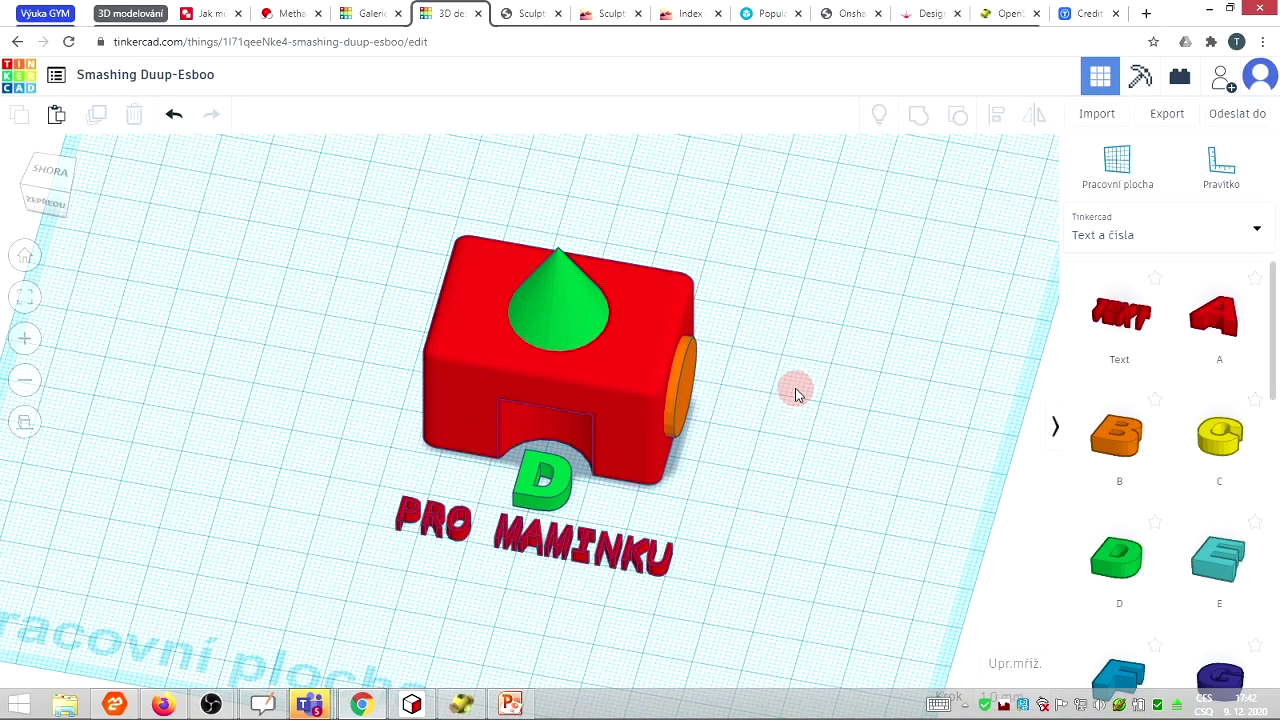
# Step: Export everything in the design as an STL file for 3D printing and dismiss the download notice
pyautogui.click(1167, 116)
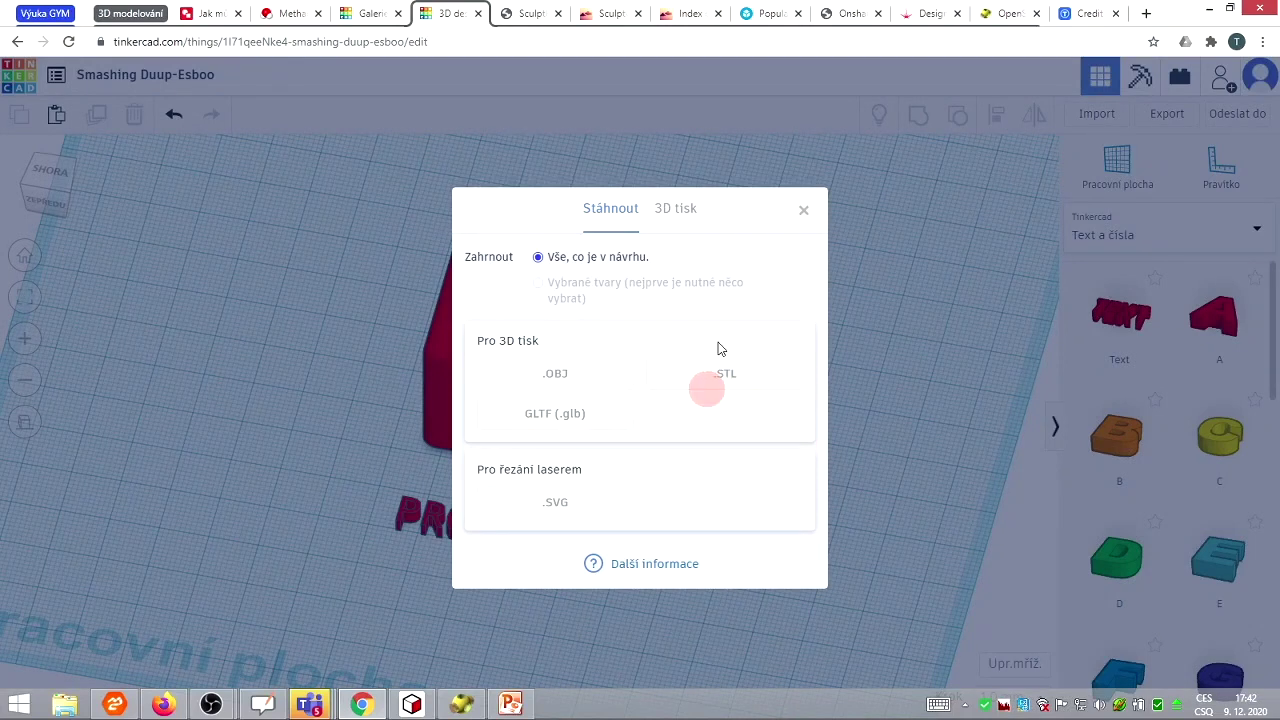
pyautogui.click(767, 378)
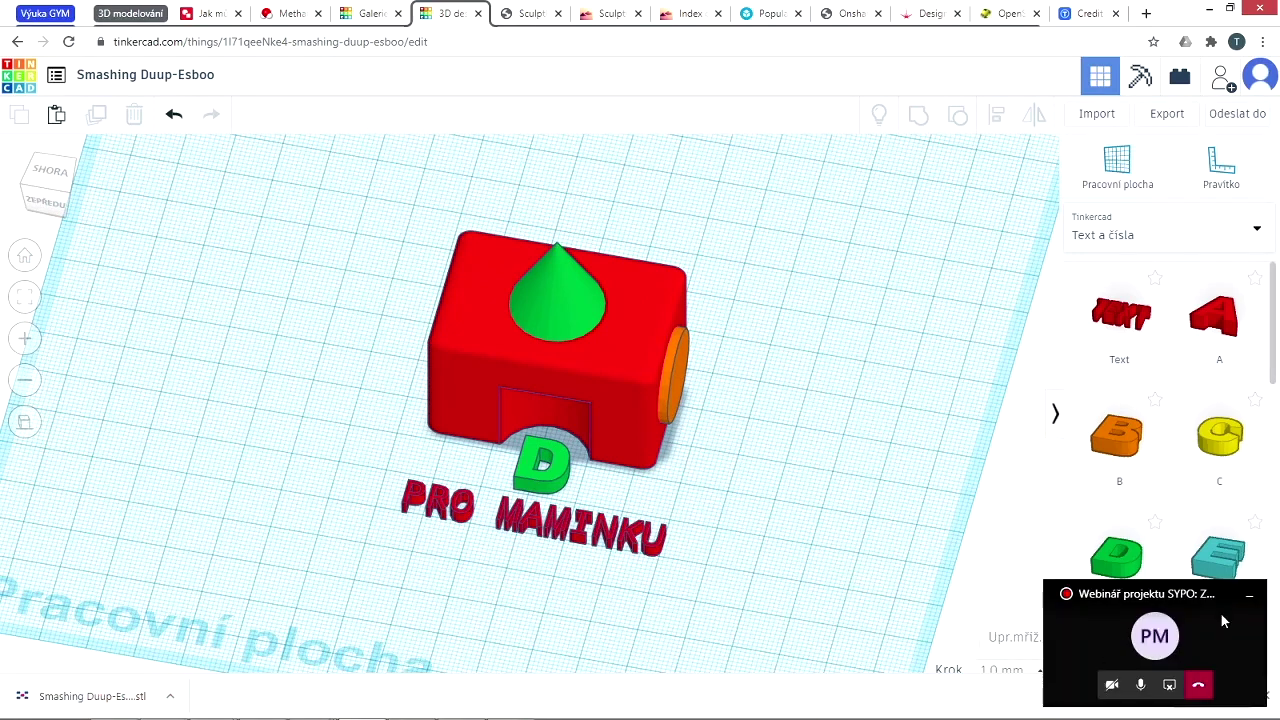
pyautogui.click(1248, 603)
pyautogui.click(127, 700)
pyautogui.click(122, 700)
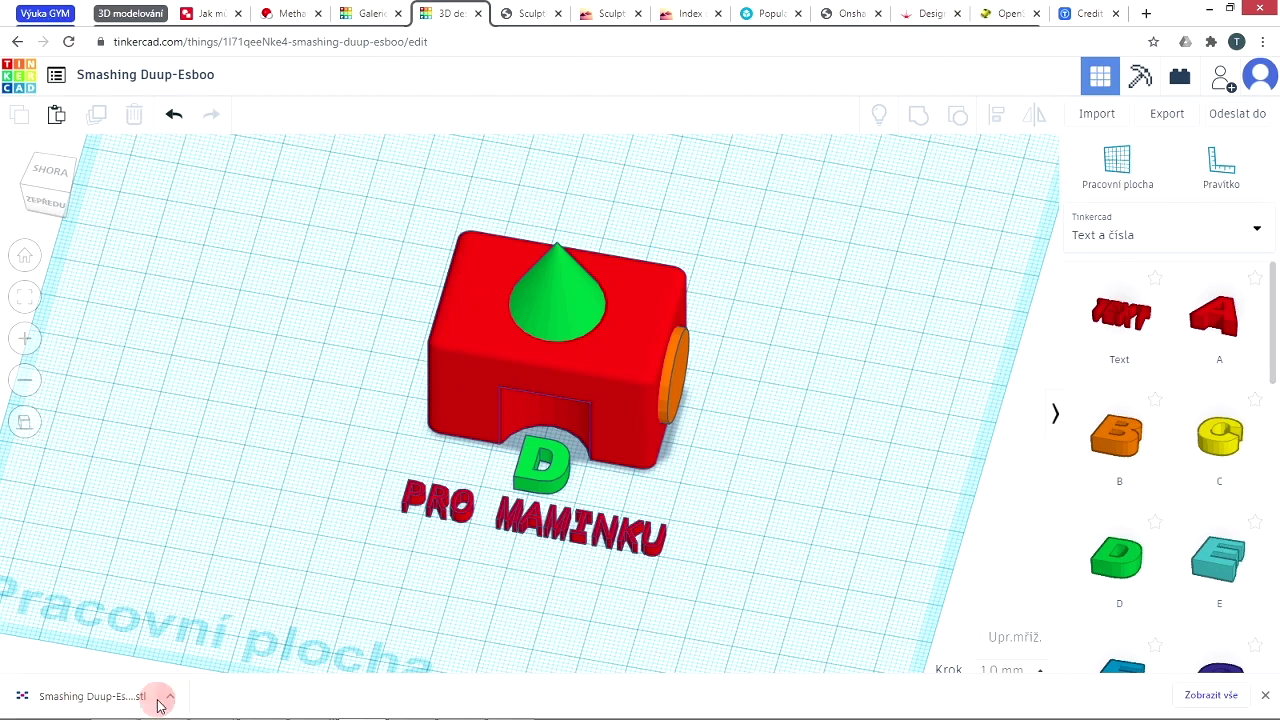
pyautogui.click(1265, 700)
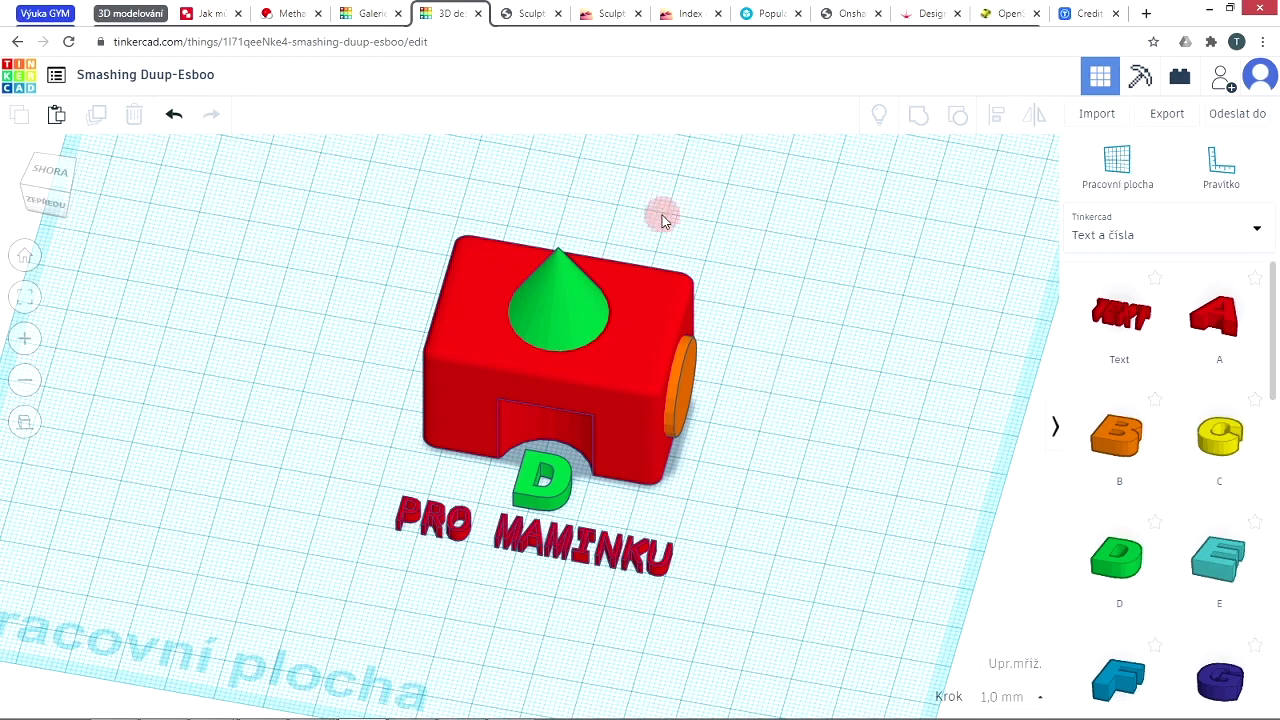
# Step: Return to the dashboard and look at the available options for the Smashing Duup-Esboo design
pyautogui.click(18, 80)
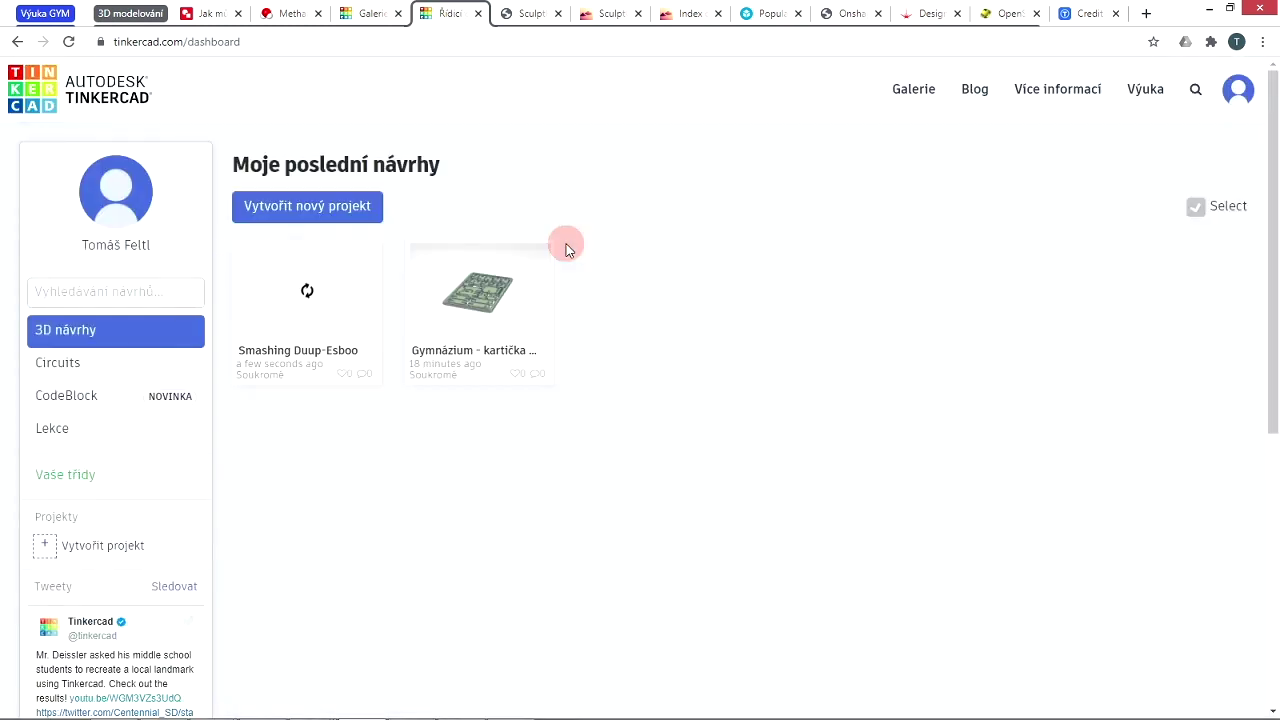
pyautogui.moveTo(318, 302)
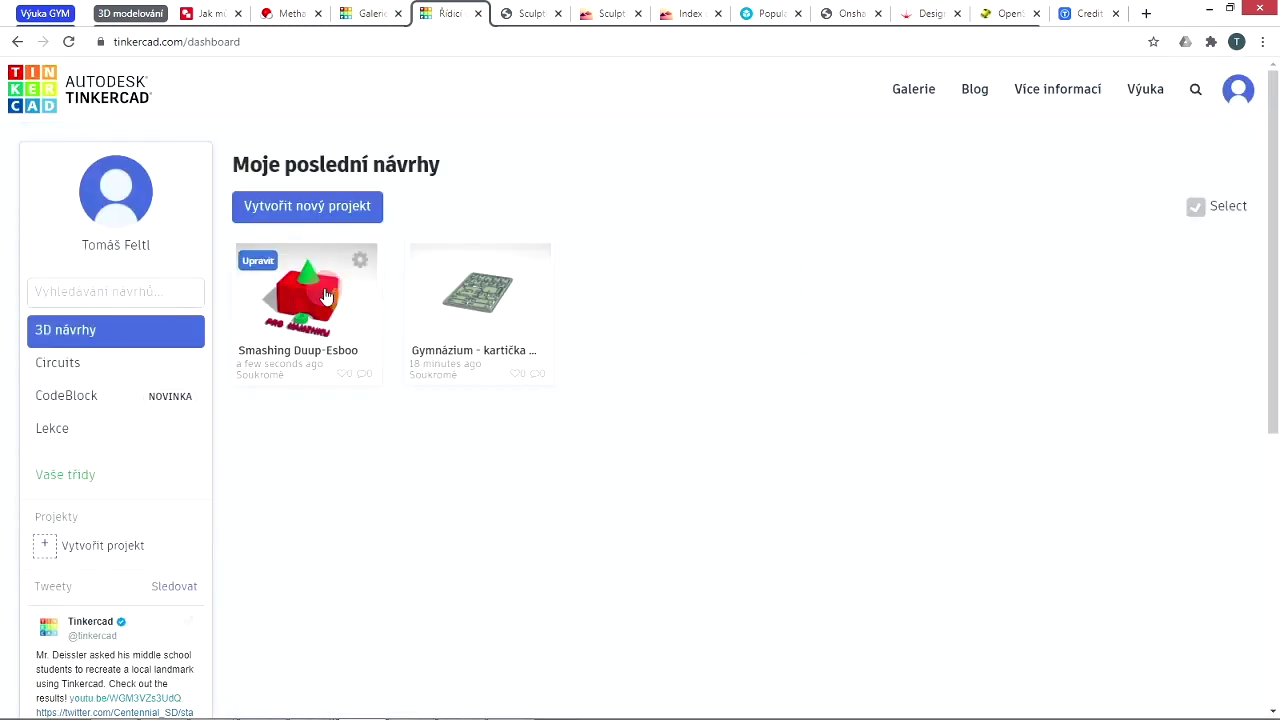
pyautogui.click(360, 264)
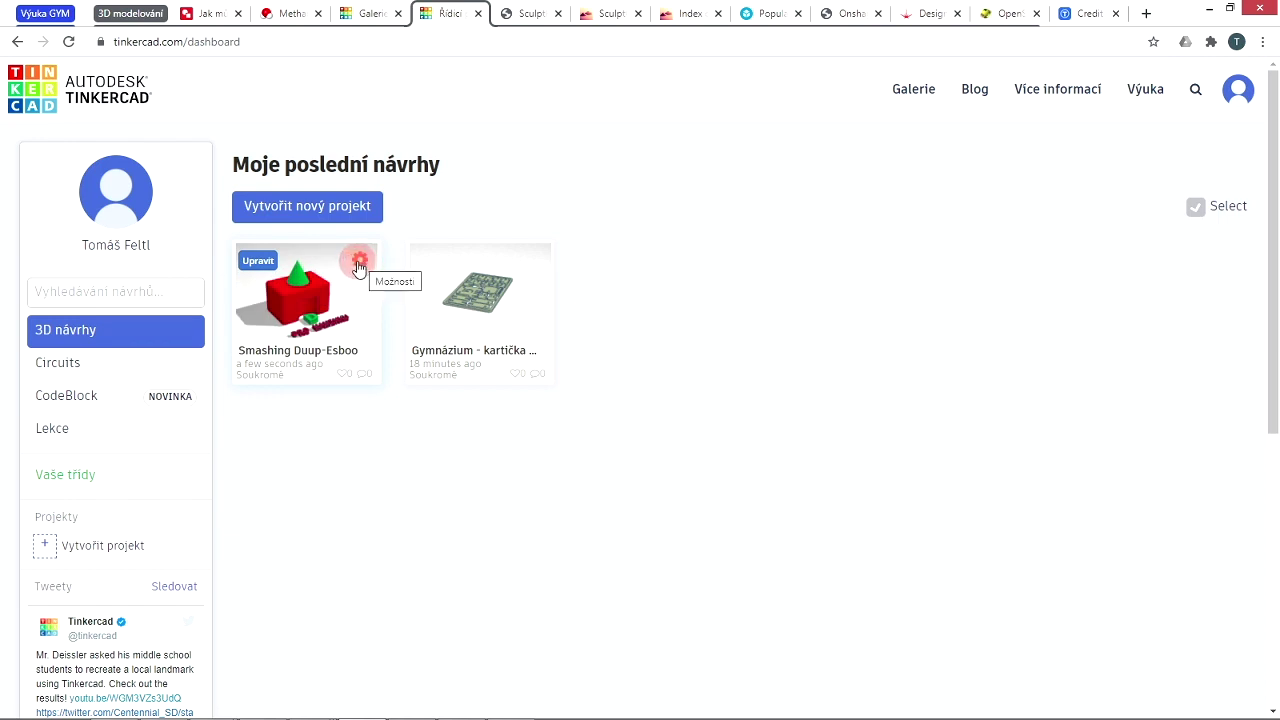
pyautogui.click(359, 264)
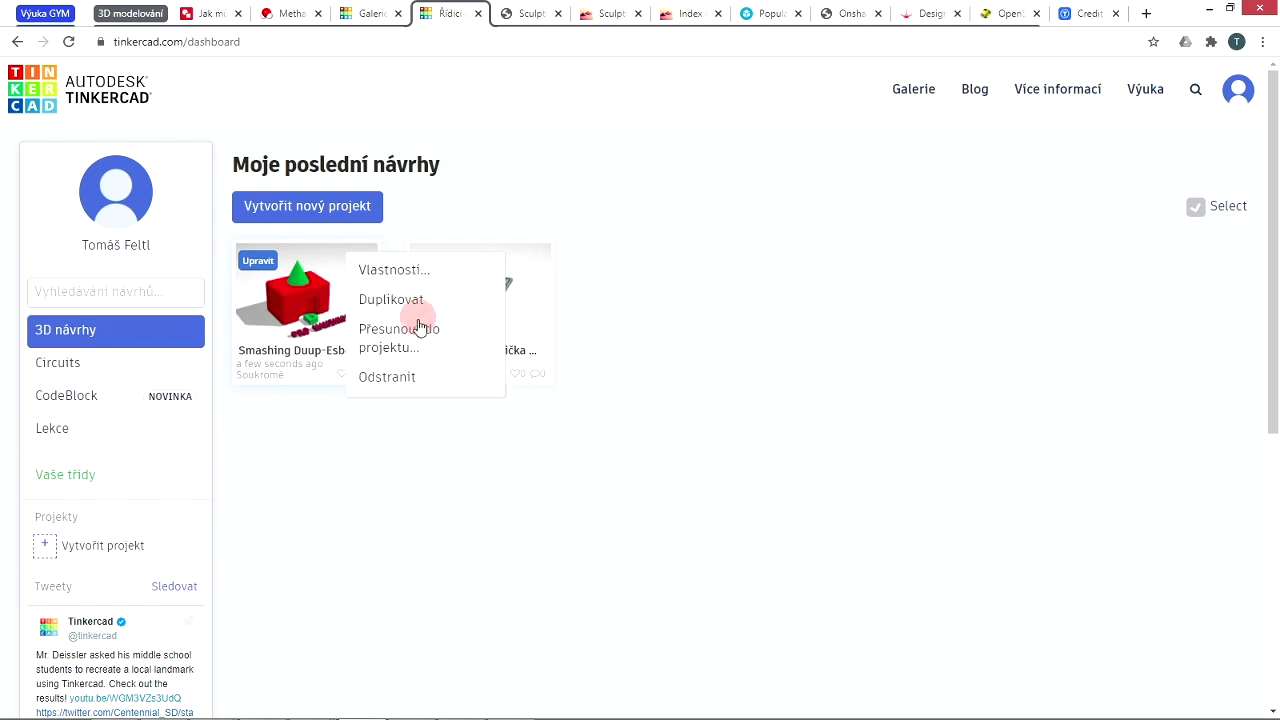
pyautogui.click(523, 195)
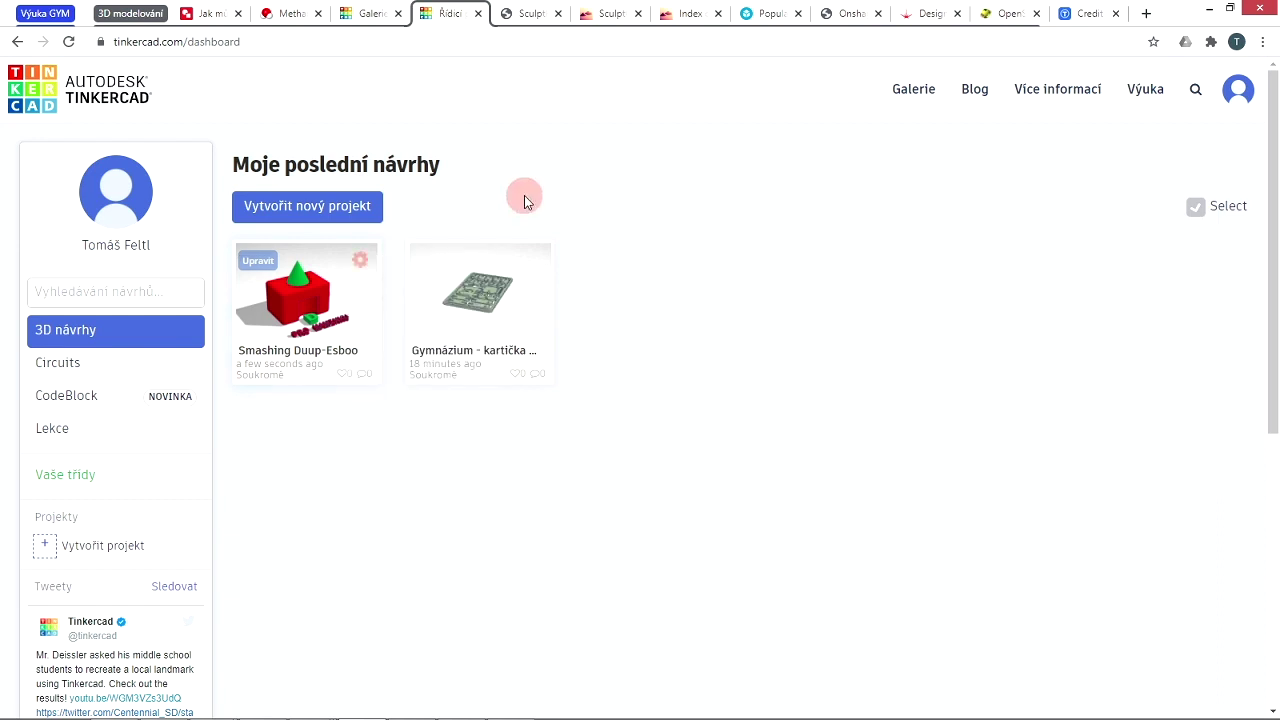
# Step: Open the Smashing Duup-Esboo design's detail page and review its preview, edit and download options, and comments section
pyautogui.click(278, 308)
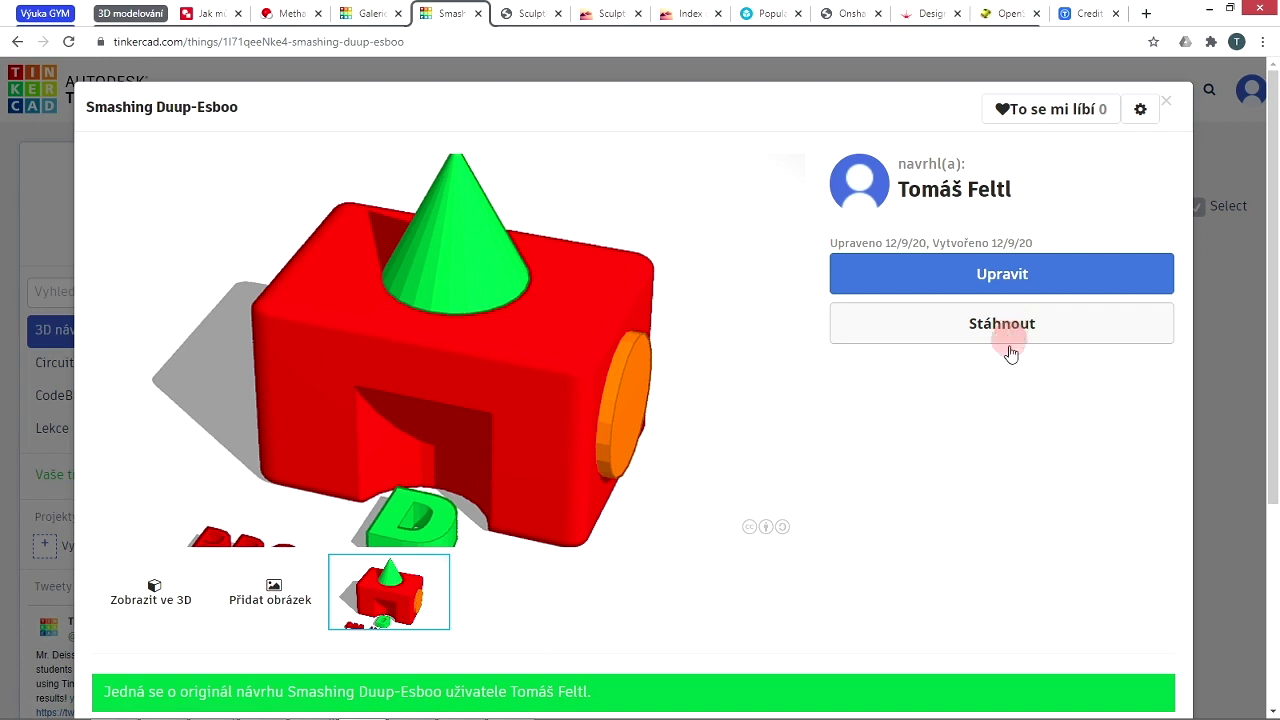
pyautogui.scroll(-2, 1016, 502)
pyautogui.scroll(-1, 1040, 484)
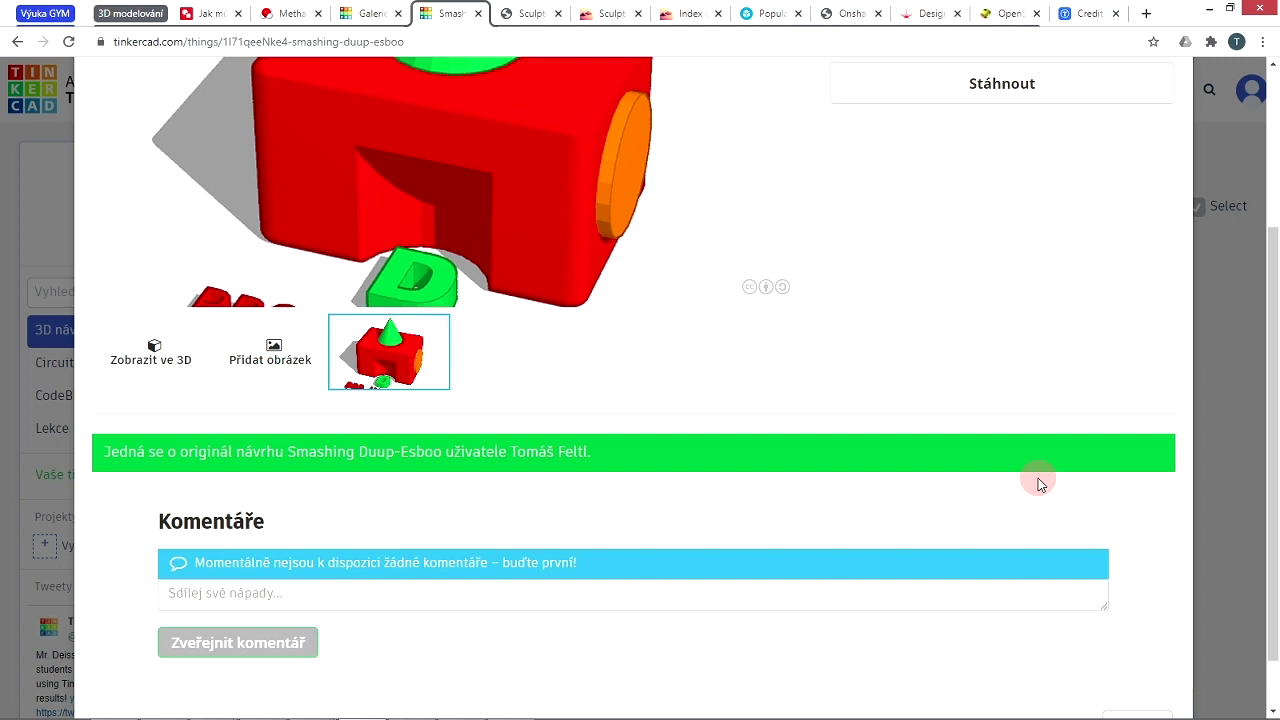
pyautogui.scroll(2, 1038, 478)
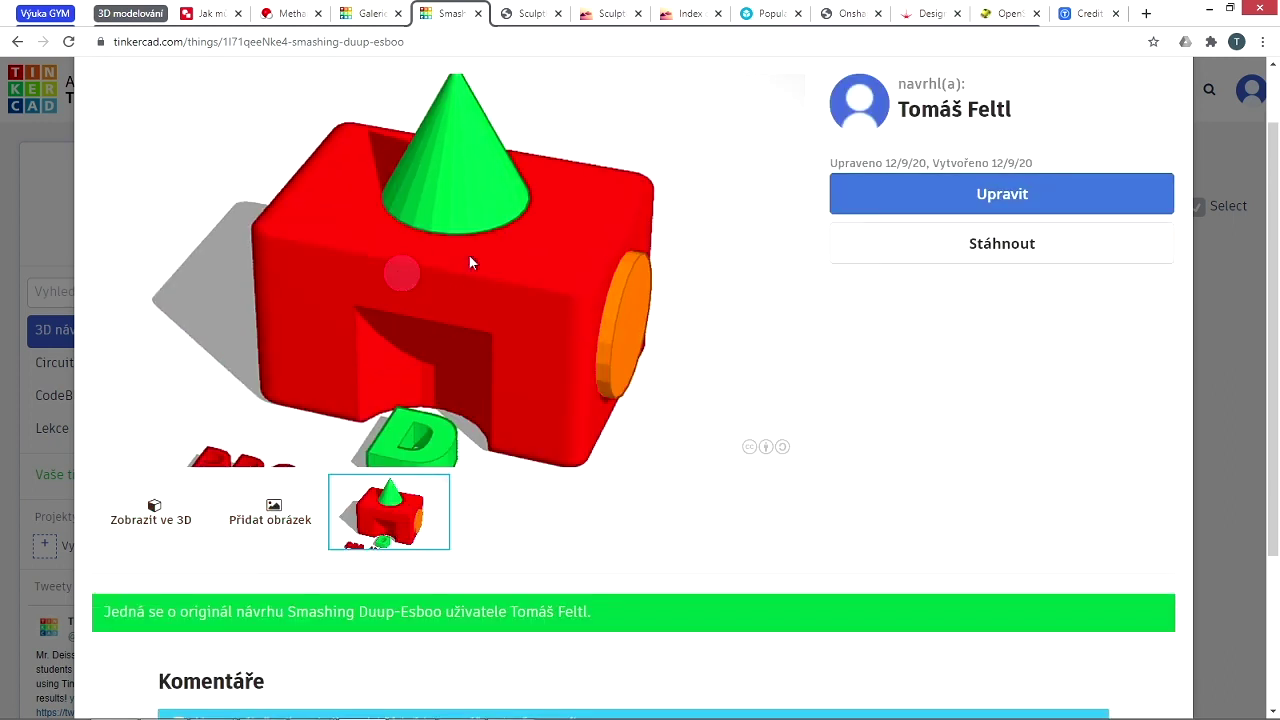
pyautogui.scroll(1, 1114, 445)
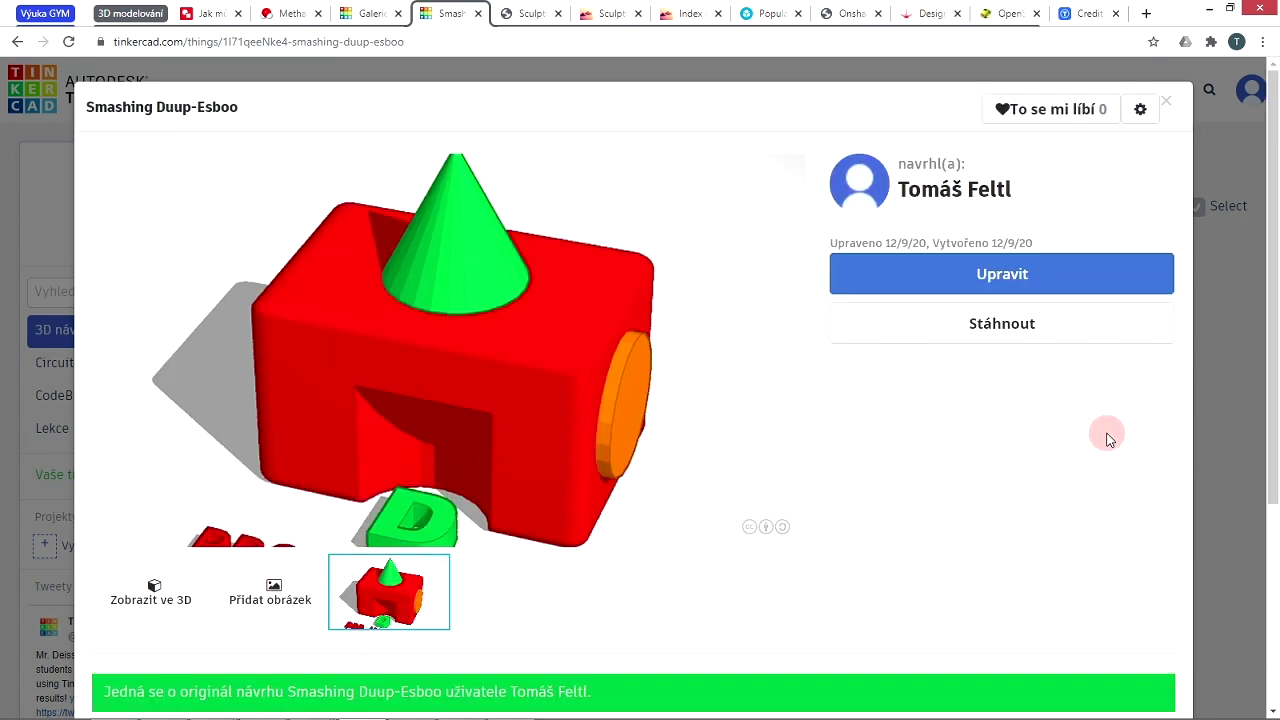
# Step: Open the Smashing Duup-Esboo design's properties and review its name, description and private/public visibility options without changing them
pyautogui.click(1141, 112)
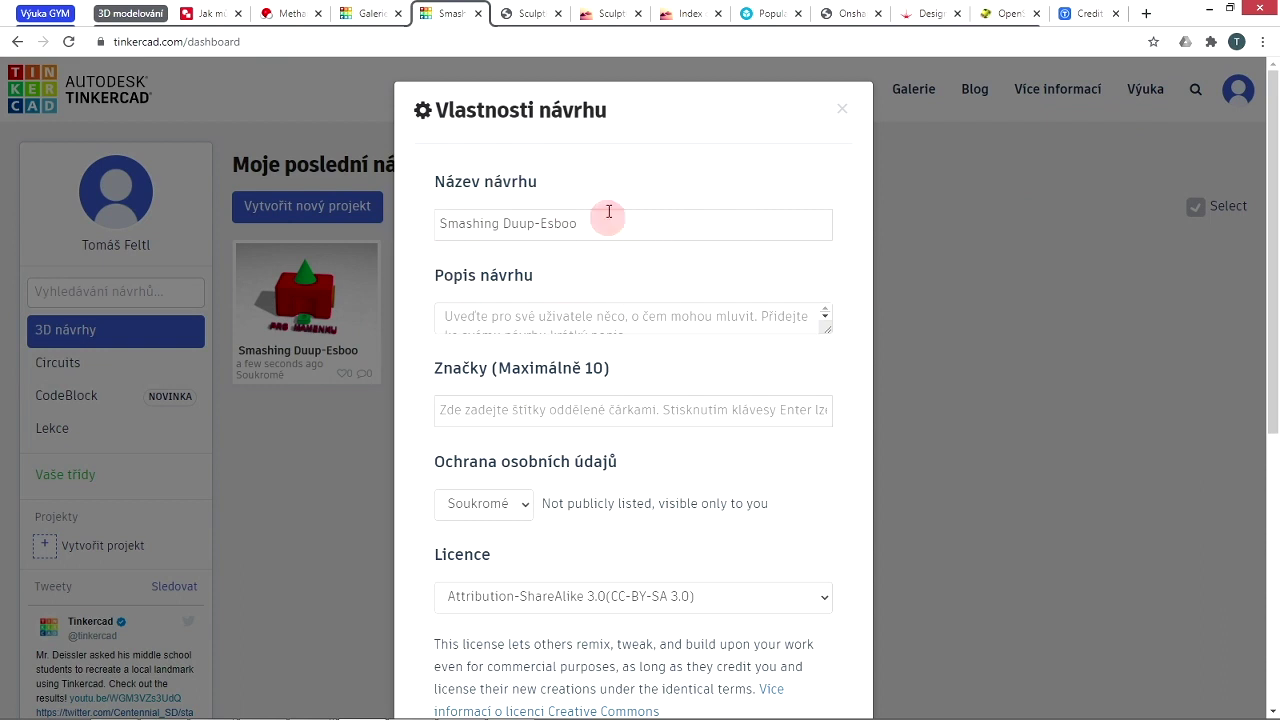
pyautogui.moveTo(609, 223); pyautogui.dragTo(438, 223)
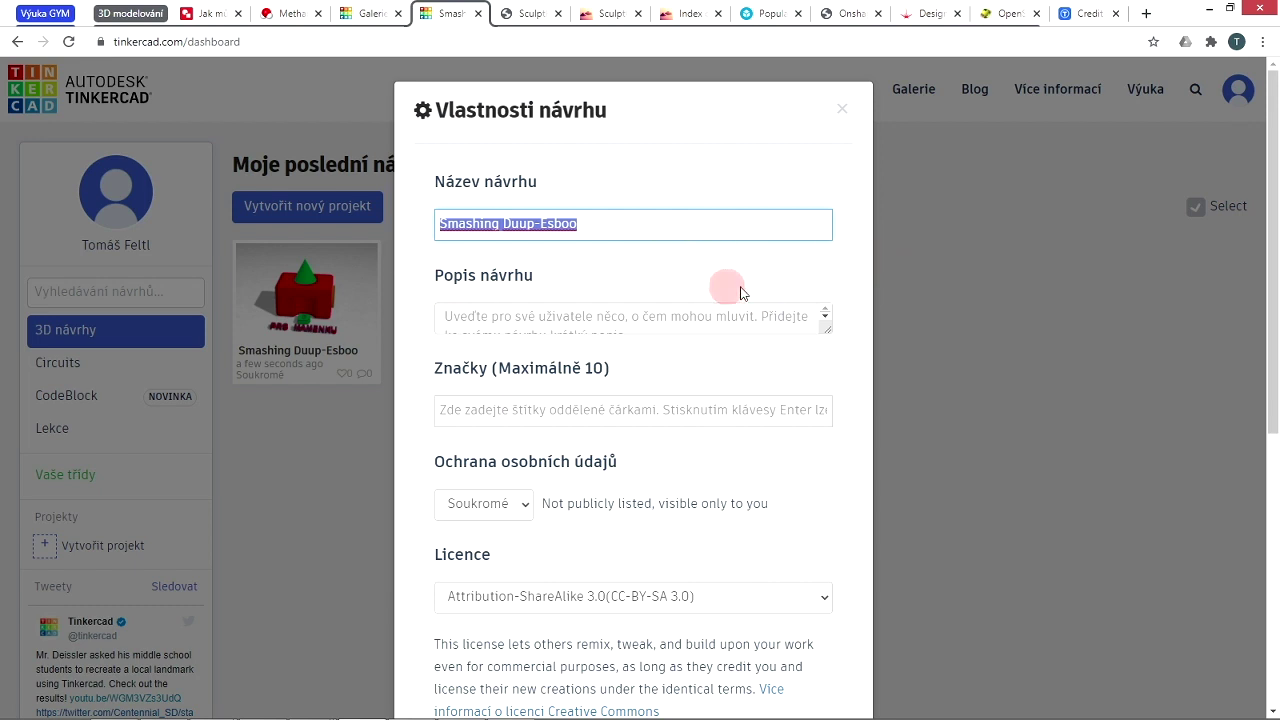
pyautogui.click(676, 324)
pyautogui.scroll(-1, 828, 355)
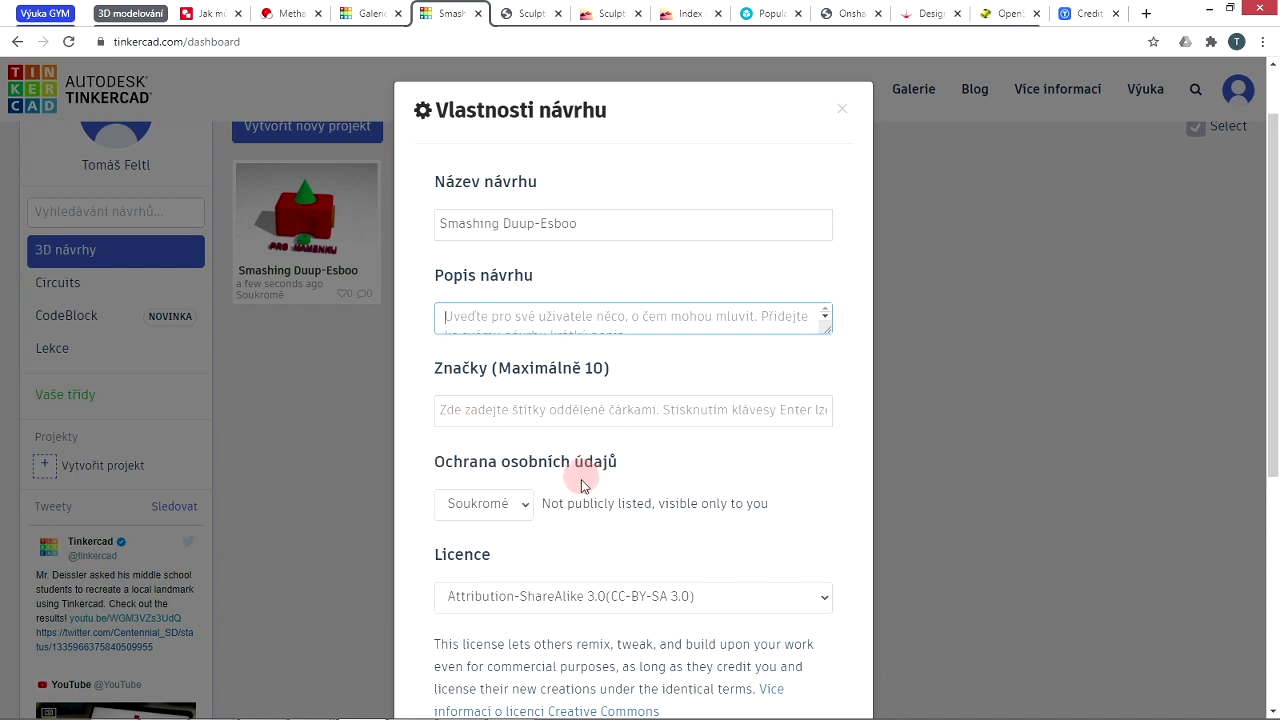
pyautogui.click(526, 503)
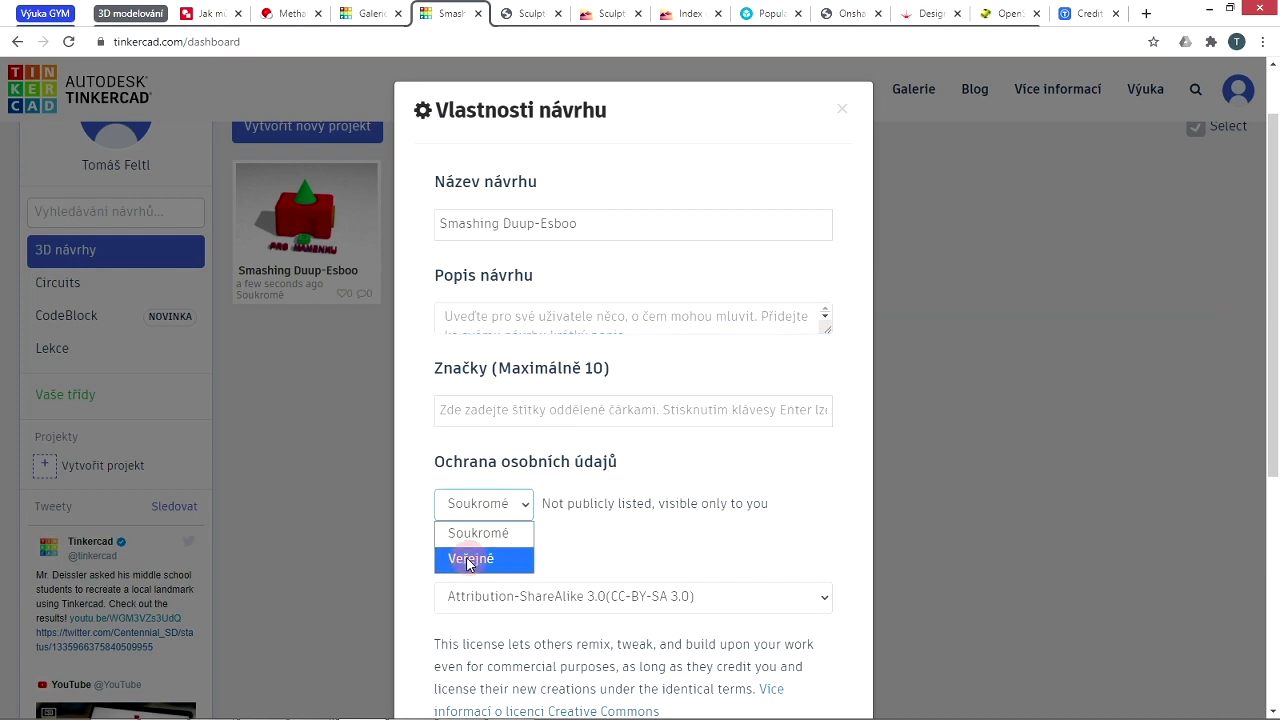
pyautogui.click(683, 557)
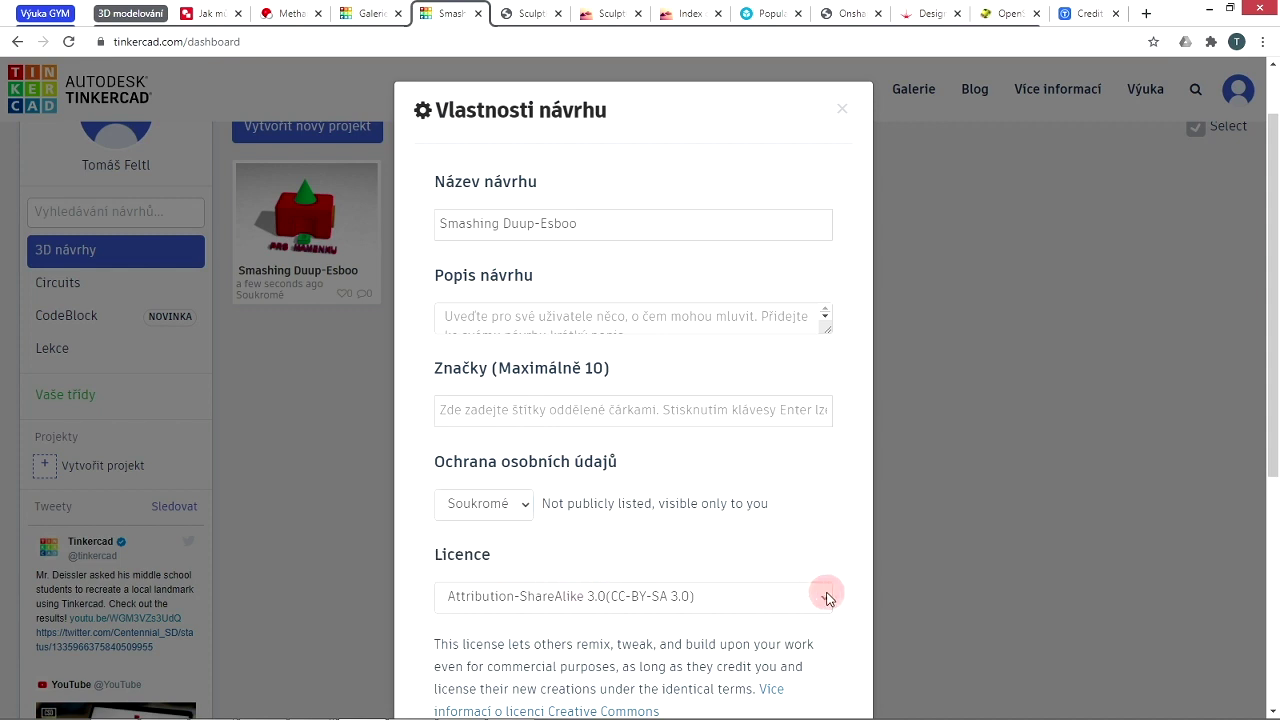
# Step: Review the Creative Commons licence choices for the design, keep the current one, and close the properties to return to the dashboard
pyautogui.click(824, 597)
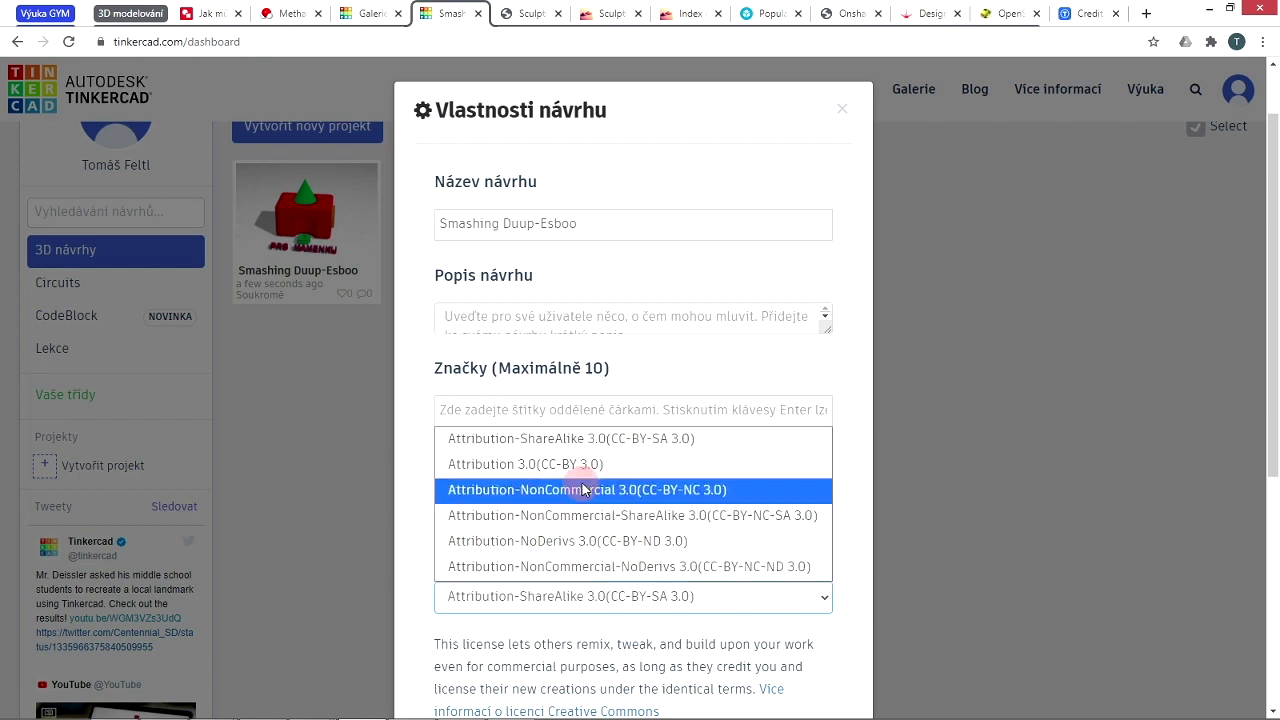
pyautogui.click(857, 428)
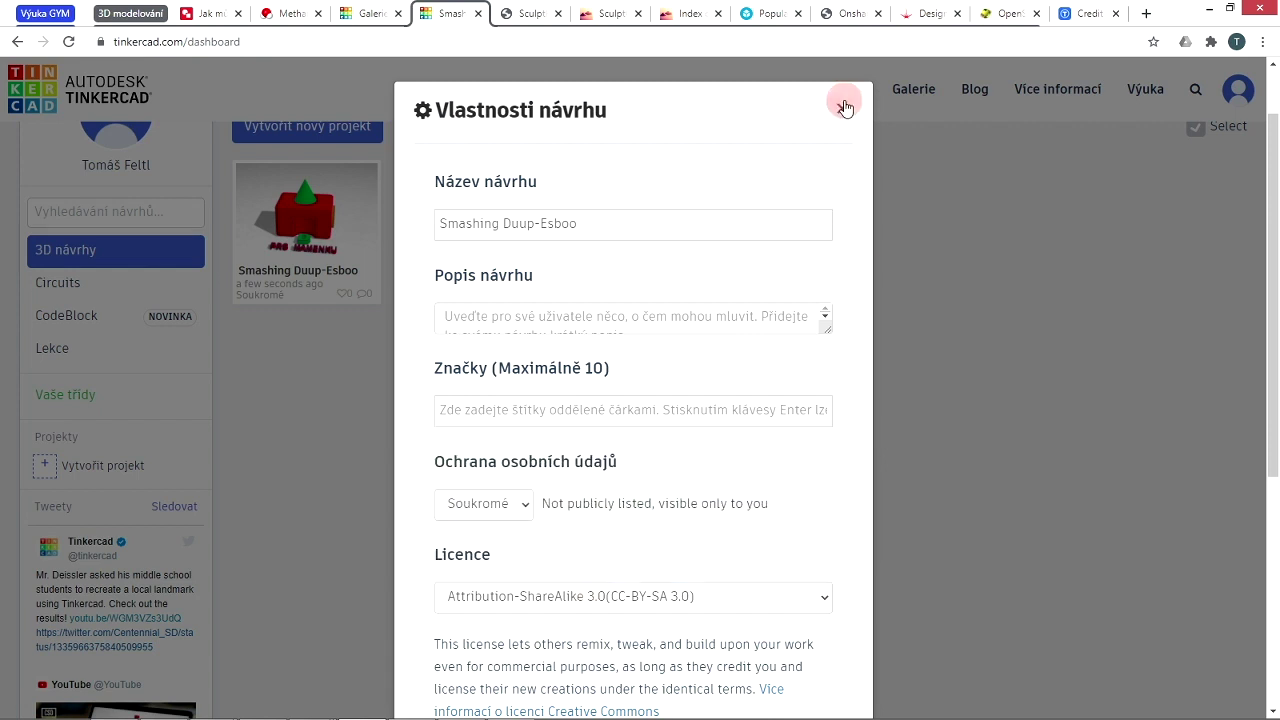
pyautogui.click(820, 603)
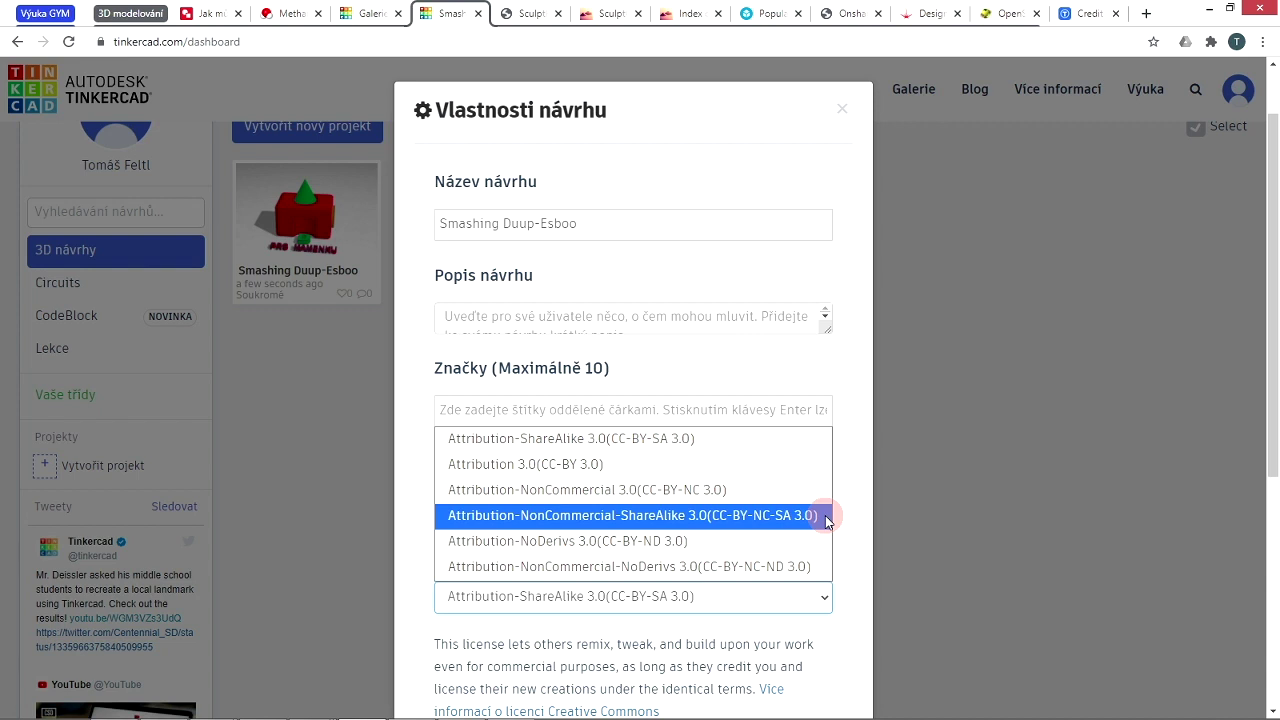
pyautogui.click(857, 470)
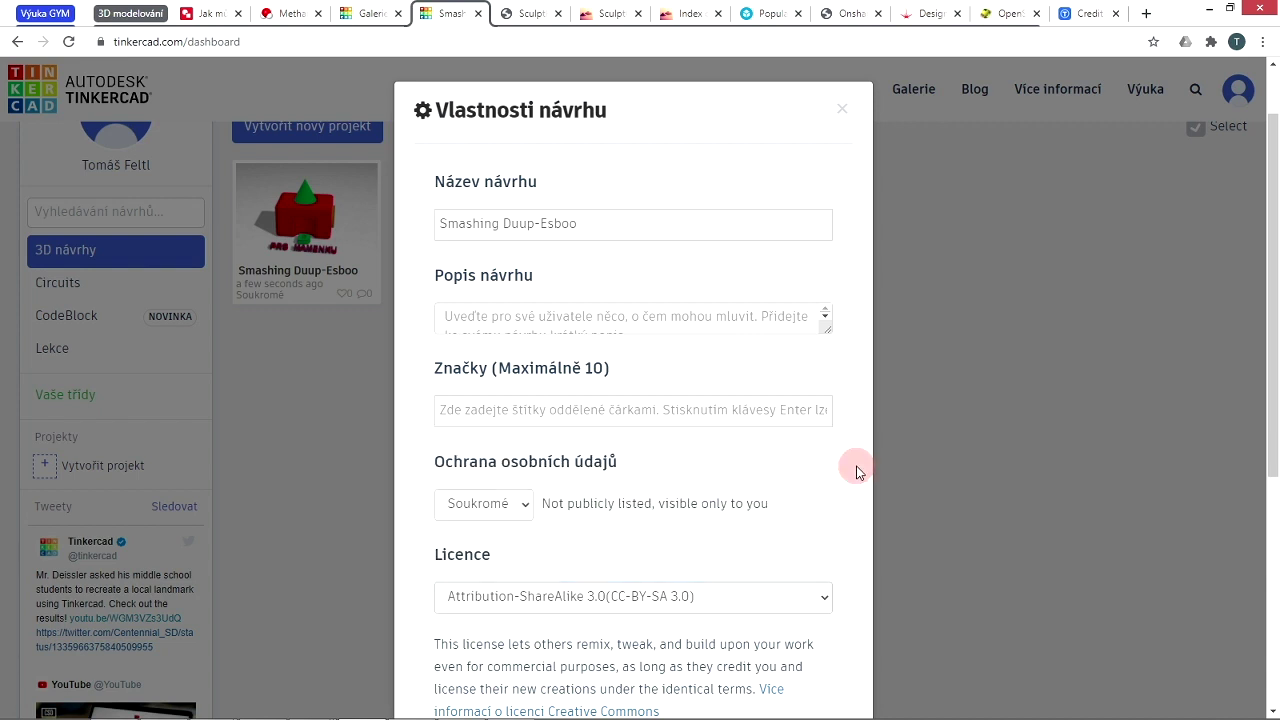
pyautogui.click(842, 111)
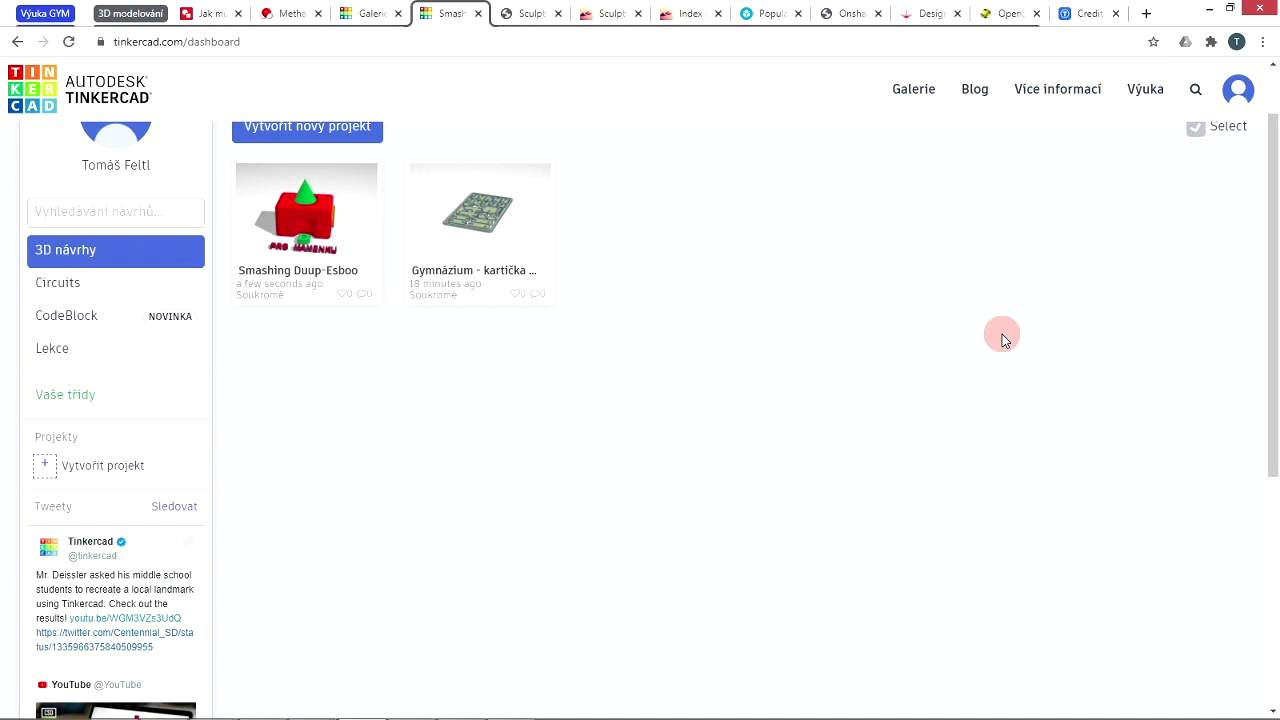
pyautogui.scroll(1, 748, 340)
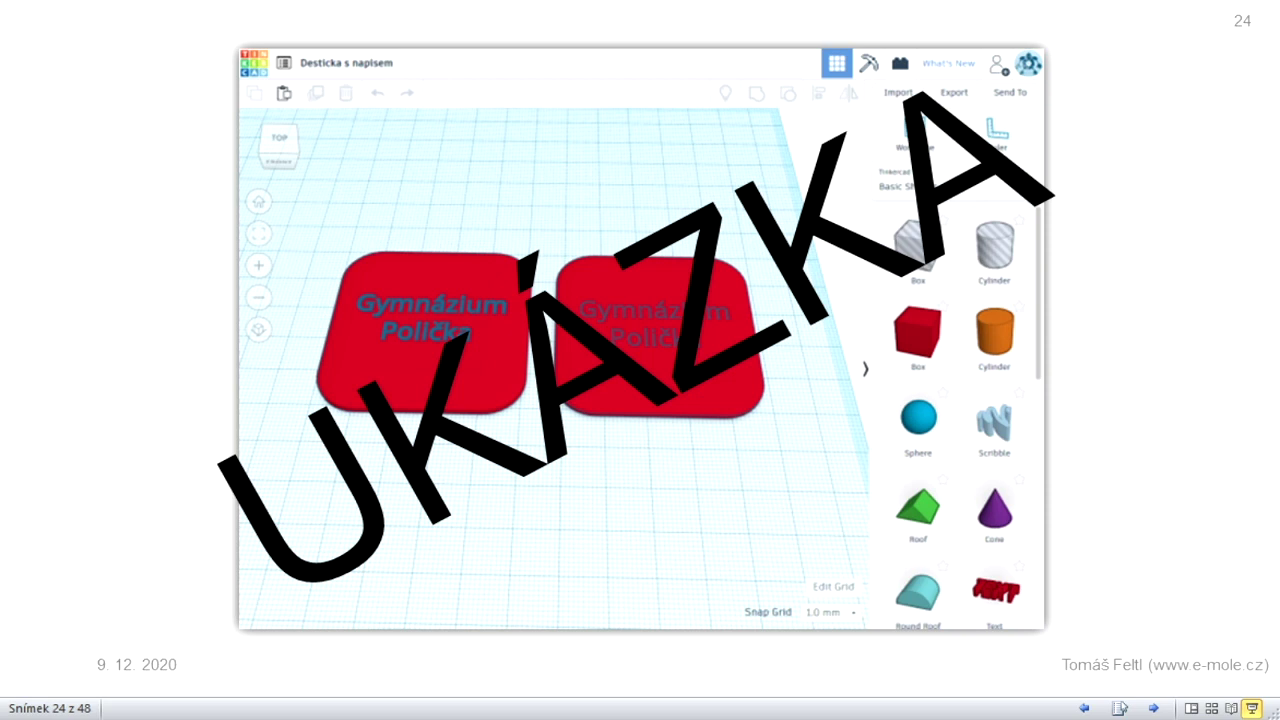
# Step: Switch to DesignSpark Mechanical and create a new empty design
pyautogui.click(1147, 365)
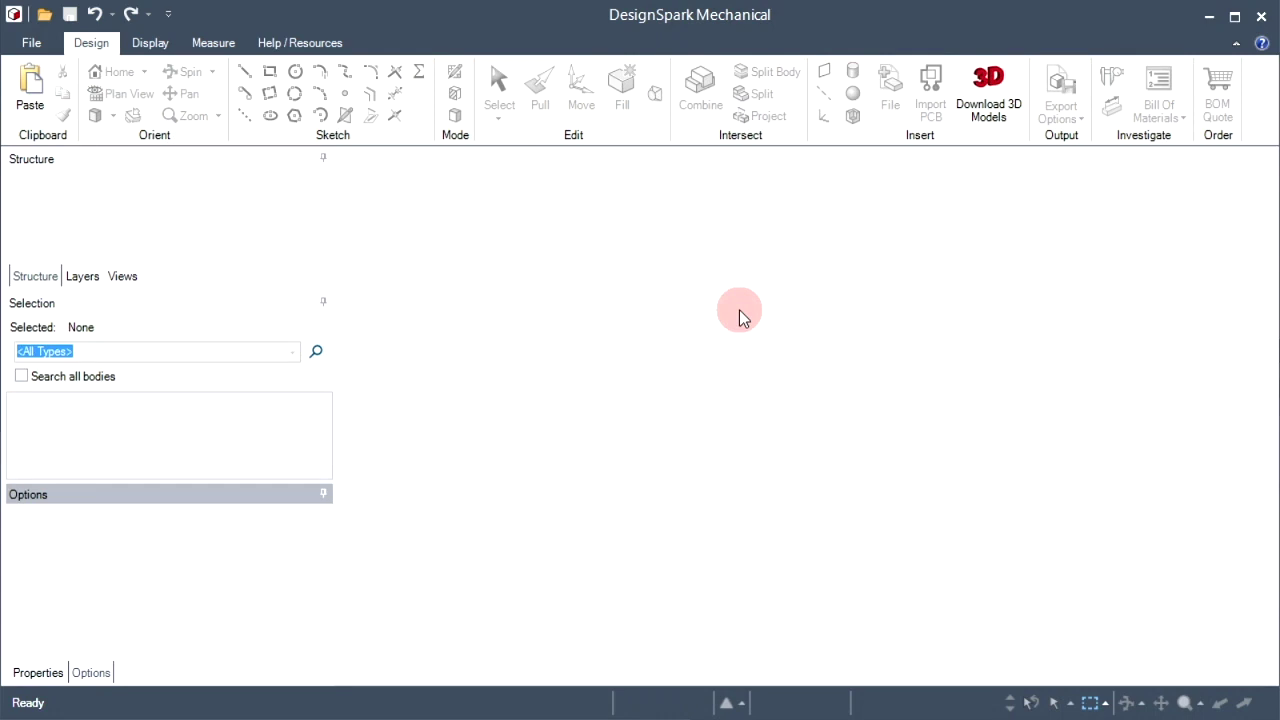
pyautogui.click(30, 43)
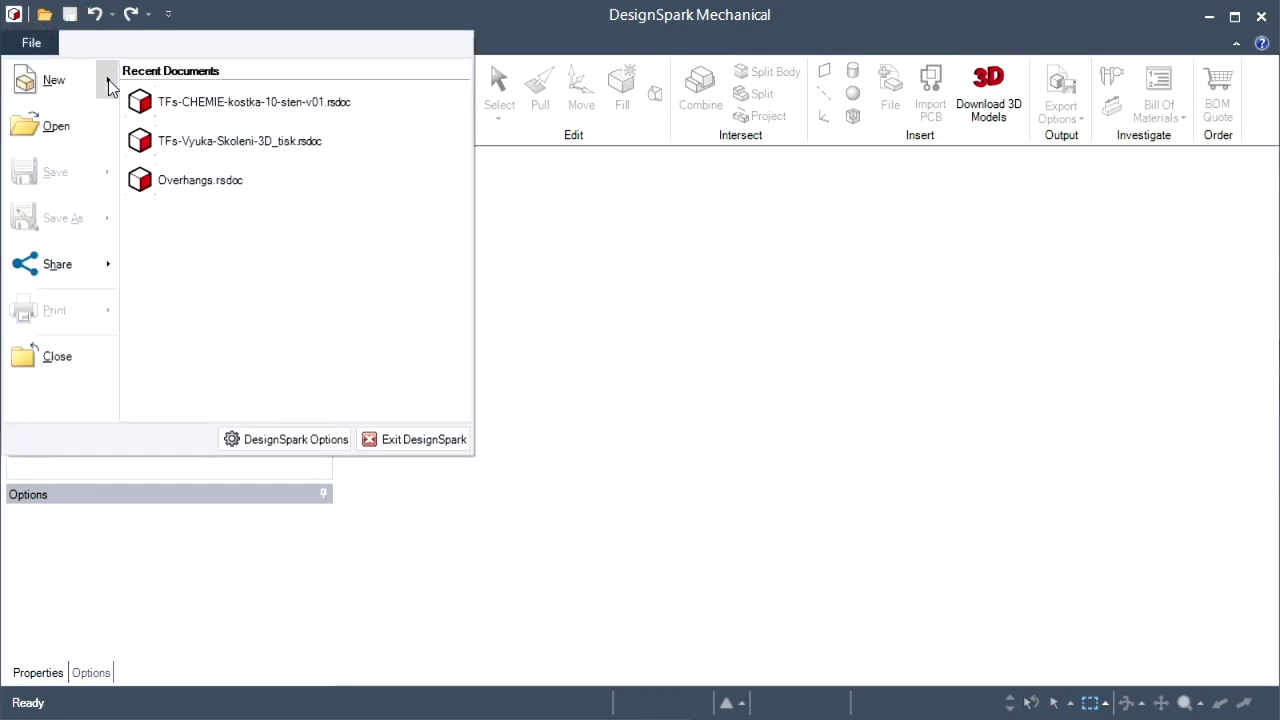
pyautogui.moveTo(56, 90)
pyautogui.click(212, 112)
pyautogui.click(1080, 322)
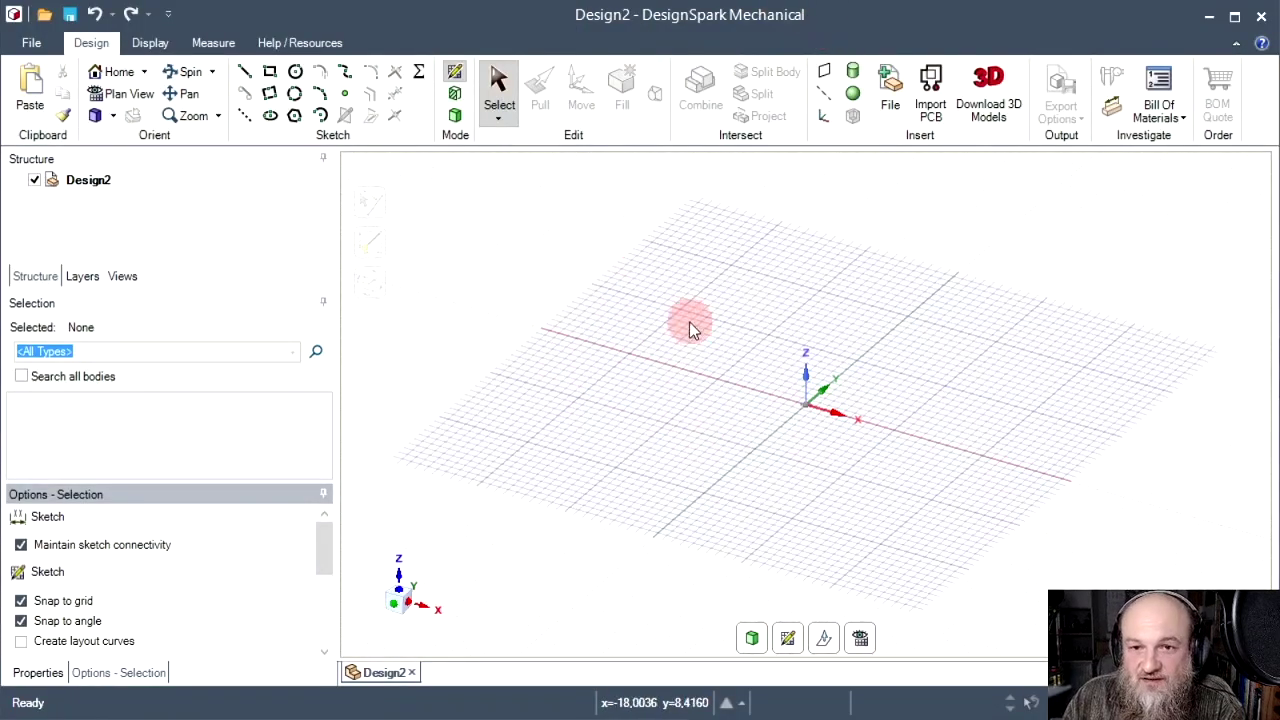
# Step: Sketch a rectangle about 30 mm by 19 mm on the grid with one corner at the origin
pyautogui.click(269, 71)
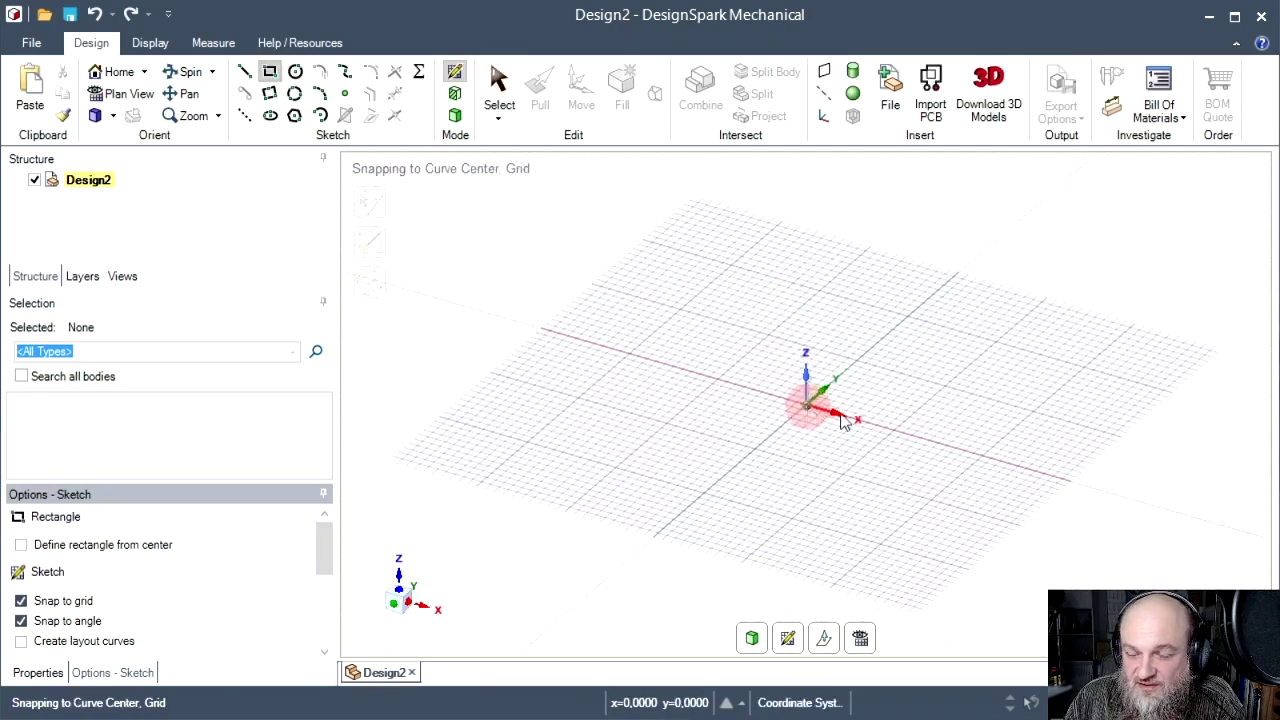
pyautogui.click(841, 420)
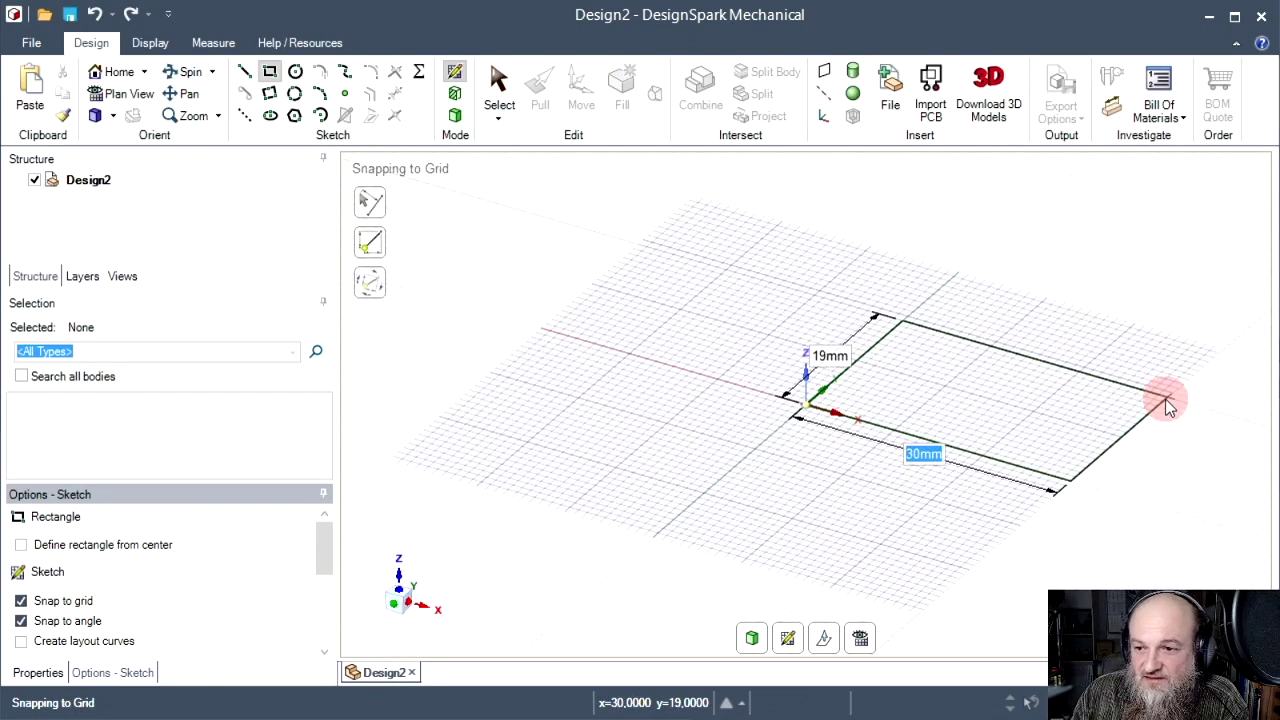
pyautogui.click(1168, 402)
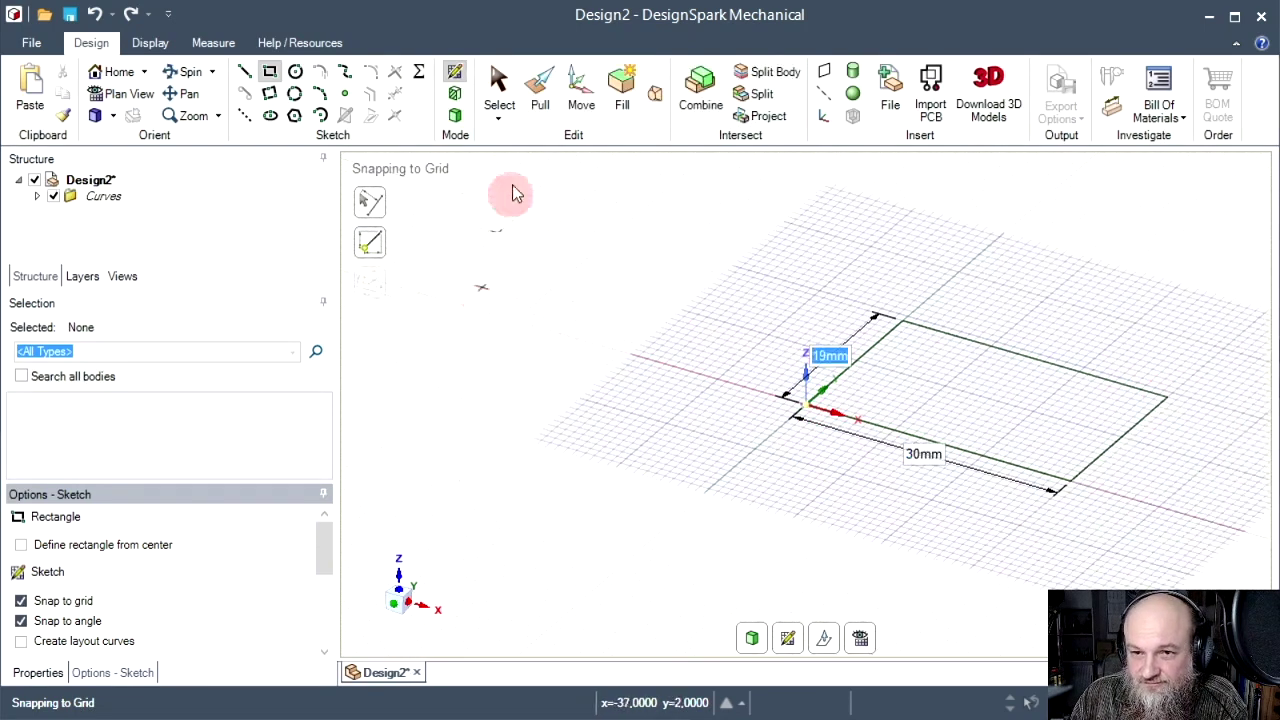
# Step: Turn the rectangle sketch into a surface and pull it upward about 28.56 mm into a solid block
pyautogui.click(455, 117)
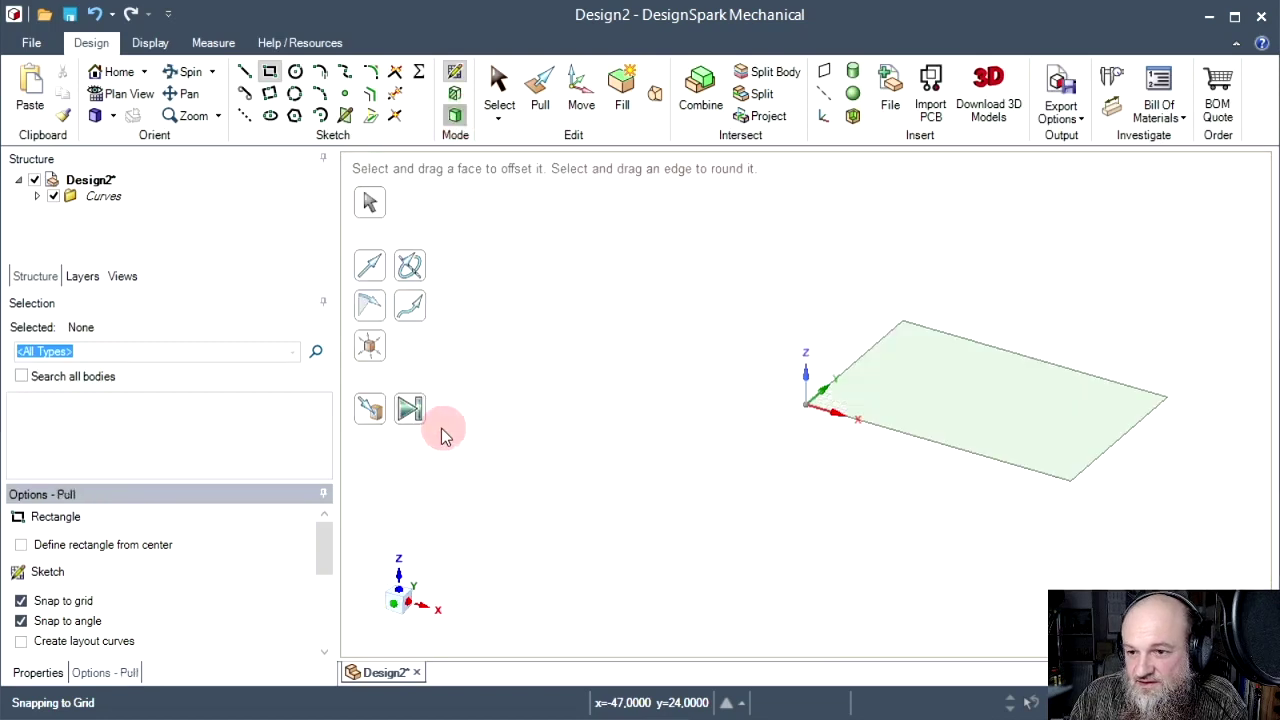
pyautogui.click(409, 408)
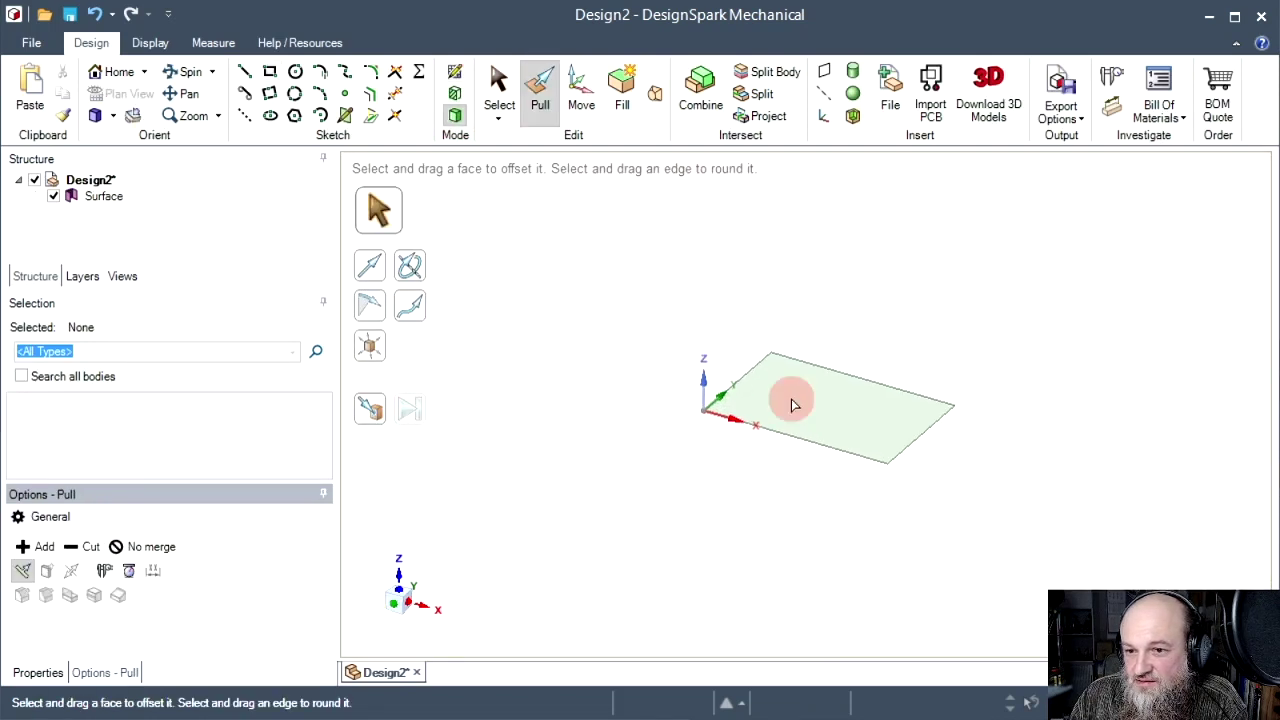
pyautogui.click(824, 418)
pyautogui.click(824, 418)
pyautogui.moveTo(824, 418); pyautogui.dragTo(824, 250)
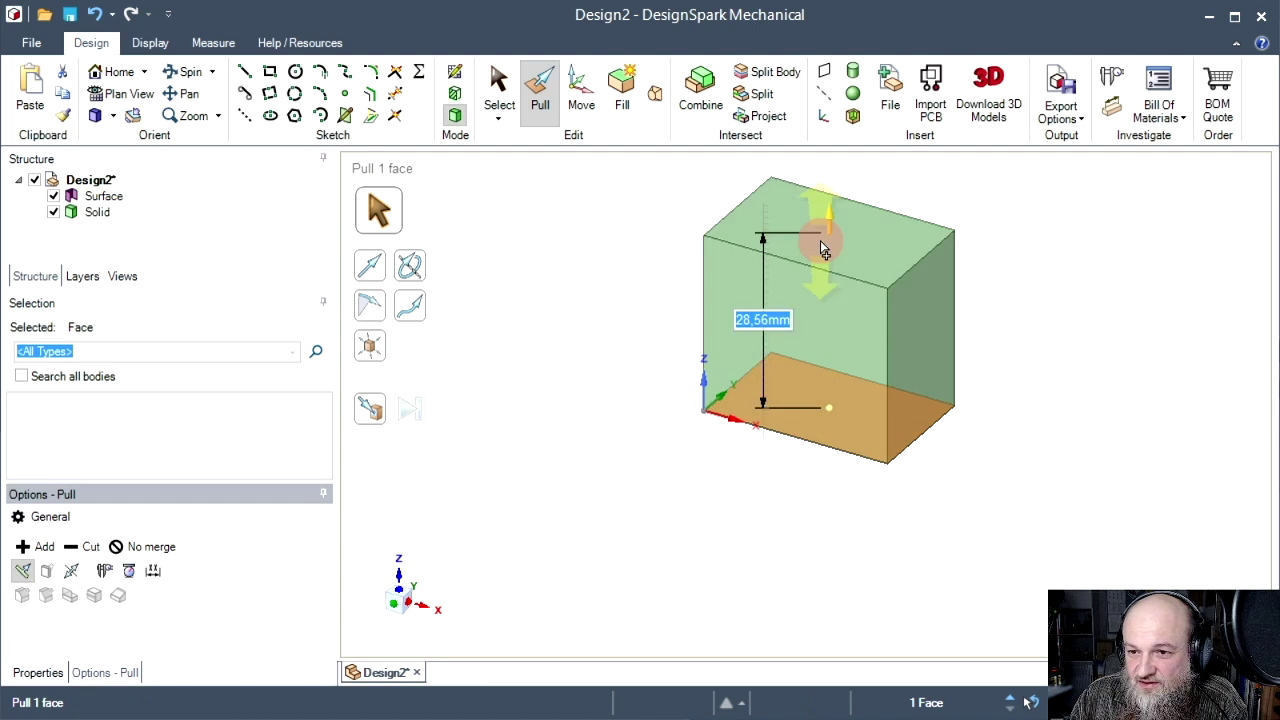
pyautogui.click(666, 549)
pyautogui.moveTo(911, 546); pyautogui.dragTo(666, 586, button='middle')
pyautogui.moveTo(1097, 507); pyautogui.dragTo(909, 457, button='middle')
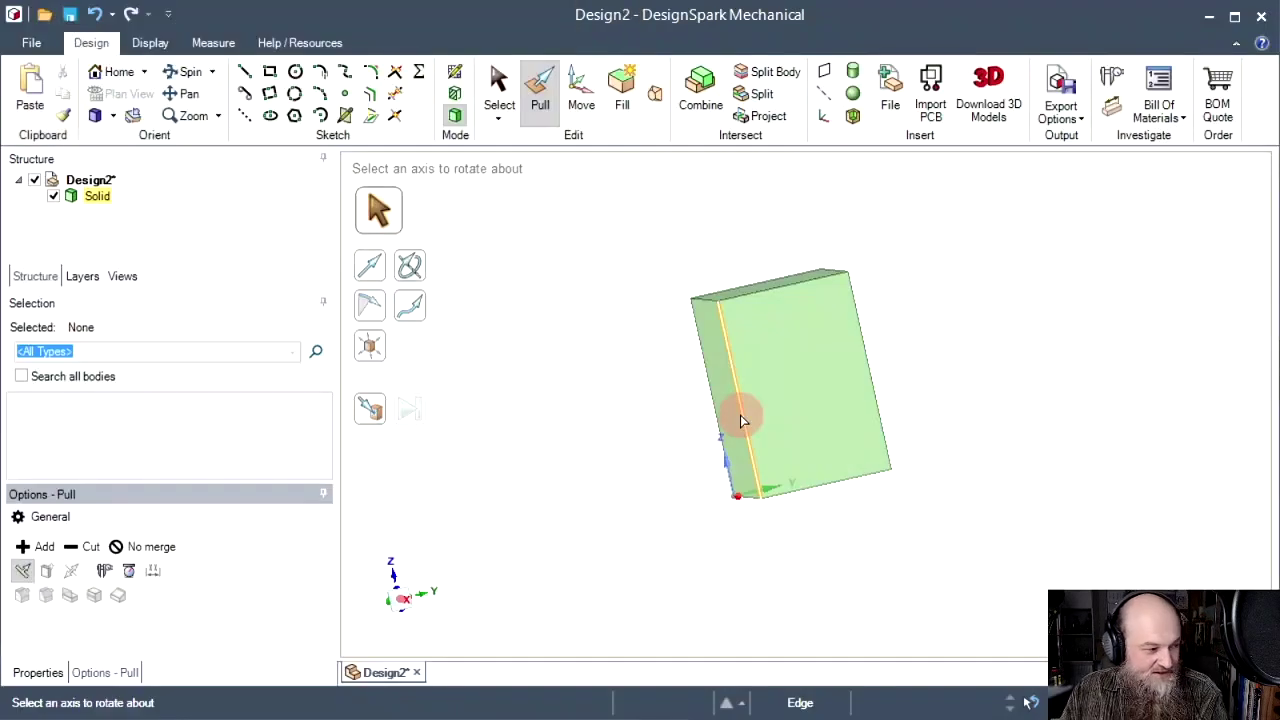
# Step: Sketch a diagonal line on the block's side face in plan view, from near the upper corner to low on the opposite edge
pyautogui.click(846, 366)
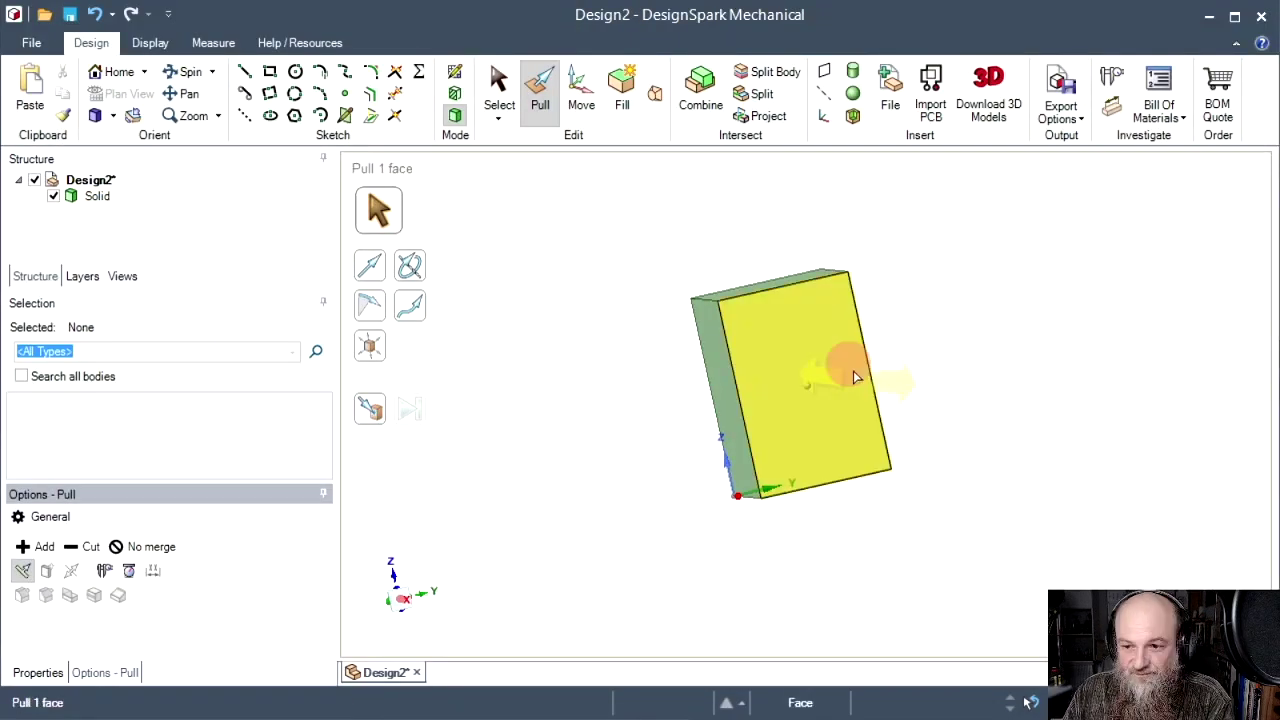
pyautogui.click(455, 71)
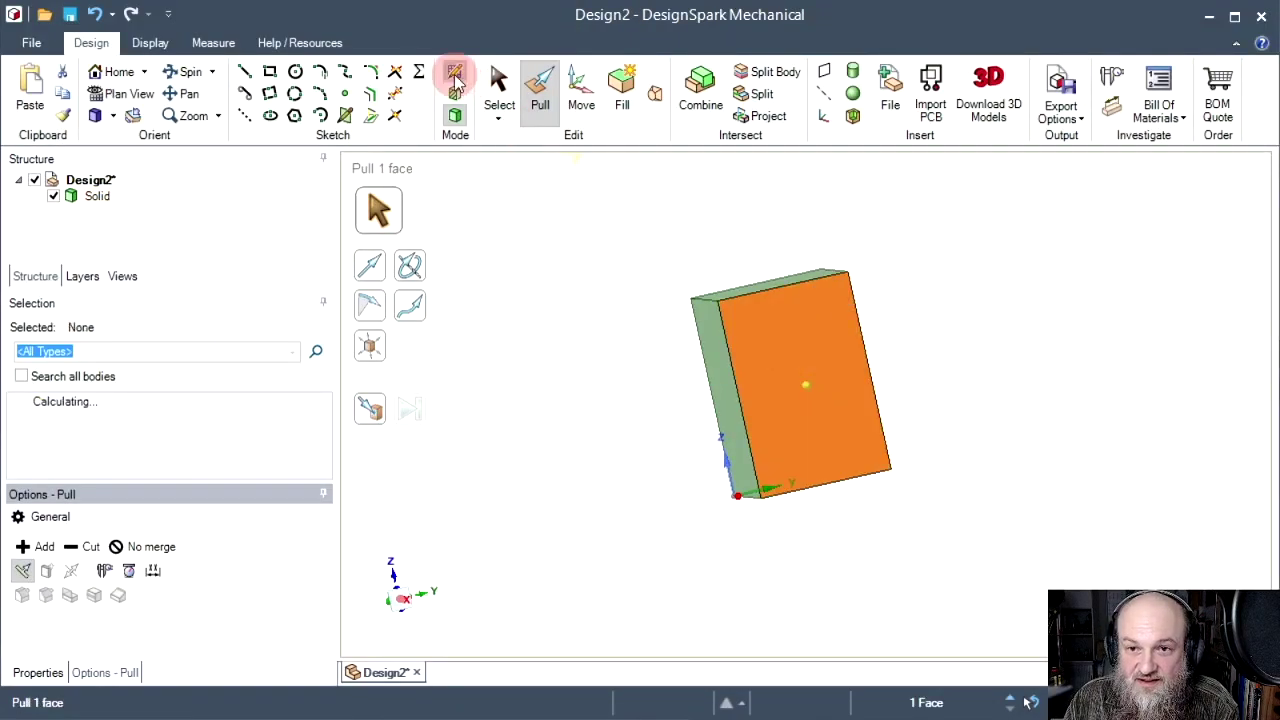
pyautogui.click(123, 98)
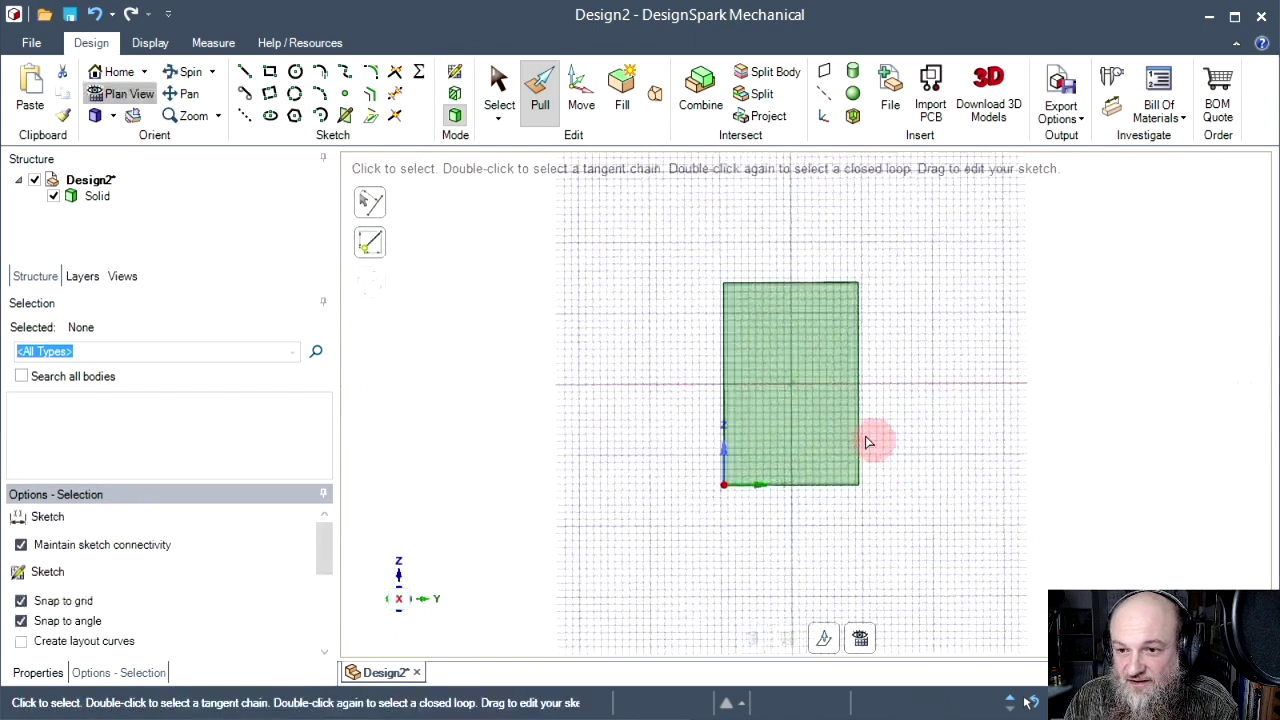
pyautogui.click(244, 71)
pyautogui.click(688, 258)
pyautogui.moveTo(836, 273)
pyautogui.mouseDown()
pyautogui.moveTo(697, 486)
pyautogui.moveTo(700, 510)
pyautogui.moveTo(694, 484)
pyautogui.mouseUp()
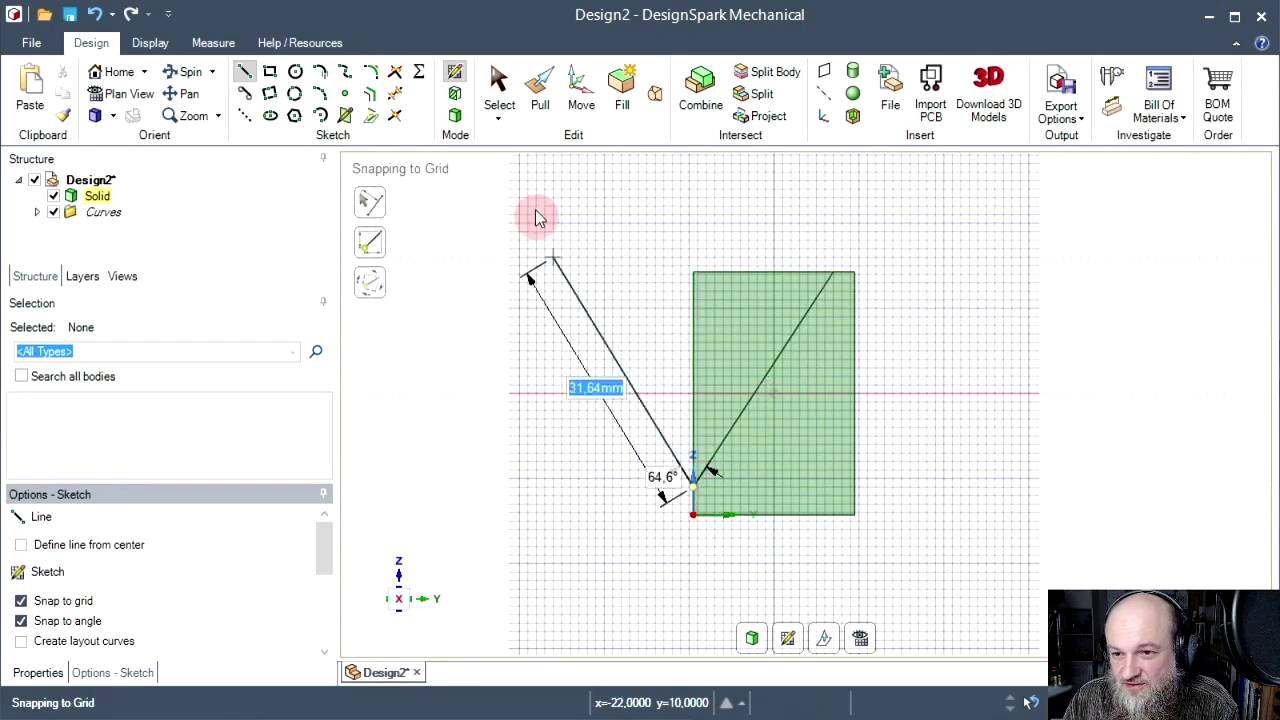
# Step: Return to 3D mode and pull the triangular region above the diagonal through the block to cut away a sloped wedge
pyautogui.click(455, 116)
pyautogui.click(552, 98)
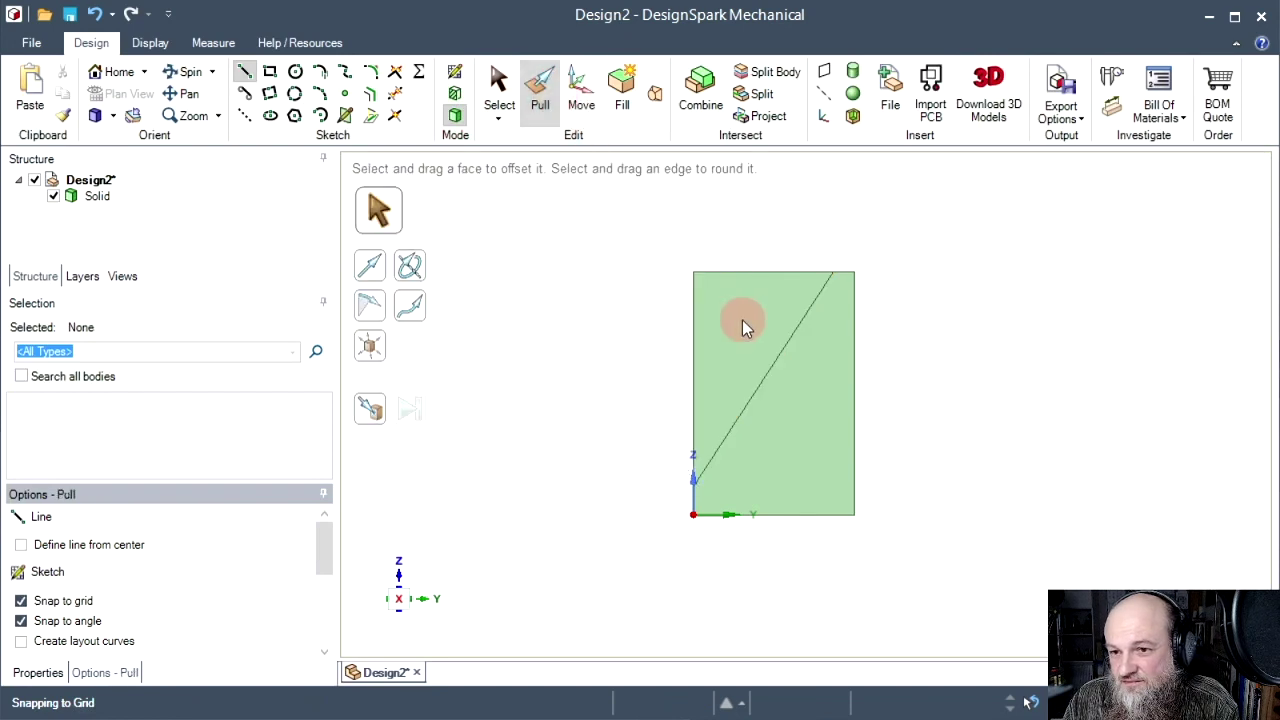
pyautogui.click(742, 328)
pyautogui.moveTo(749, 351); pyautogui.dragTo(734, 329, button='middle')
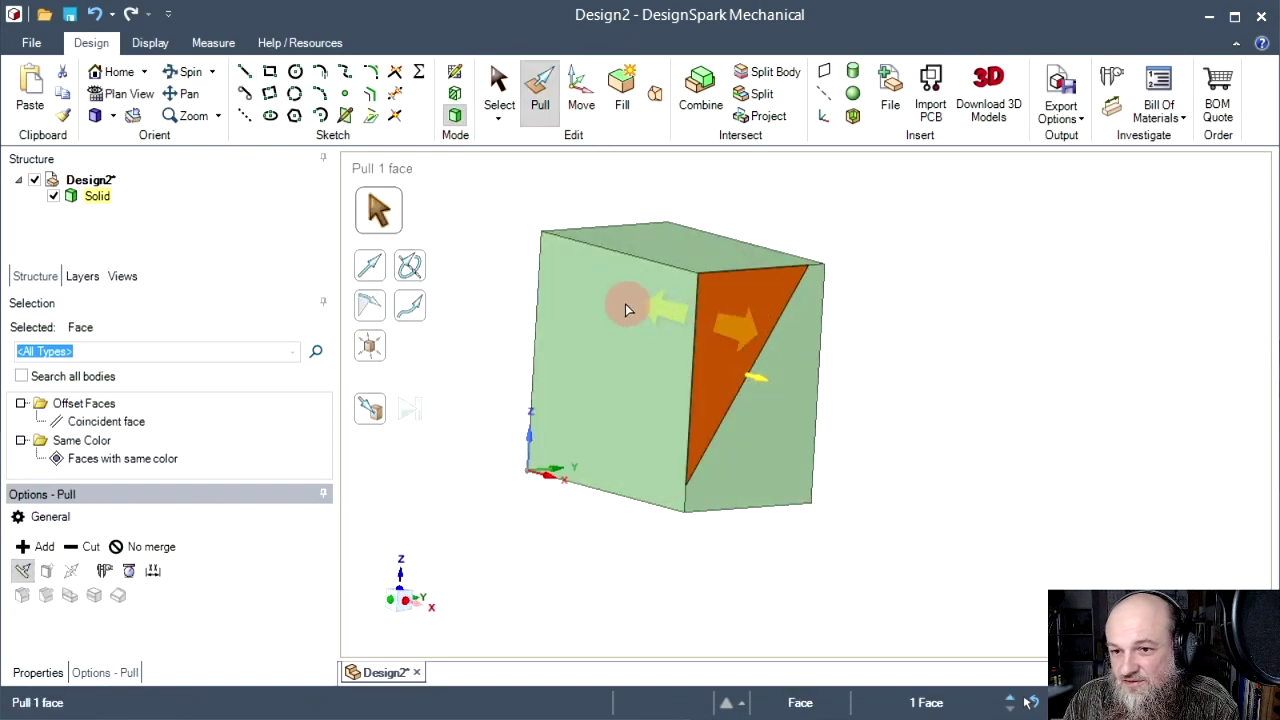
pyautogui.moveTo(625, 310); pyautogui.dragTo(543, 277)
pyautogui.moveTo(1011, 486)
pyautogui.mouseDown(button='middle')
pyautogui.moveTo(1086, 514)
pyautogui.moveTo(1002, 502)
pyautogui.mouseUp(button='middle')
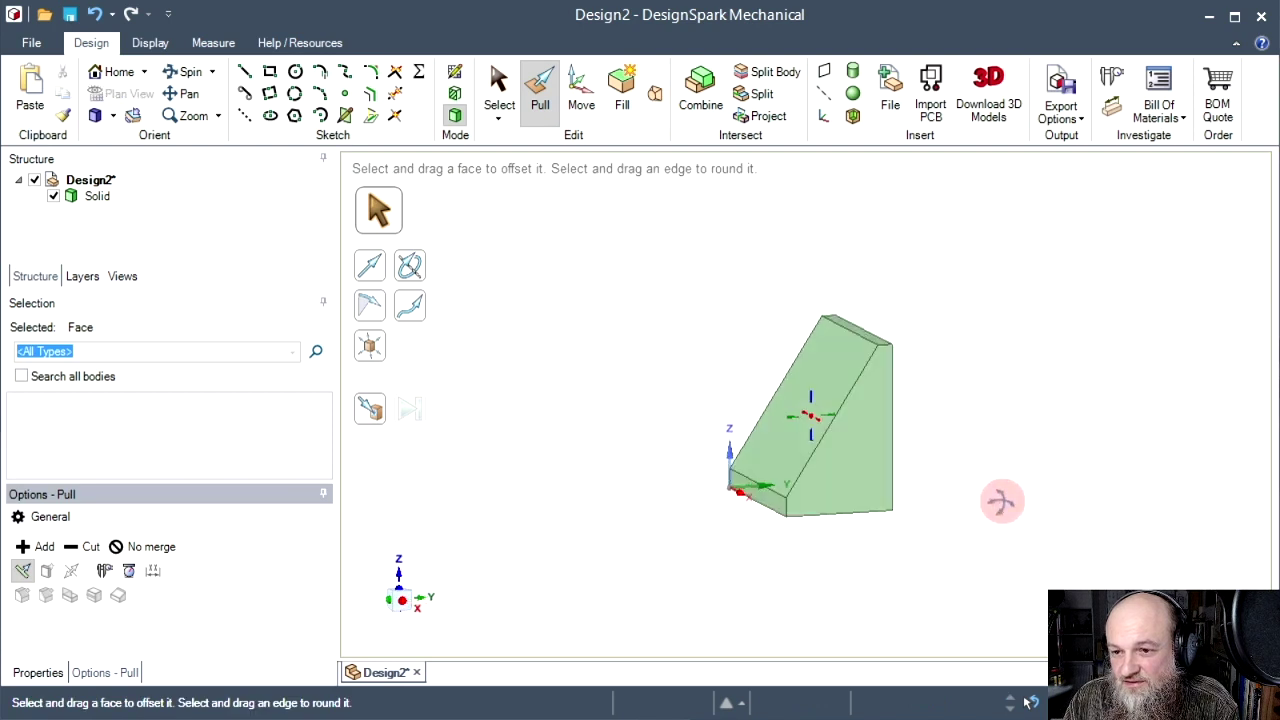
# Step: Examine the cut block's side face and sloping edge up close, then leave the Pull tool and view the whole solid
pyautogui.click(810, 502)
pyautogui.scroll(3, 803, 495)
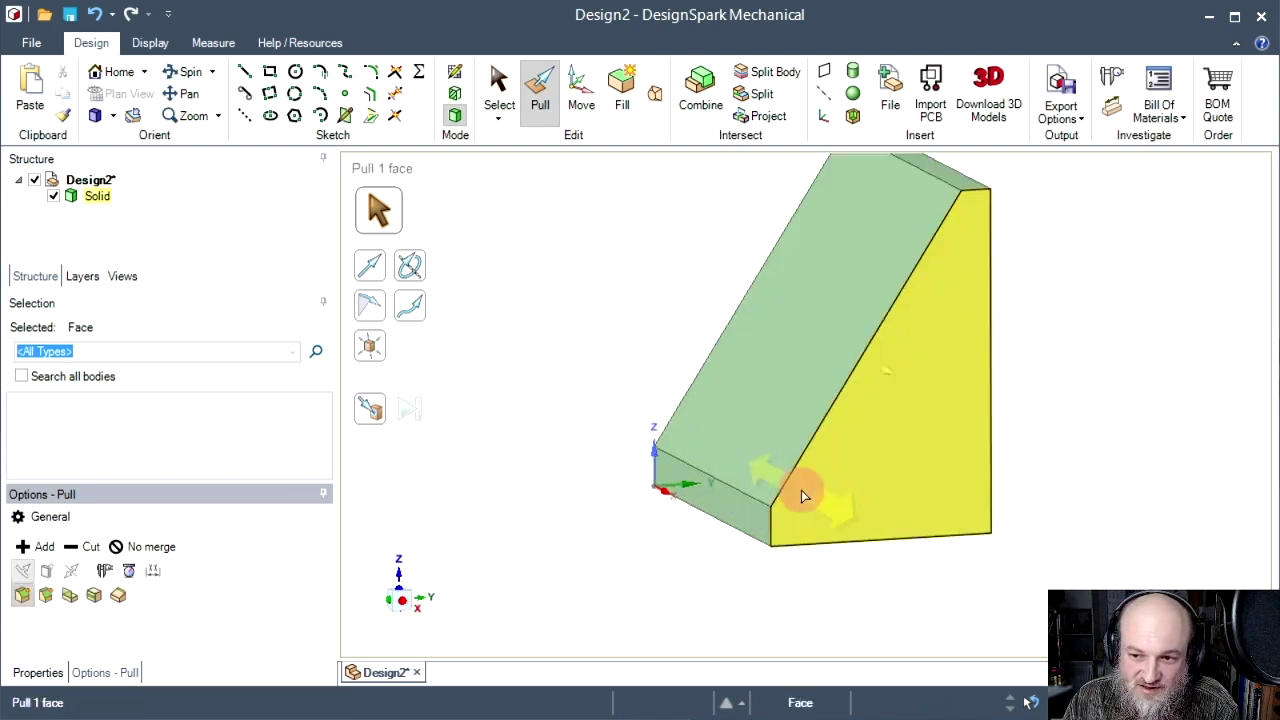
pyautogui.scroll(2, 803, 495)
pyautogui.click(775, 485)
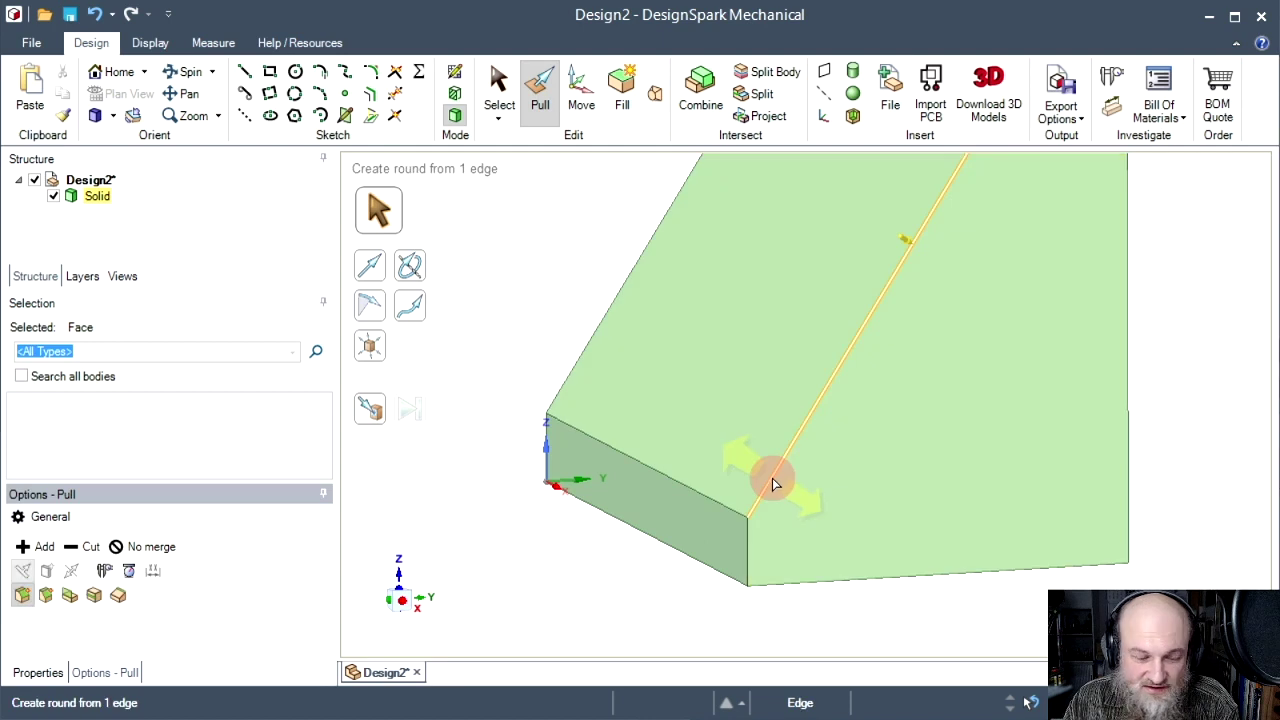
pyautogui.click(1036, 485)
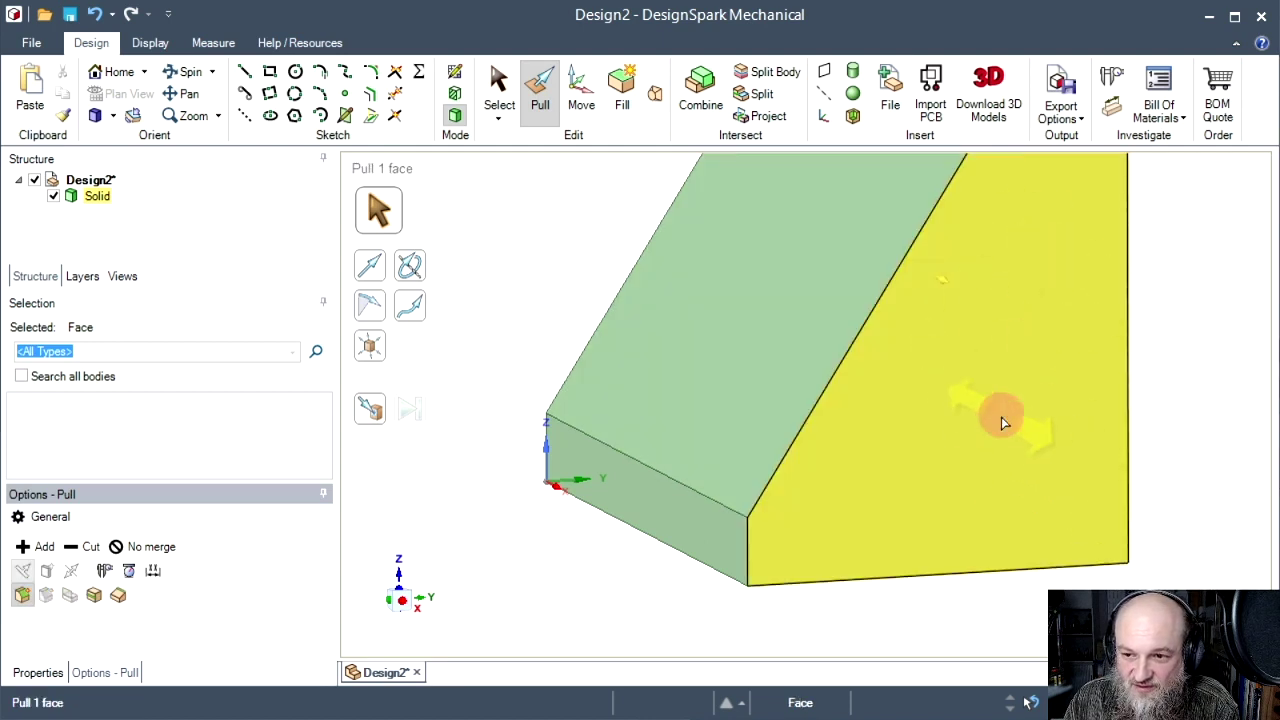
pyautogui.scroll(-2, 808, 525)
pyautogui.scroll(-1, 934, 457)
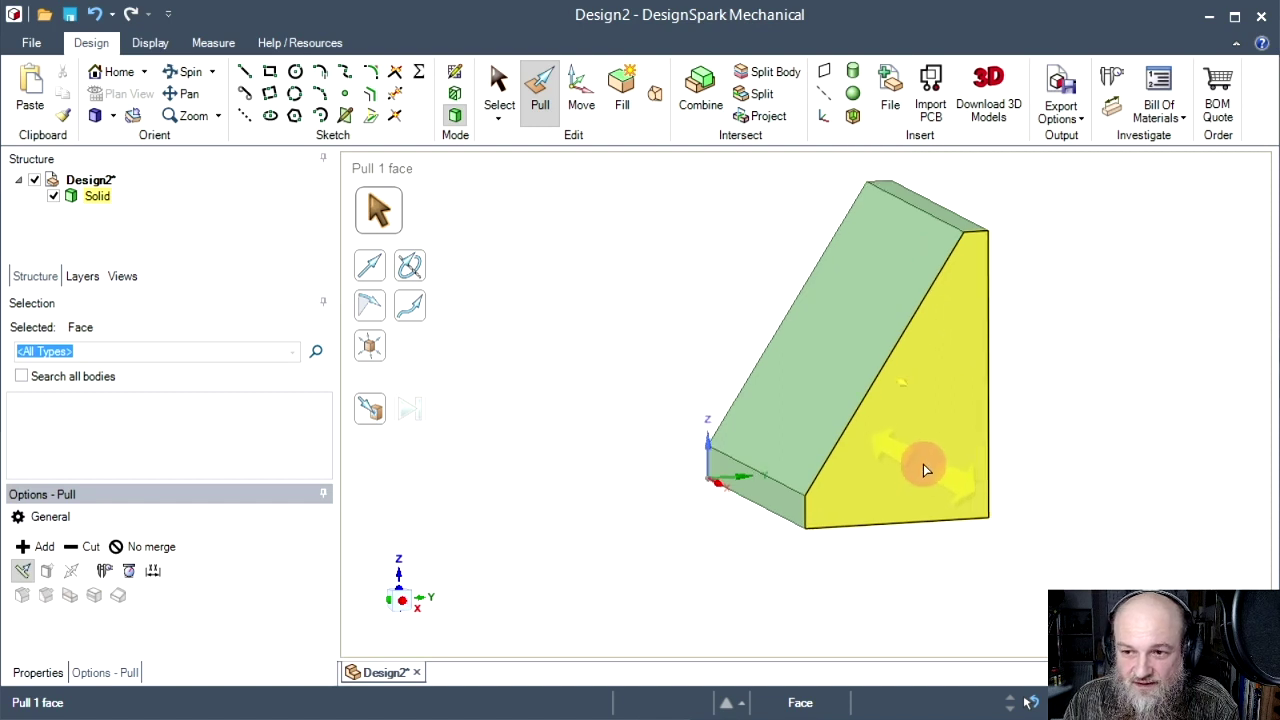
pyautogui.scroll(-1, 925, 470)
pyautogui.click(508, 323)
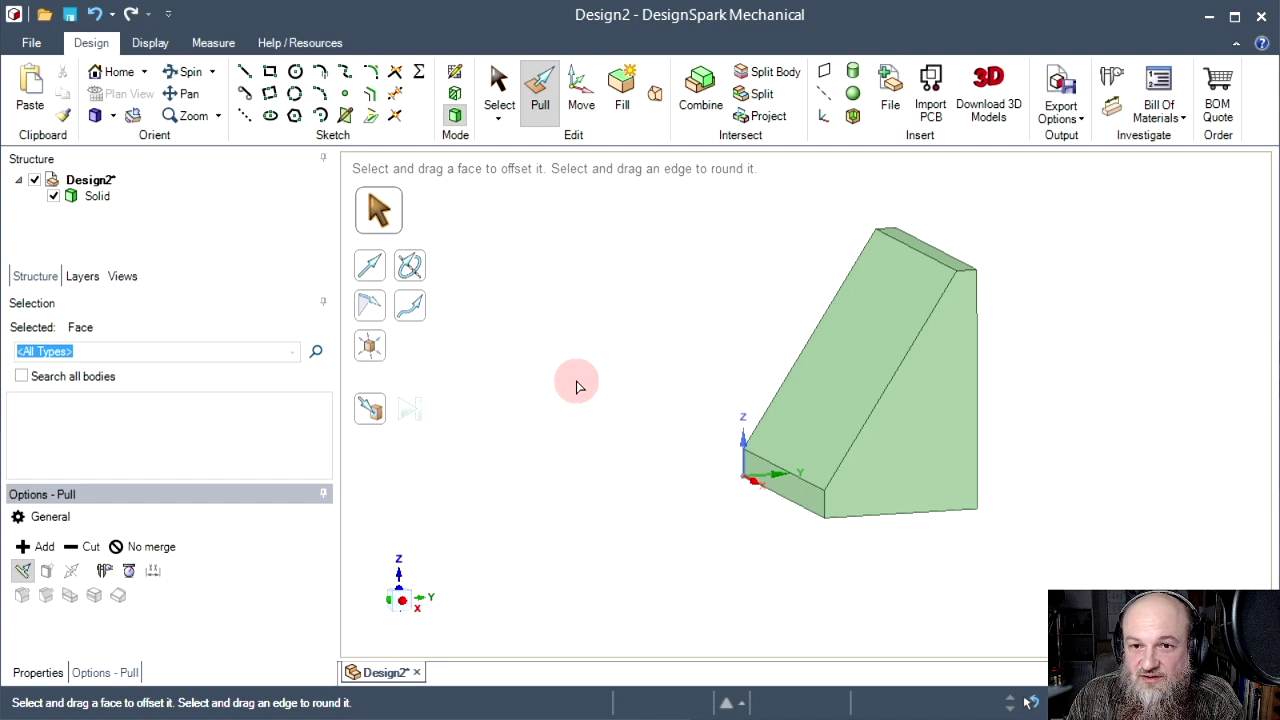
pyautogui.click(499, 85)
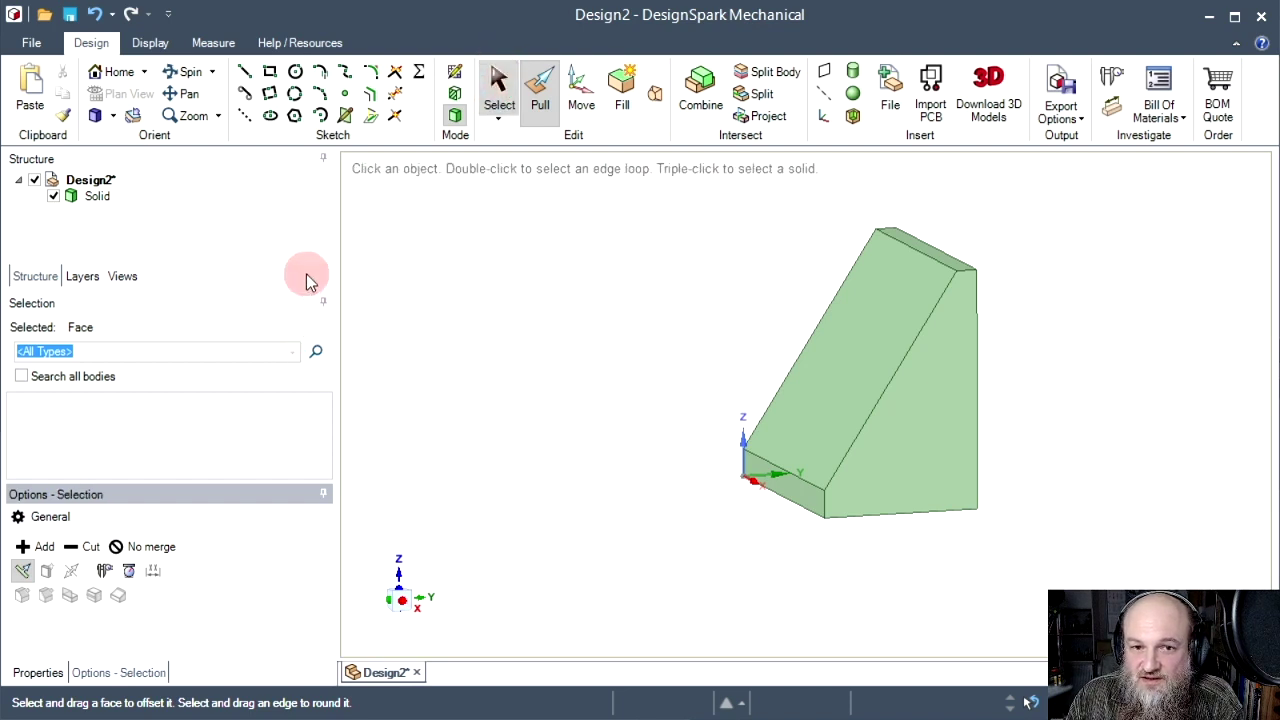
pyautogui.scroll(-3, 520, 570)
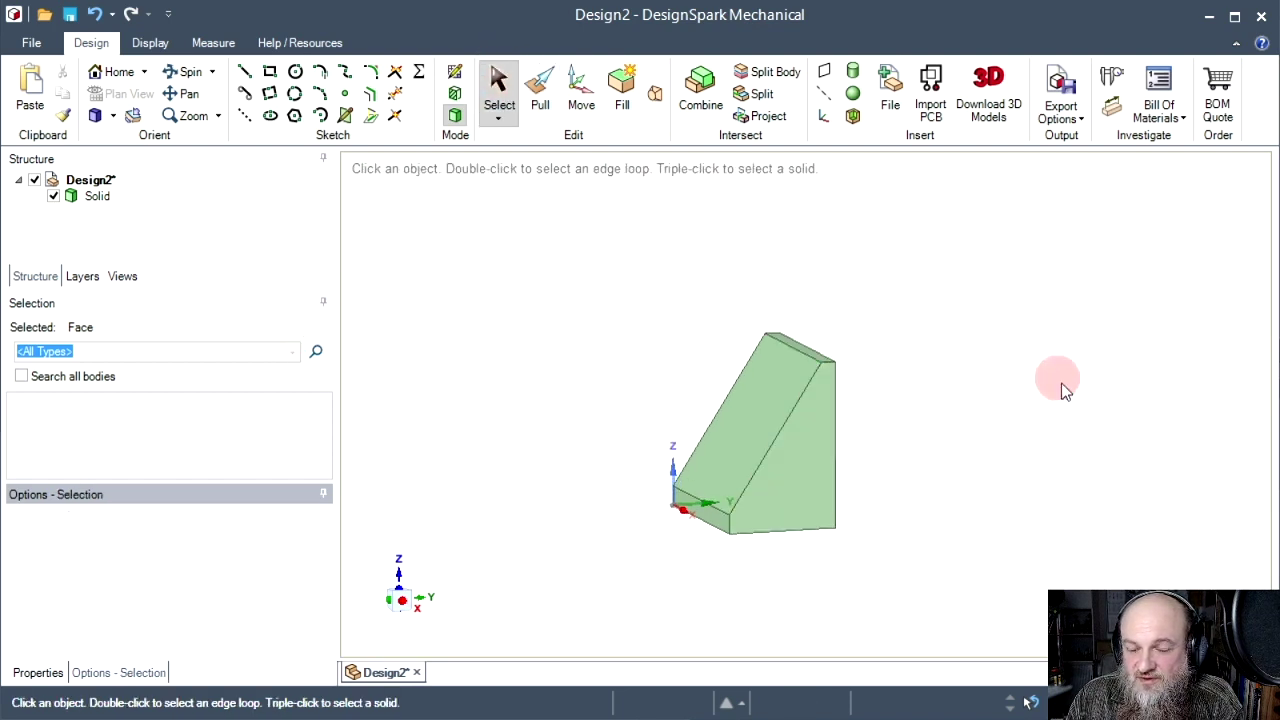
# Step: Open a sketch on the wedge's side face and show it in plan view with room beside the solid
pyautogui.click(820, 489)
pyautogui.press('Escape')
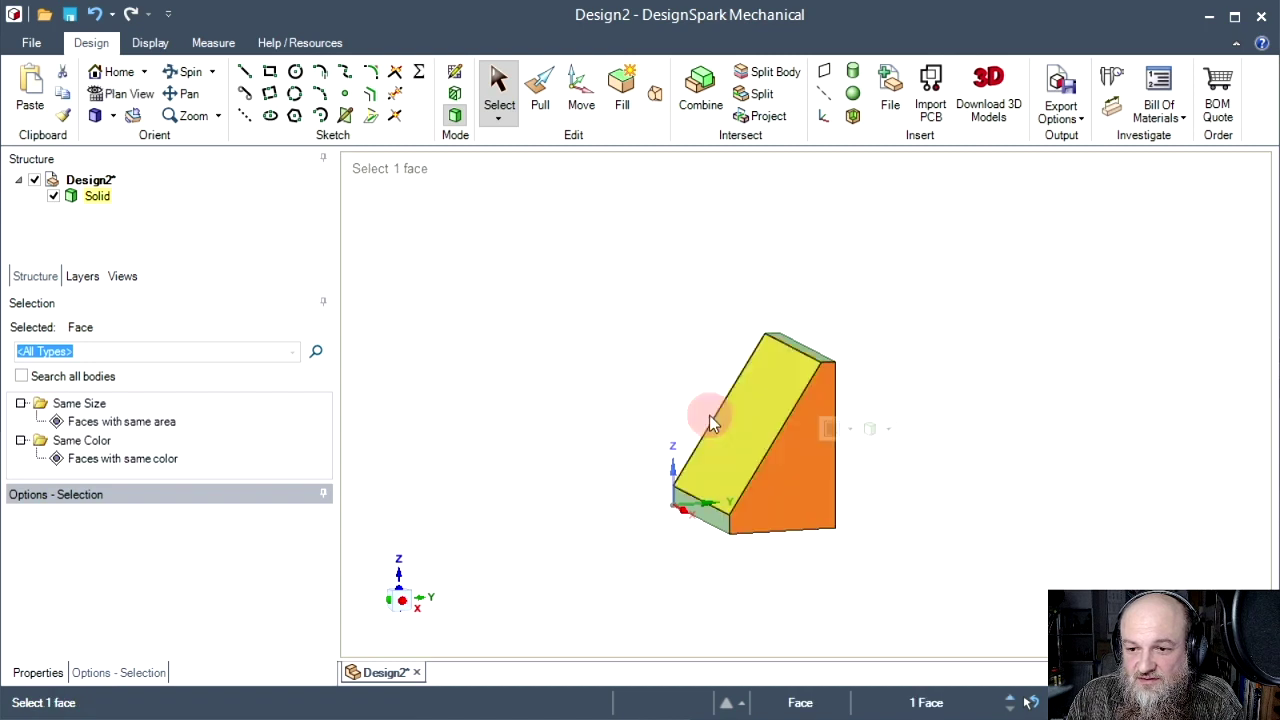
pyautogui.click(457, 72)
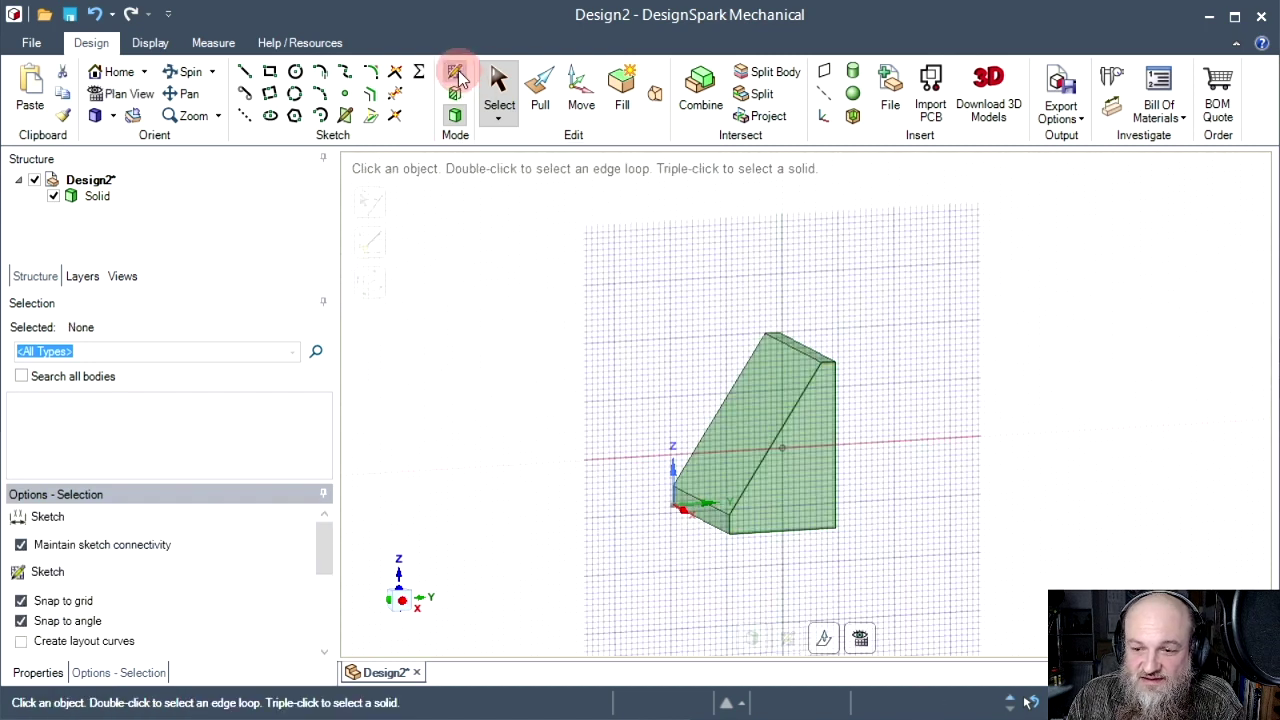
pyautogui.scroll(-1, 529, 457)
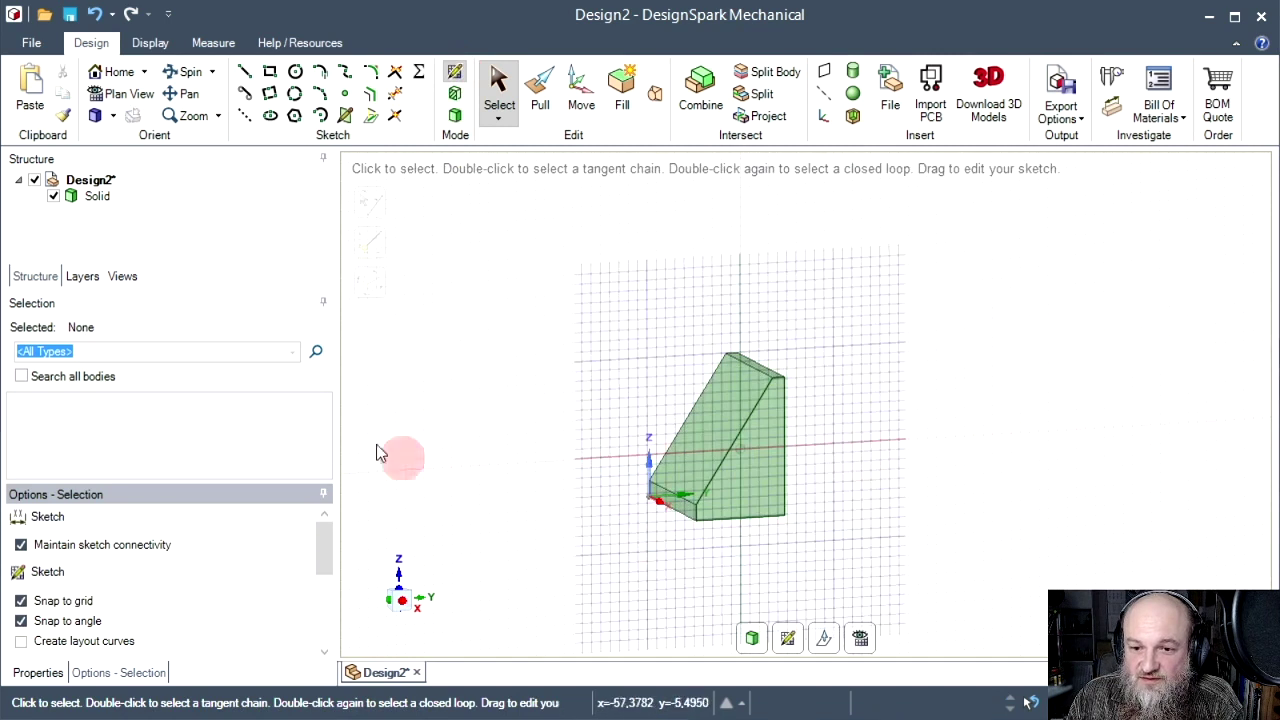
pyautogui.click(112, 93)
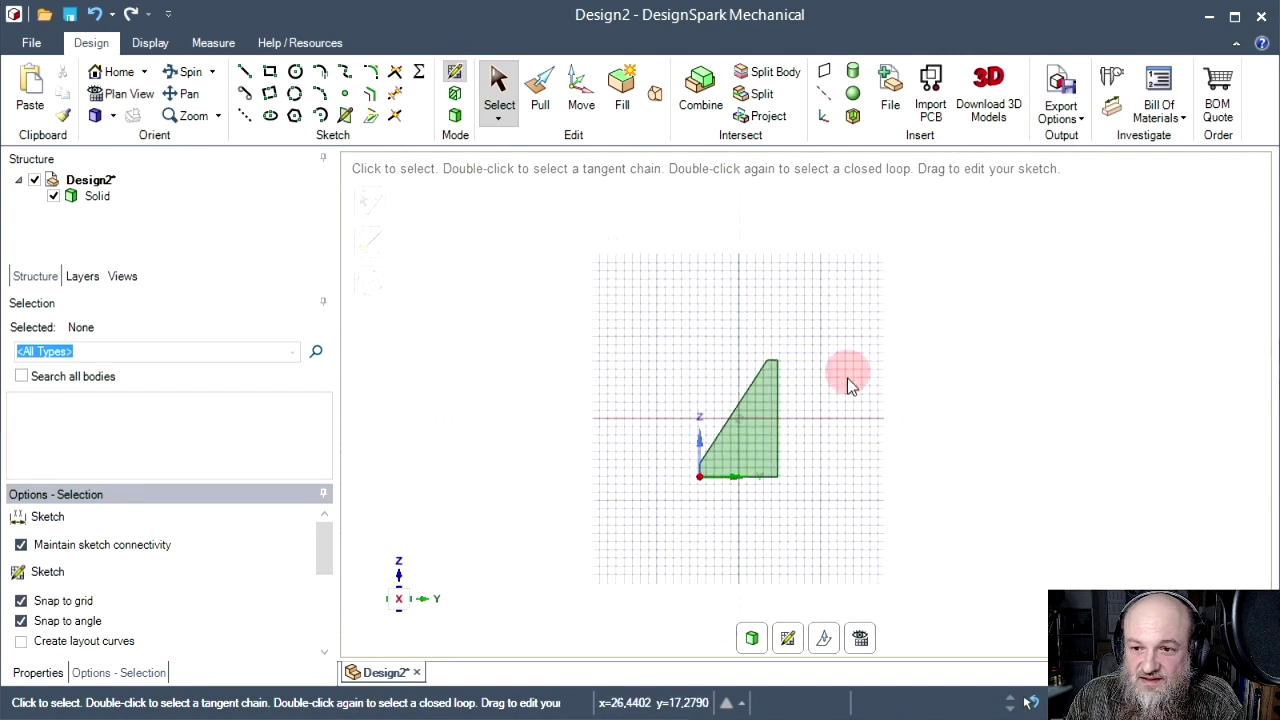
pyautogui.scroll(1, 837, 490)
pyautogui.scroll(-2, 870, 370)
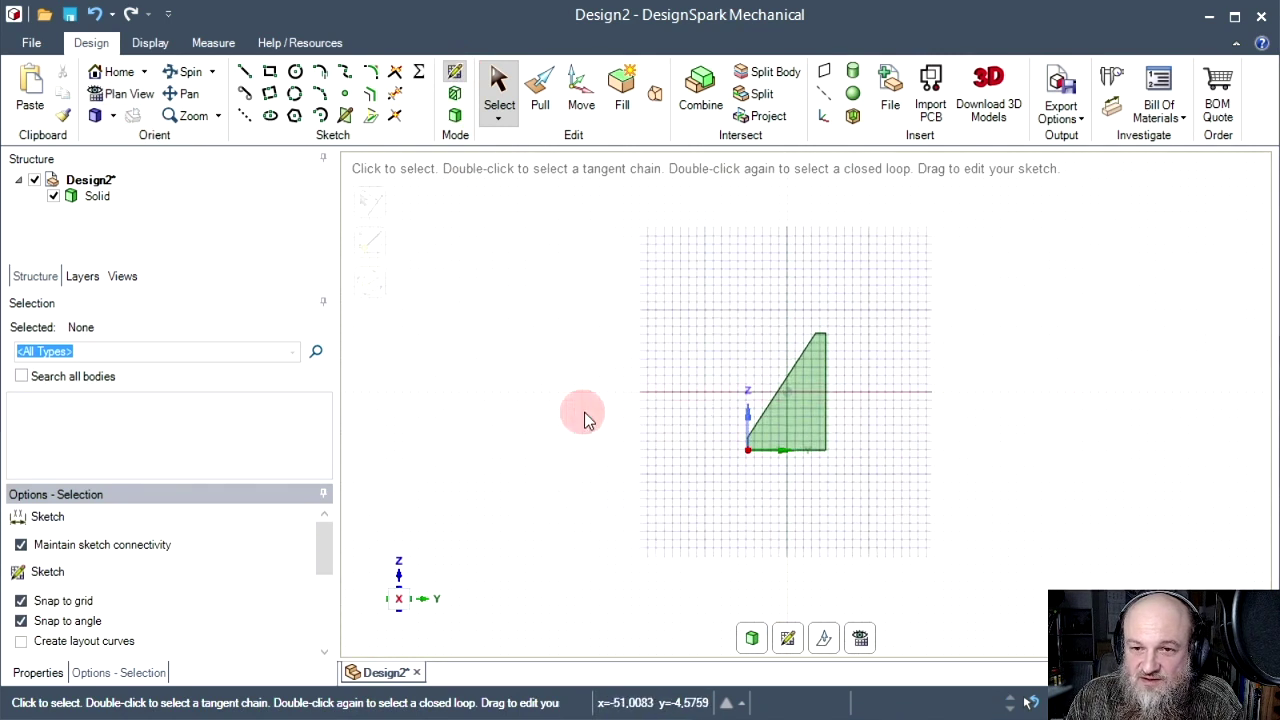
pyautogui.scroll(4, 651, 429)
pyautogui.click(320, 72)
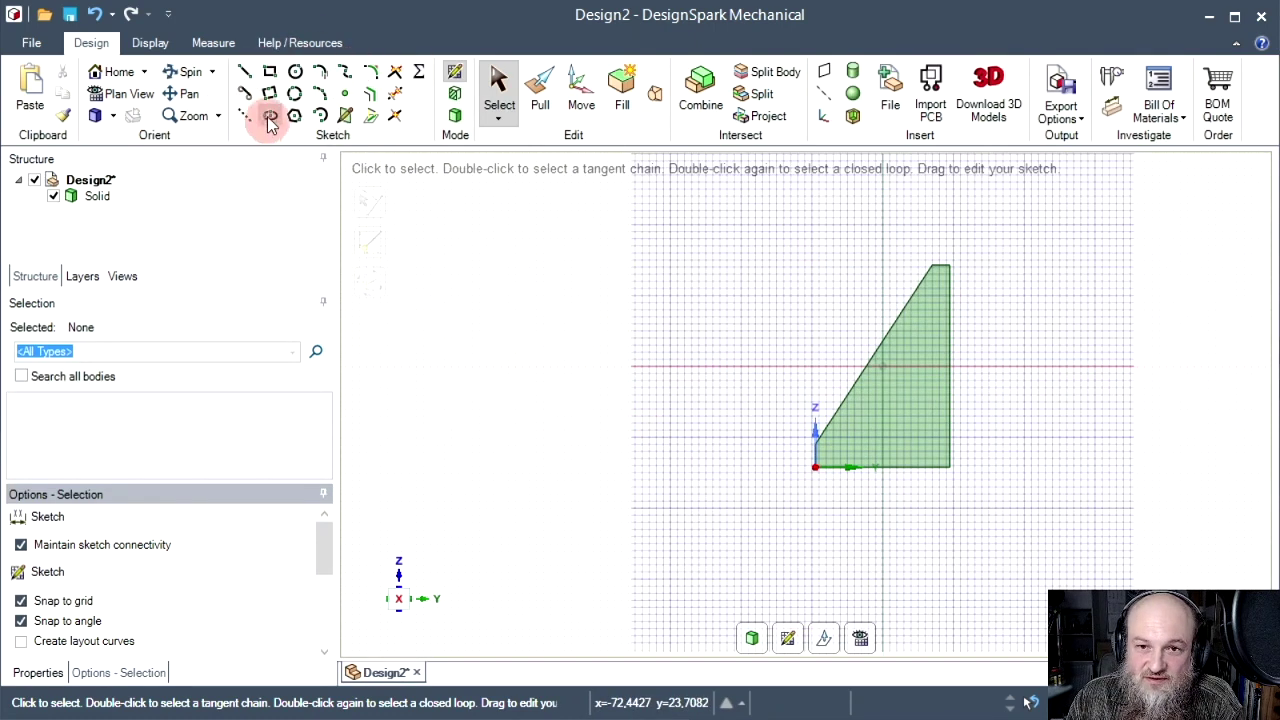
pyautogui.scroll(1, 683, 480)
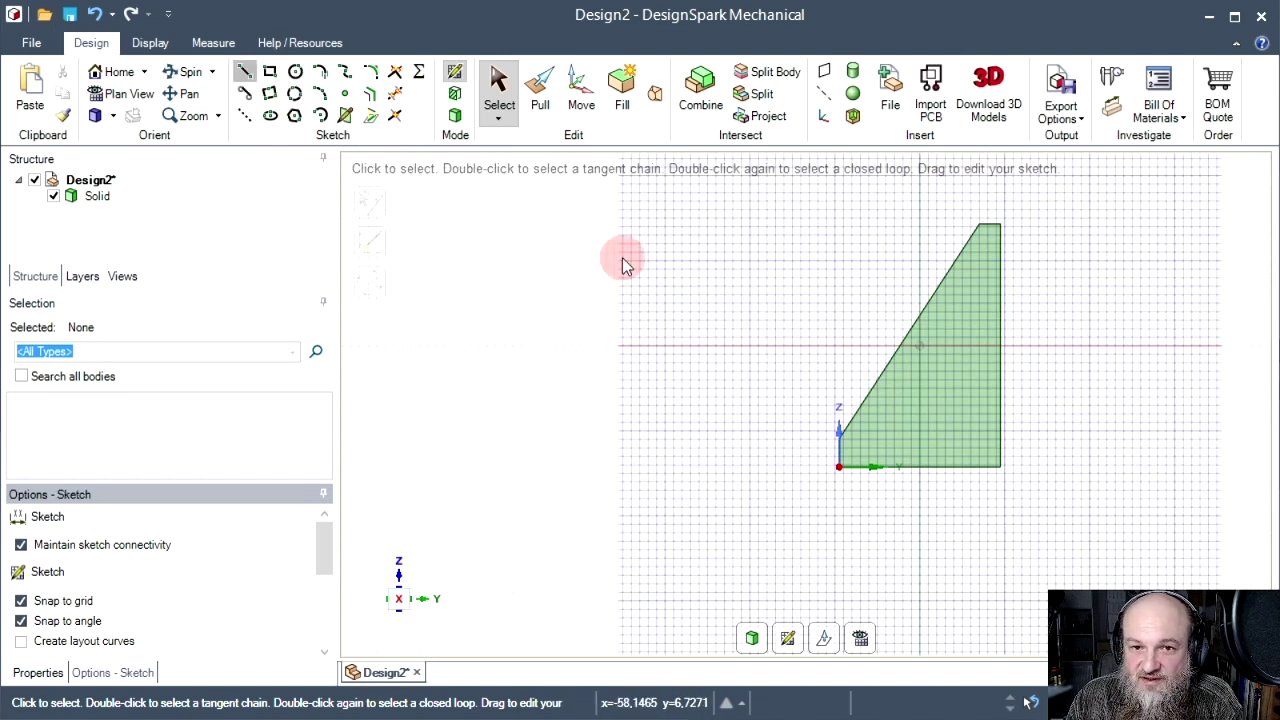
# Step: Sketch a closed stand profile beside the wedge, about 22 mm wide and 30 mm high, with a hooked front lip and sloped back
pyautogui.press('l')
pyautogui.click(706, 210)
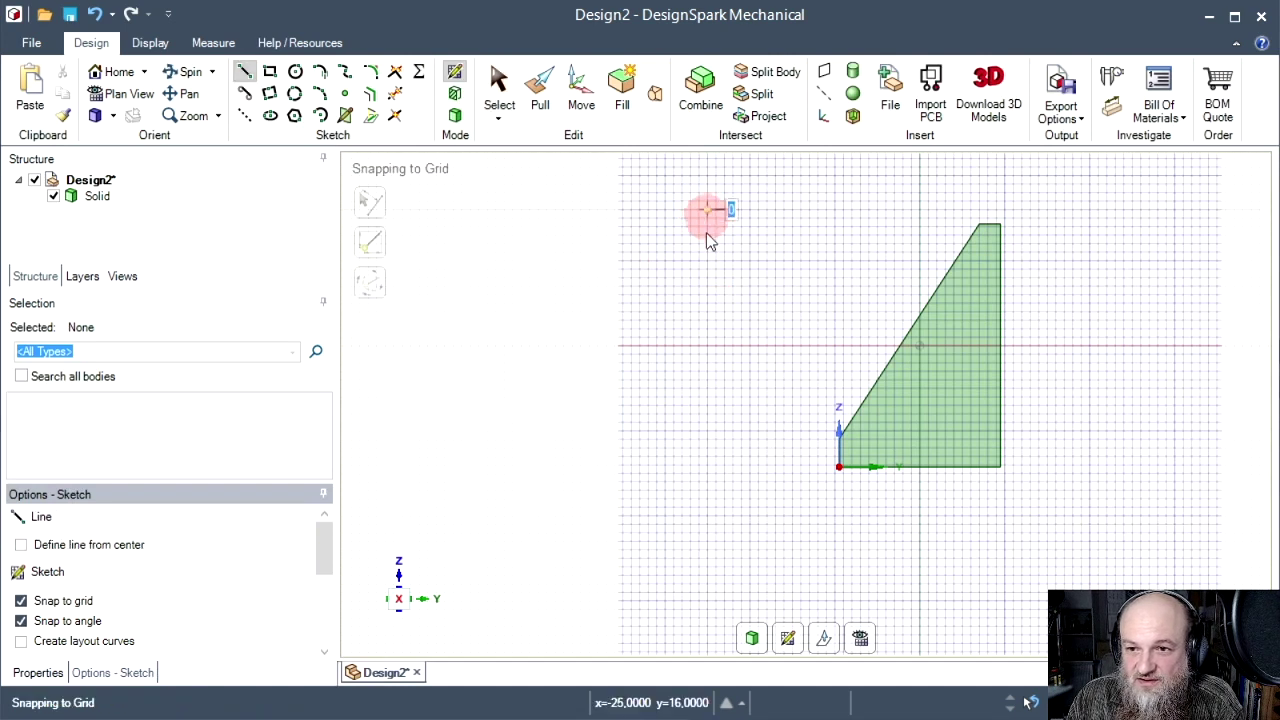
pyautogui.click(706, 466)
pyautogui.click(522, 465)
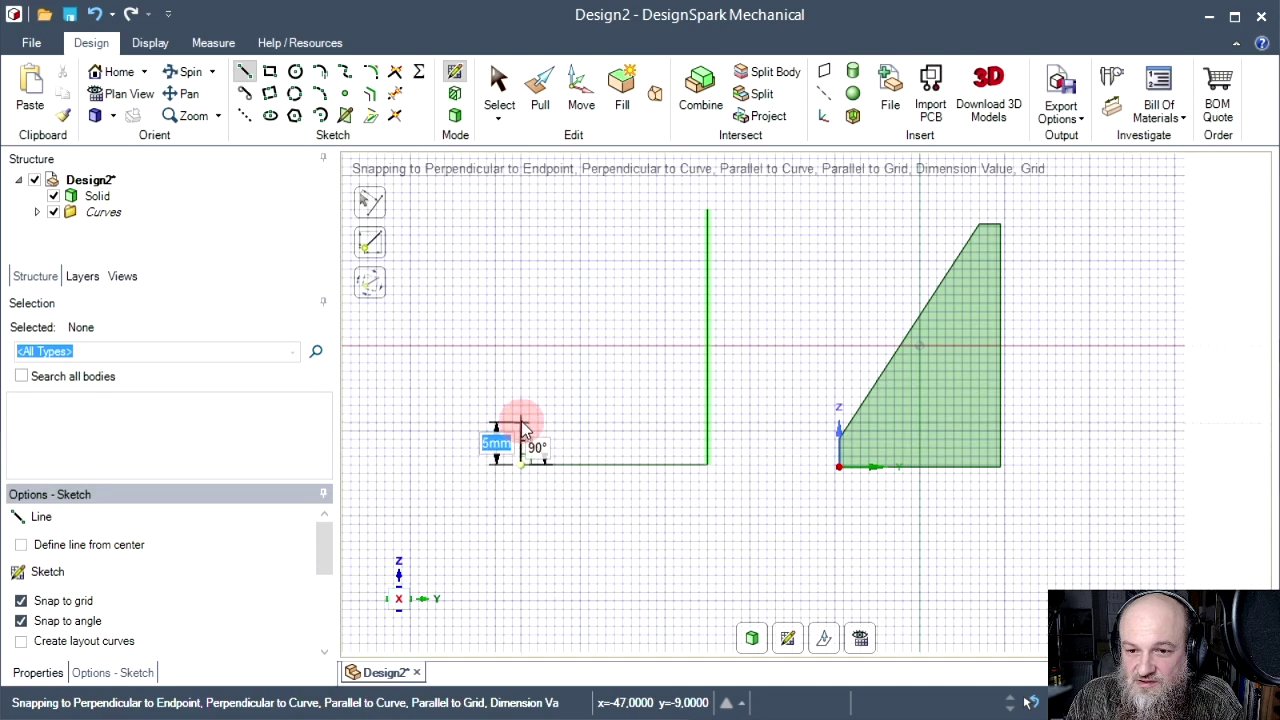
pyautogui.click(570, 438)
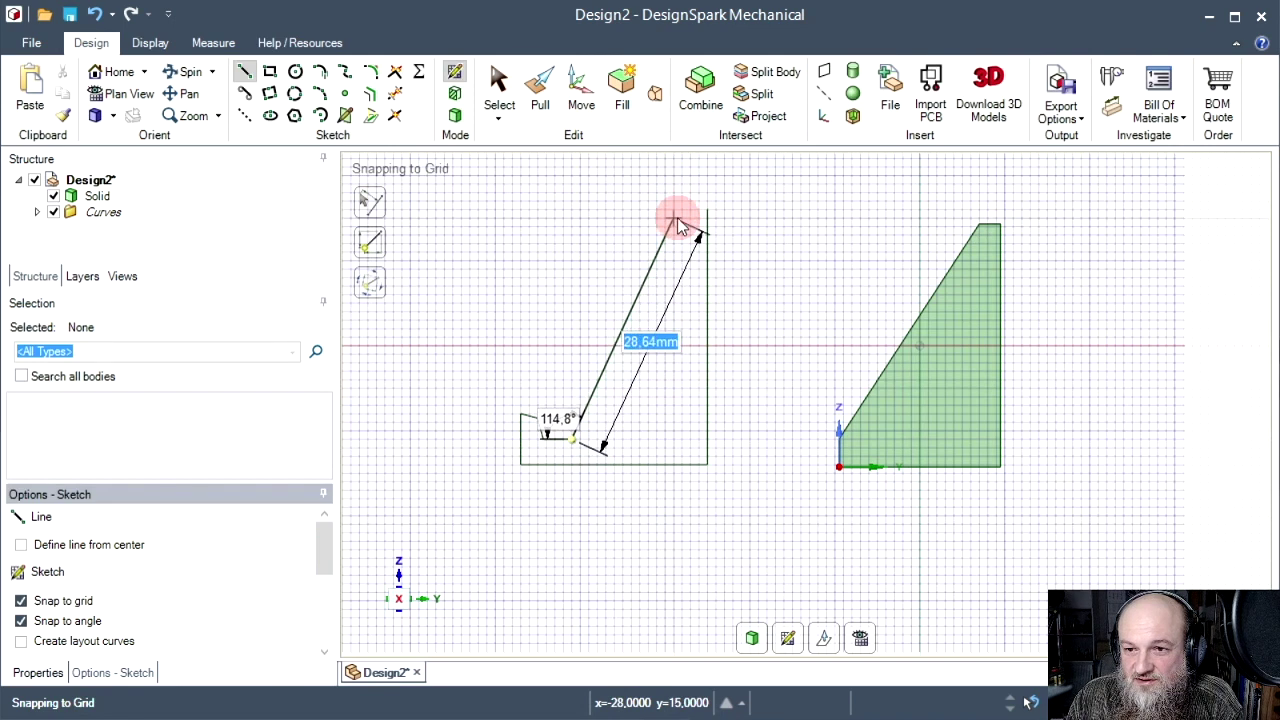
pyautogui.click(675, 220)
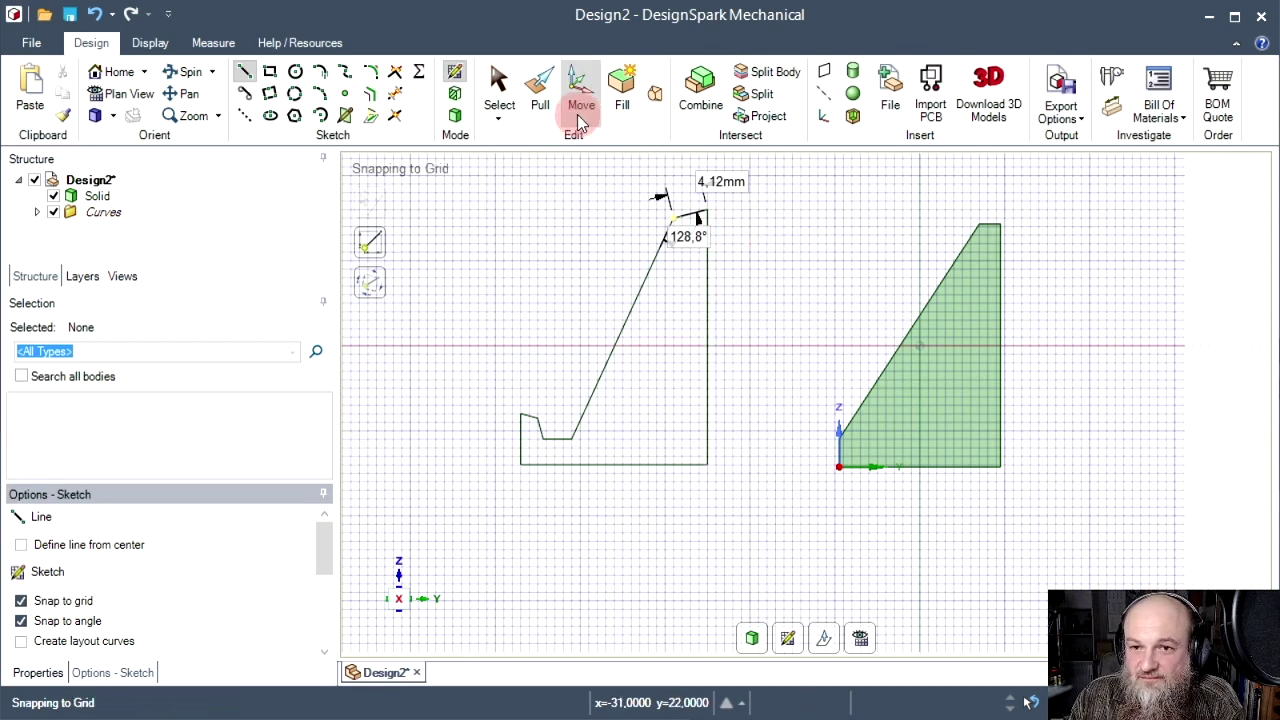
# Step: Try pulling the stand profile into a solid up to the wedge's side face, and undo back to the sketch curves
pyautogui.click(455, 121)
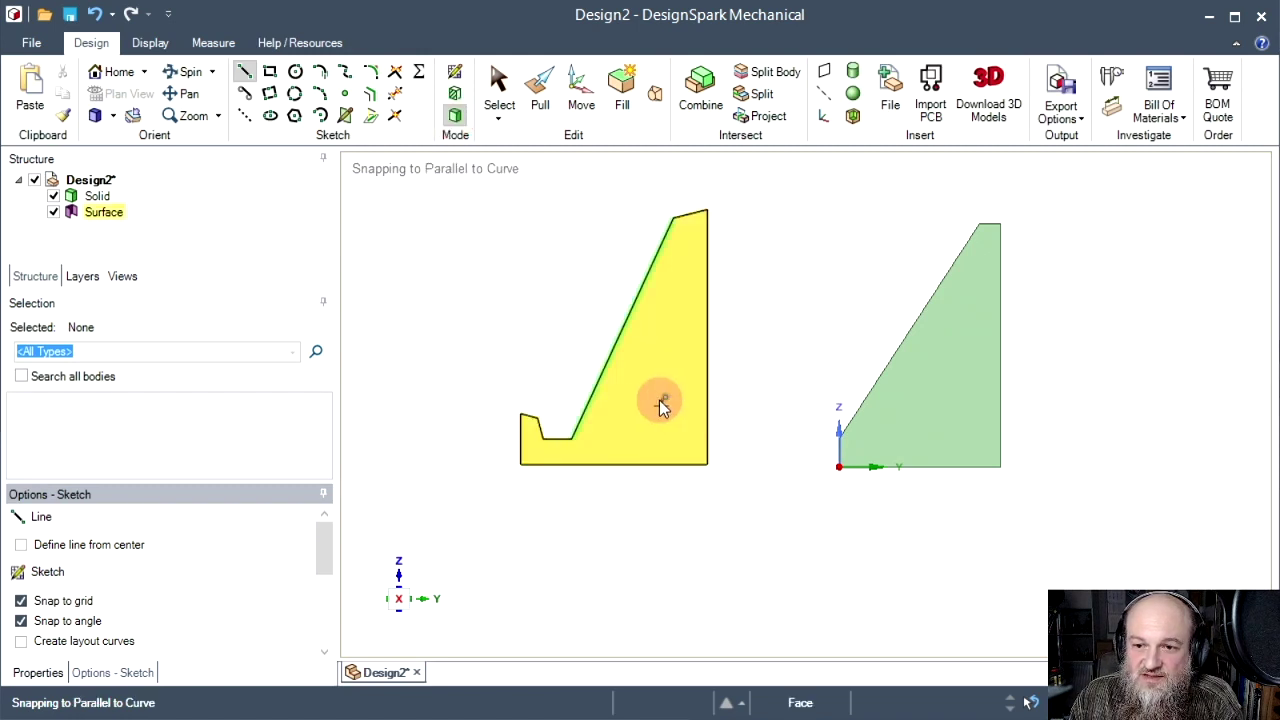
pyautogui.click(540, 90)
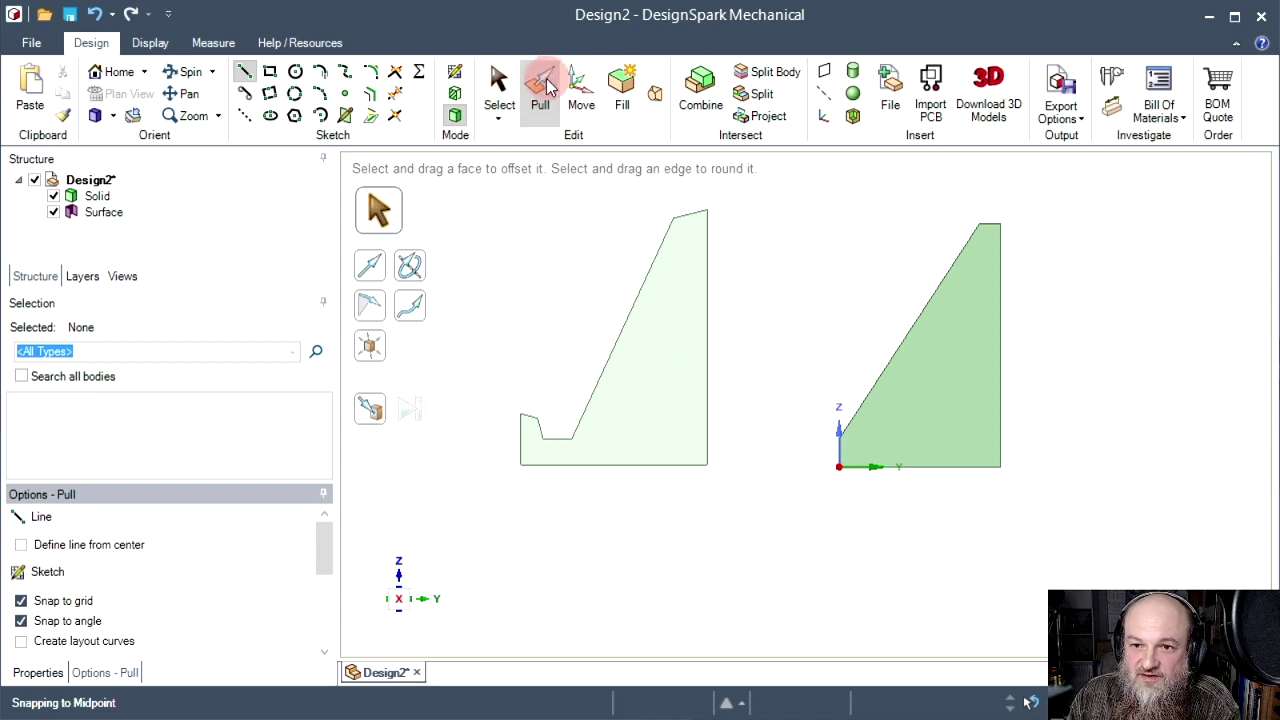
pyautogui.moveTo(552, 337); pyautogui.dragTo(957, 523, button='middle')
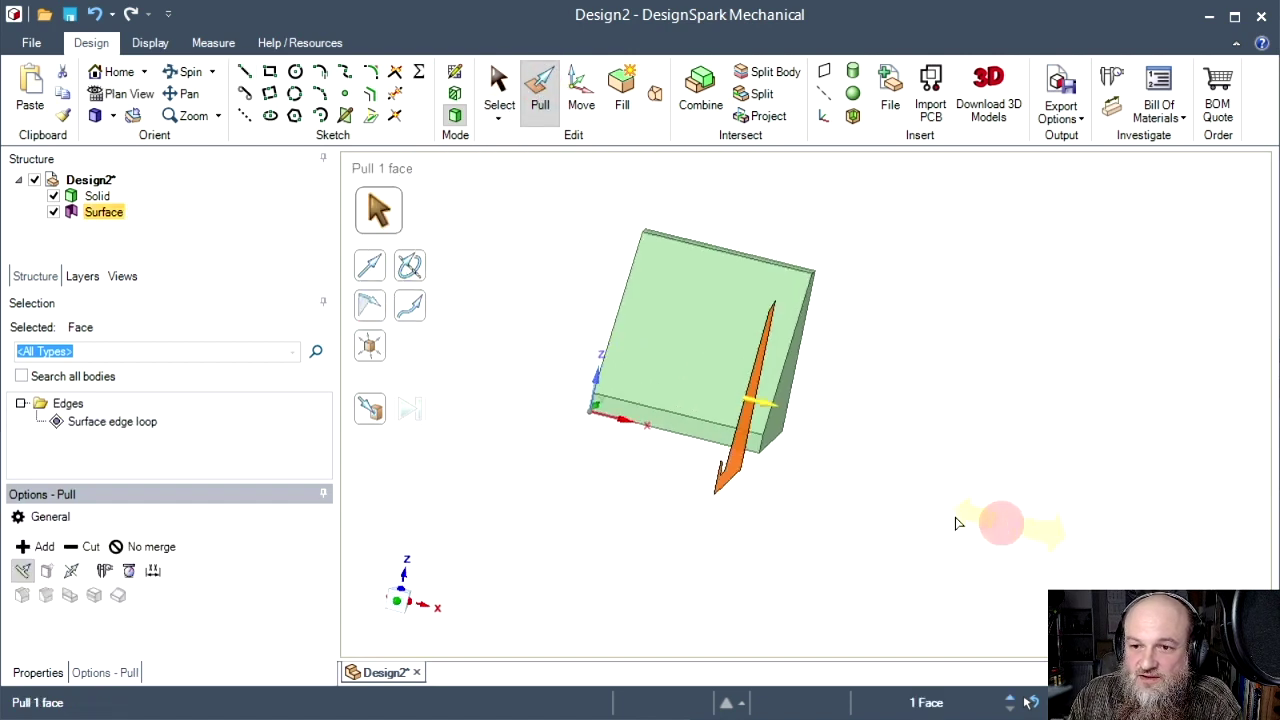
pyautogui.click(373, 413)
pyautogui.moveTo(528, 426); pyautogui.dragTo(613, 331, button='middle')
pyautogui.click(587, 307)
pyautogui.moveTo(1033, 435)
pyautogui.mouseDown(button='middle')
pyautogui.moveTo(886, 420)
pyautogui.moveTo(777, 331)
pyautogui.moveTo(658, 502)
pyautogui.moveTo(1086, 394)
pyautogui.moveTo(814, 334)
pyautogui.mouseUp(button='middle')
pyautogui.scroll(3, 834, 400)
pyautogui.moveTo(830, 400)
pyautogui.mouseDown(button='middle')
pyautogui.moveTo(851, 577)
pyautogui.moveTo(897, 537)
pyautogui.mouseUp(button='middle')
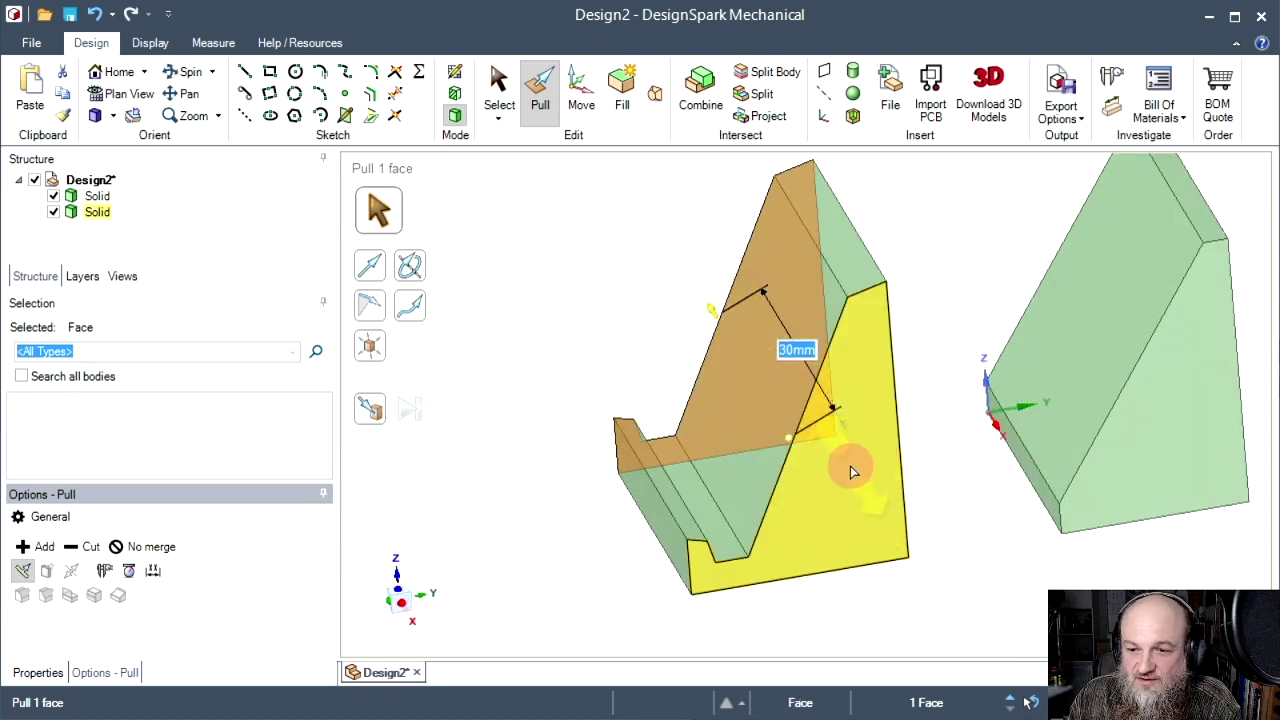
pyautogui.click(850, 466)
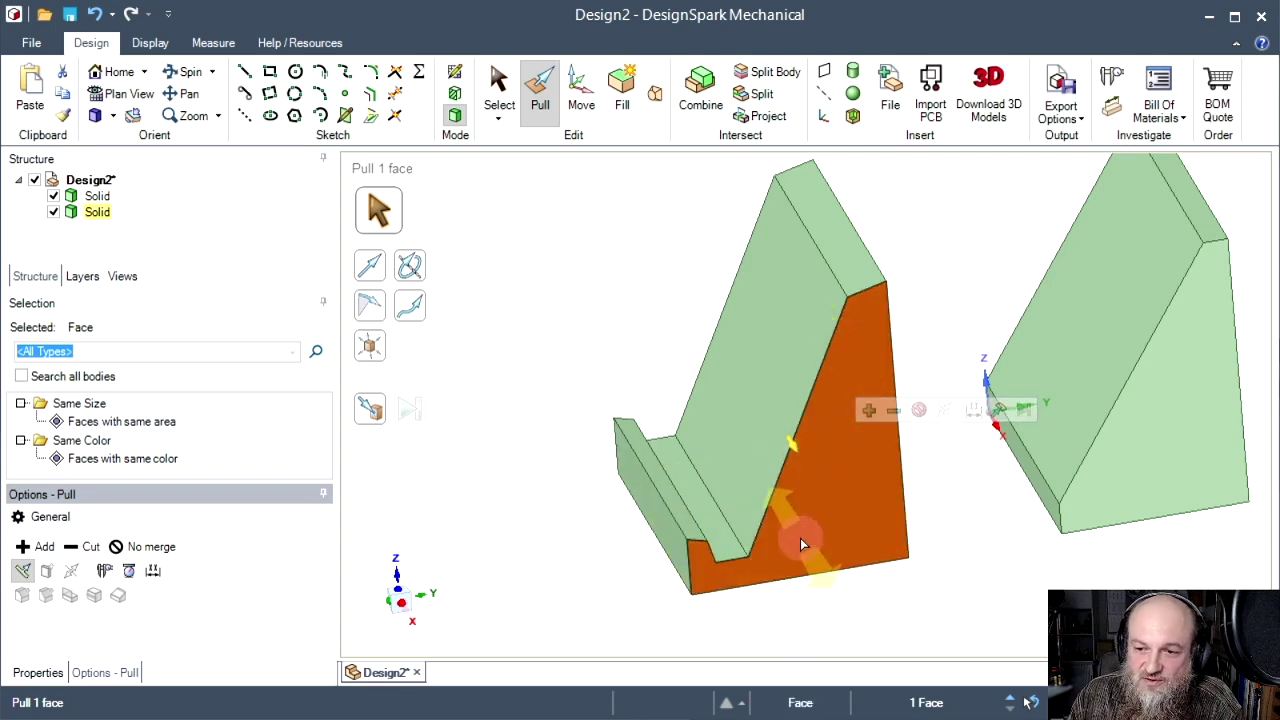
pyautogui.click(93, 15)
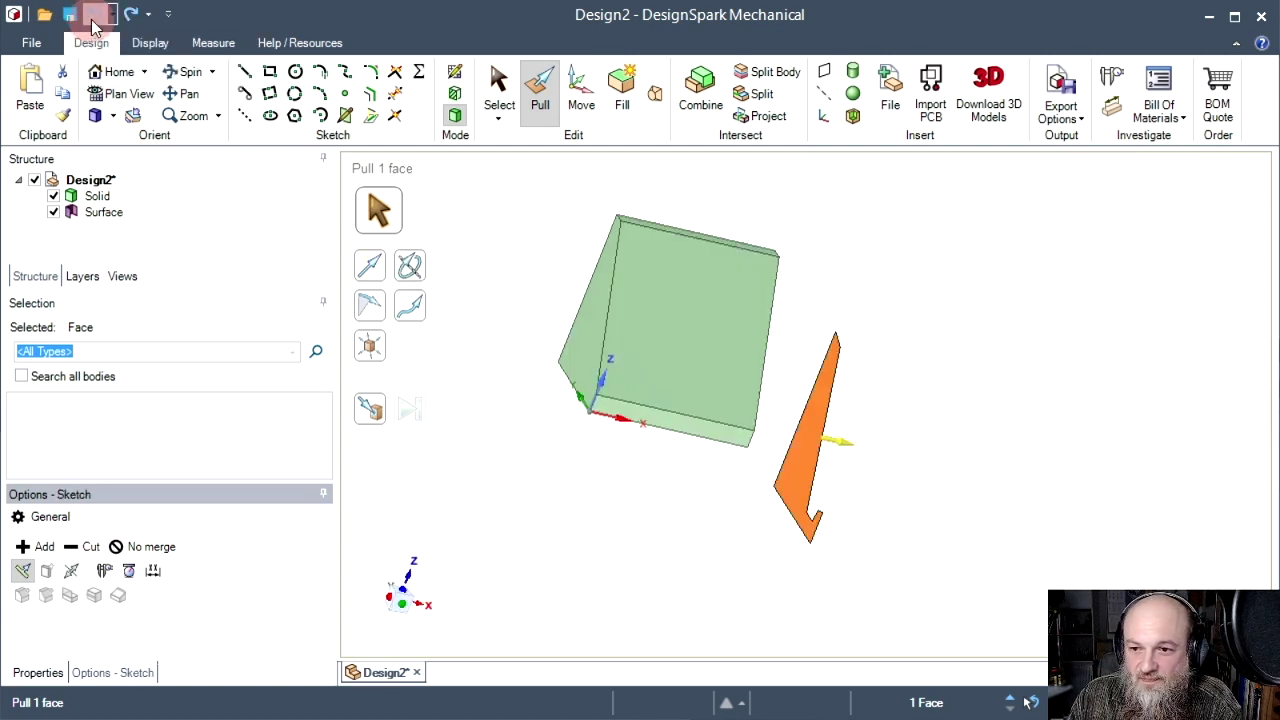
pyautogui.click(93, 15)
# Step: Offset the stand profile's whole closed outline inward to form a triangular inner contour
pyautogui.click(499, 84)
pyautogui.scroll(1, 644, 373)
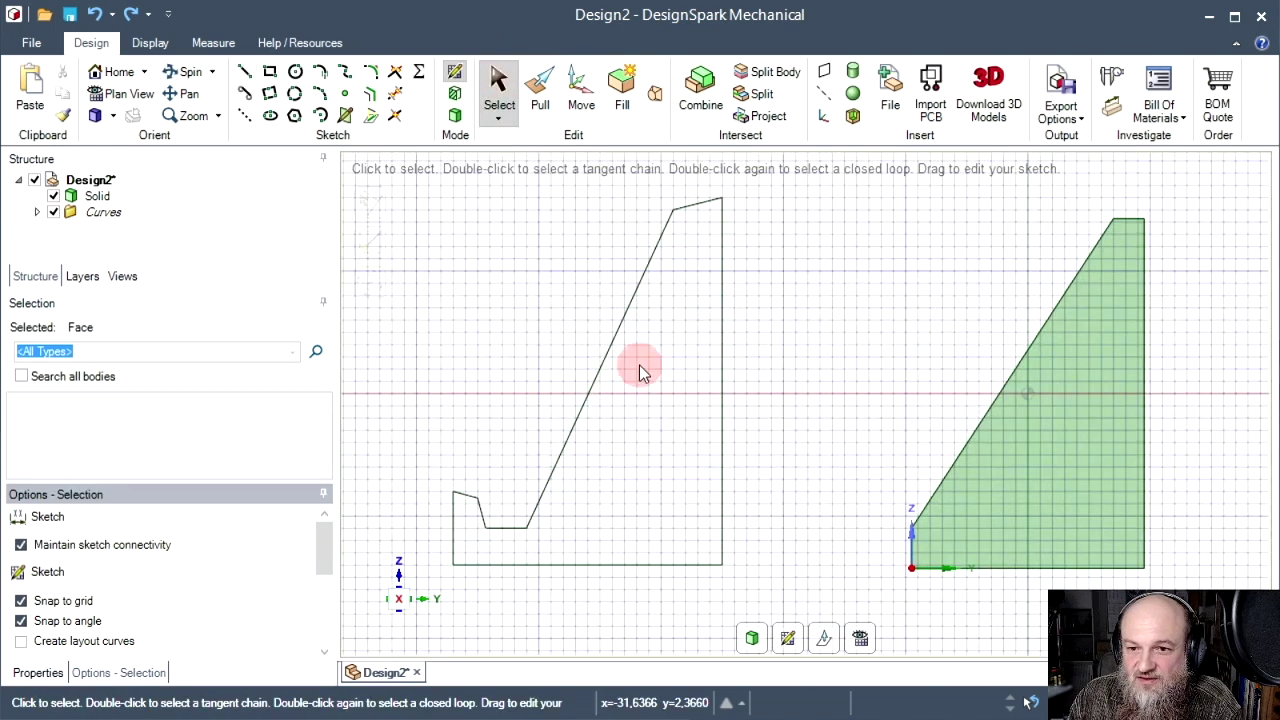
pyautogui.doubleClick(611, 356)
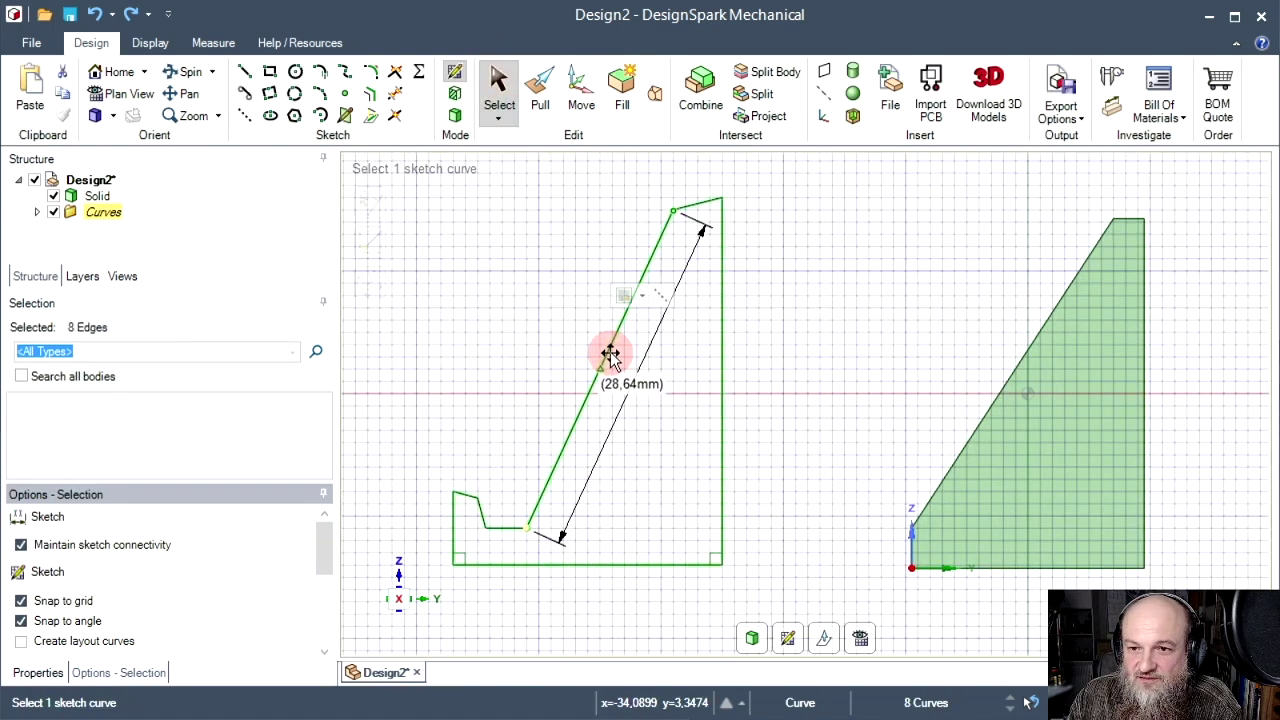
pyautogui.click(370, 97)
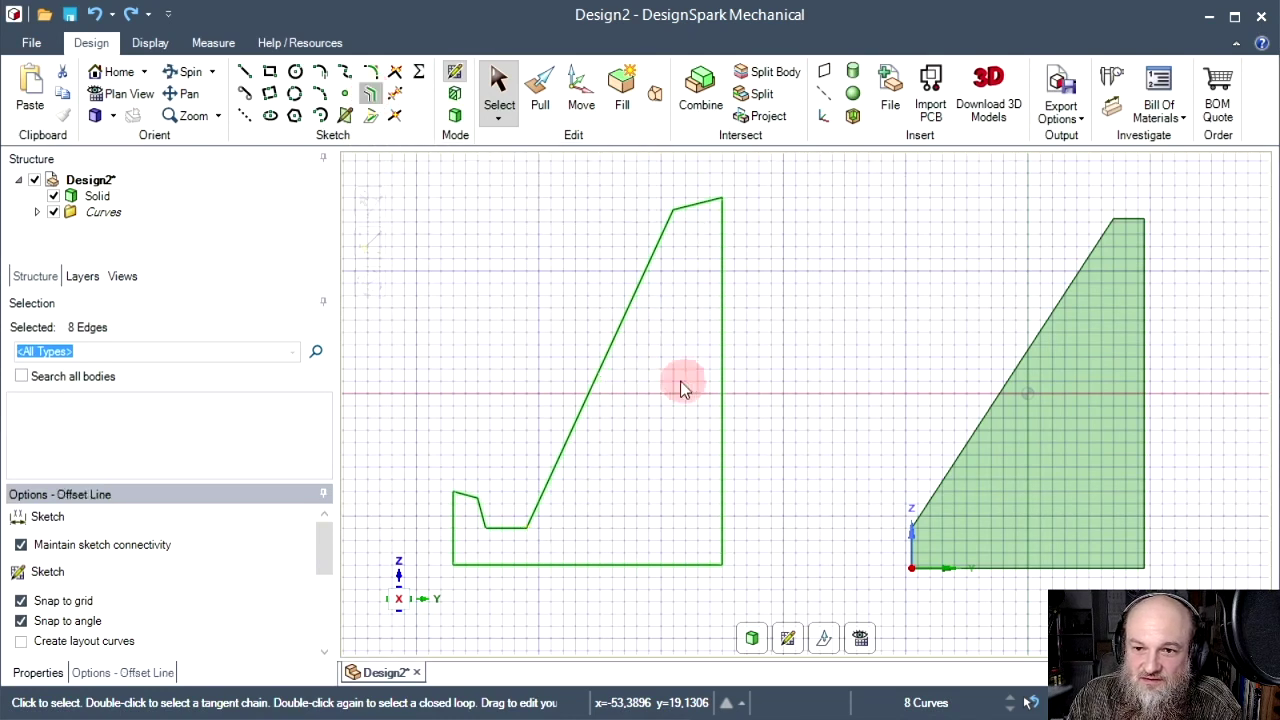
pyautogui.click(614, 338)
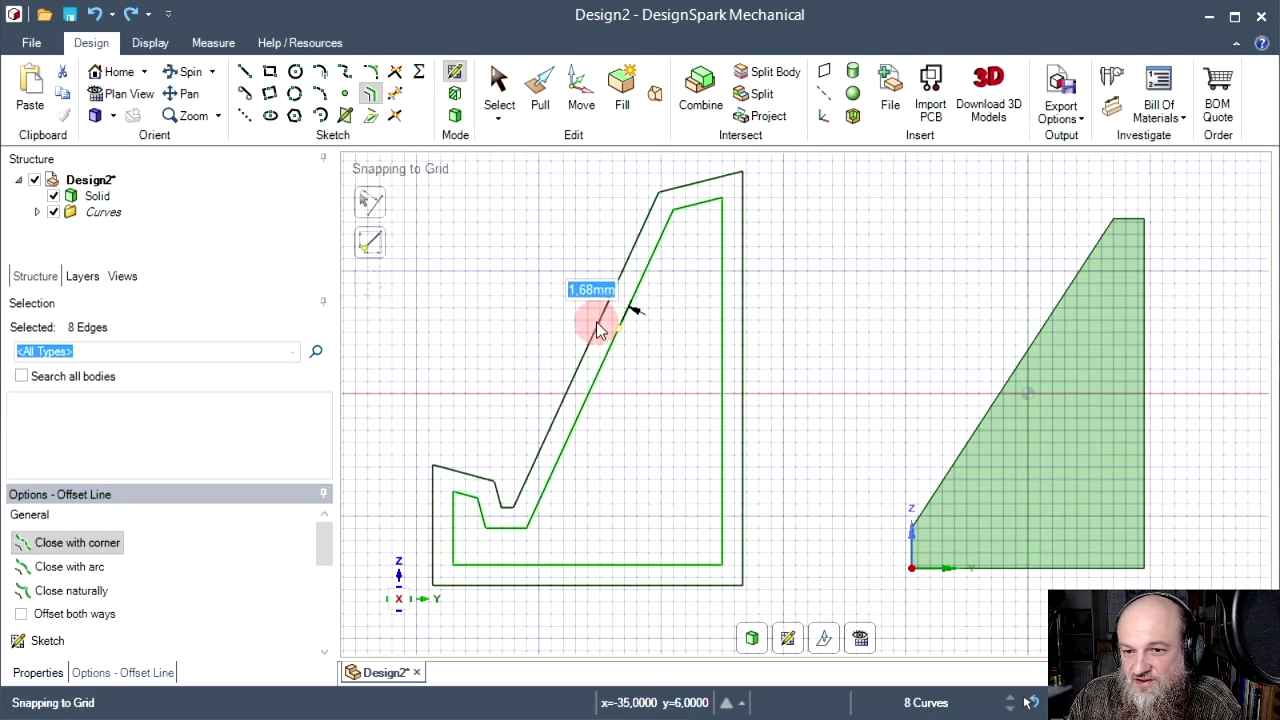
pyautogui.click(631, 373)
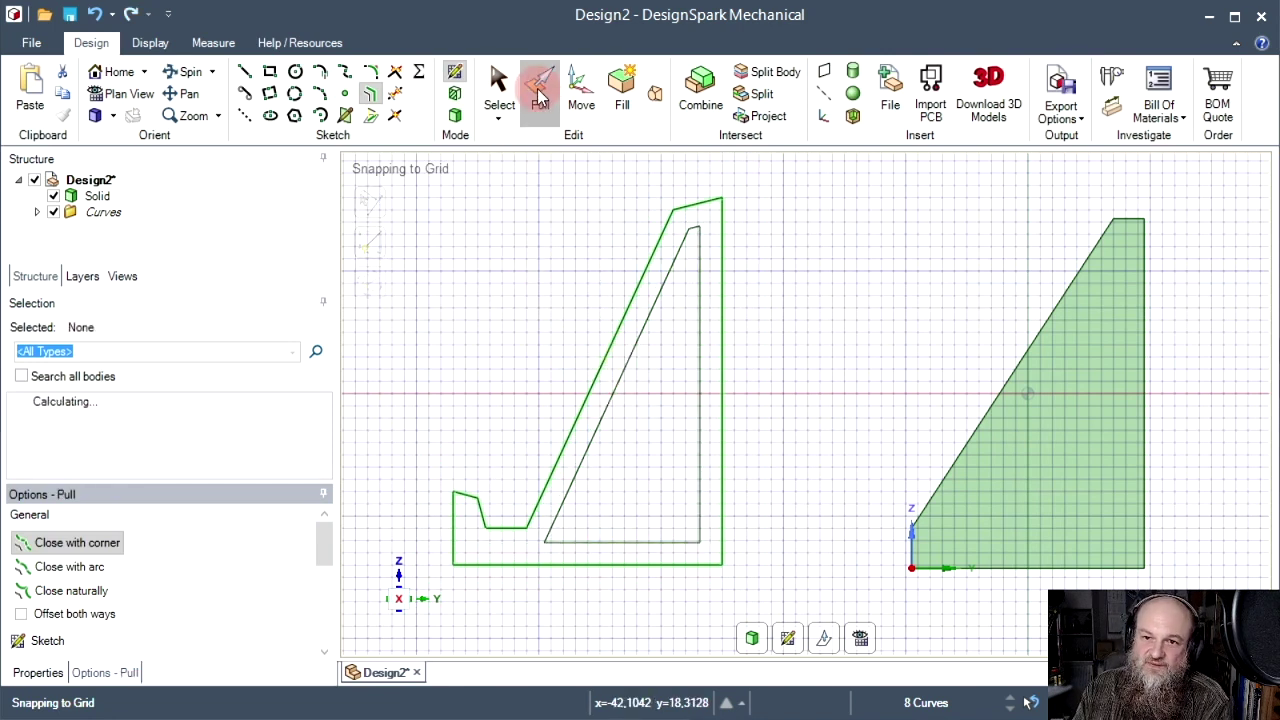
# Step: Pull only the frame region around the triangular contour up to the wedge's side face to form a hollow stand
pyautogui.click(589, 186)
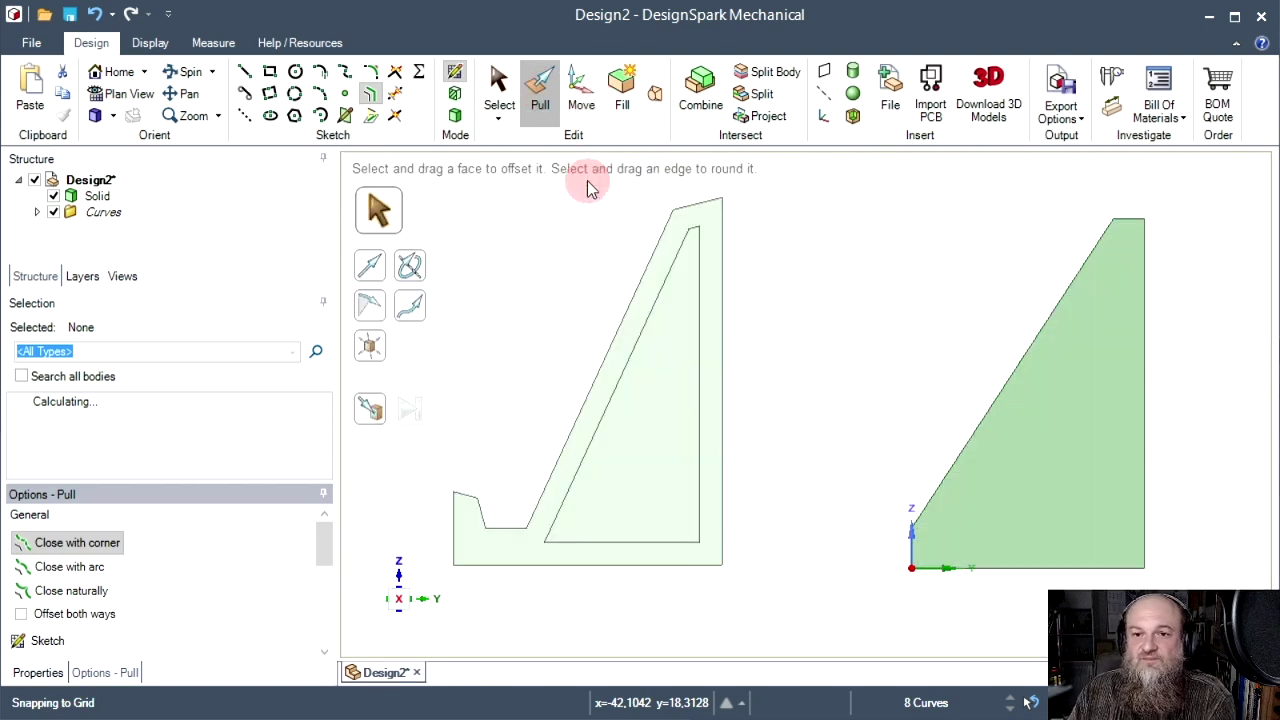
pyautogui.click(593, 408)
pyautogui.moveTo(814, 434); pyautogui.dragTo(862, 433)
pyautogui.moveTo(860, 433); pyautogui.dragTo(601, 264, button='middle')
pyautogui.click(366, 424)
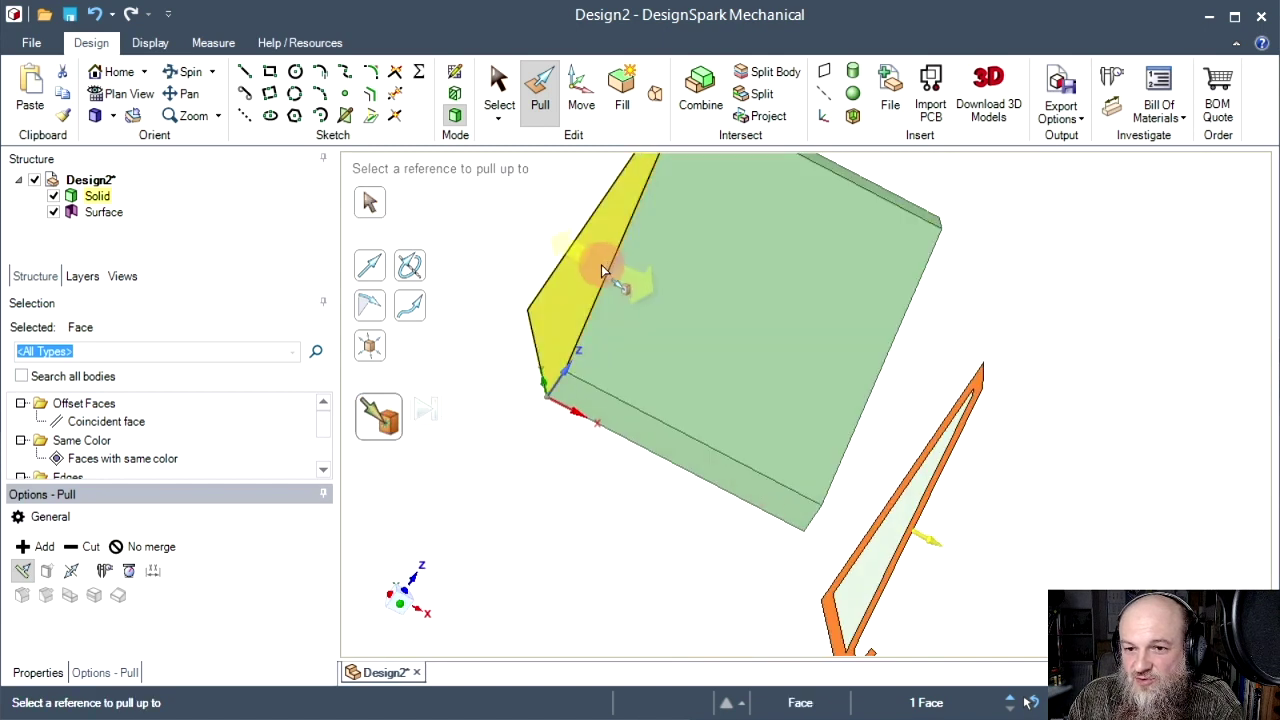
pyautogui.click(601, 264)
pyautogui.moveTo(1038, 365); pyautogui.dragTo(808, 263, button='middle')
pyautogui.click(823, 300)
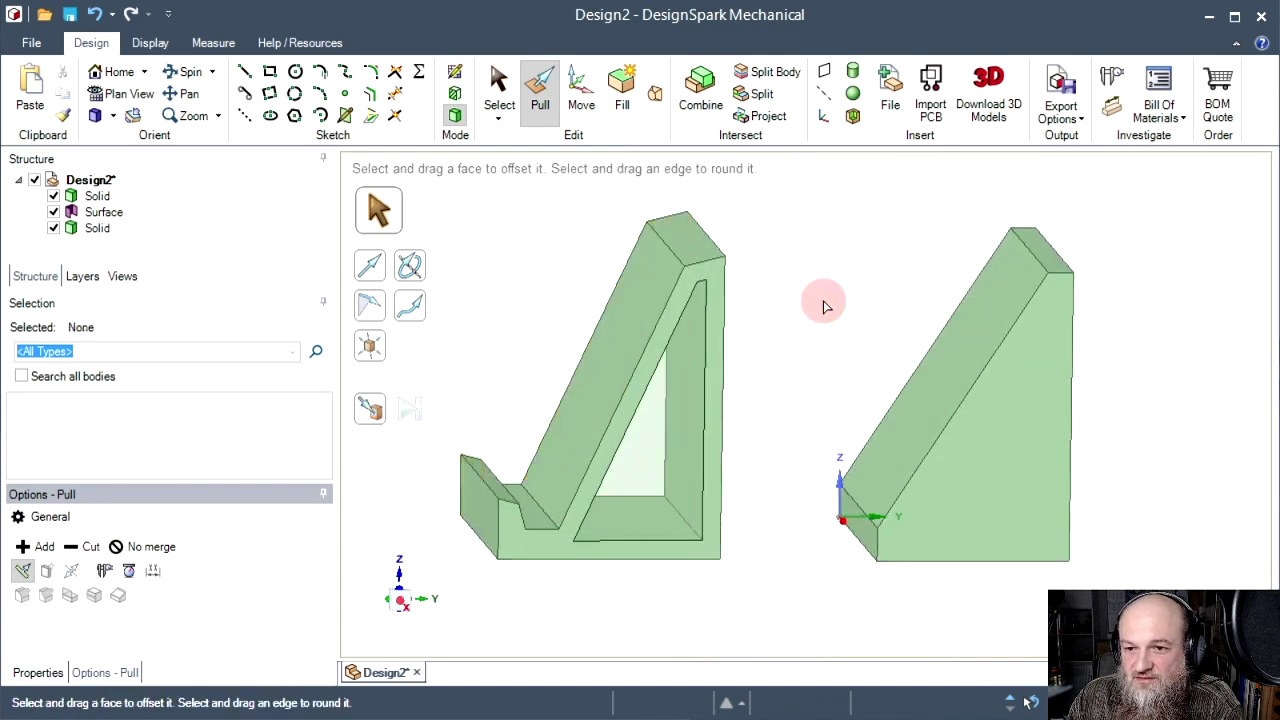
# Step: Delete the leftover triangular surface inside the stand's opening
pyautogui.moveTo(926, 358); pyautogui.dragTo(903, 434, button='middle')
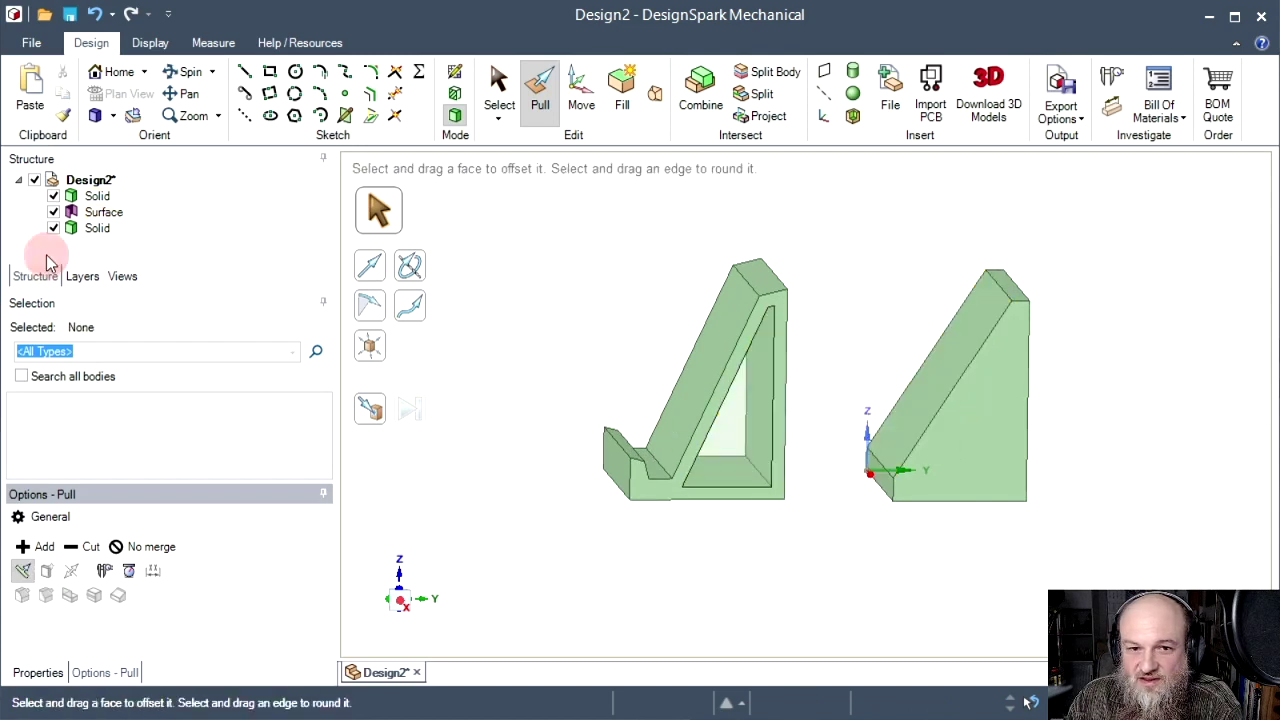
pyautogui.click(92, 220)
pyautogui.press('Delete')
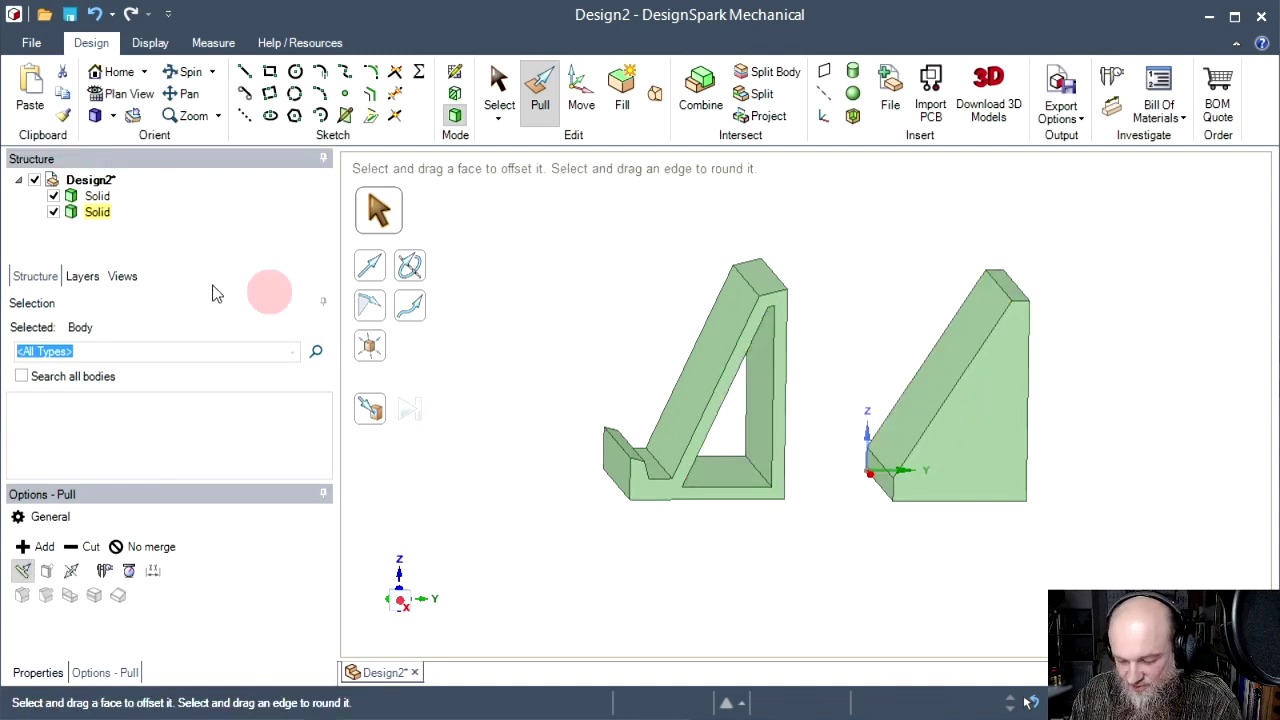
# Step: Round the edge between the stand's sloped face and its top face with a radius of about 3.96 mm
pyautogui.click(685, 393)
pyautogui.scroll(3, 781, 287)
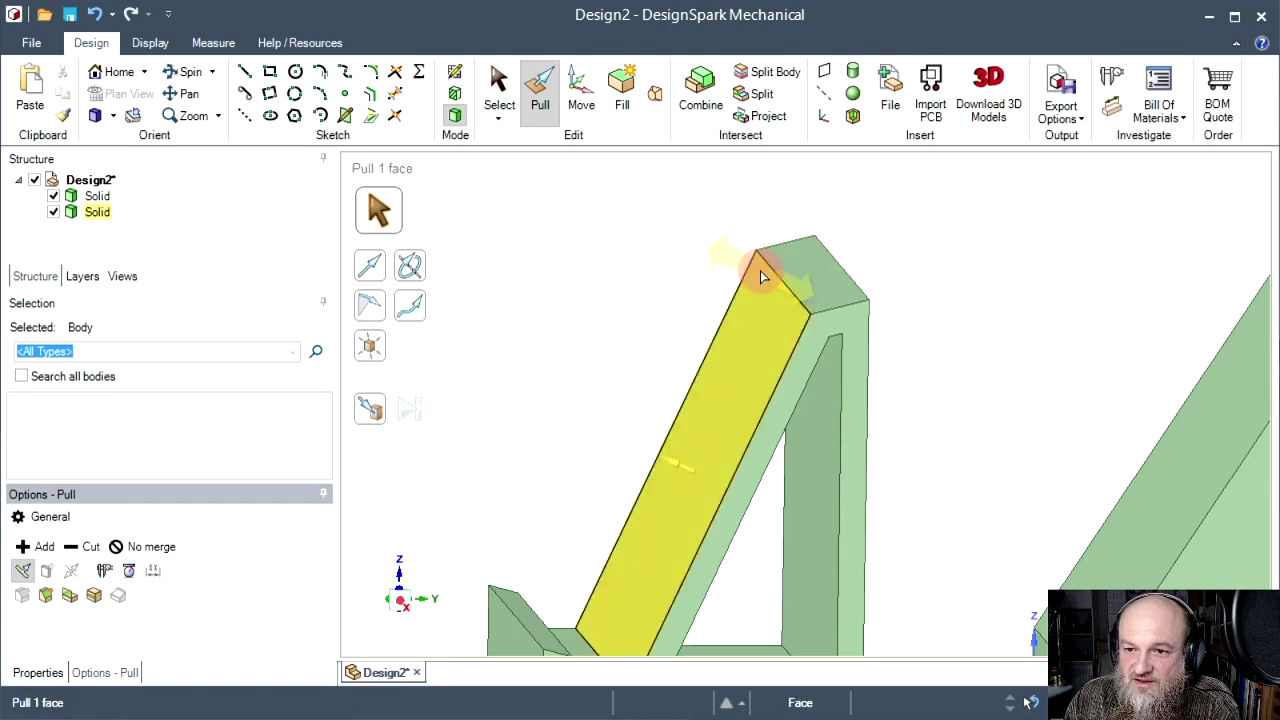
pyautogui.click(689, 283)
pyautogui.scroll(-3, 689, 283)
pyautogui.click(608, 514)
pyautogui.scroll(-1, 548, 510)
pyautogui.moveTo(548, 509); pyautogui.dragTo(627, 530, button='middle')
pyautogui.click(751, 286)
pyautogui.click(757, 286)
pyautogui.click(760, 286)
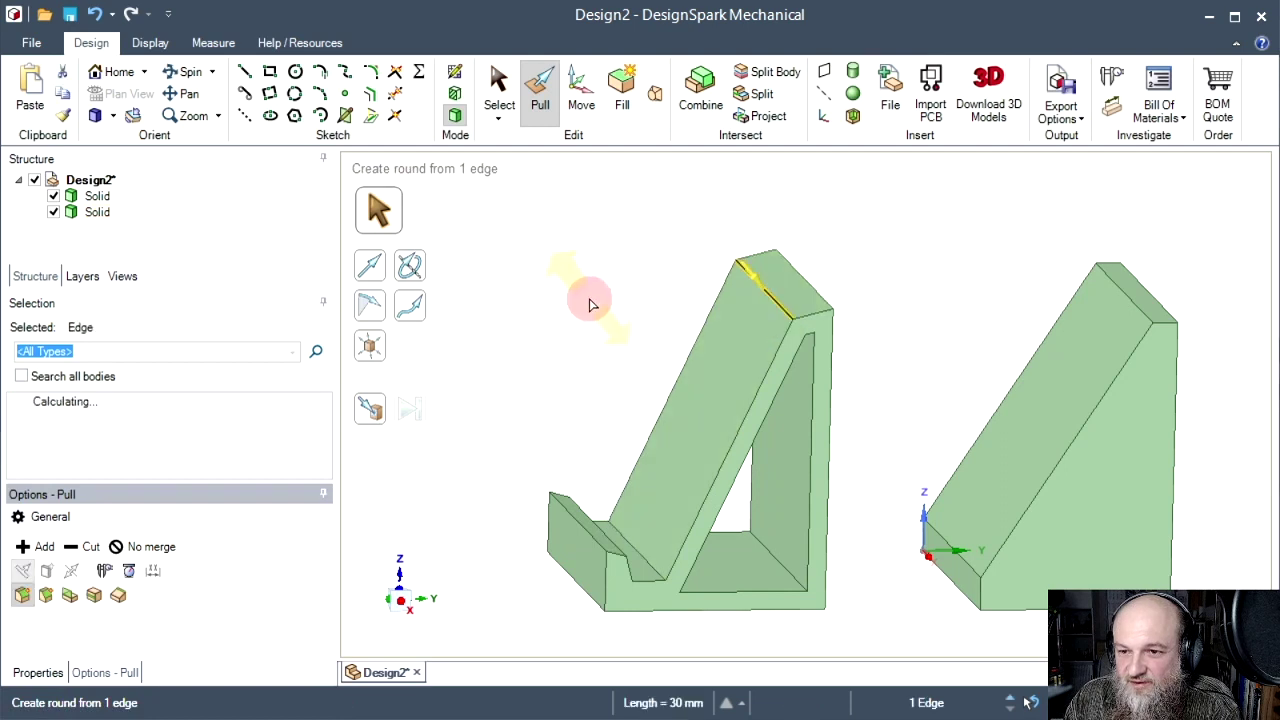
pyautogui.scroll(-1, 590, 304)
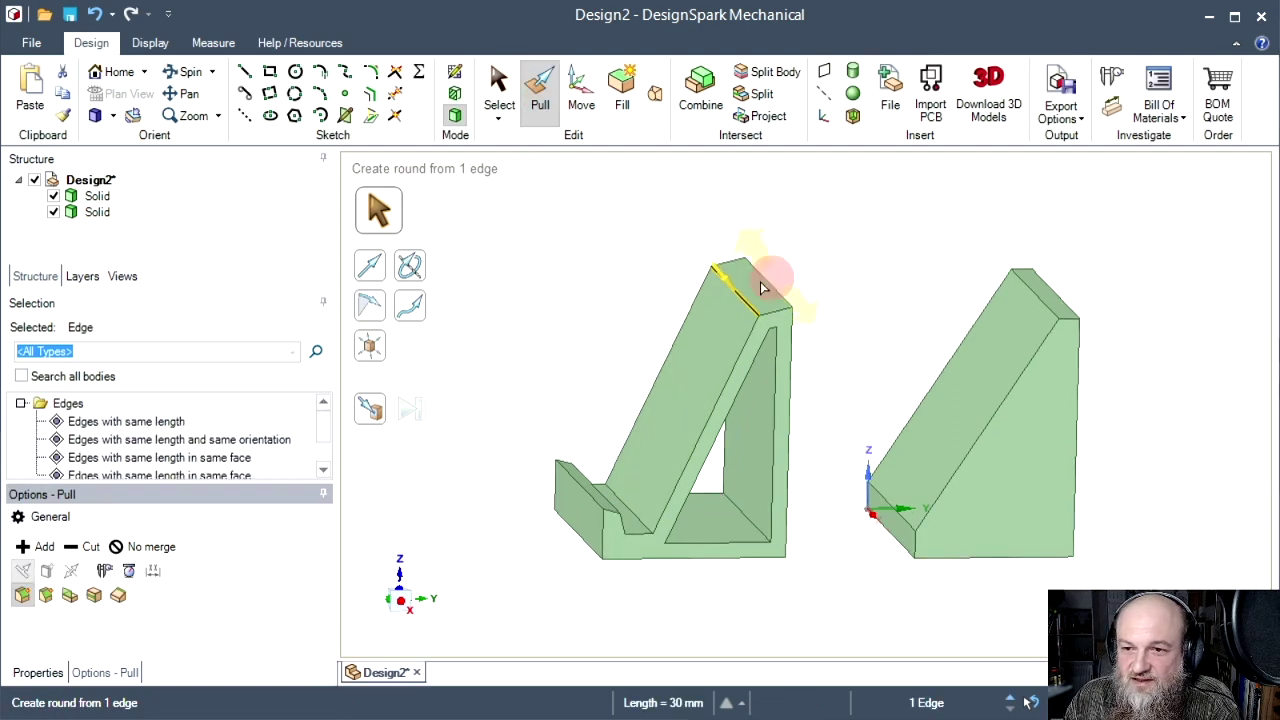
pyautogui.moveTo(768, 326); pyautogui.dragTo(800, 369)
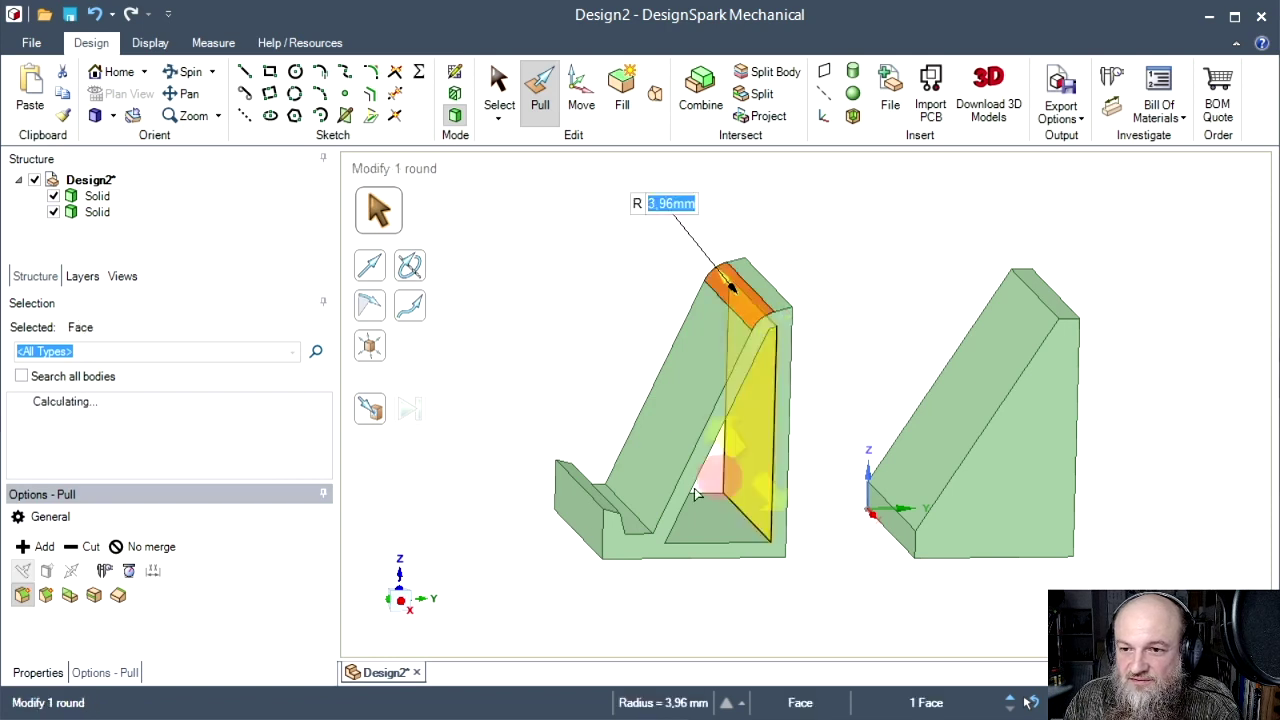
# Step: Round the inner upper edge of the stand's front hook lip
pyautogui.moveTo(531, 471)
pyautogui.mouseDown(button='middle')
pyautogui.moveTo(612, 490)
pyautogui.moveTo(538, 490)
pyautogui.mouseUp(button='middle')
pyautogui.scroll(3, 538, 491)
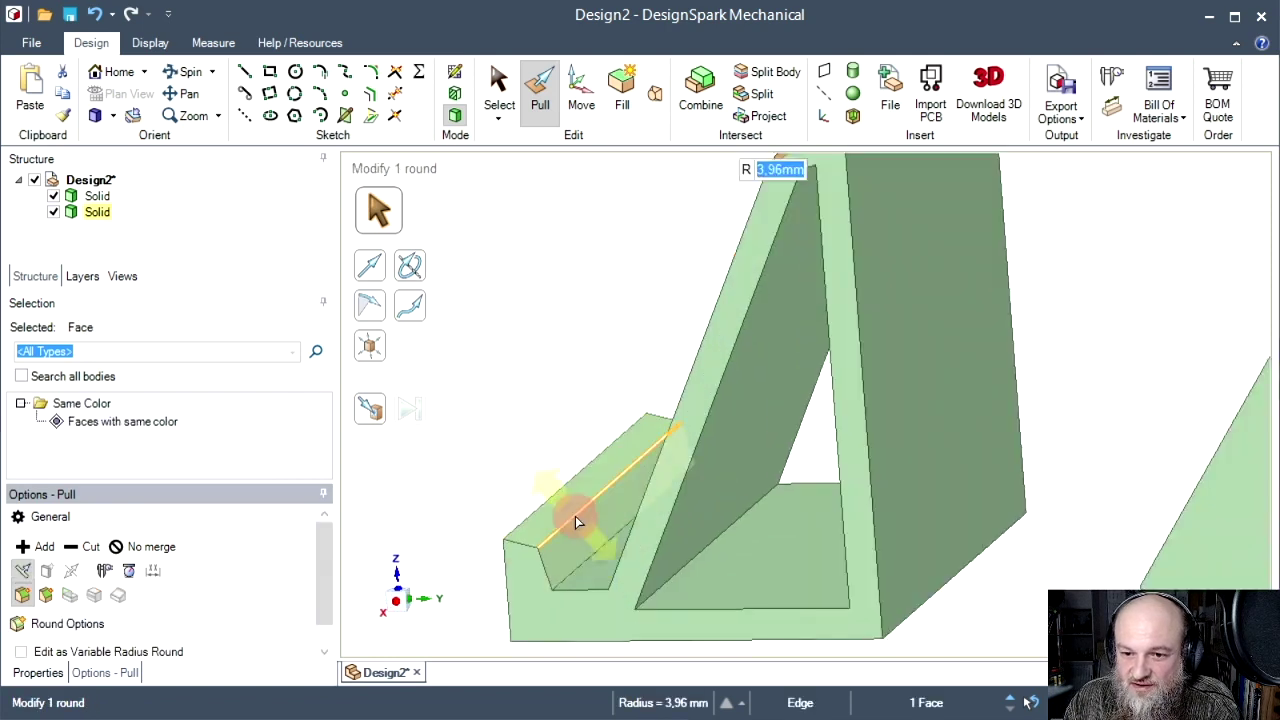
pyautogui.click(572, 511)
pyautogui.click(579, 510)
pyautogui.moveTo(552, 541); pyautogui.dragTo(520, 560)
pyautogui.click(523, 457)
# Step: Round the outer upper edge of the front hook lip
pyautogui.moveTo(523, 457); pyautogui.dragTo(565, 463, button='middle')
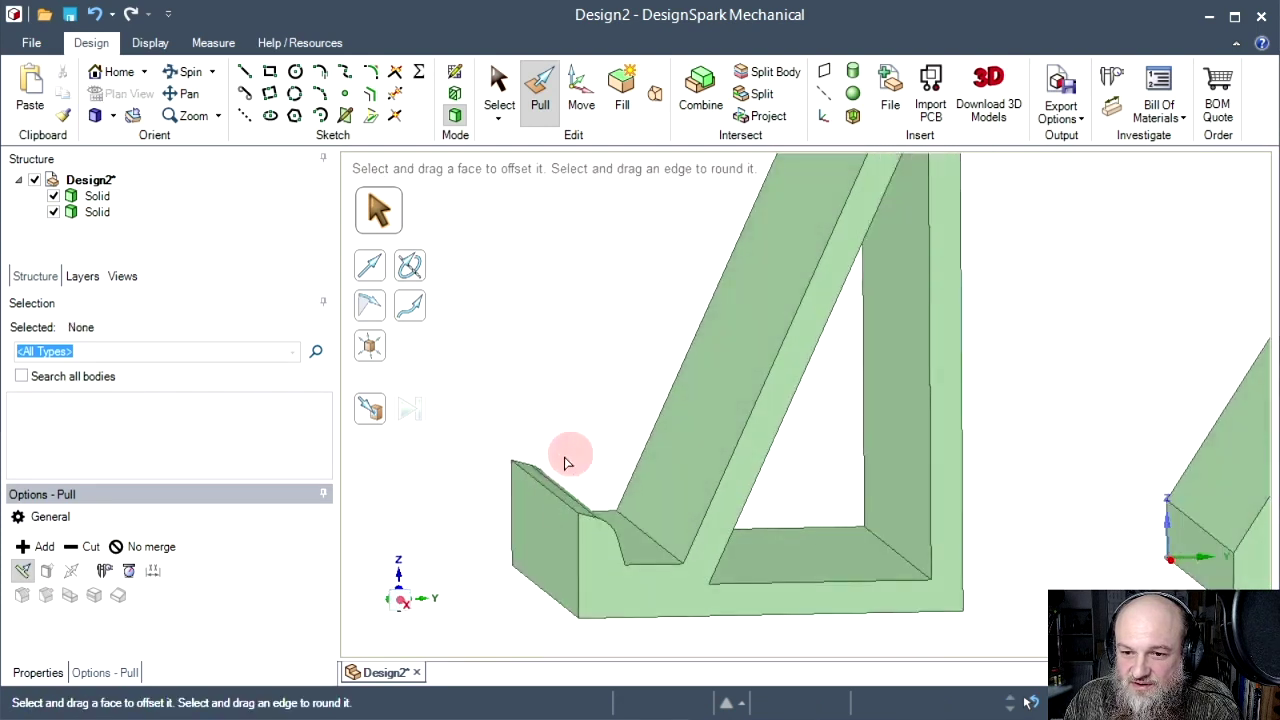
pyautogui.click(540, 482)
pyautogui.moveTo(557, 518)
pyautogui.mouseDown()
pyautogui.moveTo(566, 533)
pyautogui.moveTo(555, 532)
pyautogui.mouseUp()
pyautogui.click(506, 606)
# Step: Round the triangular opening's two lower inside corners, the front one about 0.96 mm and the rear one 1 mm
pyautogui.moveTo(922, 575); pyautogui.dragTo(652, 566, button='middle')
pyautogui.click(651, 566)
pyautogui.moveTo(671, 556); pyautogui.dragTo(694, 547)
pyautogui.moveTo(694, 547); pyautogui.dragTo(746, 571, button='middle')
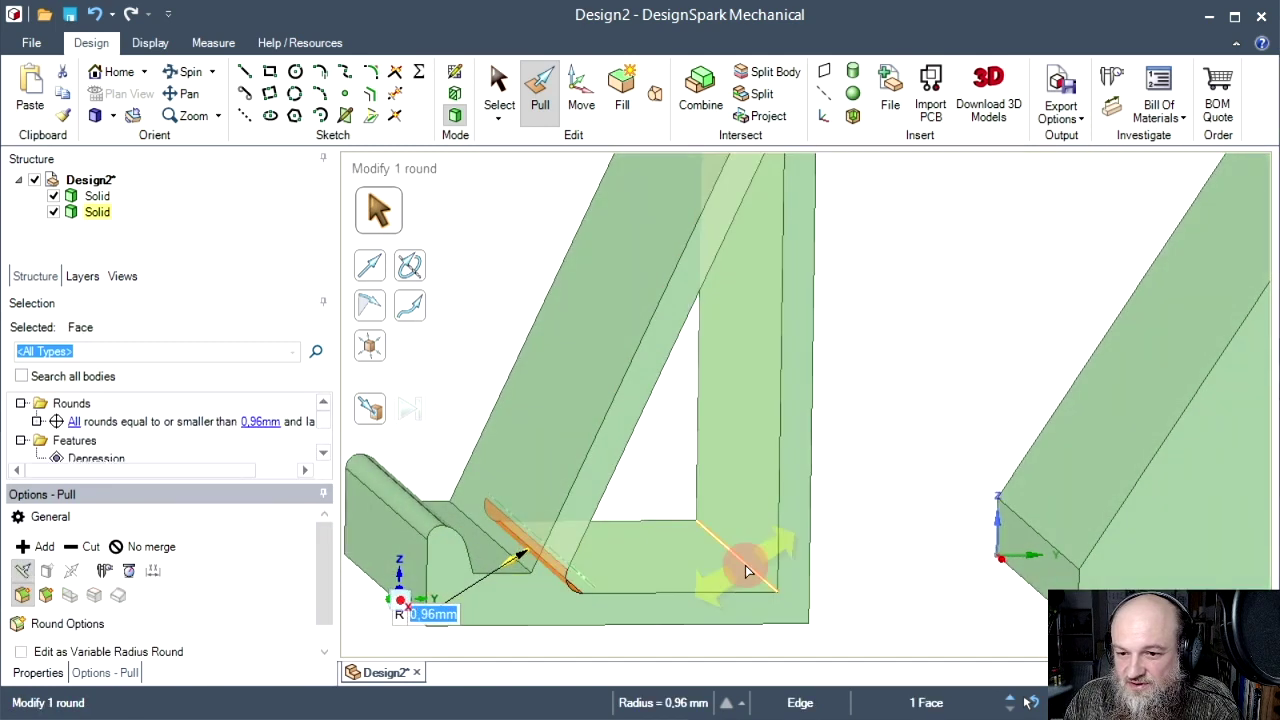
pyautogui.click(746, 571)
pyautogui.moveTo(749, 563); pyautogui.dragTo(700, 544)
# Step: Round the triangular opening's upper inside corner with a radius of about 0.73 mm
pyautogui.scroll(-3, 663, 571)
pyautogui.moveTo(663, 571); pyautogui.dragTo(688, 314, button='middle')
pyautogui.scroll(5, 751, 491)
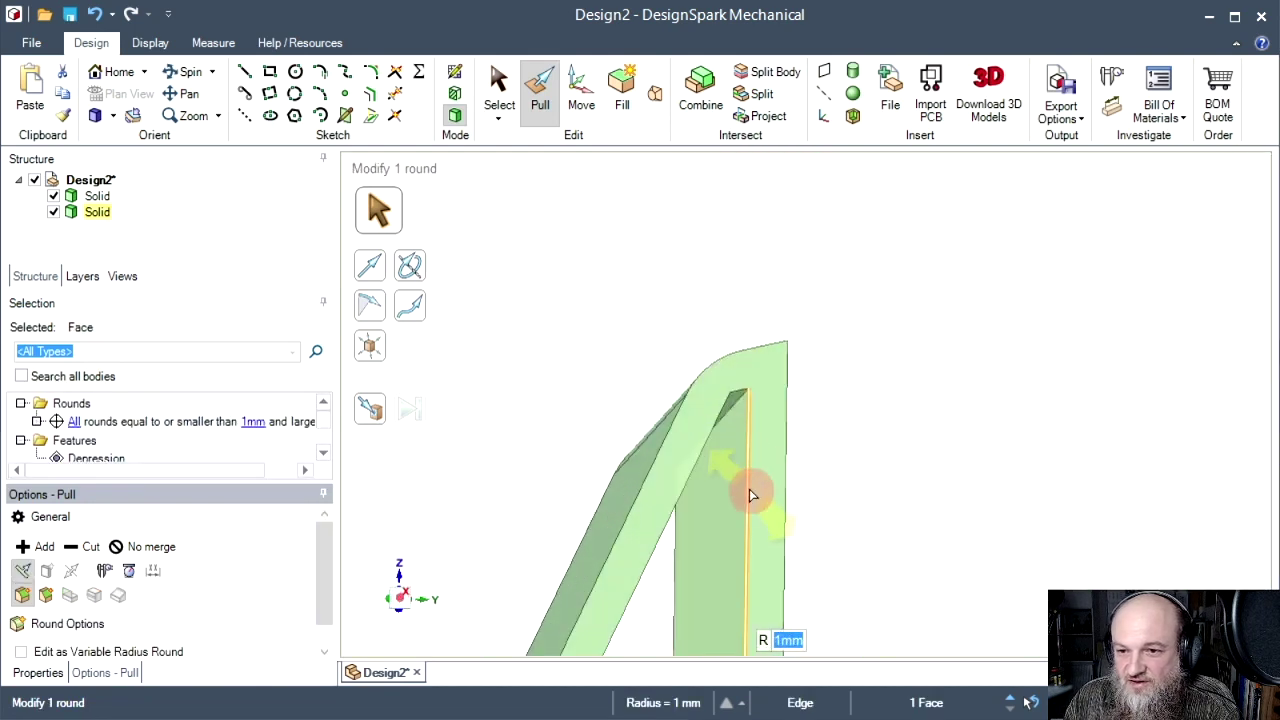
pyautogui.click(736, 435)
pyautogui.moveTo(736, 436); pyautogui.dragTo(733, 470)
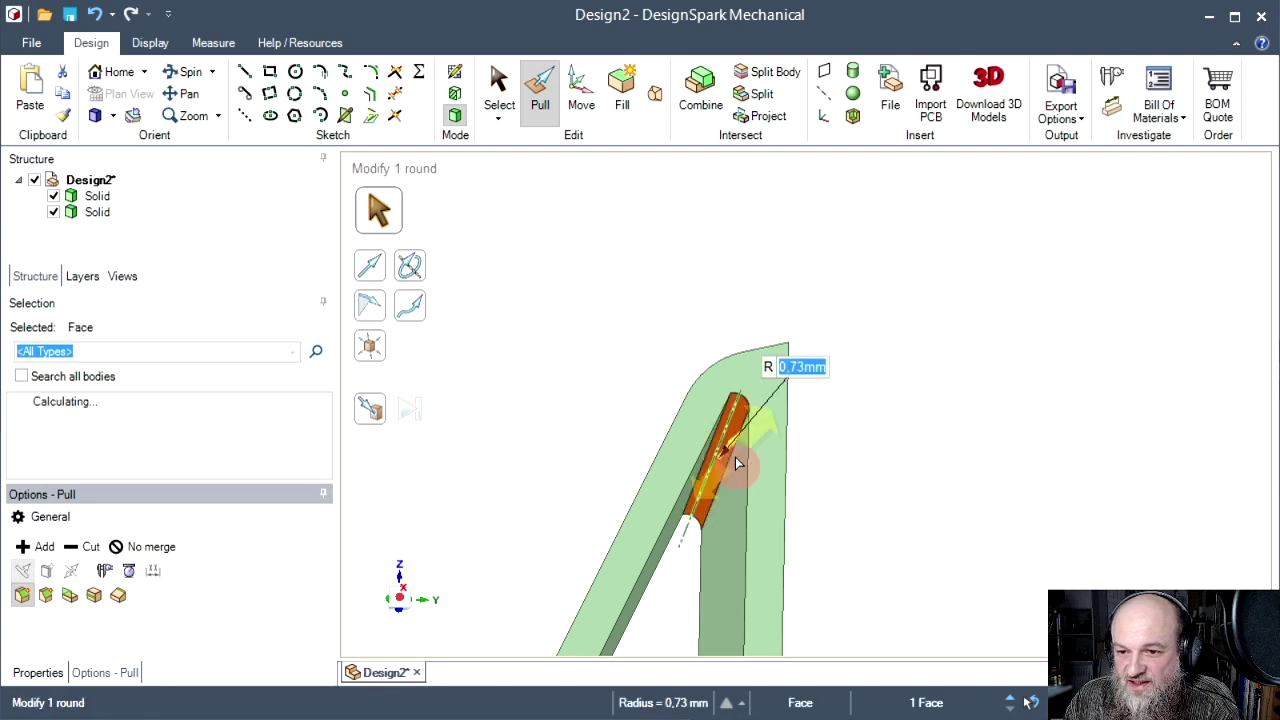
pyautogui.moveTo(733, 470); pyautogui.dragTo(829, 449, button='middle')
pyautogui.click(695, 414)
pyautogui.click(829, 449)
pyautogui.scroll(-3, 651, 398)
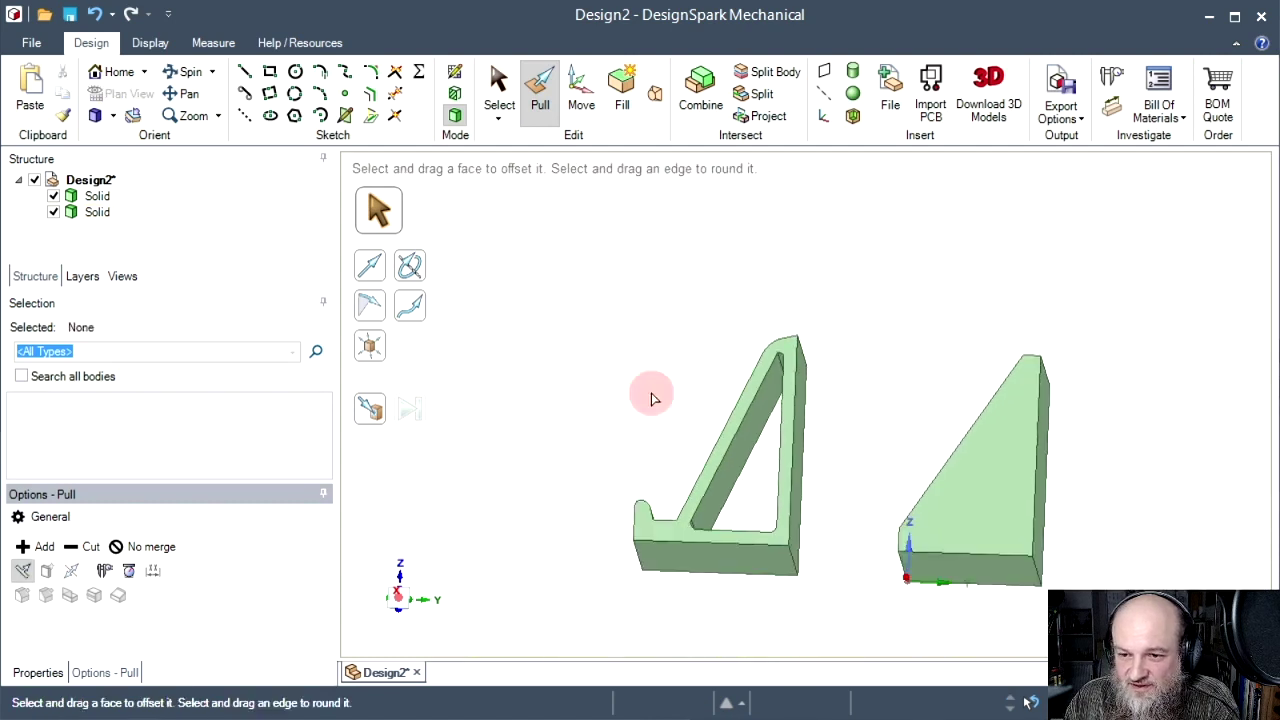
# Step: Hide the plain wedge solid behind the stand
pyautogui.click(100, 72)
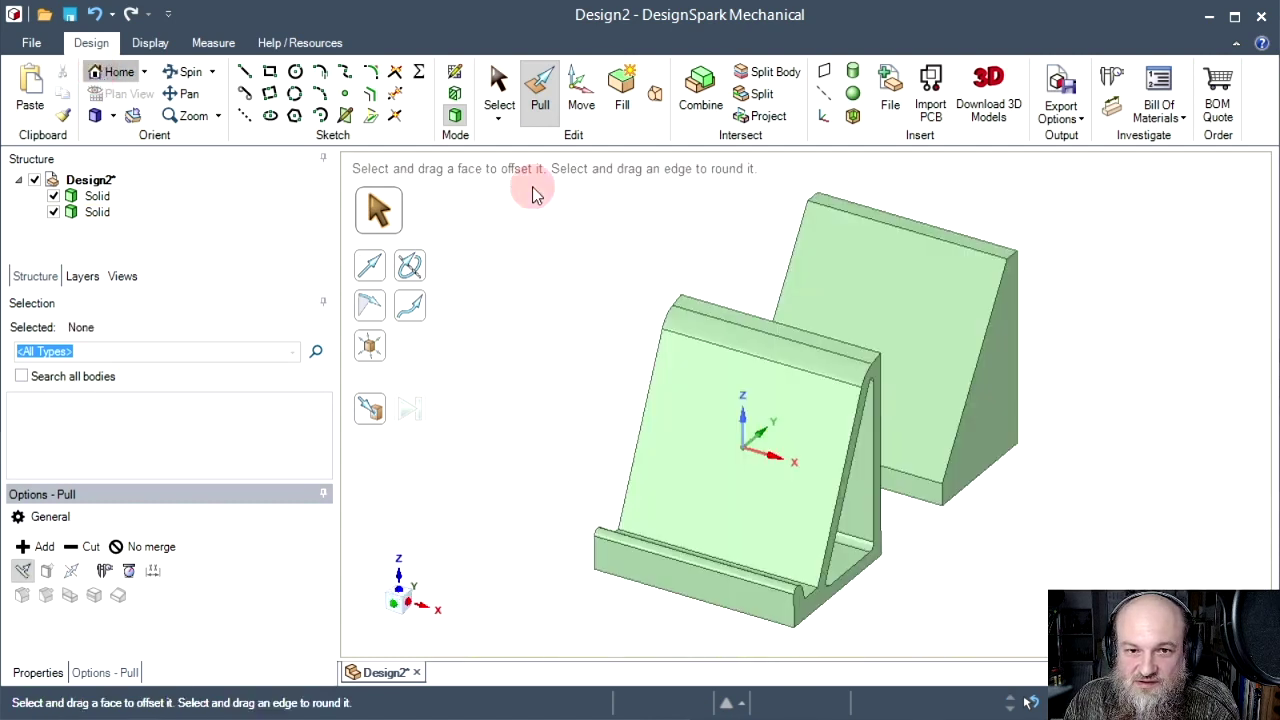
pyautogui.click(97, 196)
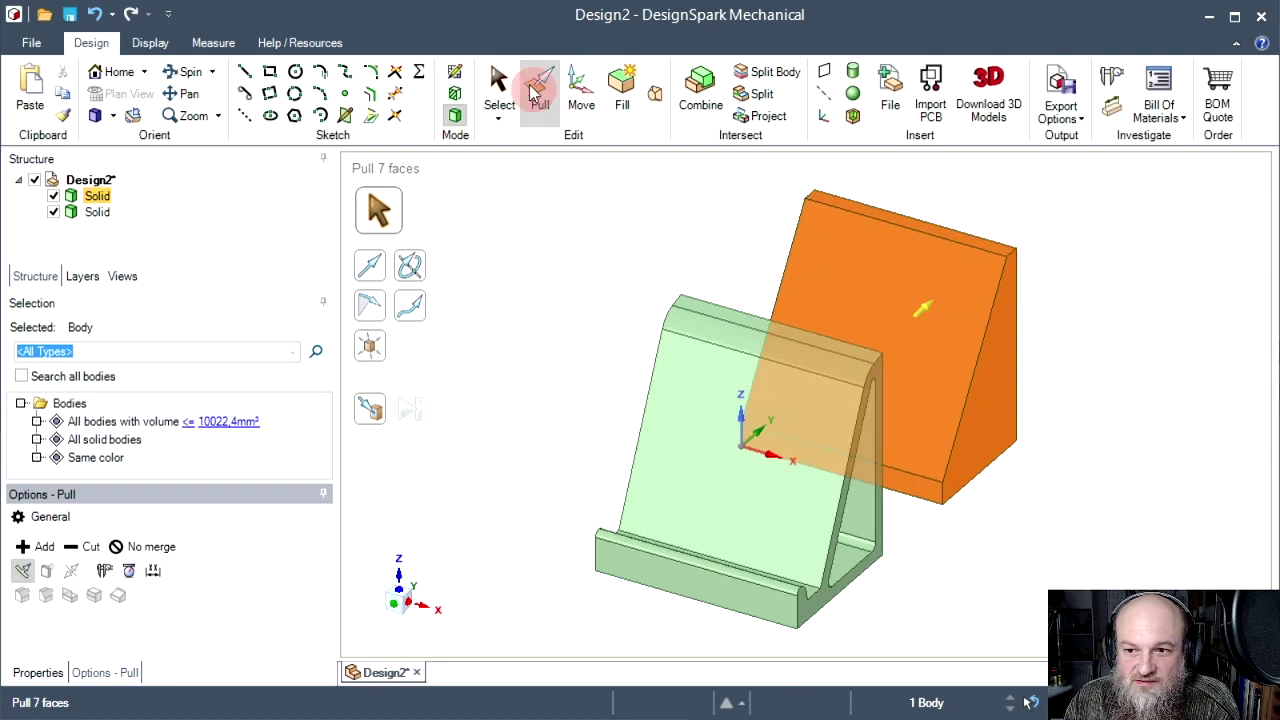
pyautogui.click(53, 196)
pyautogui.click(505, 100)
# Step: Make the whole stand solid transparent
pyautogui.click(97, 212)
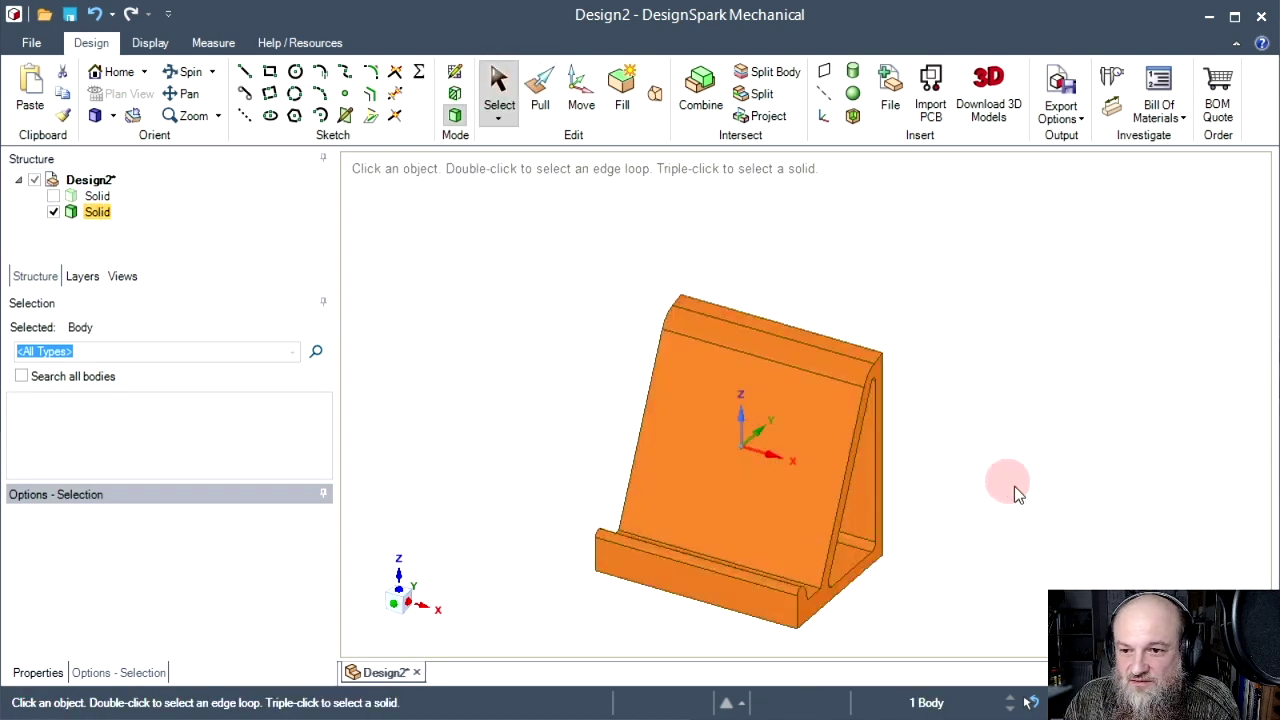
pyautogui.moveTo(987, 509); pyautogui.dragTo(940, 431, button='middle')
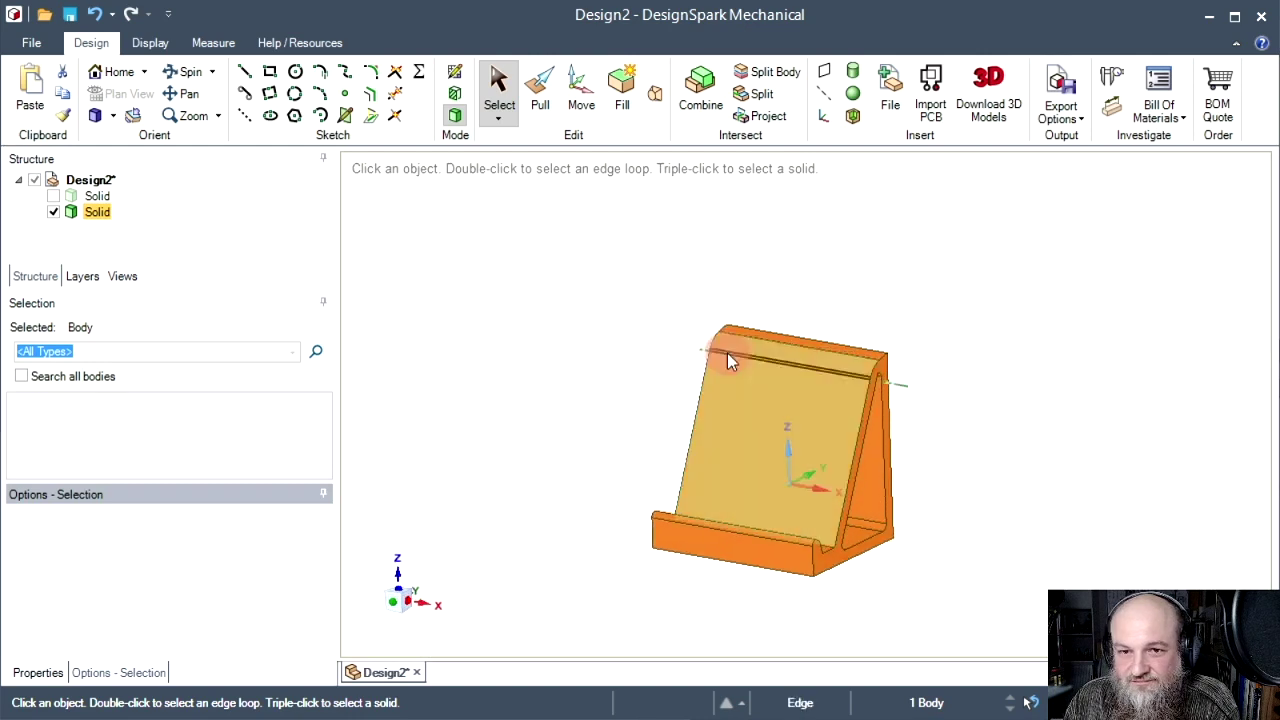
pyautogui.rightClick(750, 420)
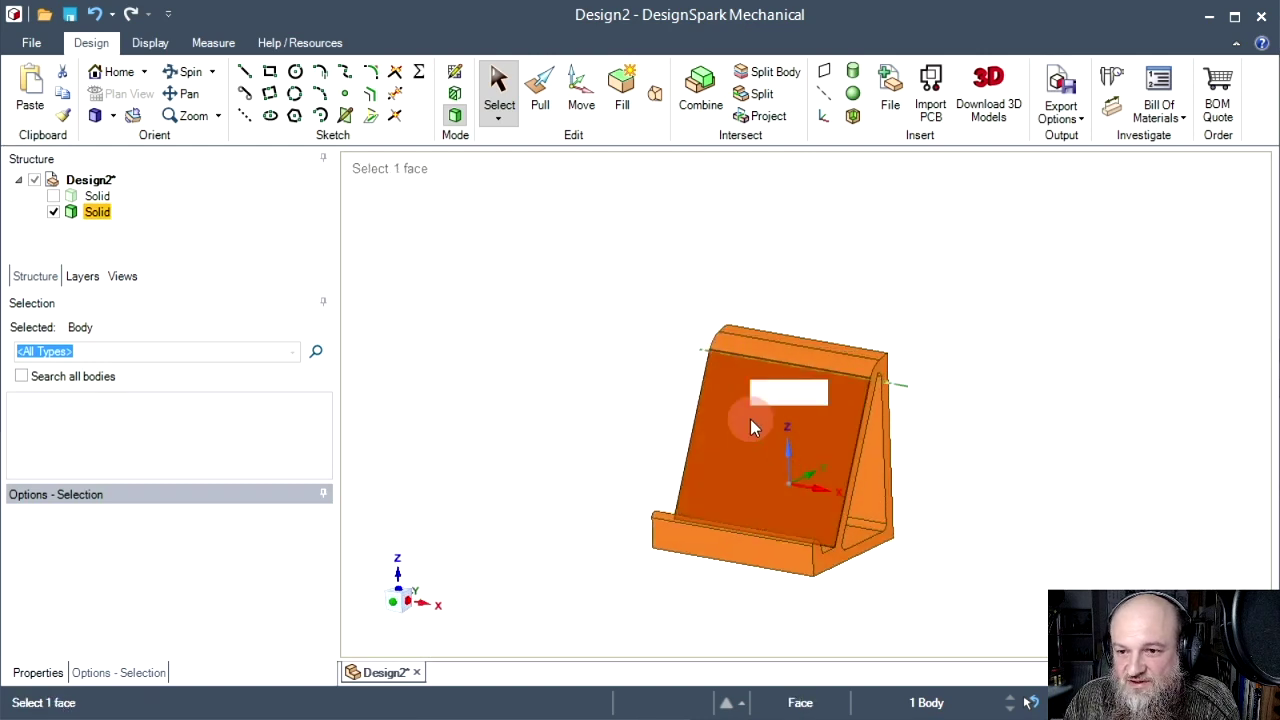
pyautogui.click(820, 393)
pyautogui.click(848, 417)
pyautogui.moveTo(1020, 488); pyautogui.dragTo(666, 280, button='middle')
pyautogui.moveTo(749, 400)
pyautogui.mouseDown(button='middle')
pyautogui.moveTo(975, 525)
pyautogui.moveTo(963, 486)
pyautogui.moveTo(515, 520)
pyautogui.moveTo(790, 560)
pyautogui.moveTo(990, 518)
pyautogui.moveTo(986, 490)
pyautogui.moveTo(975, 503)
pyautogui.mouseUp(button='middle')
pyautogui.scroll(2, 948, 370)
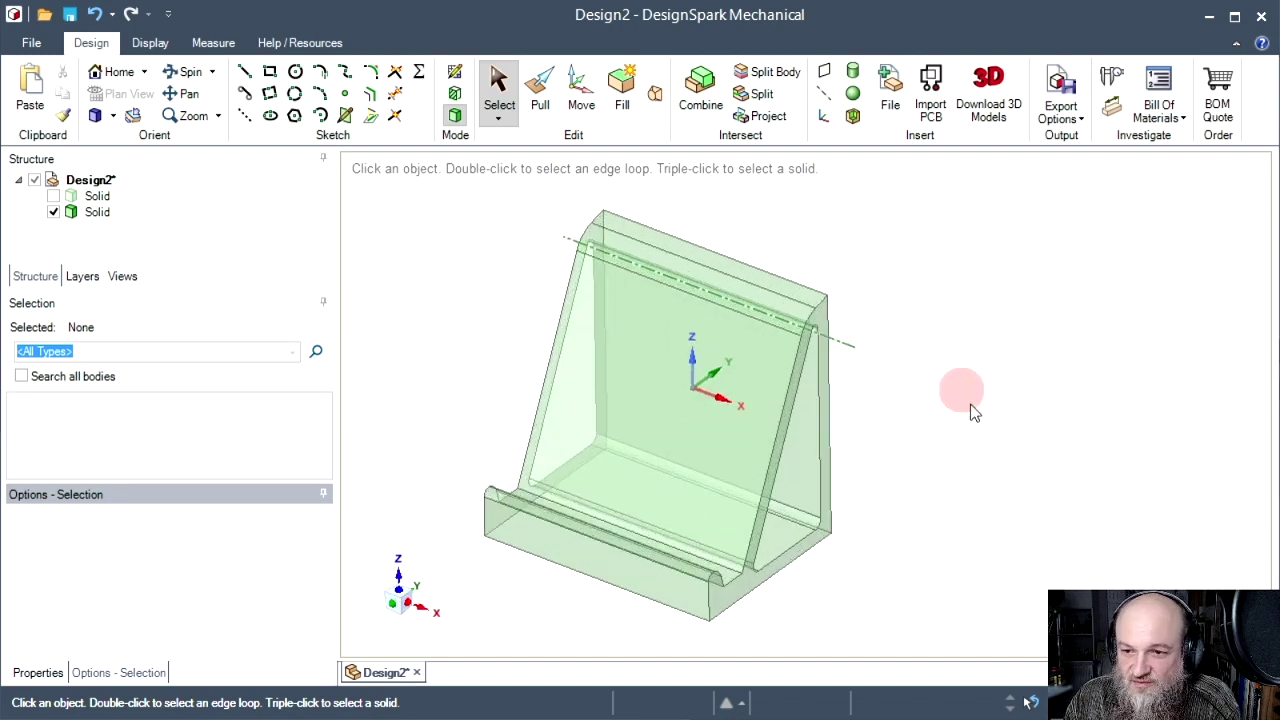
pyautogui.scroll(2, 643, 409)
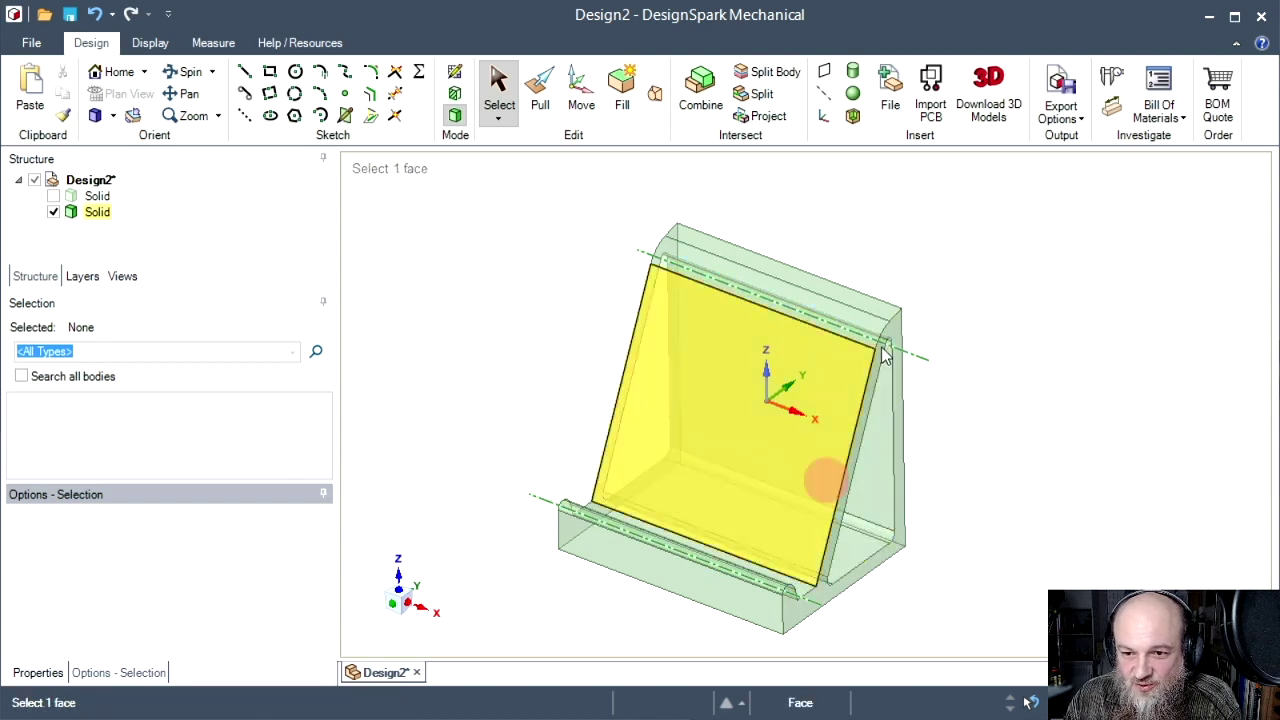
# Step: Measure the stand's profile side face and its rear vertical edge
pyautogui.click(1110, 80)
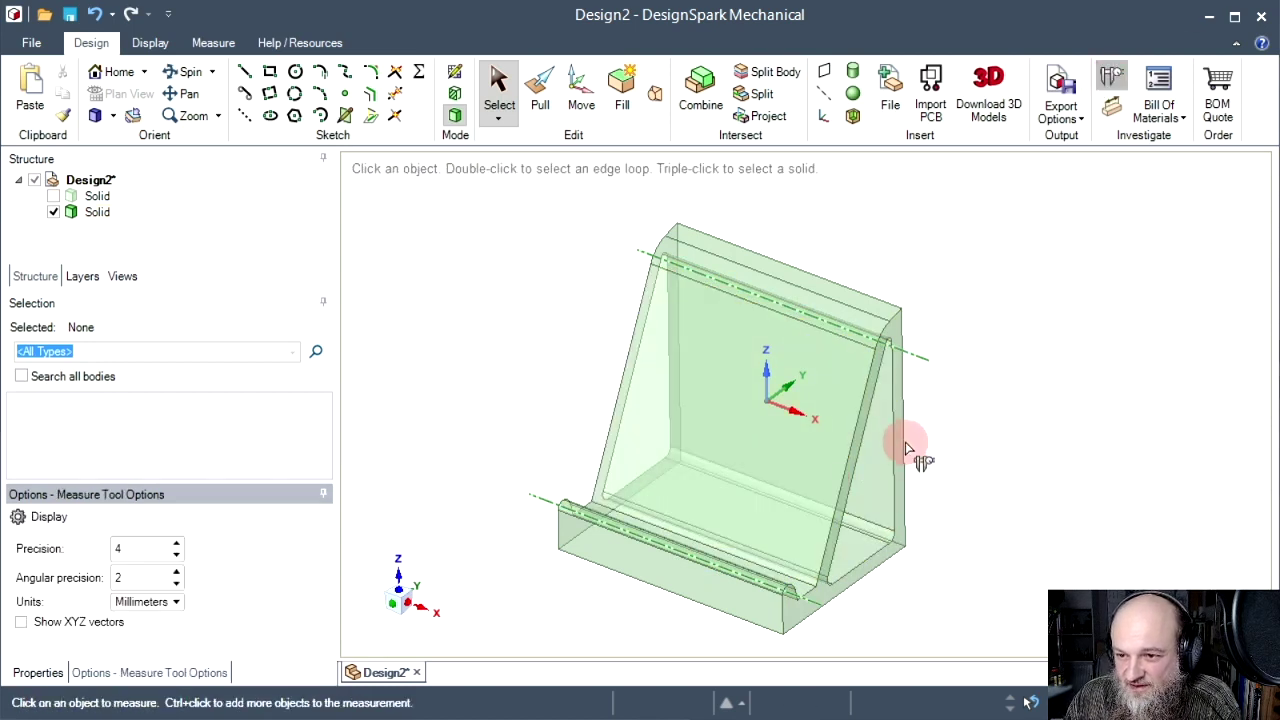
pyautogui.click(905, 445)
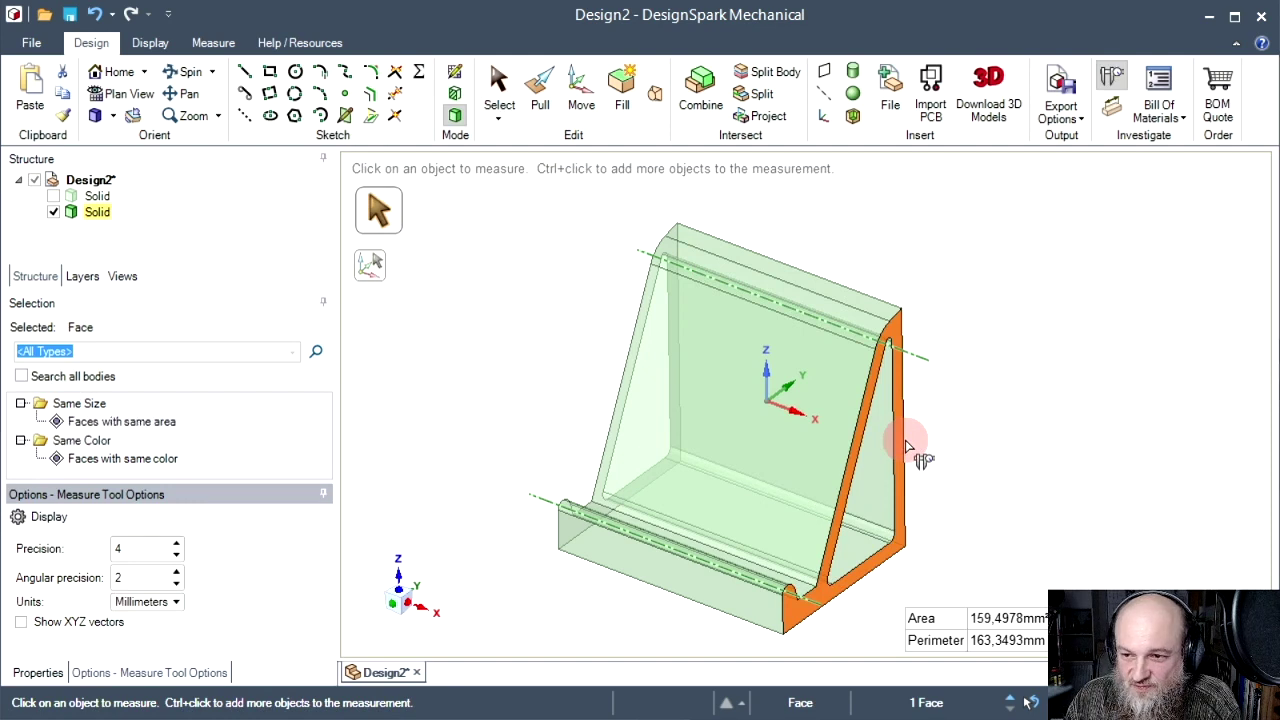
pyautogui.click(940, 440)
pyautogui.click(905, 440)
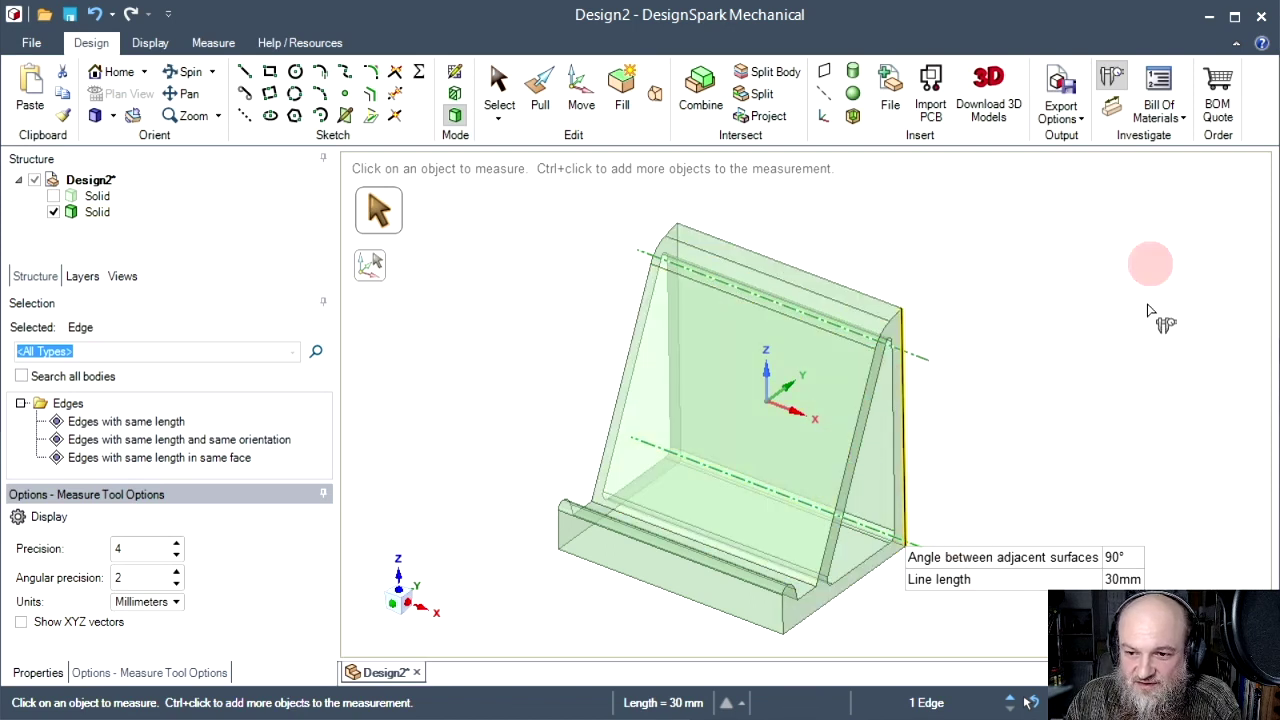
pyautogui.click(1035, 352)
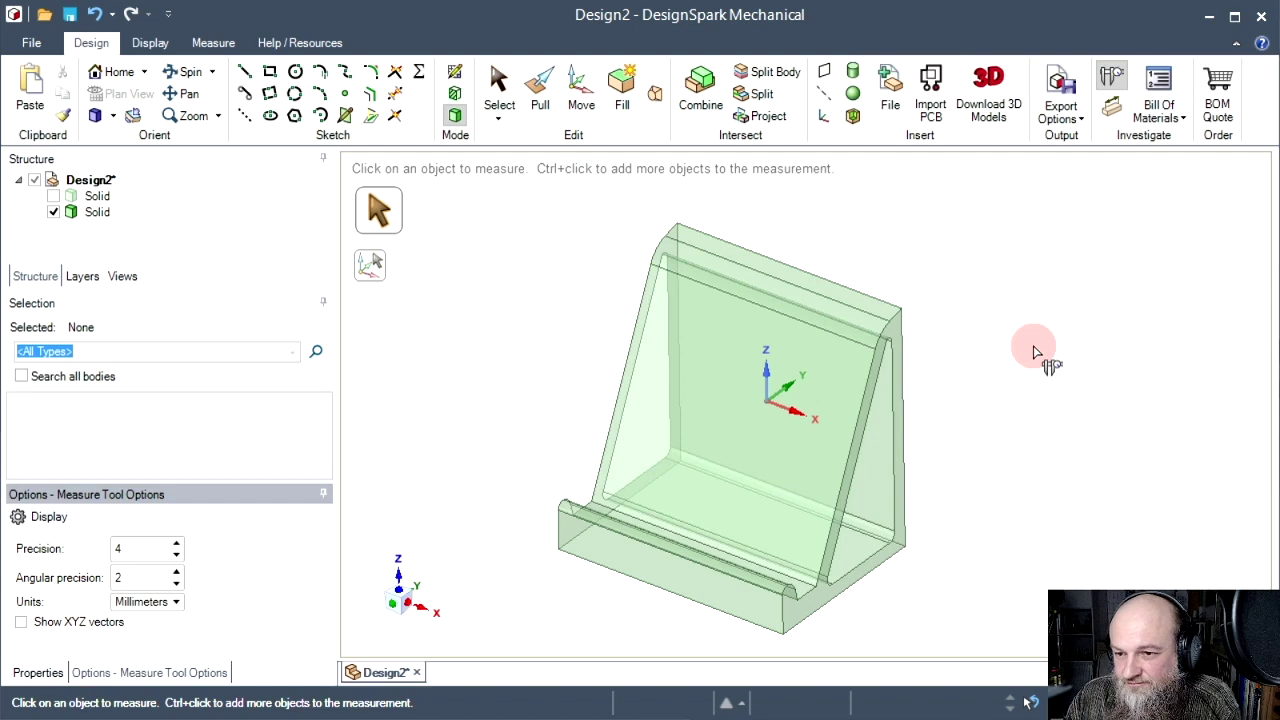
pyautogui.moveTo(777, 466); pyautogui.dragTo(673, 474, button='middle')
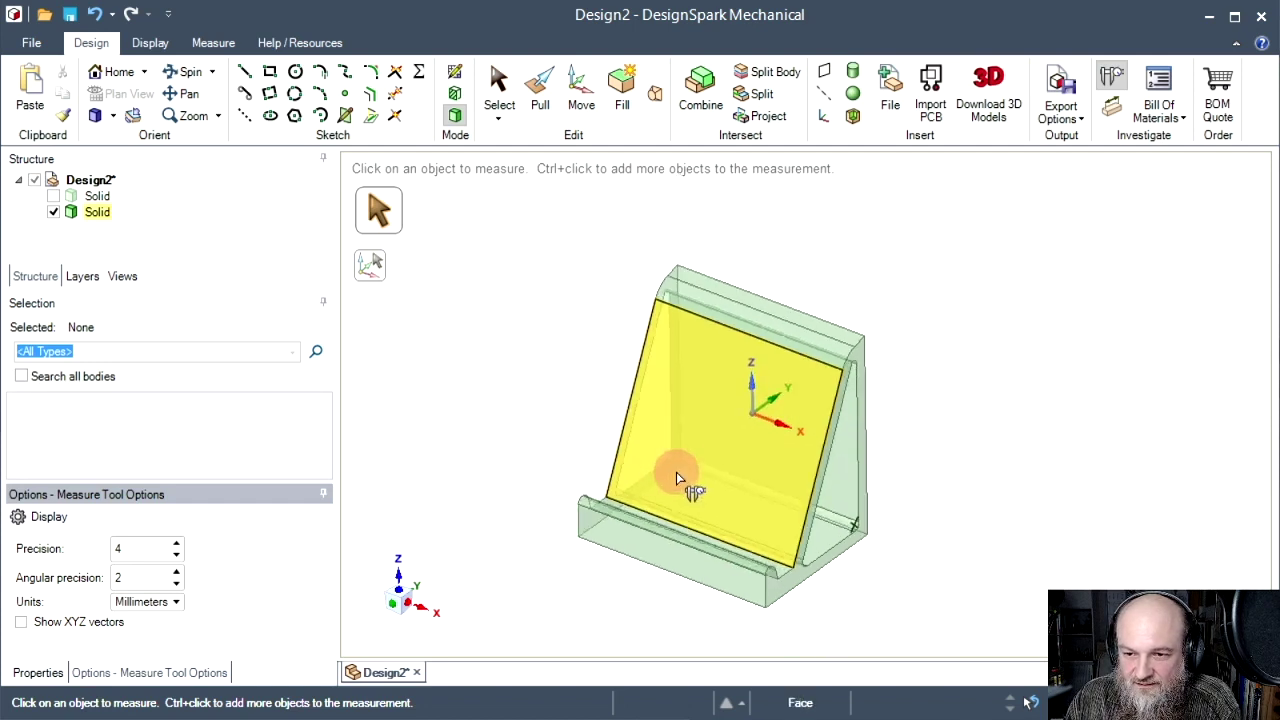
pyautogui.scroll(-2, 430, 430)
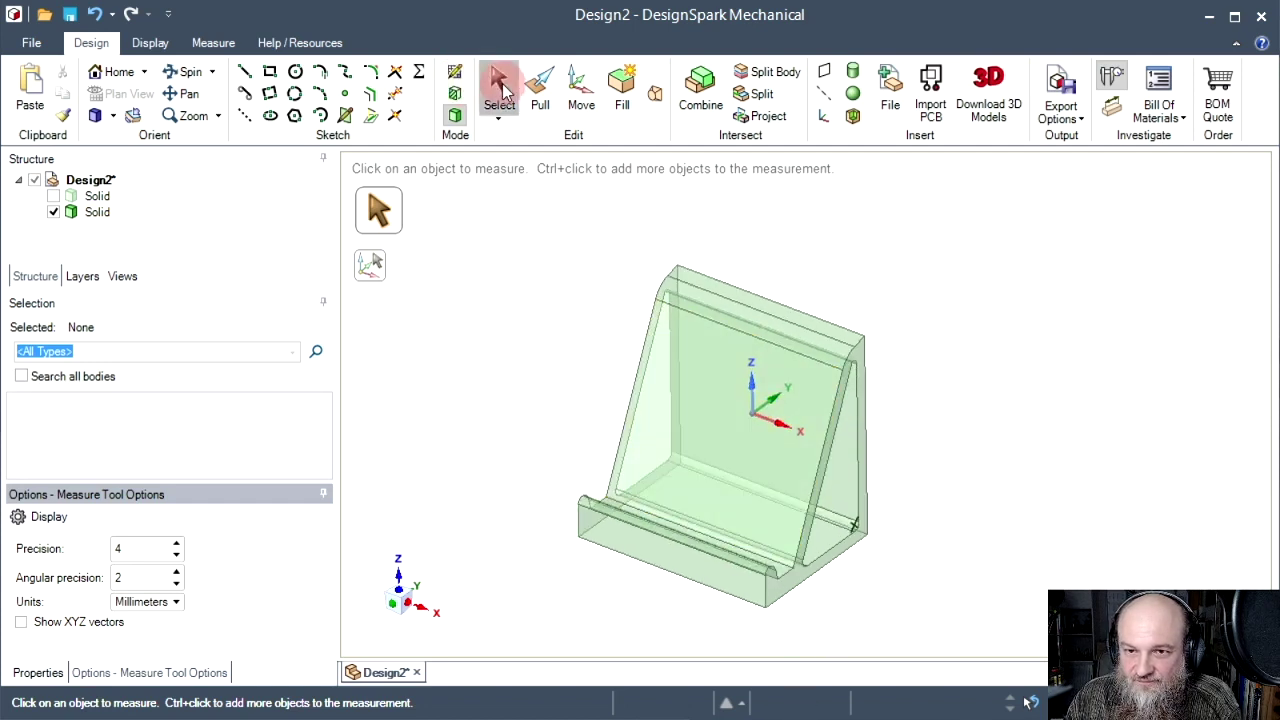
pyautogui.click(499, 88)
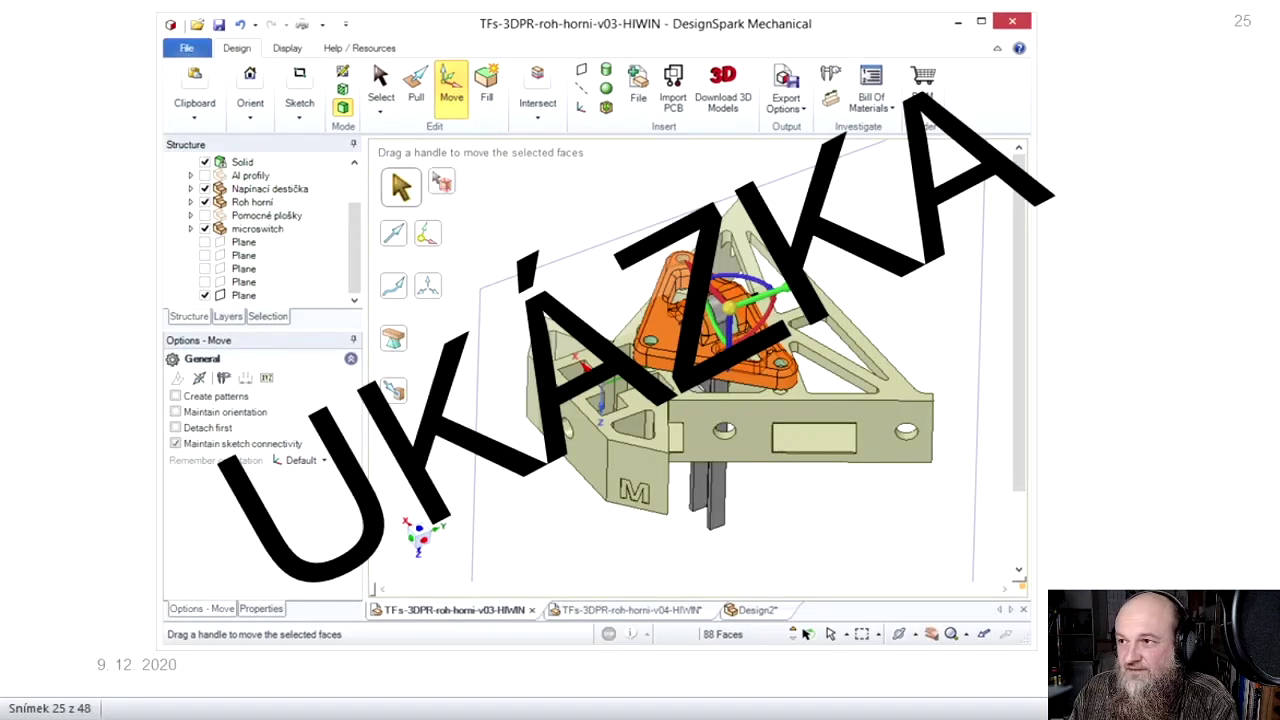
pyautogui.press('Right')
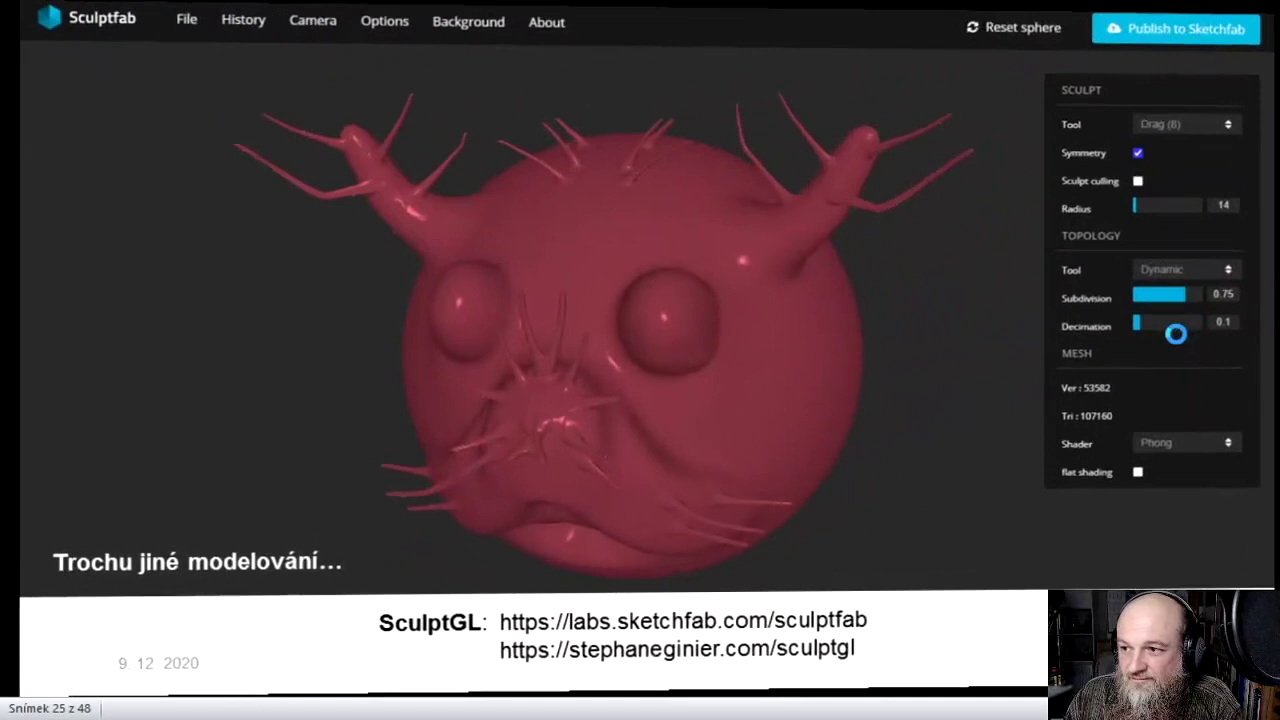
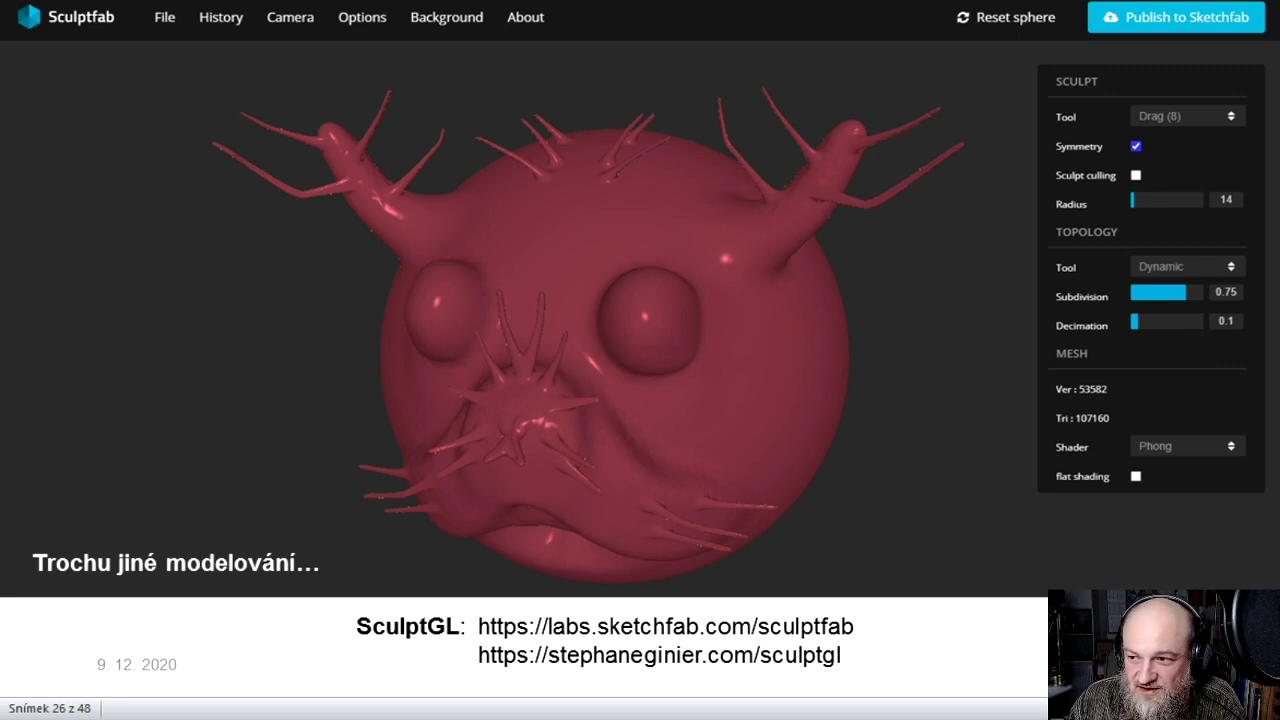
pyautogui.click(1141, 538)
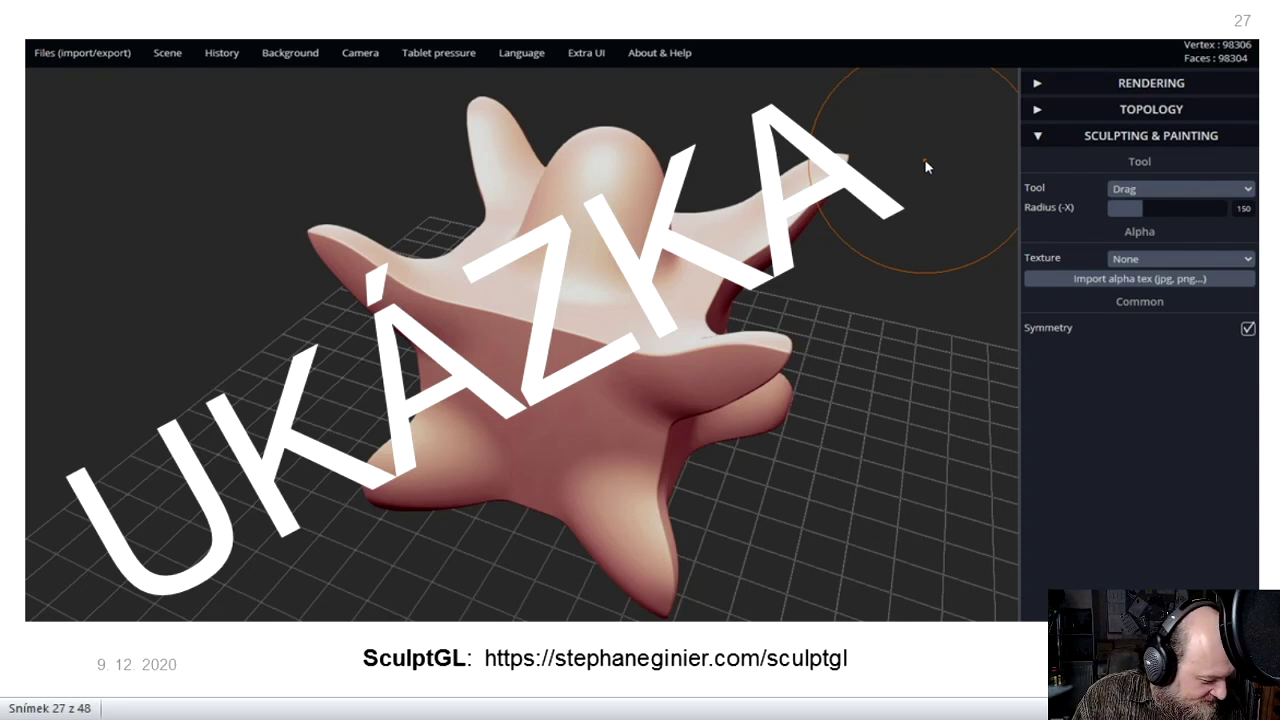
# Step: Switch to SculptGL in the browser and clear the default sphere from the scene
pyautogui.hotkey('alt', 'Tab')
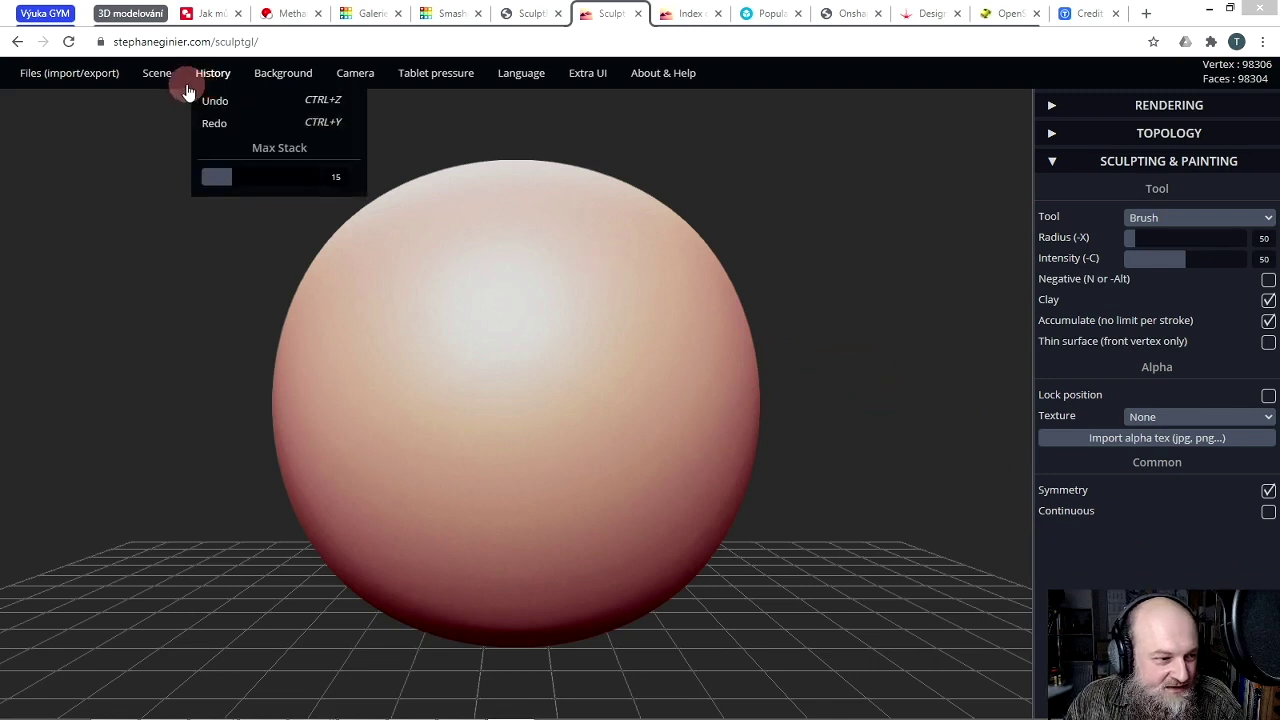
pyautogui.moveTo(835, 227)
pyautogui.mouseDown()
pyautogui.moveTo(816, 254)
pyautogui.moveTo(838, 203)
pyautogui.moveTo(836, 276)
pyautogui.moveTo(806, 297)
pyautogui.mouseUp()
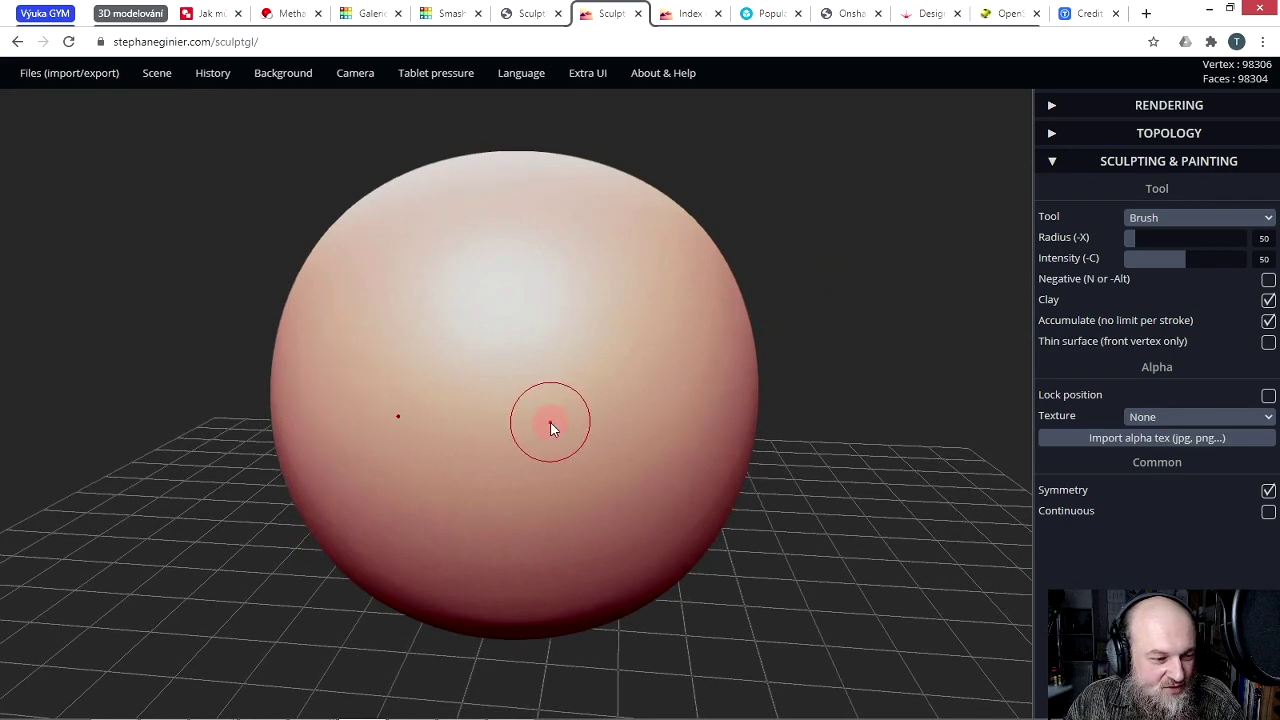
pyautogui.scroll(-5, 550, 428)
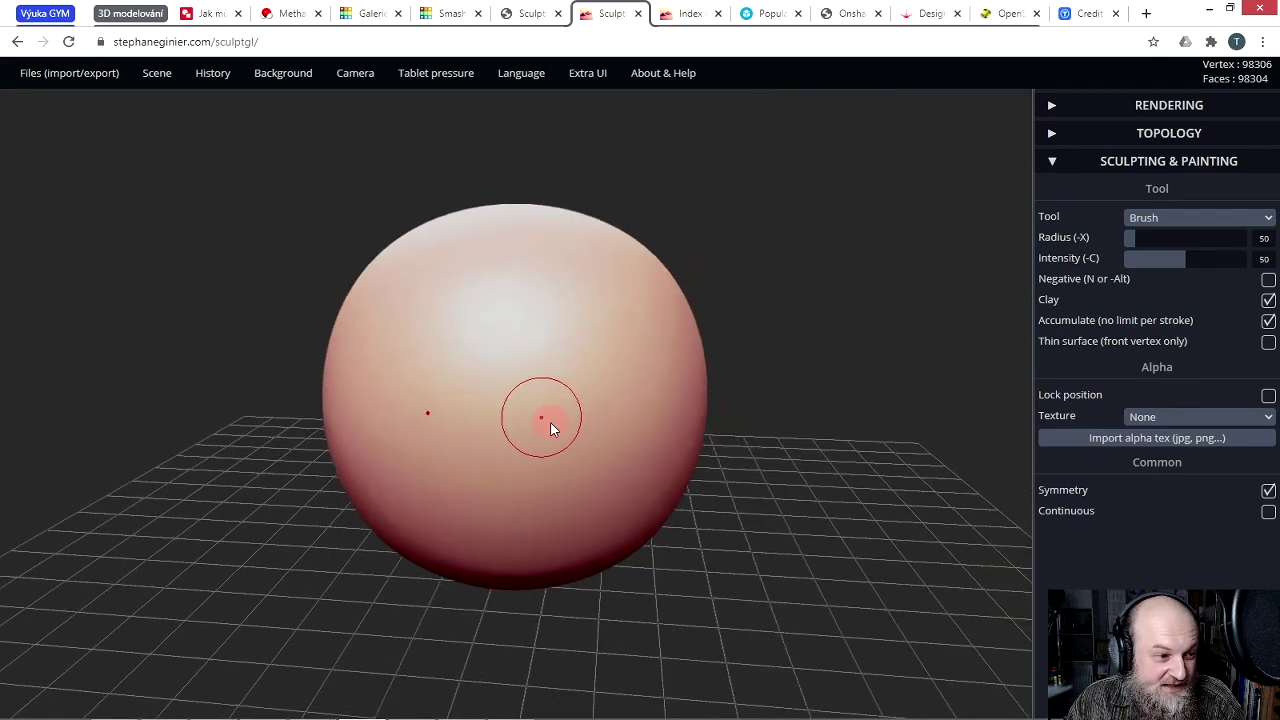
pyautogui.moveTo(172, 80)
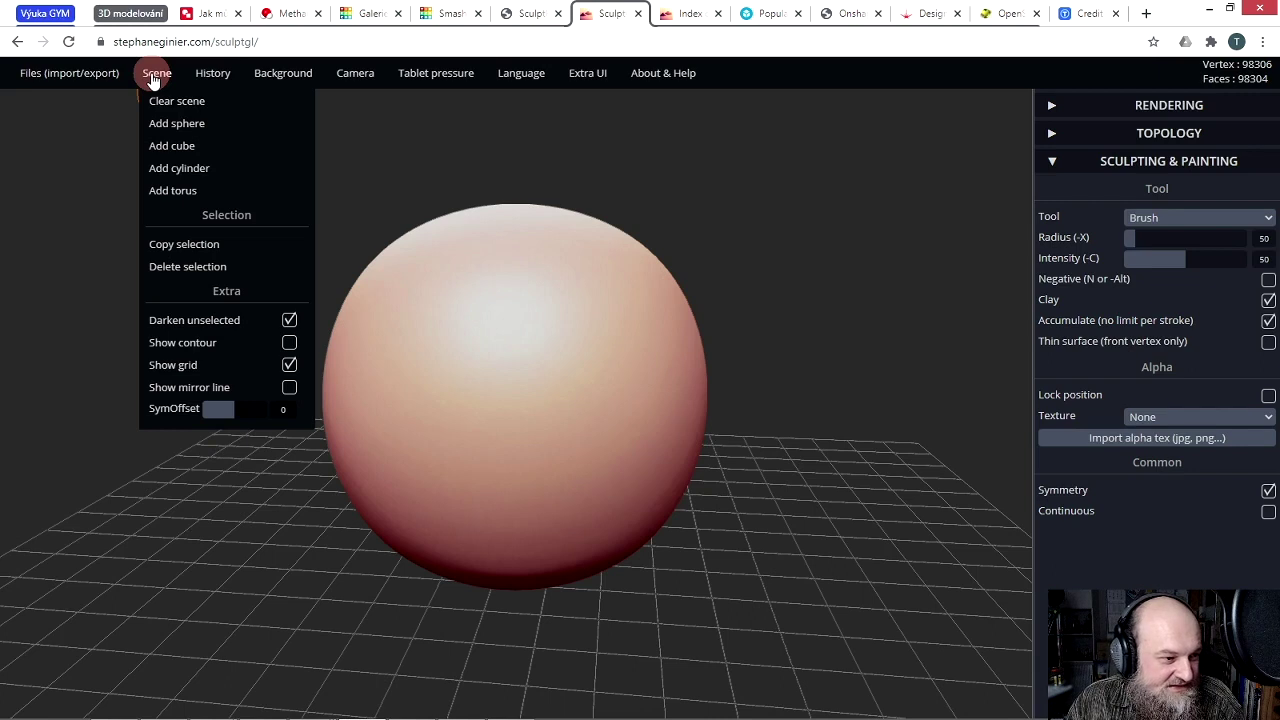
pyautogui.click(176, 101)
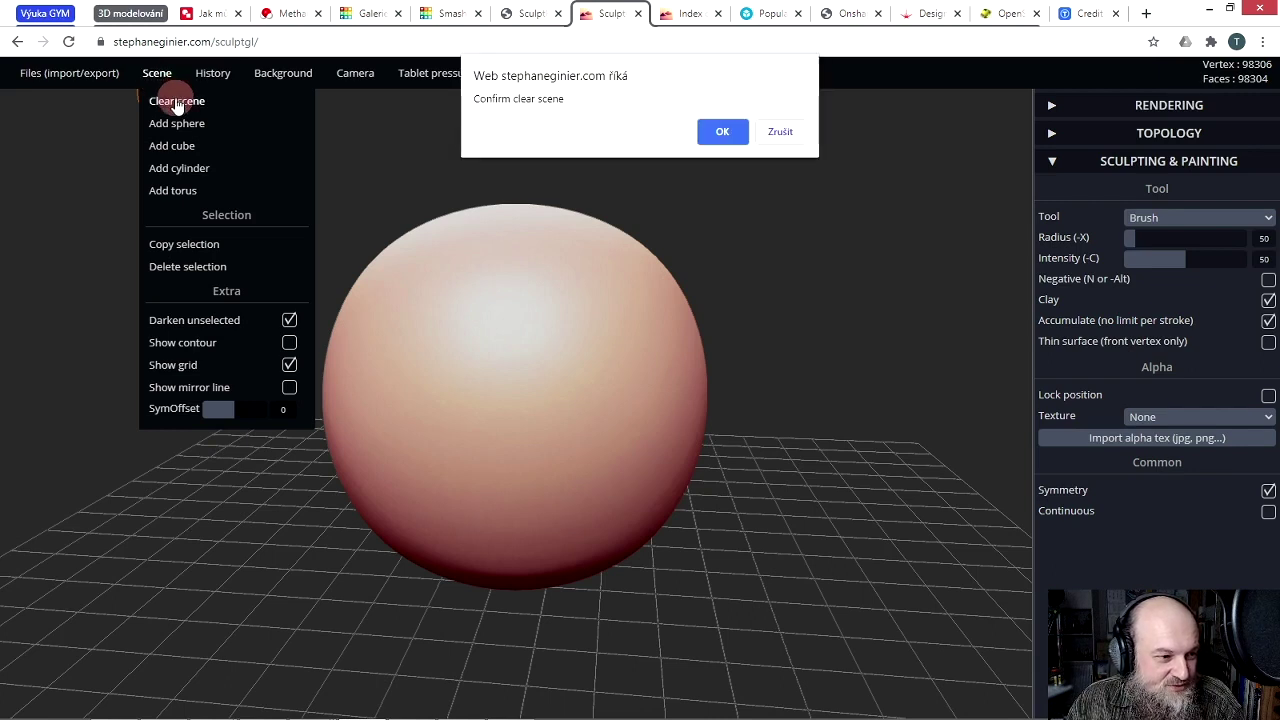
pyautogui.click(724, 129)
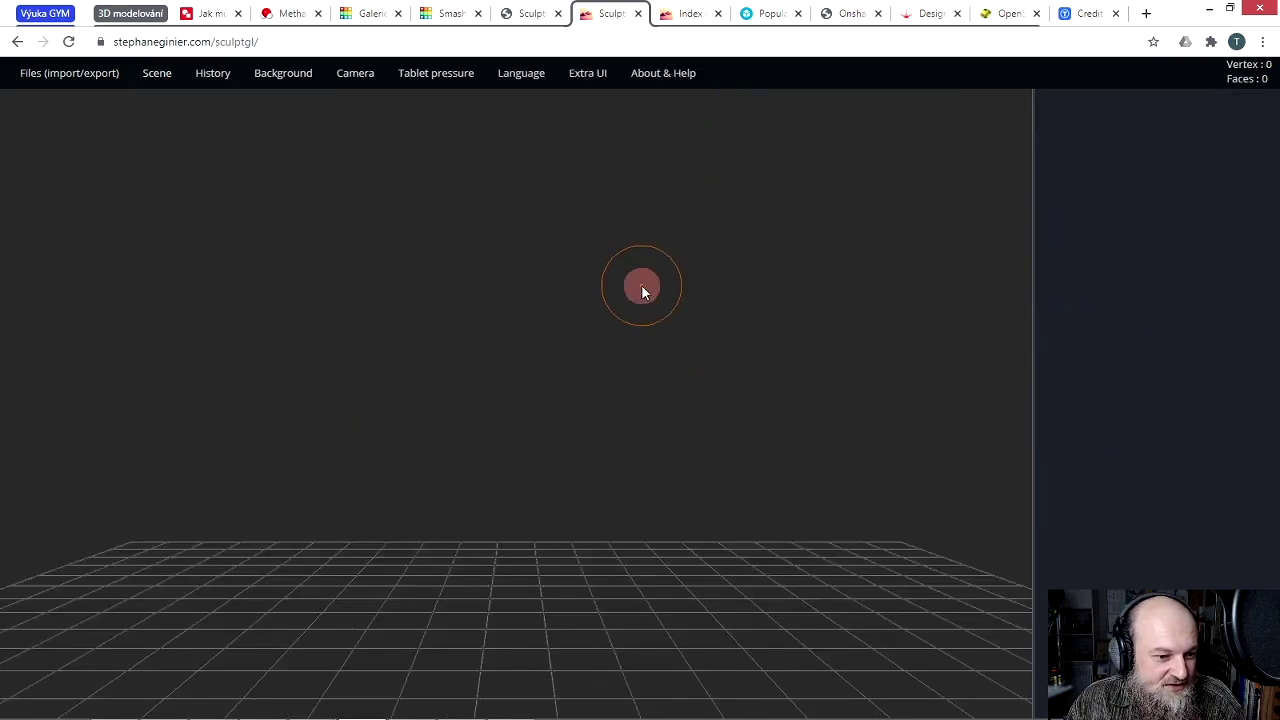
# Step: Add a cube to the empty scene
pyautogui.click(155, 74)
pyautogui.click(176, 125)
pyautogui.click(152, 75)
pyautogui.click(160, 130)
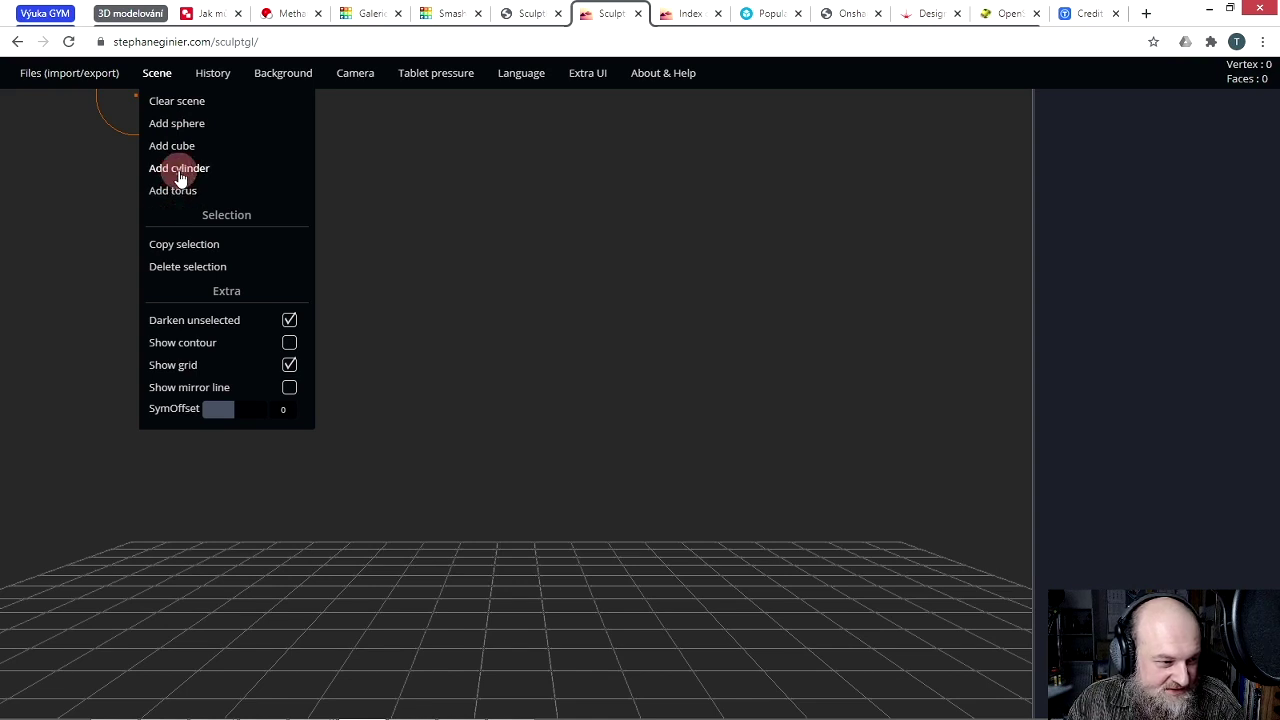
pyautogui.click(170, 148)
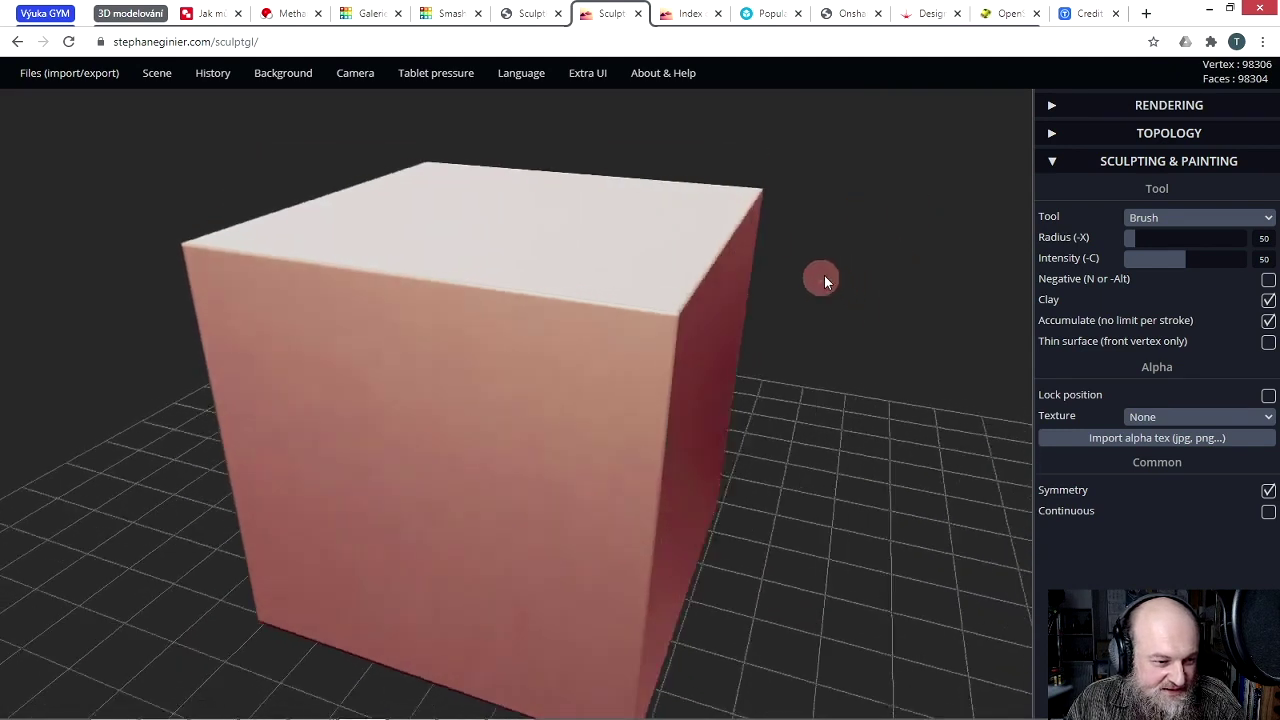
# Step: Choose the Drag sculpting tool, set its radius to 73 and turn symmetry off
pyautogui.moveTo(843, 269); pyautogui.dragTo(763, 292)
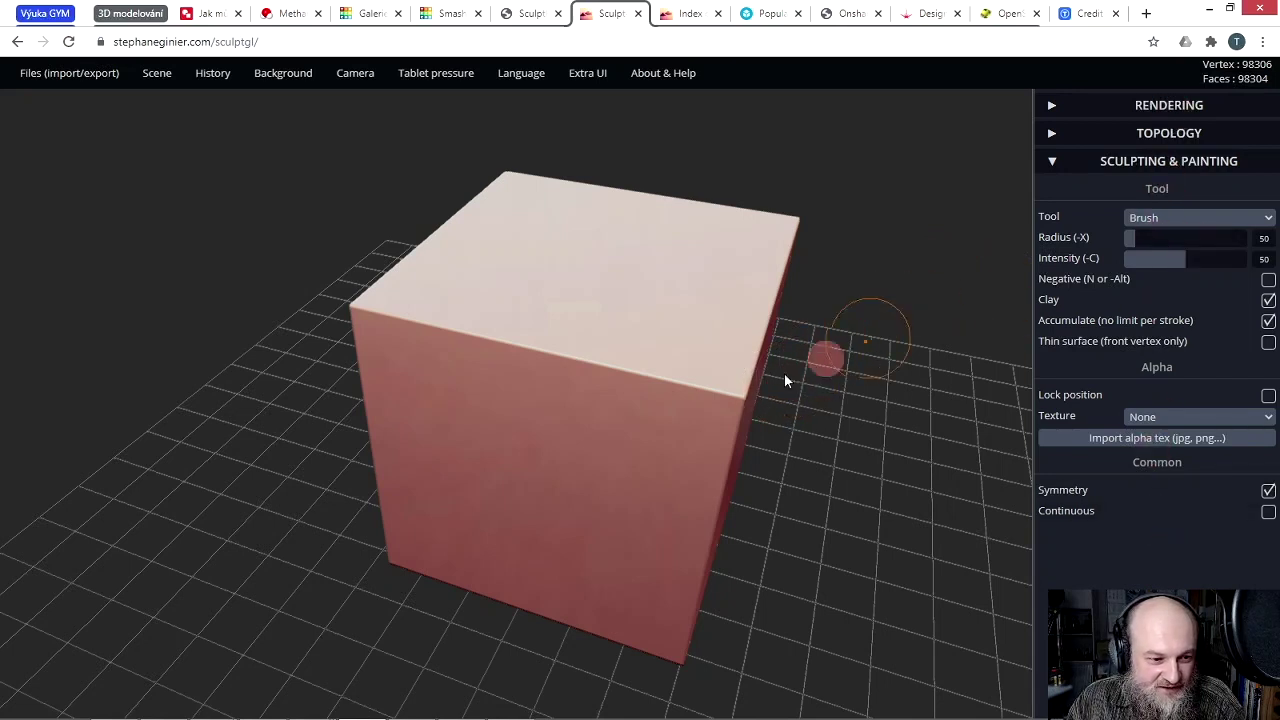
pyautogui.scroll(-3, 661, 406)
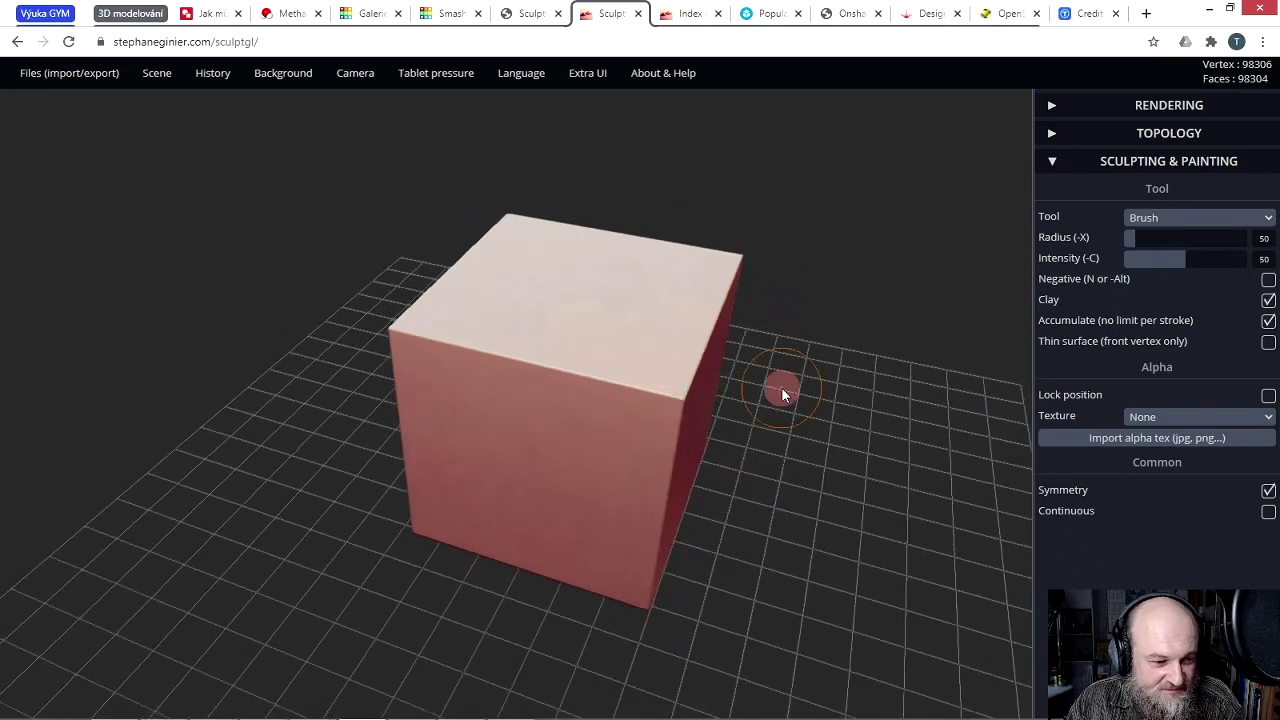
pyautogui.moveTo(826, 382); pyautogui.dragTo(770, 392)
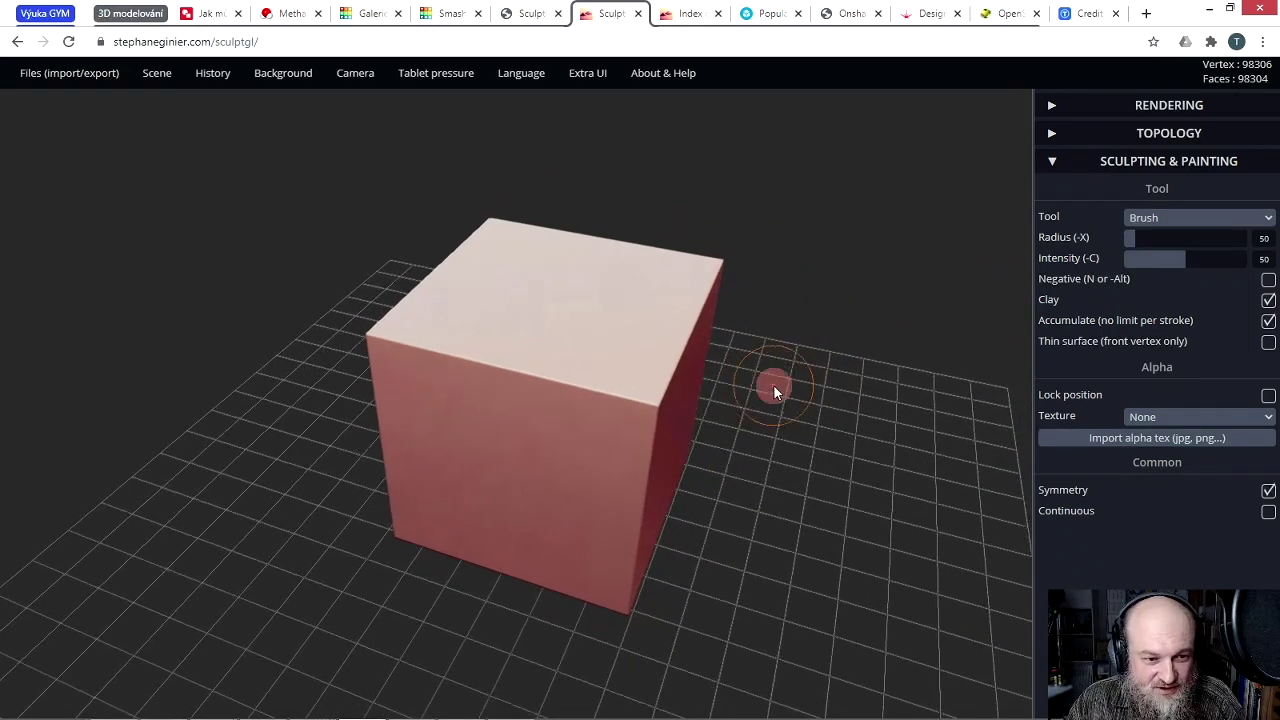
pyautogui.click(1267, 219)
pyautogui.click(1195, 316)
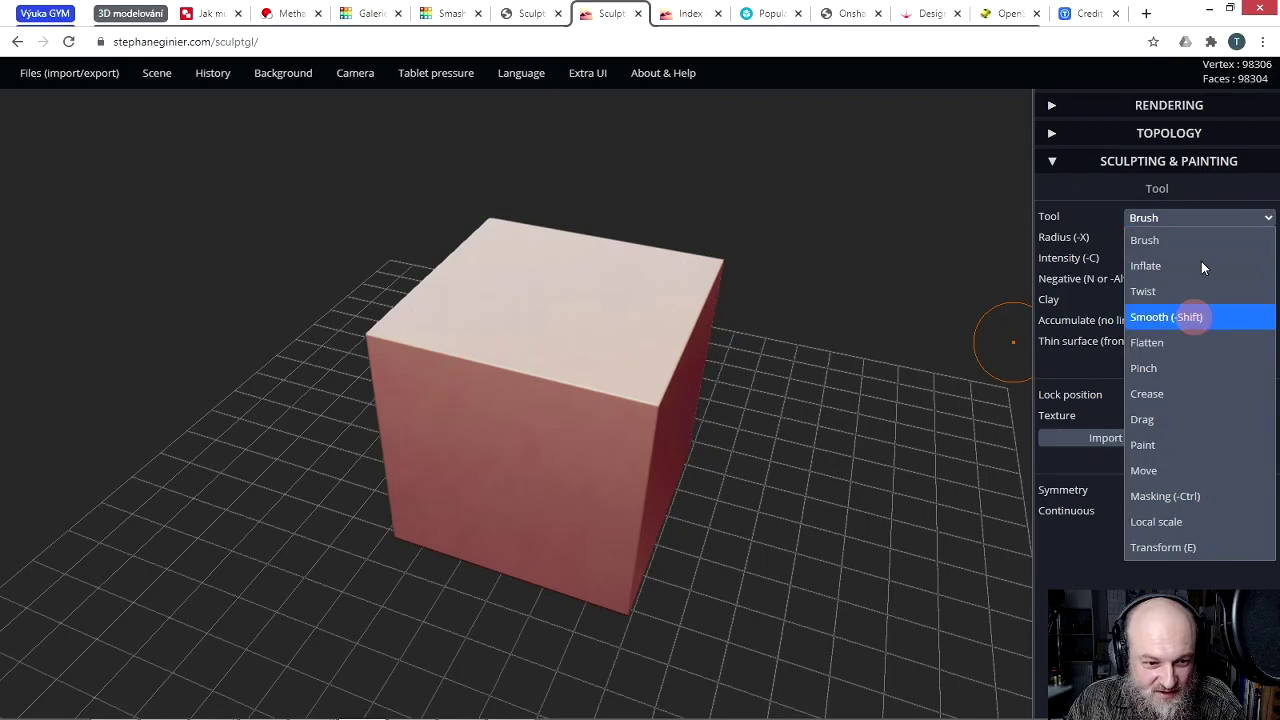
pyautogui.click(1143, 420)
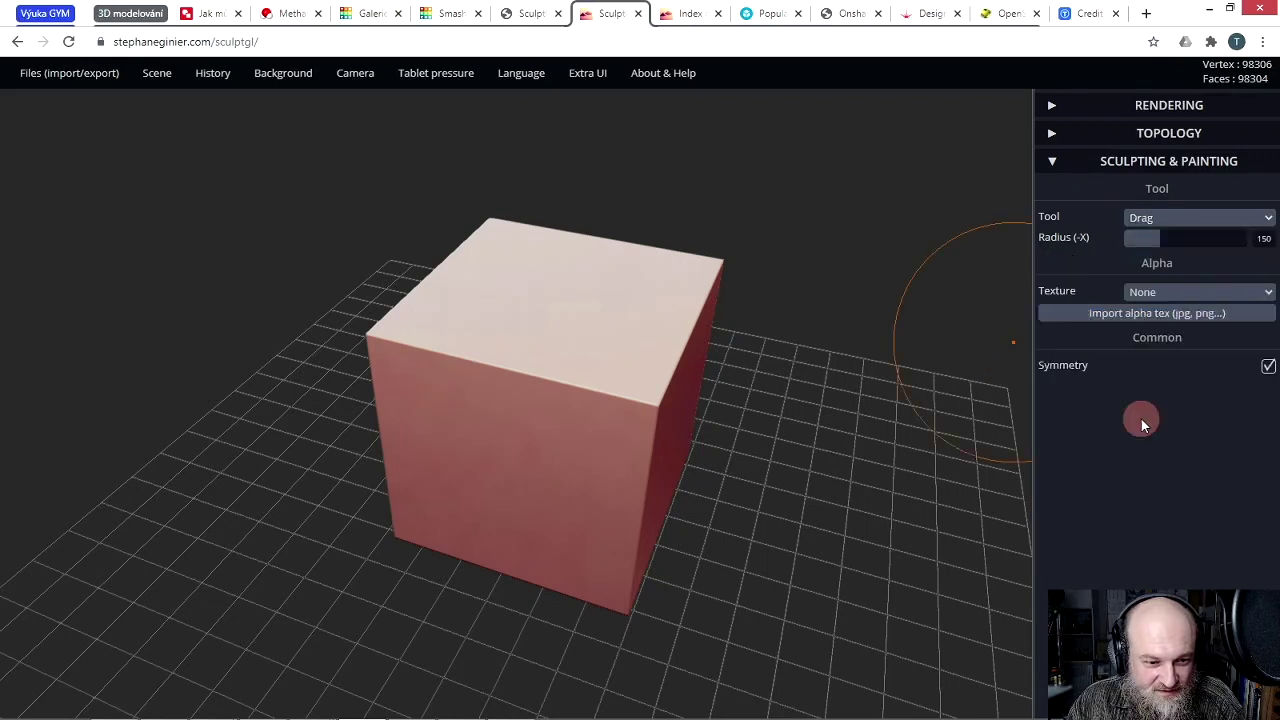
pyautogui.moveTo(1153, 240); pyautogui.dragTo(1141, 242)
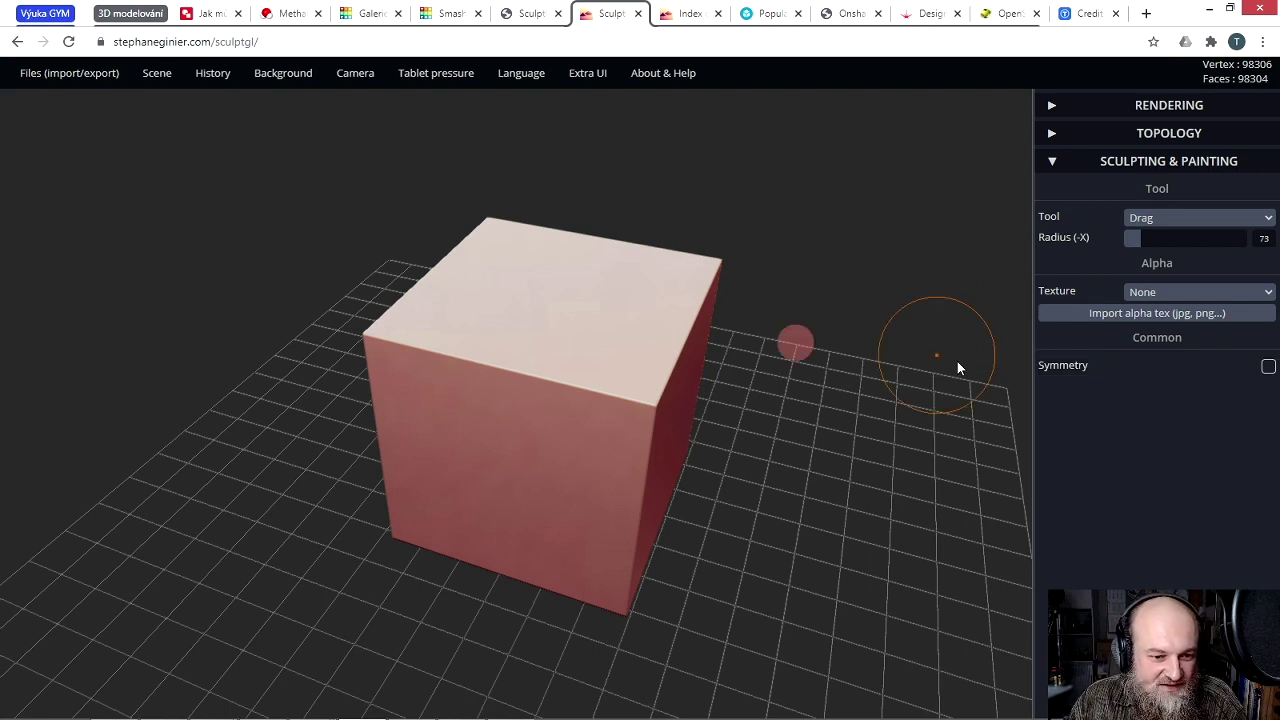
# Step: Pull spikes out of the cube with the Drag tool: one from an upper front corner and two from the top face's opposite side
pyautogui.click(365, 342)
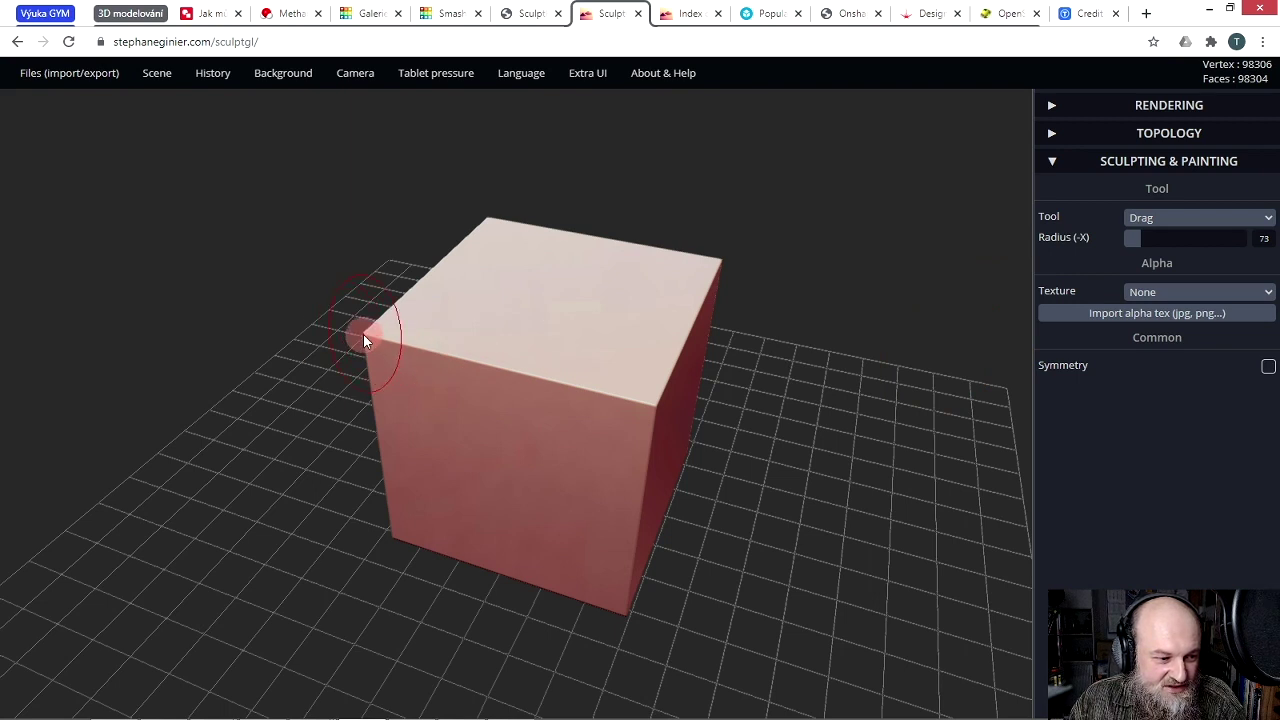
pyautogui.moveTo(364, 340)
pyautogui.mouseDown()
pyautogui.moveTo(284, 296)
pyautogui.moveTo(250, 252)
pyautogui.moveTo(232, 188)
pyautogui.mouseUp()
pyautogui.moveTo(676, 252); pyautogui.dragTo(722, 140)
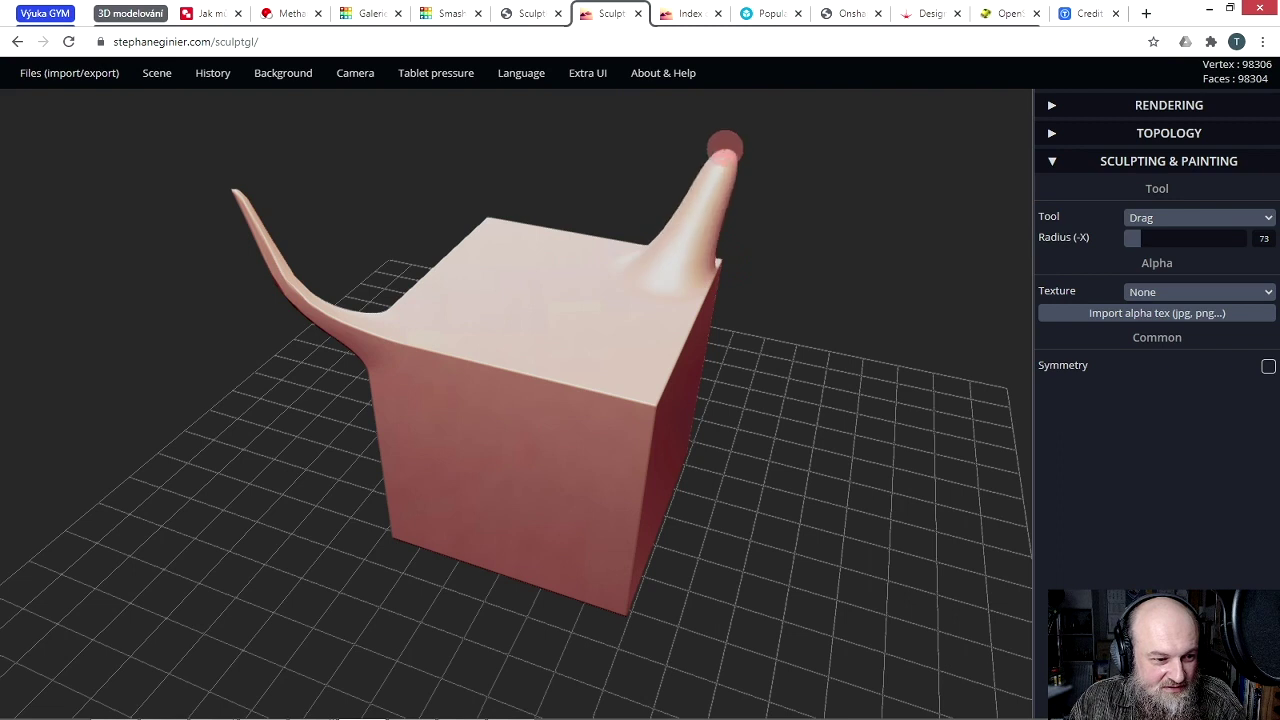
pyautogui.moveTo(629, 349)
pyautogui.mouseDown()
pyautogui.moveTo(675, 361)
pyautogui.moveTo(945, 385)
pyautogui.mouseUp()
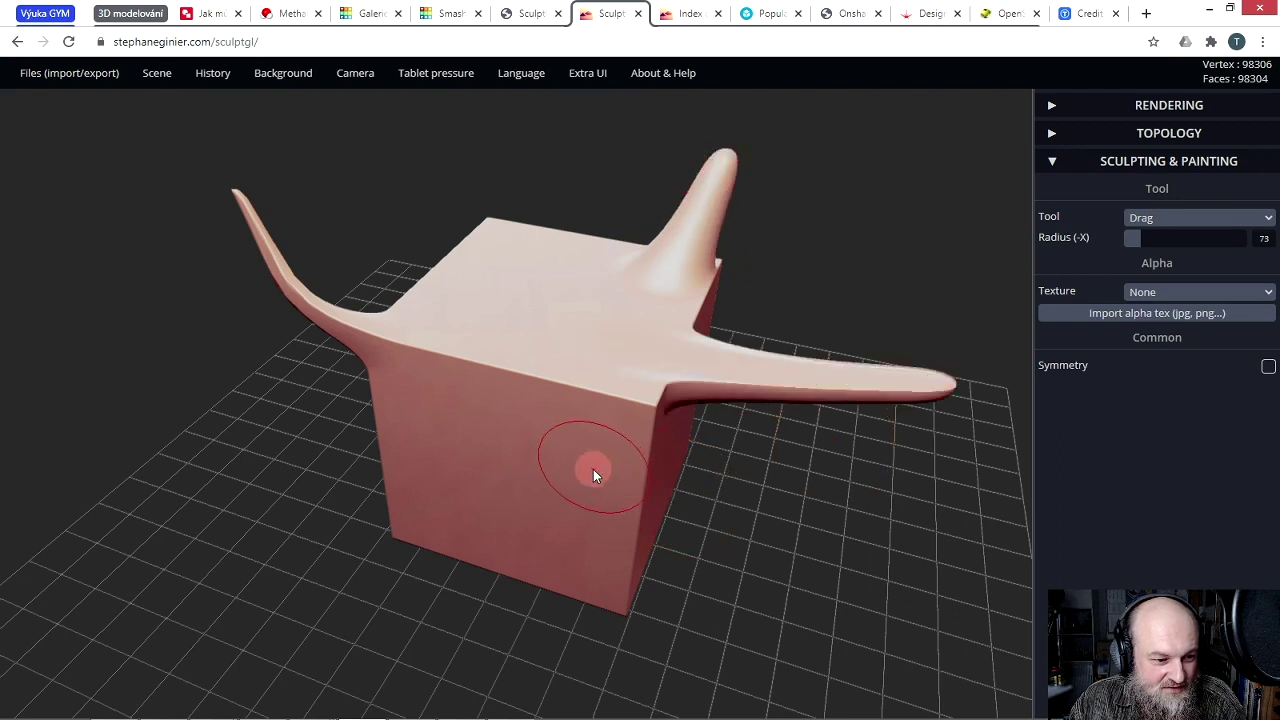
# Step: Pull a spike out of the cube's front face, pull a second tip from it and undo that second pull
pyautogui.moveTo(594, 471)
pyautogui.mouseDown()
pyautogui.moveTo(518, 497)
pyautogui.moveTo(392, 505)
pyautogui.mouseUp()
pyautogui.moveTo(500, 517); pyautogui.dragTo(578, 563)
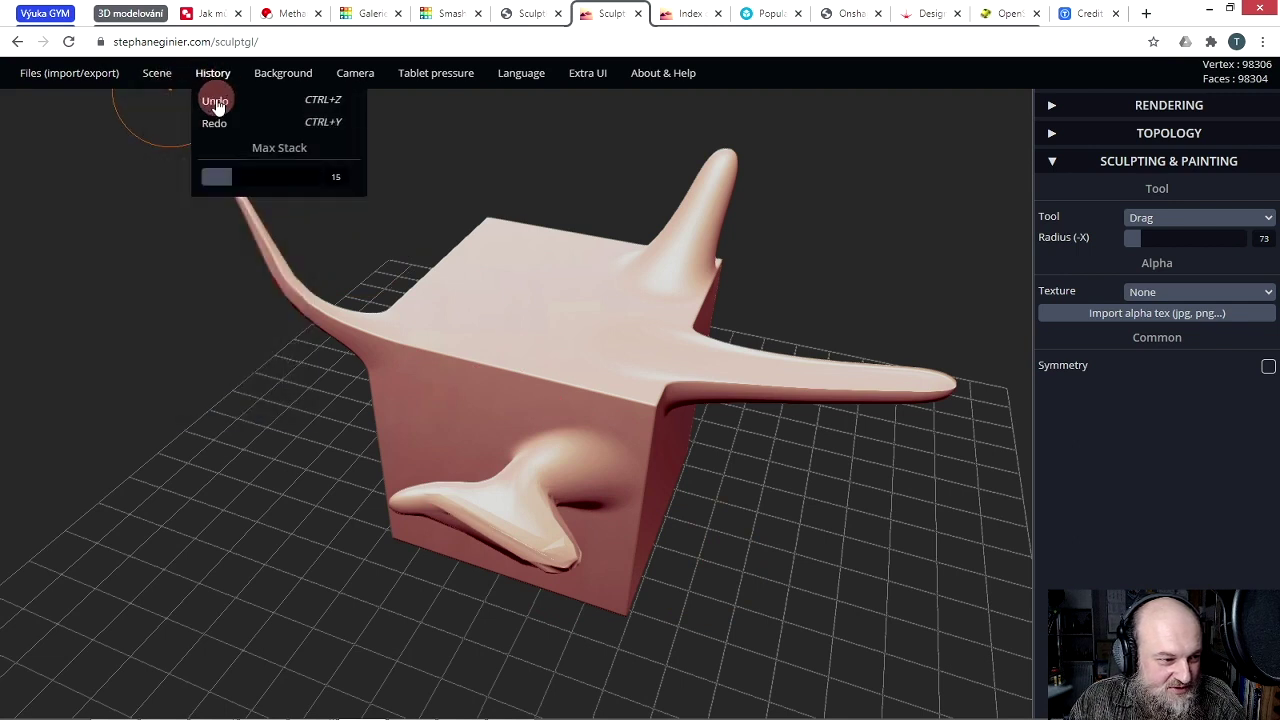
pyautogui.click(214, 98)
# Step: Pull further spikes out of the cube's top face, its sides and the lower part of its front face
pyautogui.moveTo(500, 283); pyautogui.dragTo(461, 146)
pyautogui.moveTo(583, 243); pyautogui.dragTo(585, 120)
pyautogui.moveTo(379, 457)
pyautogui.mouseDown()
pyautogui.moveTo(487, 490)
pyautogui.moveTo(620, 479)
pyautogui.moveTo(719, 438)
pyautogui.moveTo(618, 468)
pyautogui.moveTo(337, 457)
pyautogui.mouseUp()
pyautogui.moveTo(545, 512); pyautogui.dragTo(678, 645)
pyautogui.moveTo(740, 560)
pyautogui.mouseDown()
pyautogui.moveTo(771, 557)
pyautogui.moveTo(526, 549)
pyautogui.moveTo(851, 429)
pyautogui.mouseUp()
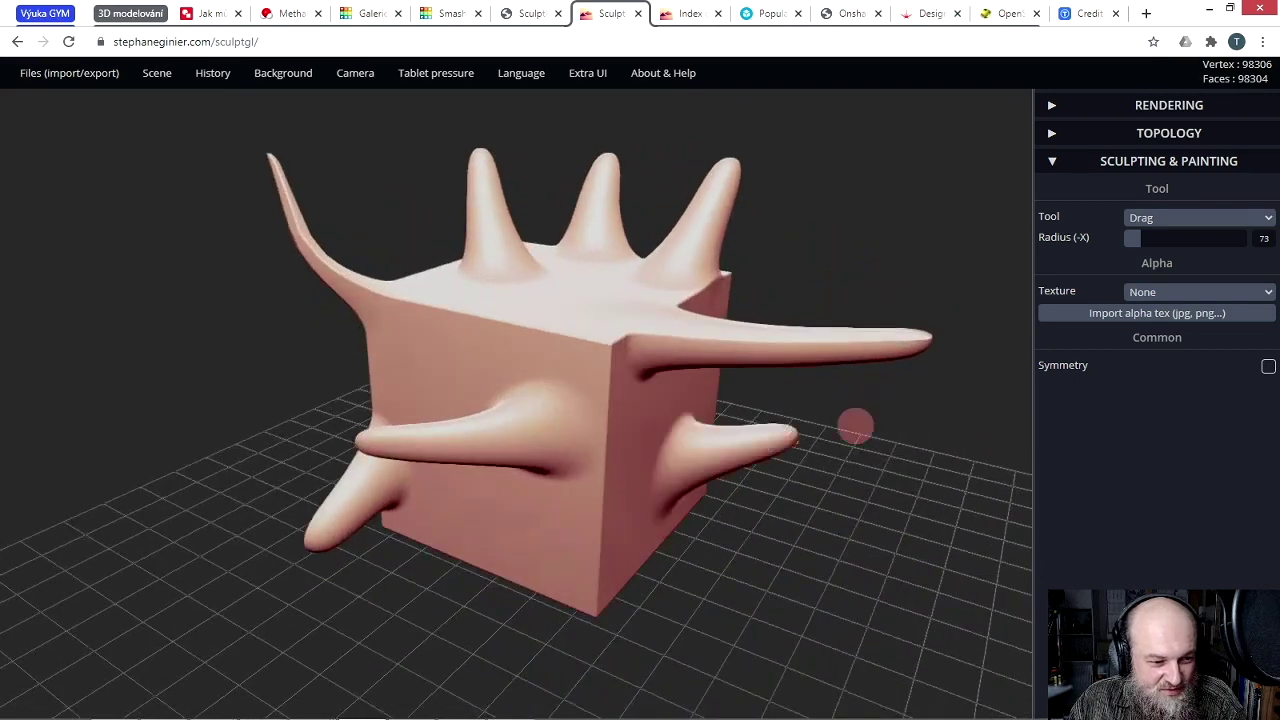
pyautogui.moveTo(547, 535)
pyautogui.mouseDown()
pyautogui.moveTo(391, 589)
pyautogui.moveTo(443, 552)
pyautogui.mouseUp()
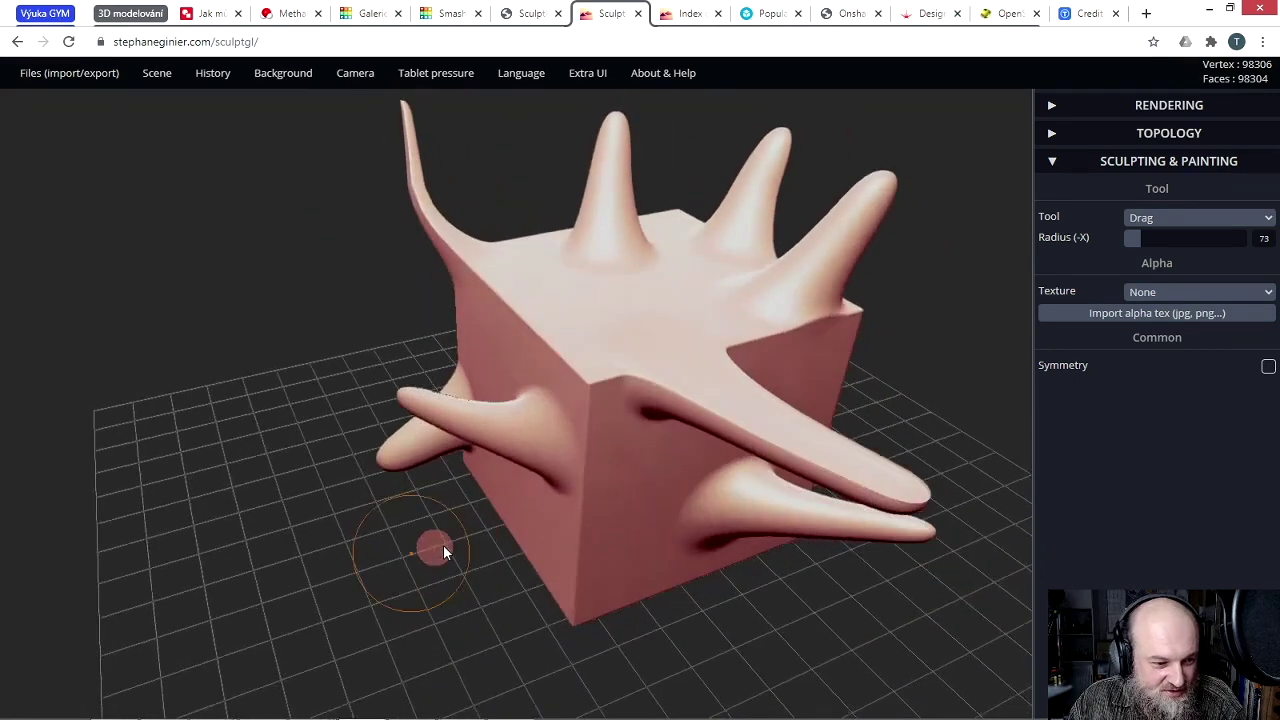
pyautogui.moveTo(534, 517); pyautogui.dragTo(432, 515)
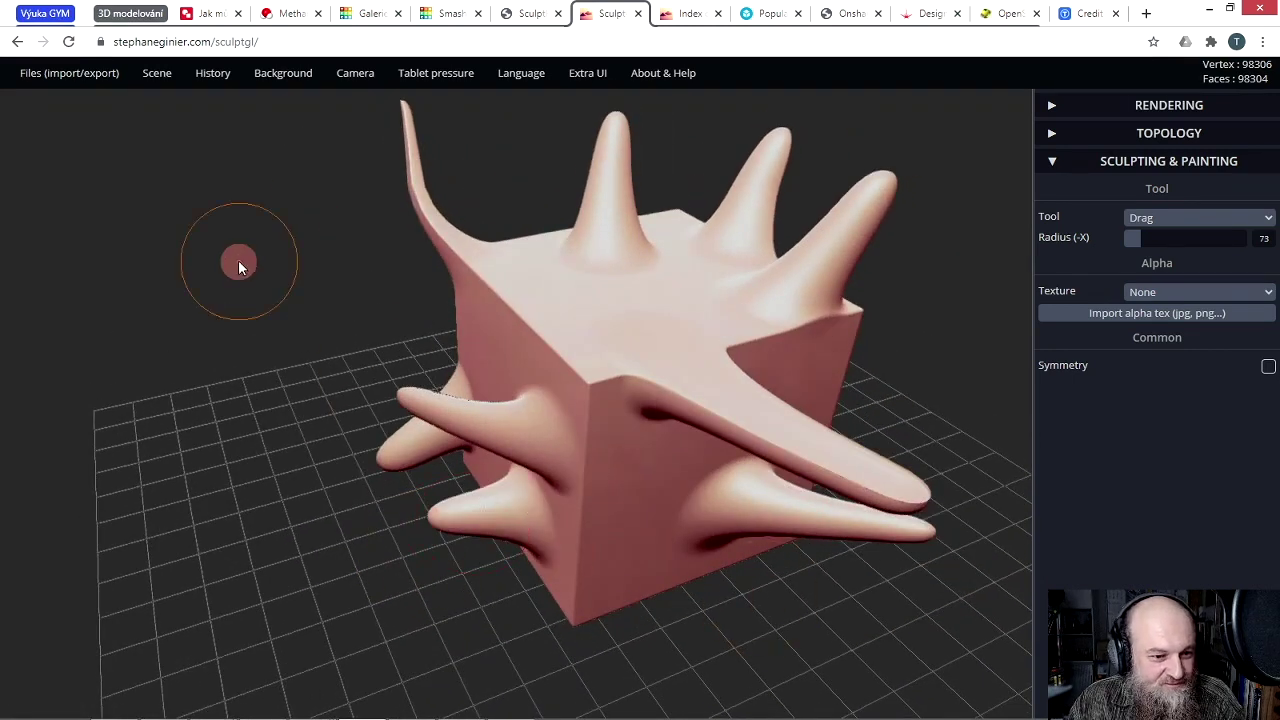
pyautogui.moveTo(500, 314)
pyautogui.mouseDown()
pyautogui.moveTo(489, 374)
pyautogui.moveTo(775, 355)
pyautogui.mouseUp()
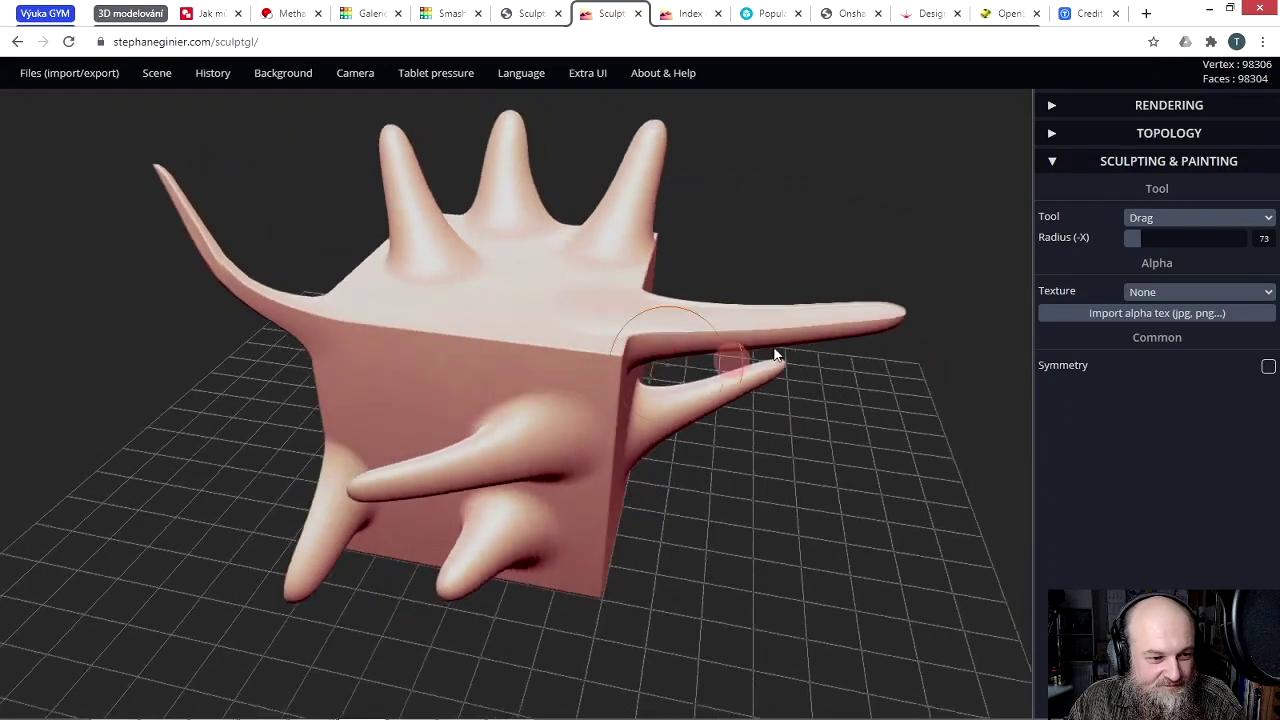
pyautogui.click(1268, 220)
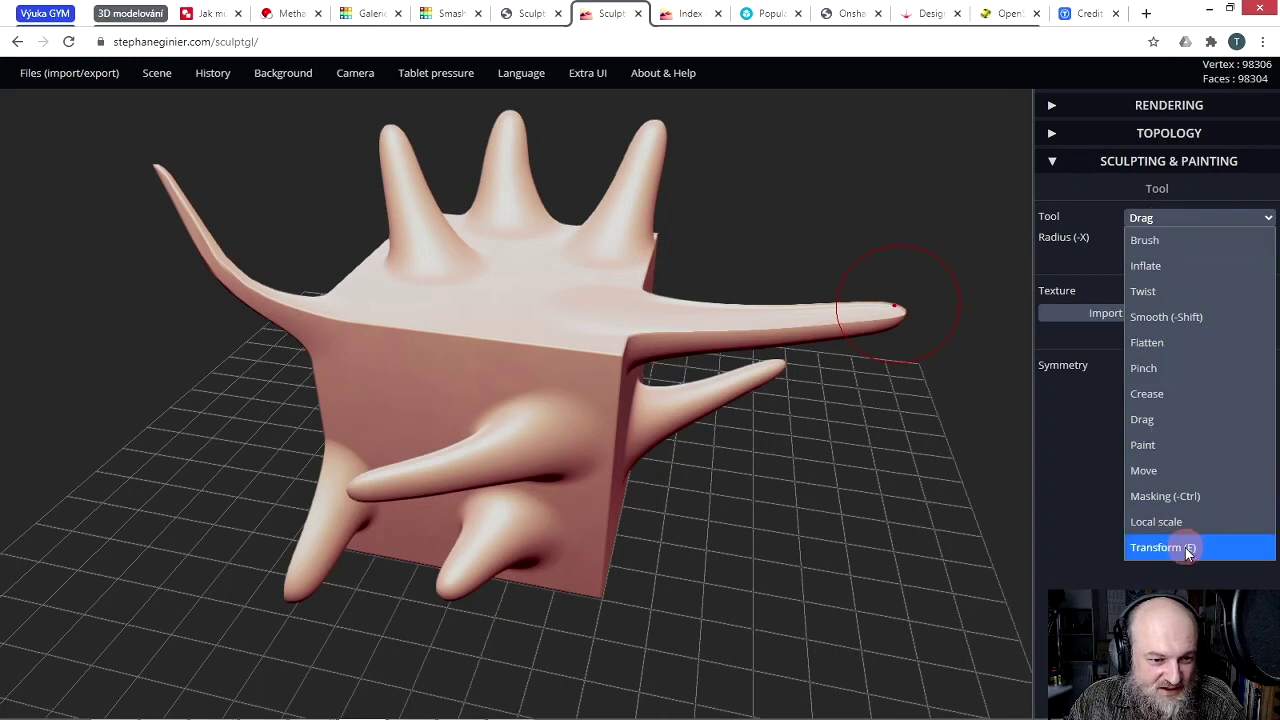
pyautogui.click(1096, 219)
pyautogui.moveTo(1114, 243); pyautogui.dragTo(1153, 237)
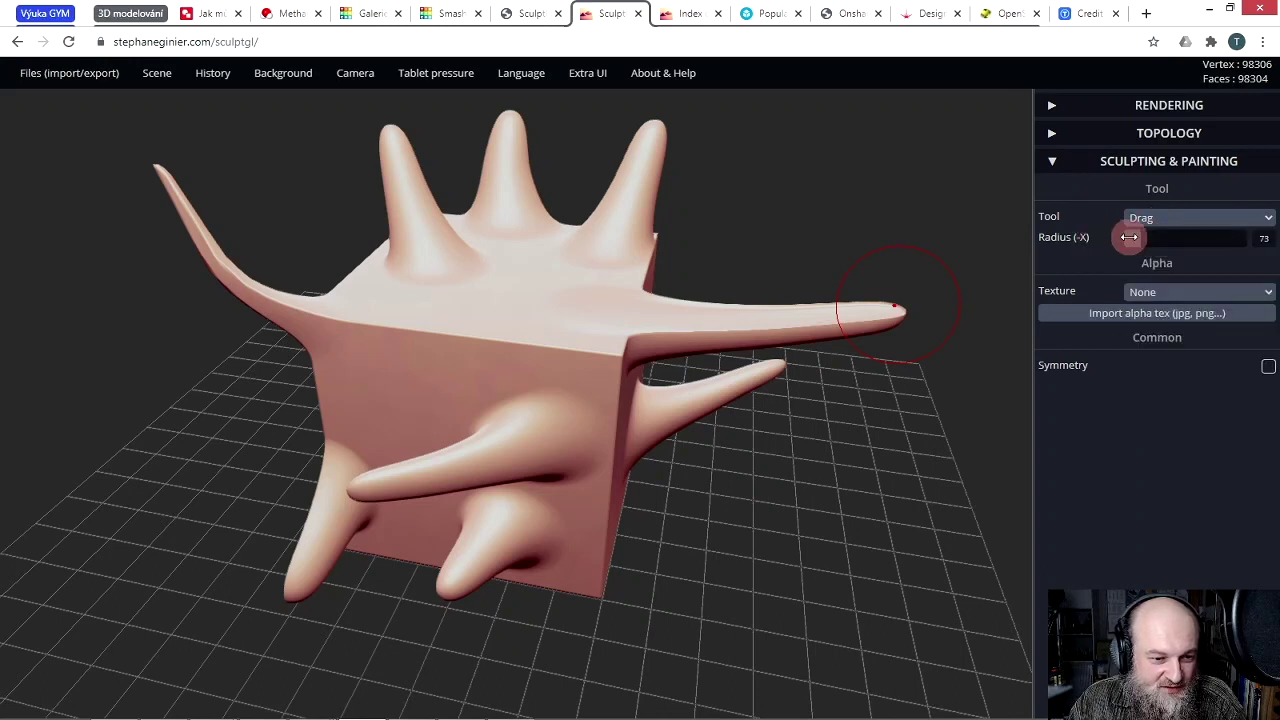
pyautogui.click(1066, 235)
pyautogui.click(1243, 251)
pyautogui.click(1068, 238)
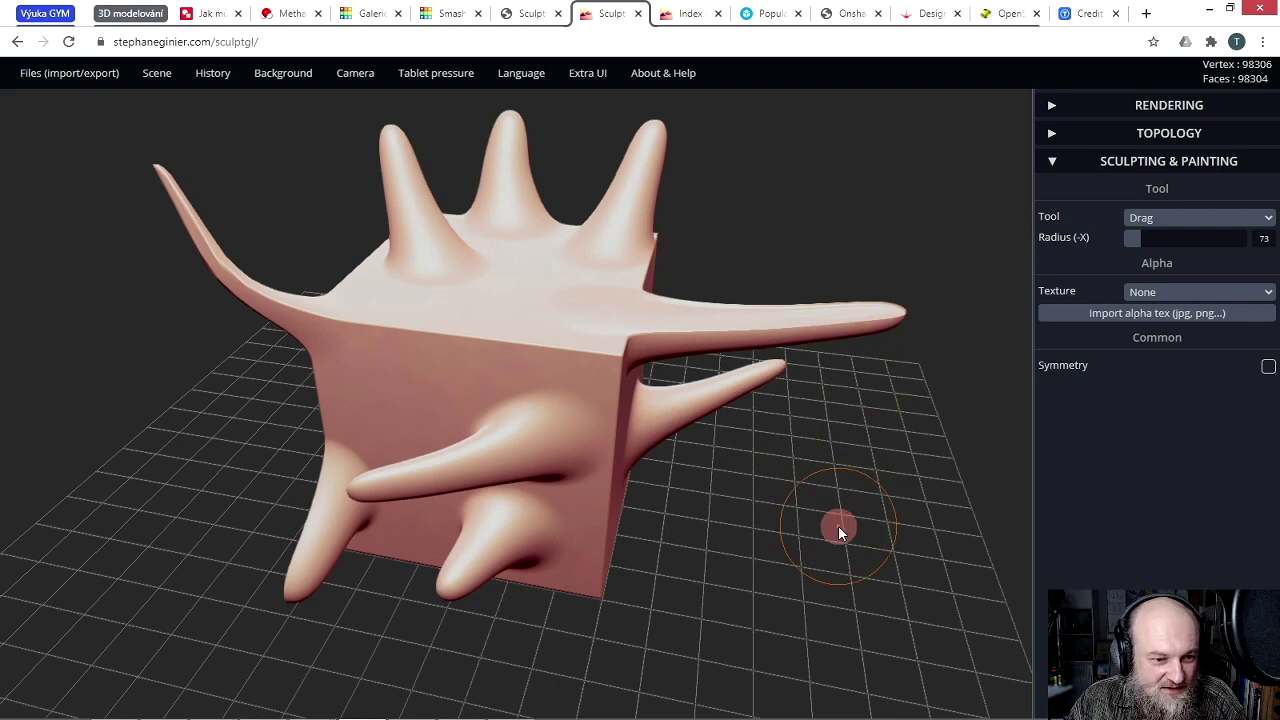
pyautogui.scroll(3, 838, 531)
pyautogui.scroll(-4, 838, 531)
# Step: Clear the spiked cube from the scene and add a single sphere
pyautogui.moveTo(184, 90)
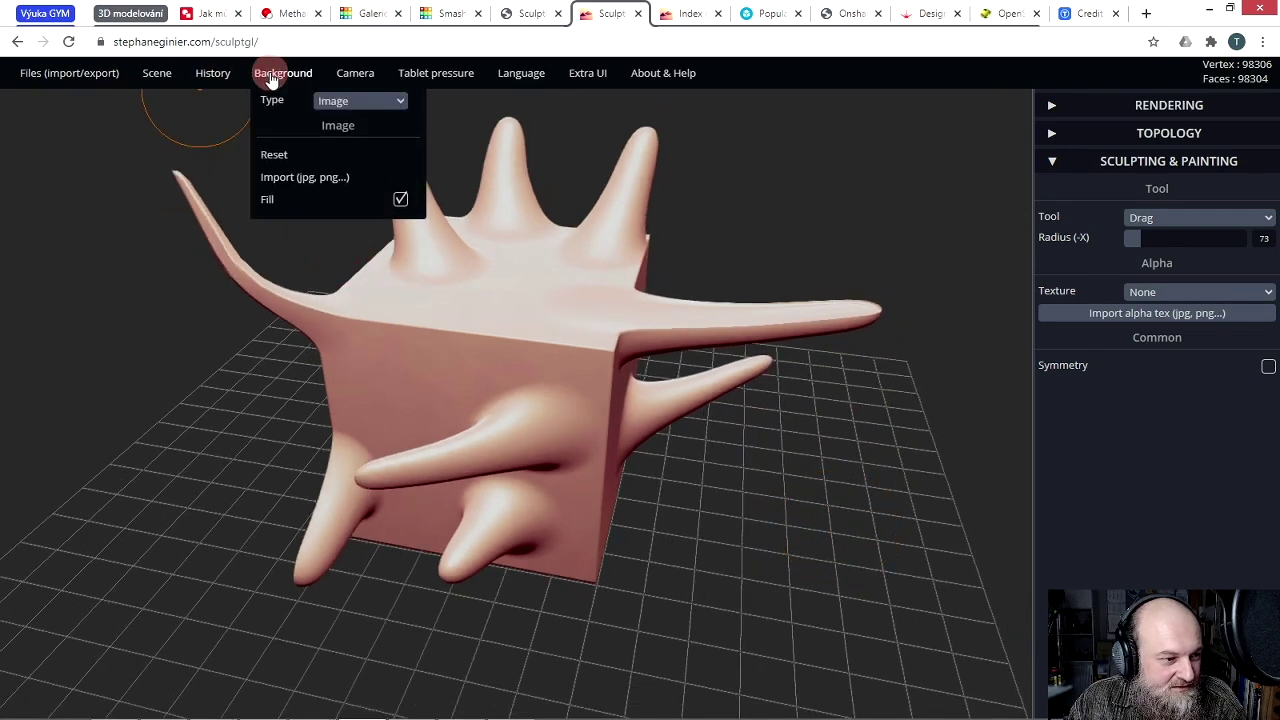
pyautogui.moveTo(155, 74)
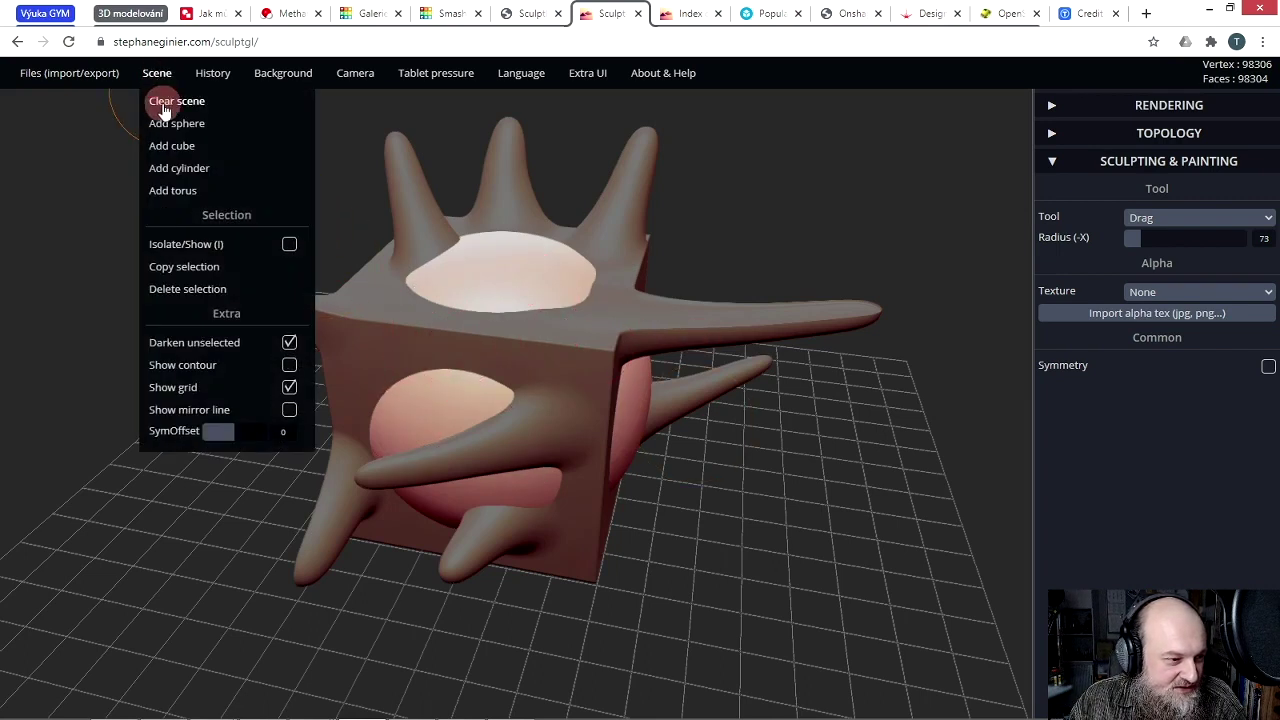
pyautogui.click(160, 104)
pyautogui.click(694, 132)
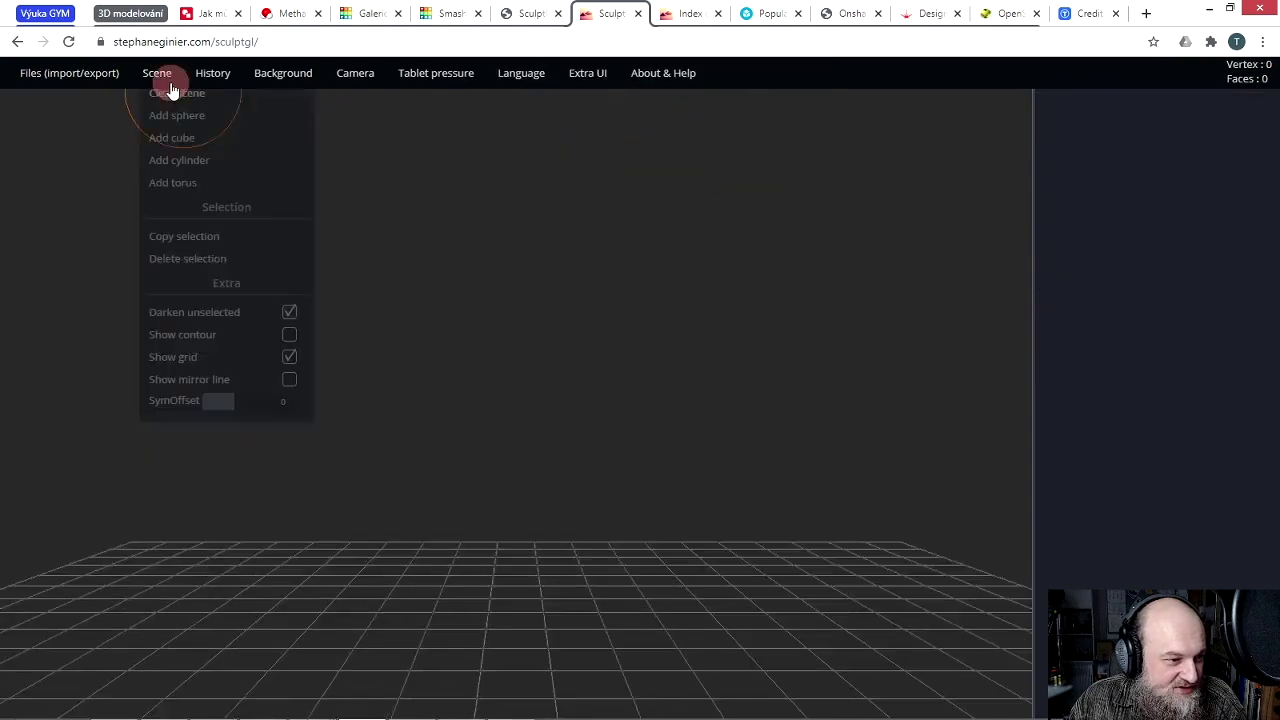
pyautogui.click(172, 125)
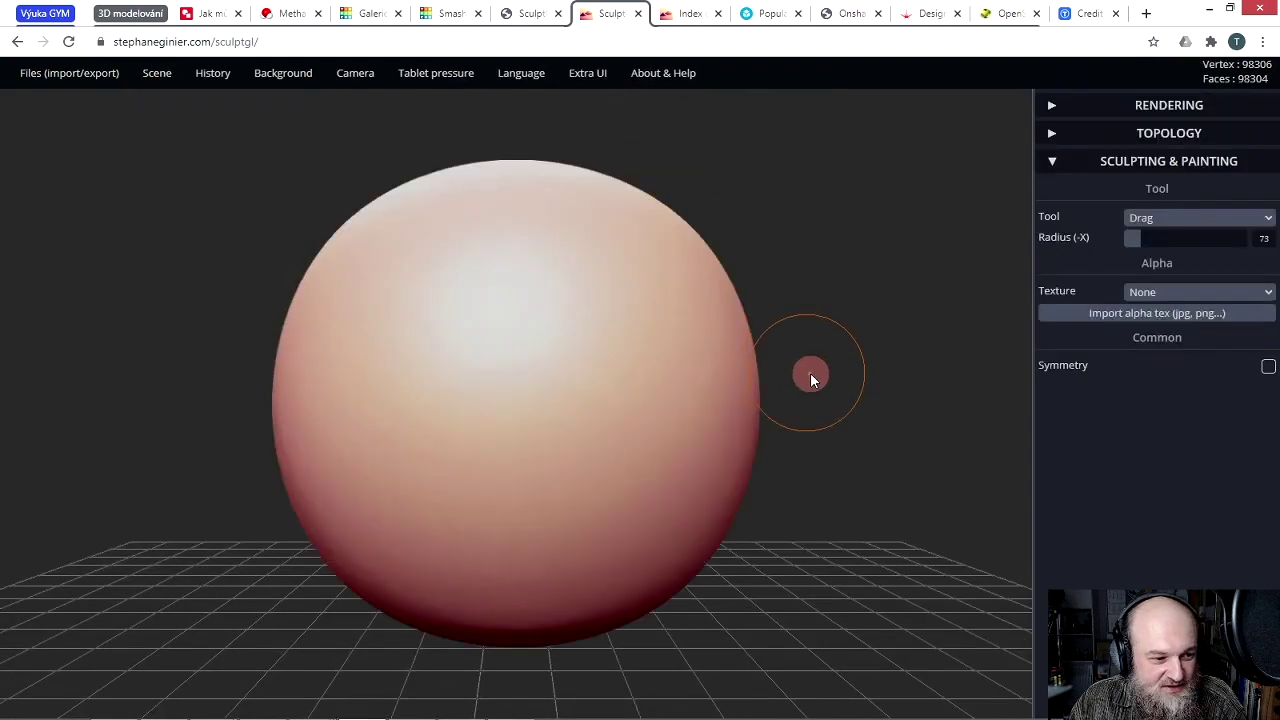
# Step: Turn symmetry on, set the Drag radius to 121 and pull a mirrored pair of horns out of the sphere's upper sides
pyautogui.click(1266, 368)
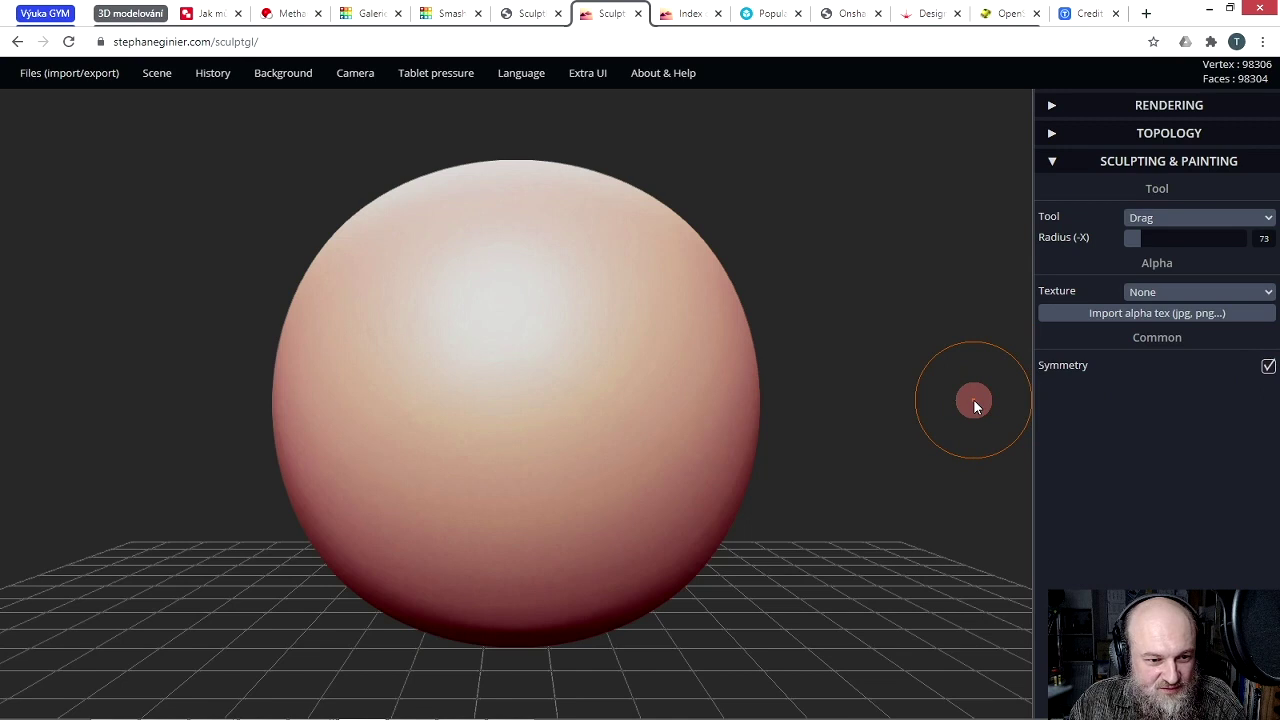
pyautogui.click(1158, 238)
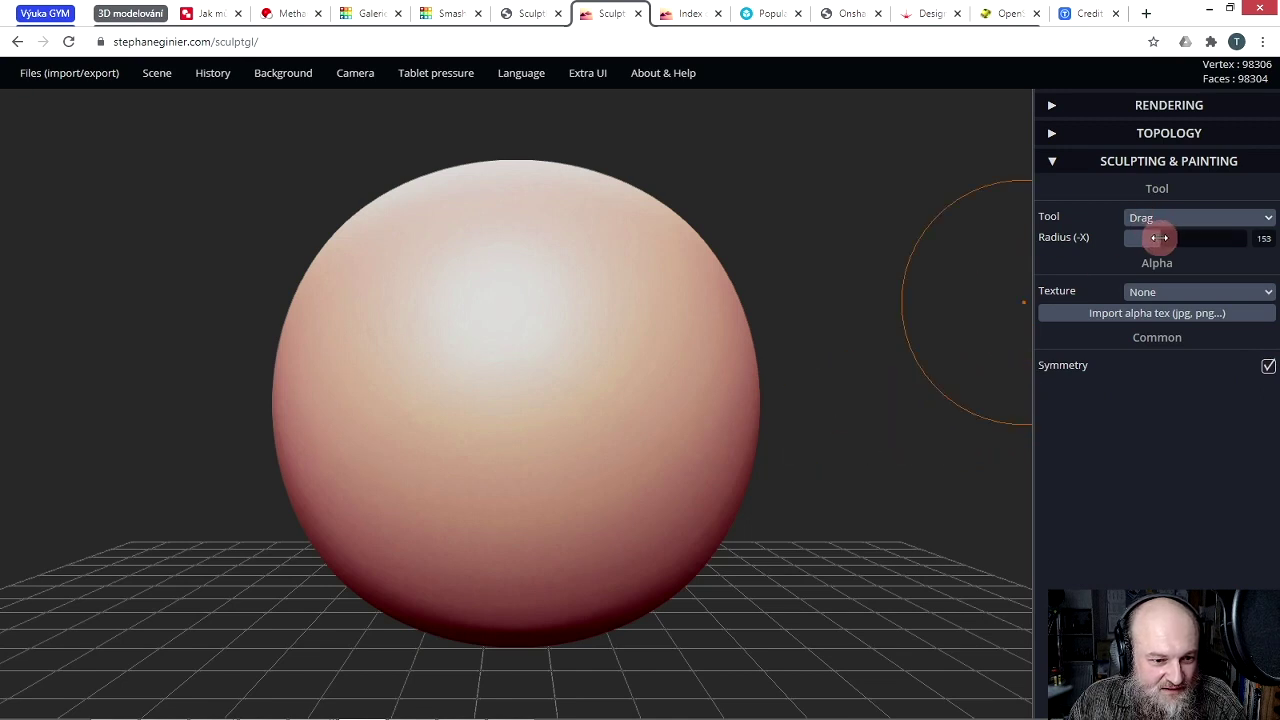
pyautogui.moveTo(345, 252)
pyautogui.mouseDown()
pyautogui.moveTo(264, 207)
pyautogui.moveTo(170, 82)
pyautogui.mouseUp()
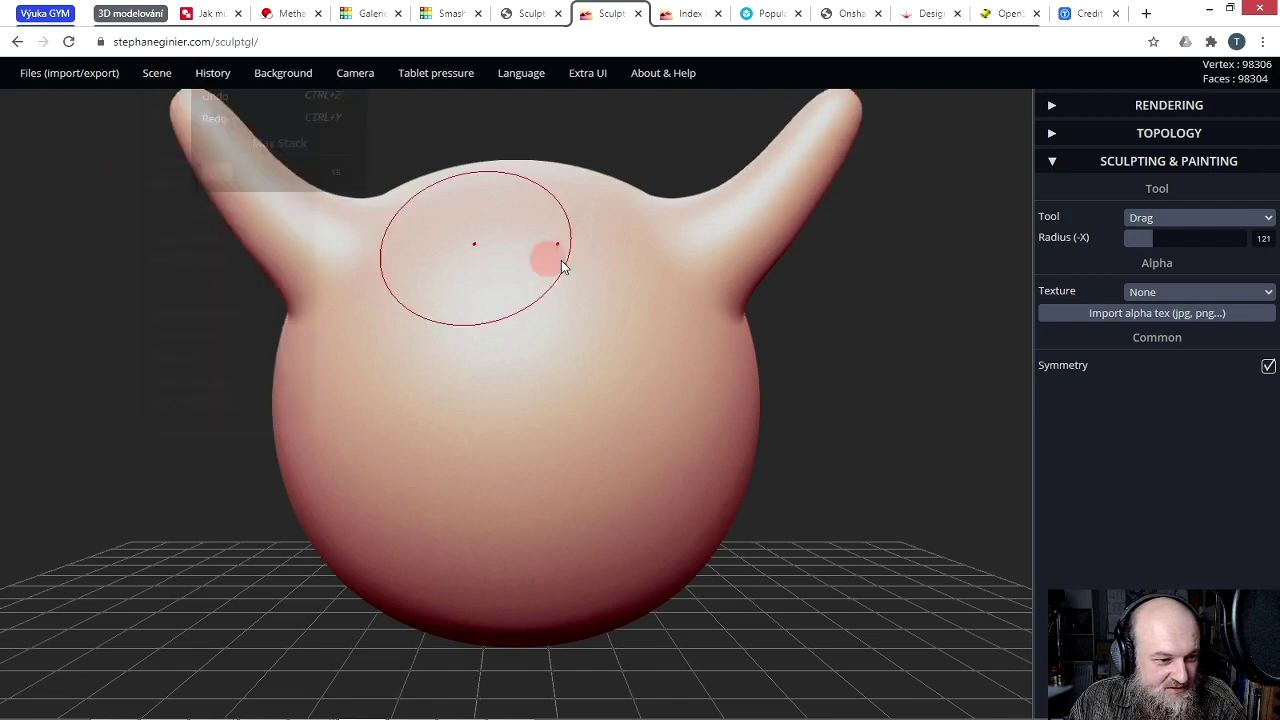
# Step: Pull a long snout out of the front of the horned sphere
pyautogui.moveTo(867, 410)
pyautogui.mouseDown()
pyautogui.moveTo(803, 443)
pyautogui.moveTo(571, 415)
pyautogui.moveTo(556, 437)
pyautogui.moveTo(608, 478)
pyautogui.moveTo(641, 475)
pyautogui.moveTo(391, 484)
pyautogui.moveTo(316, 467)
pyautogui.moveTo(465, 370)
pyautogui.moveTo(284, 495)
pyautogui.moveTo(255, 595)
pyautogui.mouseUp()
pyautogui.moveTo(560, 575)
pyautogui.mouseDown()
pyautogui.moveTo(749, 563)
pyautogui.moveTo(671, 580)
pyautogui.moveTo(830, 585)
pyautogui.mouseUp()
pyautogui.scroll(-5, 708, 578)
pyautogui.moveTo(810, 495); pyautogui.dragTo(687, 508)
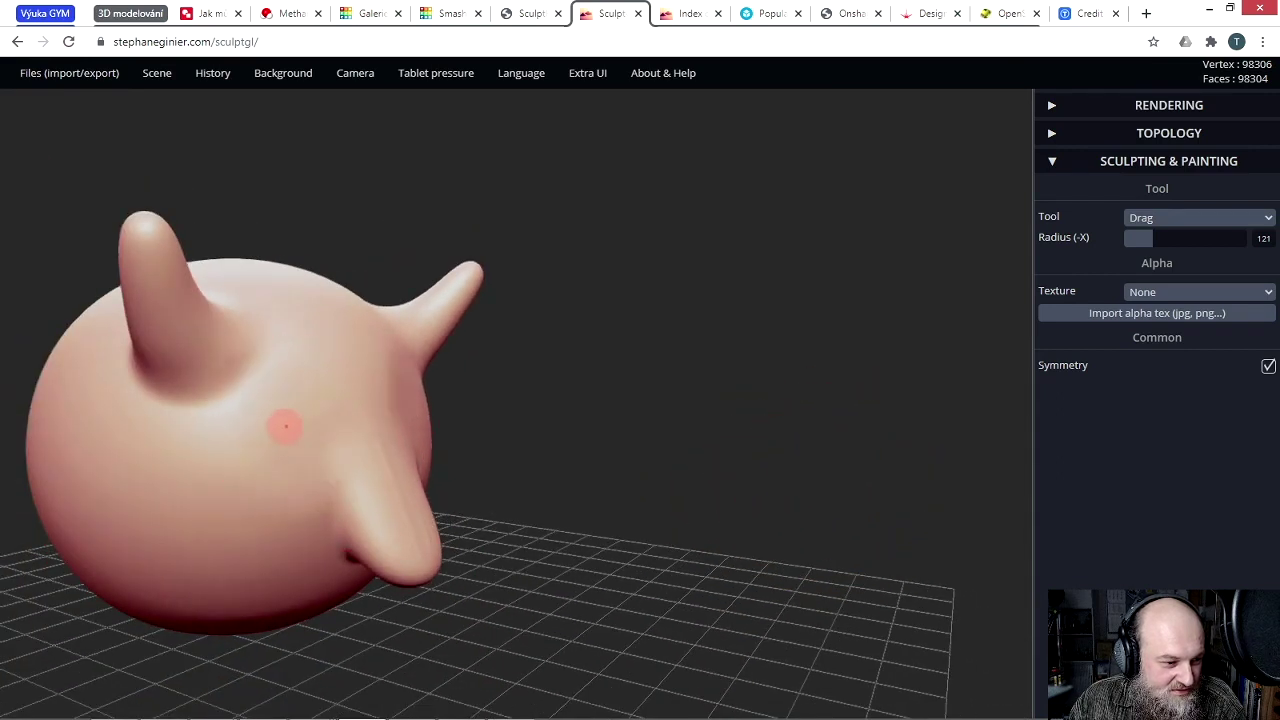
# Step: Set the Drag radius to 73 and push in a mirrored pair of eye sockets between the horns and the snout
pyautogui.moveTo(456, 425); pyautogui.dragTo(200, 440)
pyautogui.click(1145, 235)
pyautogui.moveTo(1145, 235); pyautogui.dragTo(1133, 237)
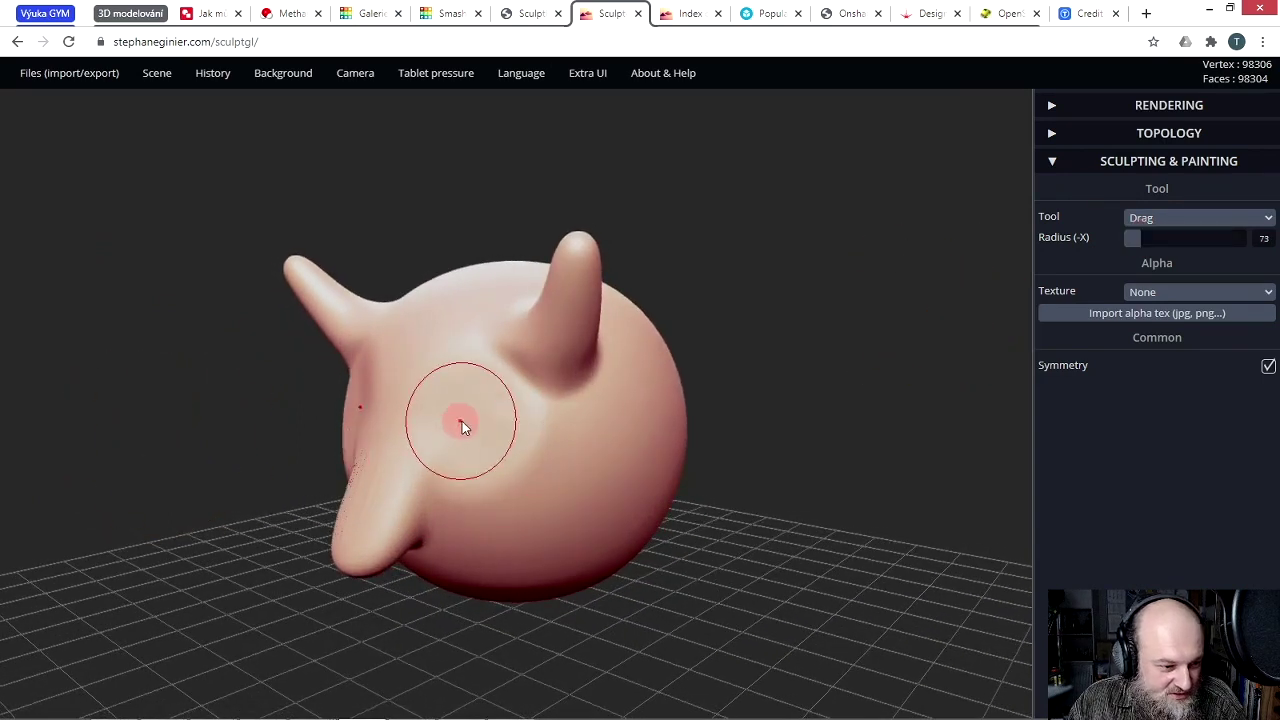
pyautogui.moveTo(480, 414); pyautogui.dragTo(498, 416)
pyautogui.moveTo(498, 416)
pyautogui.mouseDown(button='right')
pyautogui.moveTo(601, 511)
pyautogui.moveTo(800, 434)
pyautogui.moveTo(543, 600)
pyautogui.moveTo(614, 700)
pyautogui.moveTo(858, 378)
pyautogui.moveTo(851, 357)
pyautogui.moveTo(469, 414)
pyautogui.moveTo(506, 380)
pyautogui.moveTo(501, 418)
pyautogui.mouseUp(button='right')
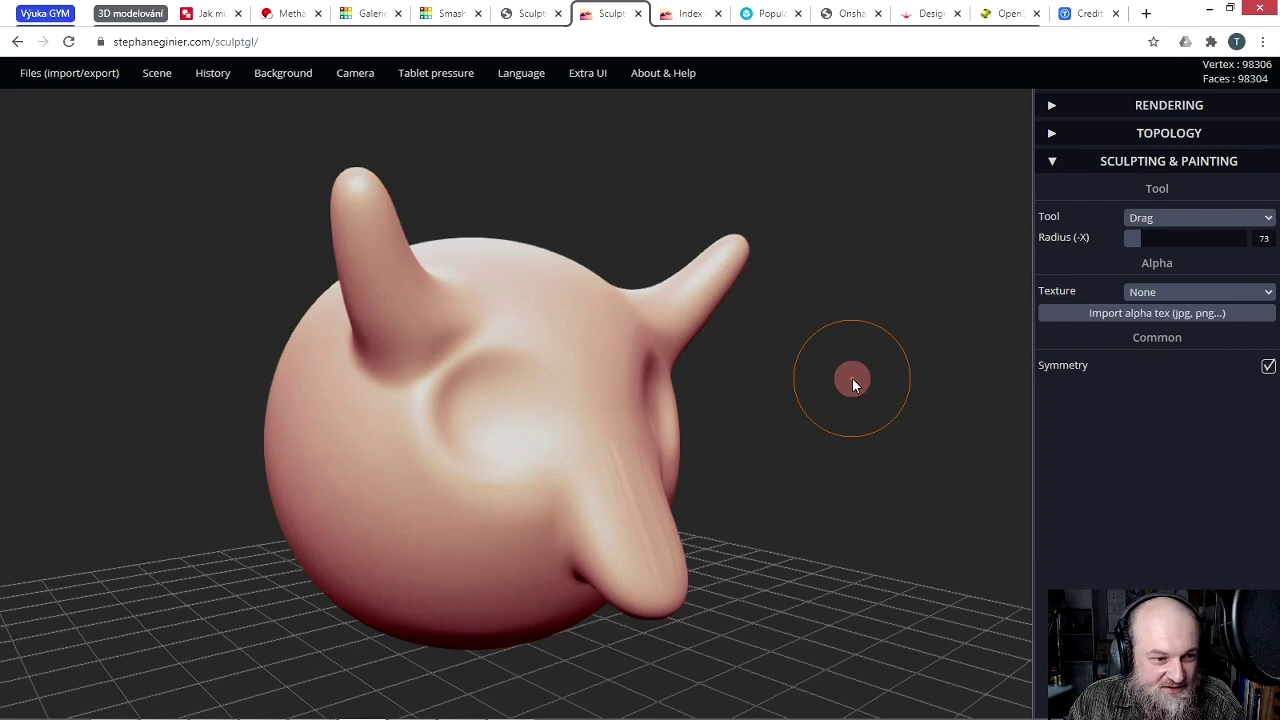
# Step: Export the sculpted scene as an STL file
pyautogui.click(76, 80)
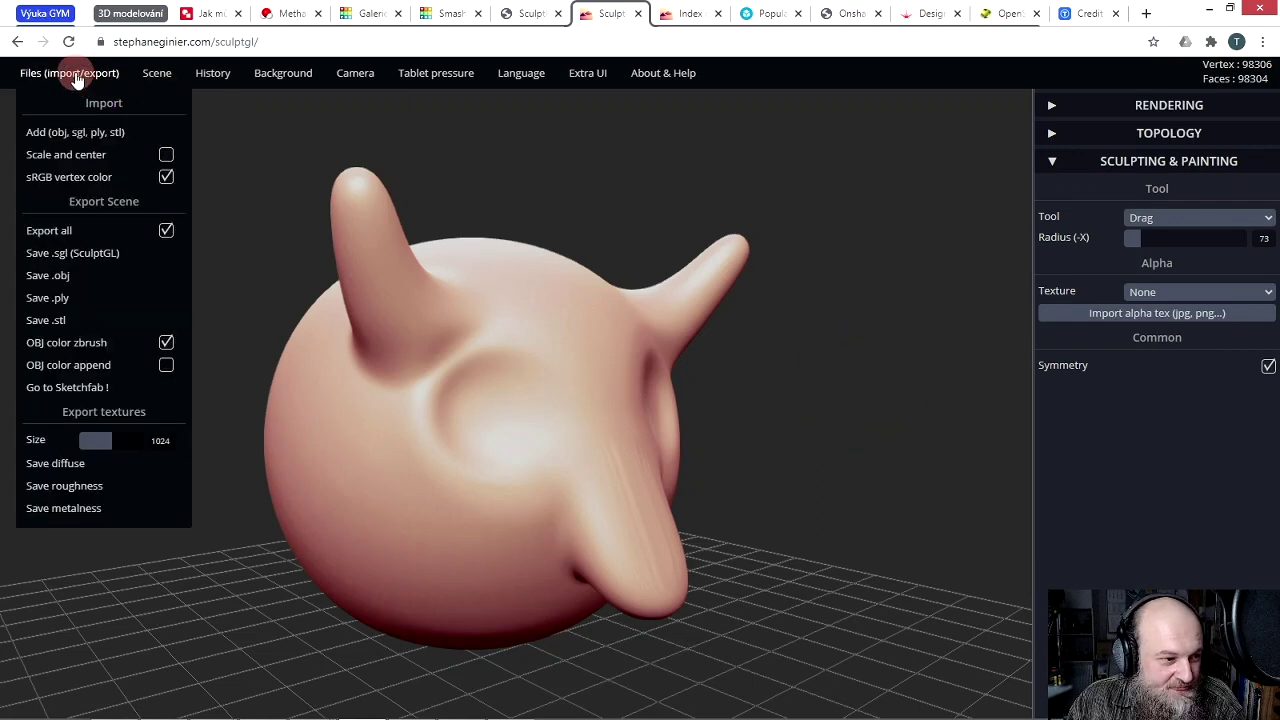
pyautogui.click(58, 325)
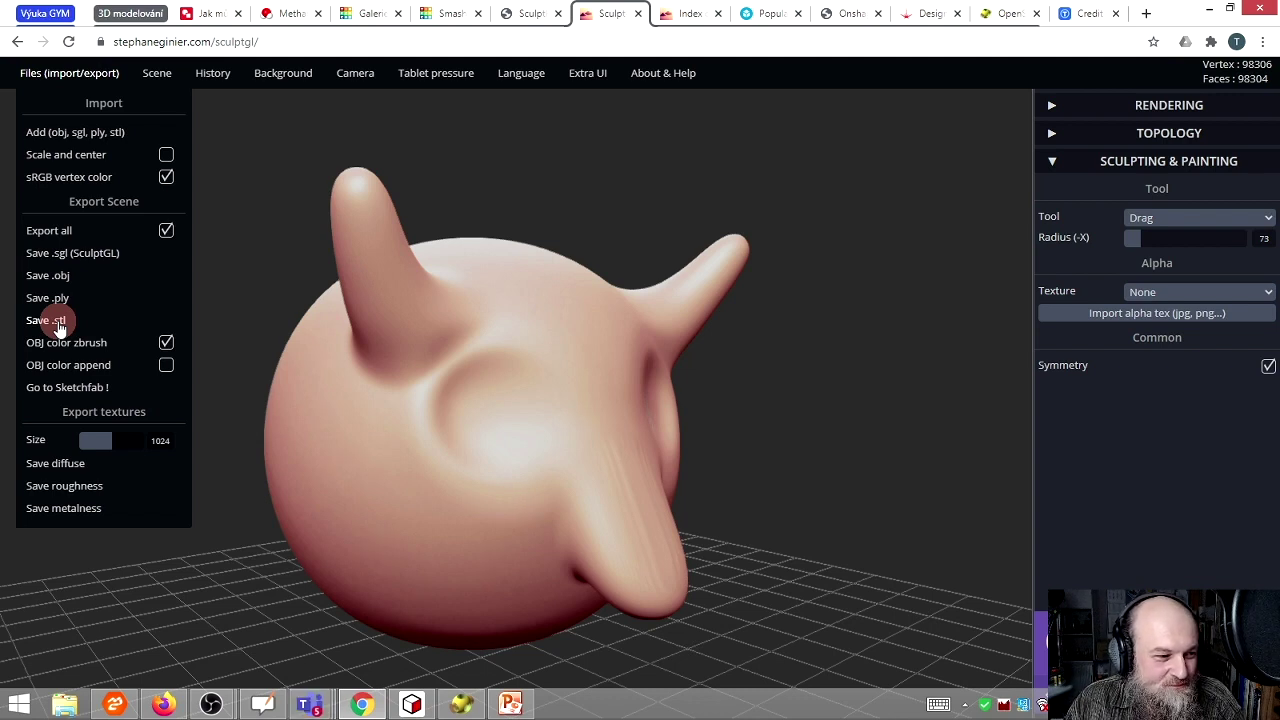
pyautogui.click(50, 322)
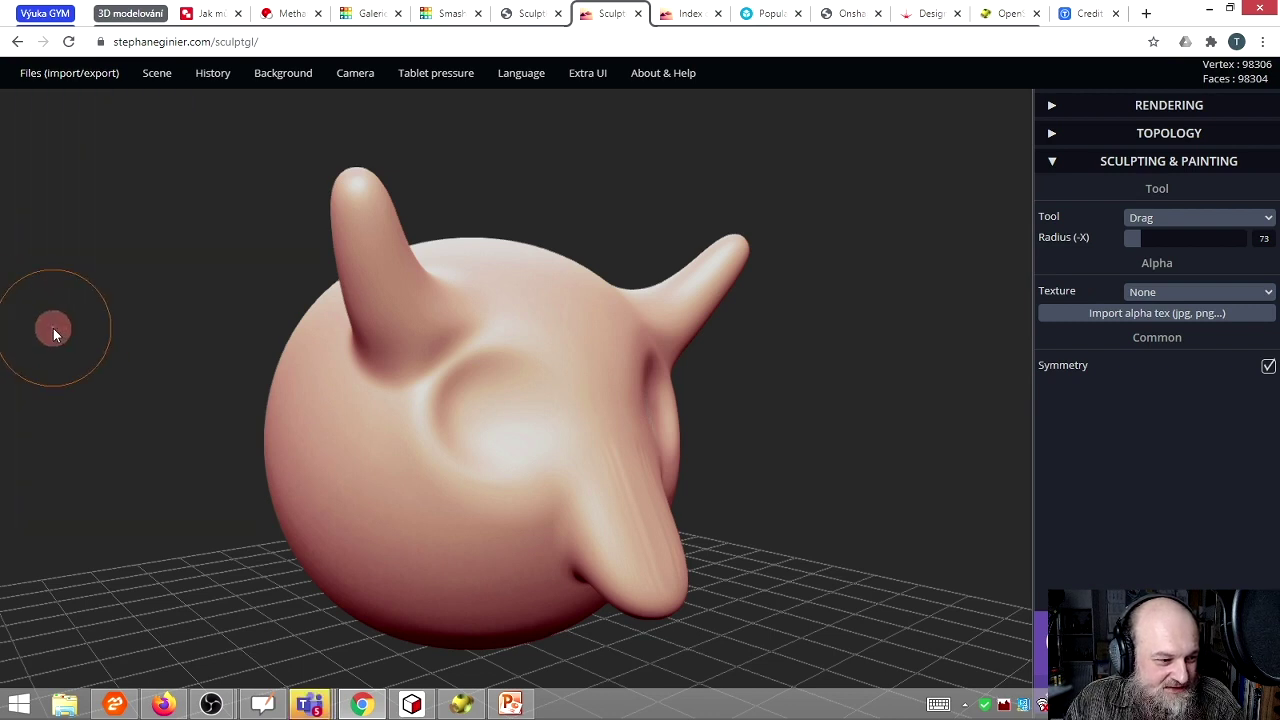
pyautogui.moveTo(57, 77)
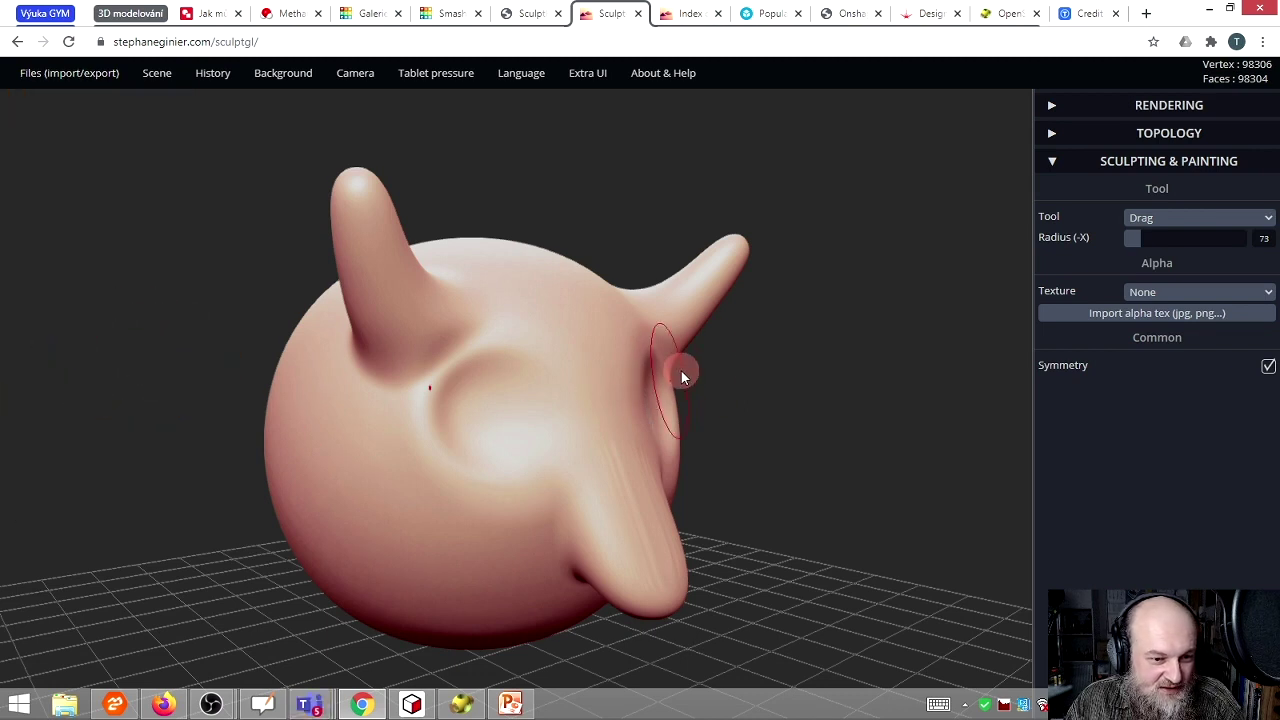
pyautogui.moveTo(670, 373); pyautogui.dragTo(627, 463, button='right')
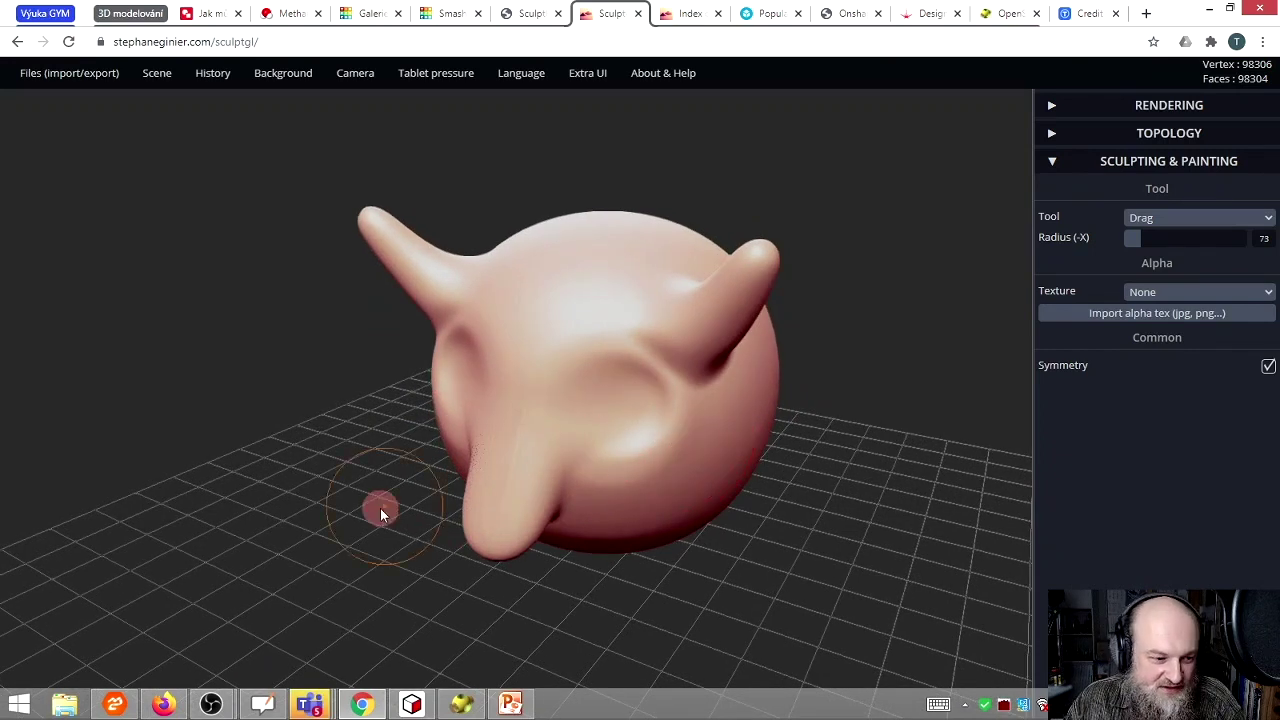
pyautogui.moveTo(380, 510); pyautogui.dragTo(369, 514, button='right')
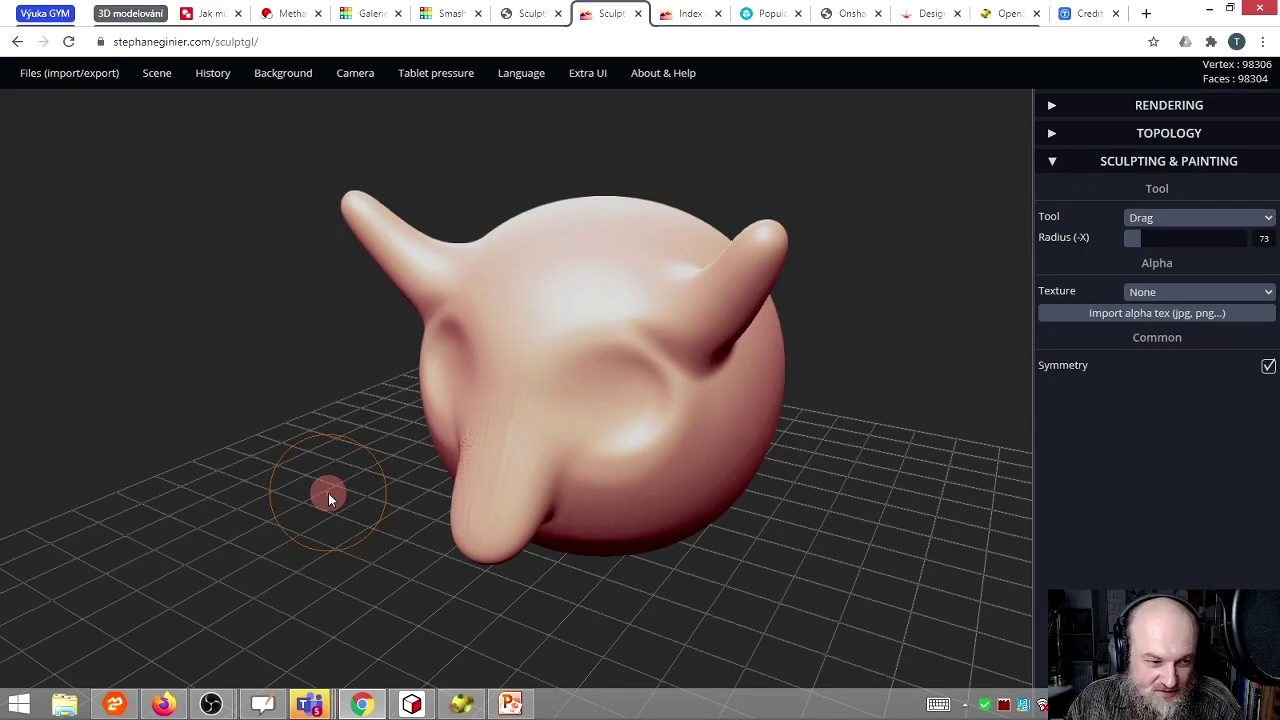
pyautogui.moveTo(333, 512)
pyautogui.mouseDown()
pyautogui.moveTo(532, 434)
pyautogui.moveTo(608, 459)
pyautogui.moveTo(629, 500)
pyautogui.moveTo(803, 343)
pyautogui.moveTo(786, 277)
pyautogui.moveTo(595, 428)
pyautogui.moveTo(671, 434)
pyautogui.moveTo(694, 400)
pyautogui.moveTo(726, 400)
pyautogui.moveTo(571, 356)
pyautogui.moveTo(660, 368)
pyautogui.mouseUp()
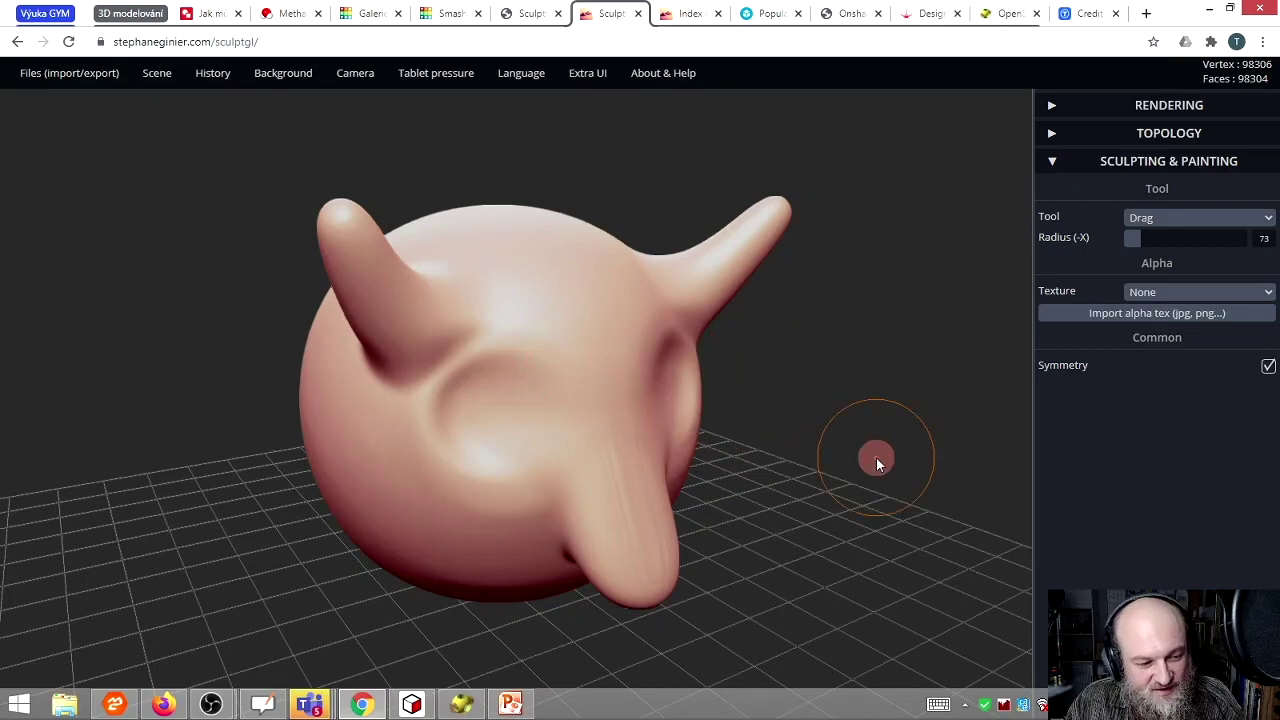
# Step: Switch to the PowerPoint slide show and advance to the slide "Naskenovat reálnou předlohu?"
pyautogui.hotkey('alt', 'Tab')
pyautogui.press('Right')
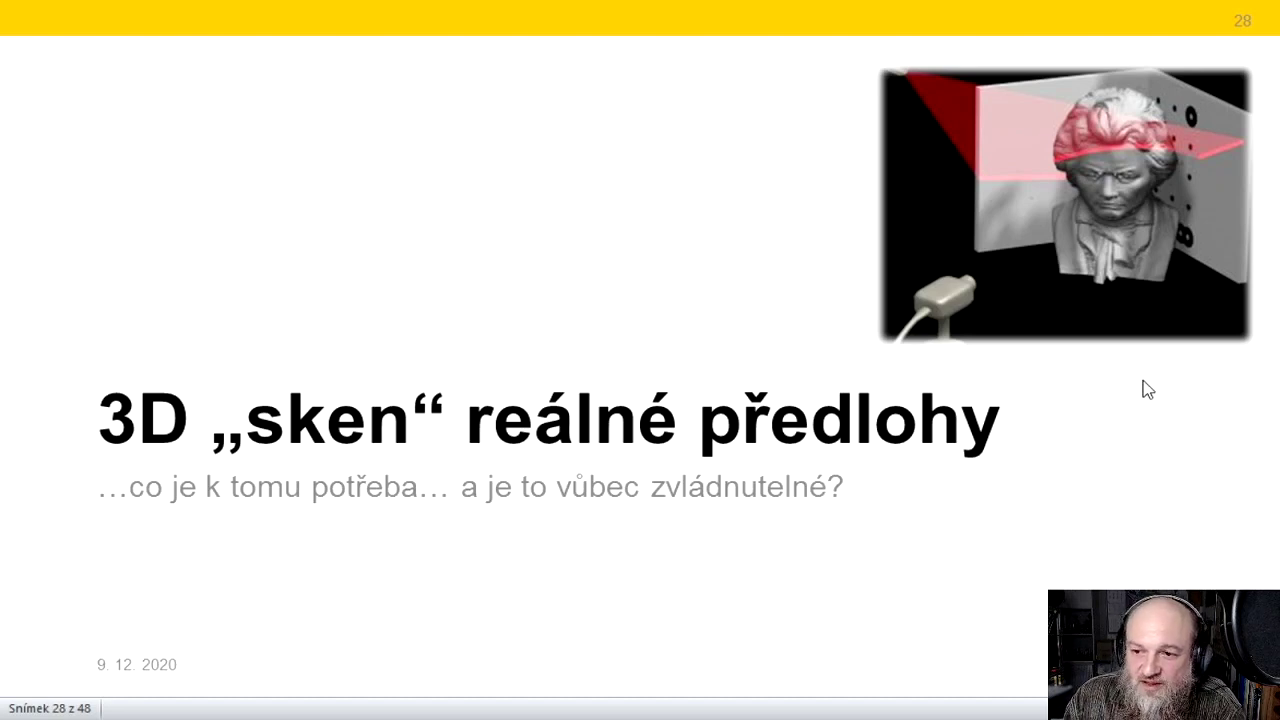
pyautogui.click(1217, 463)
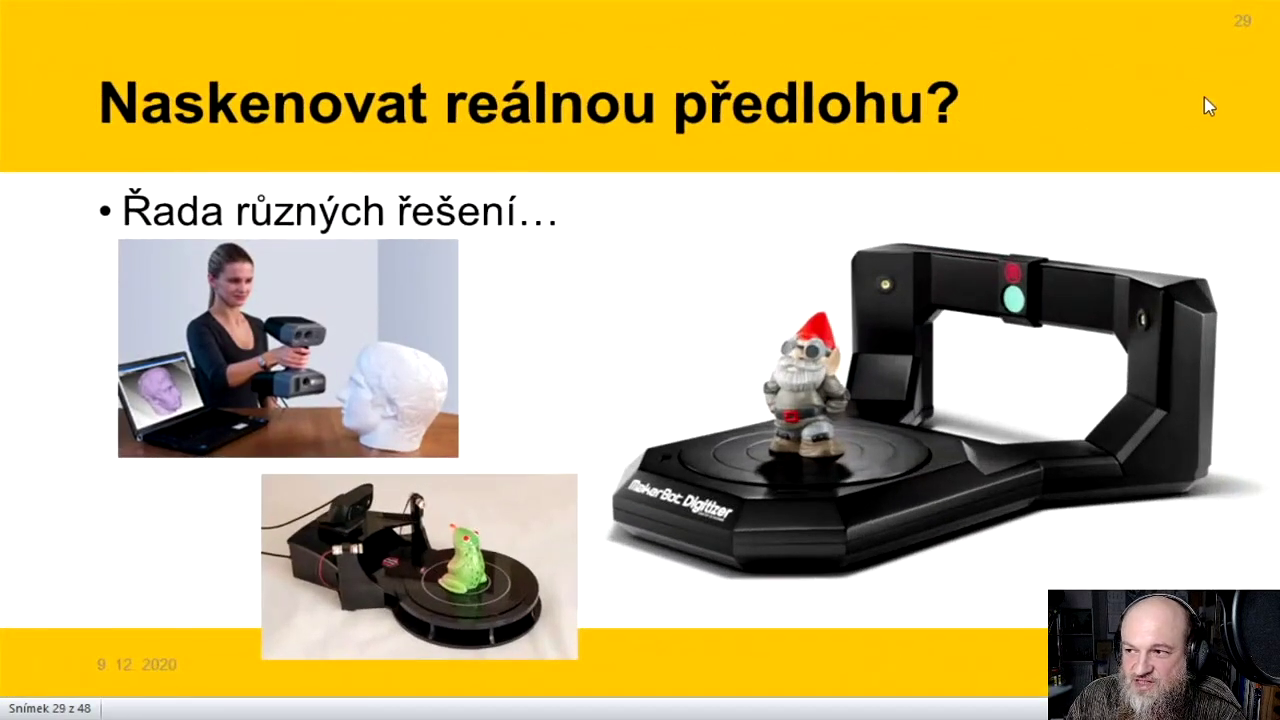